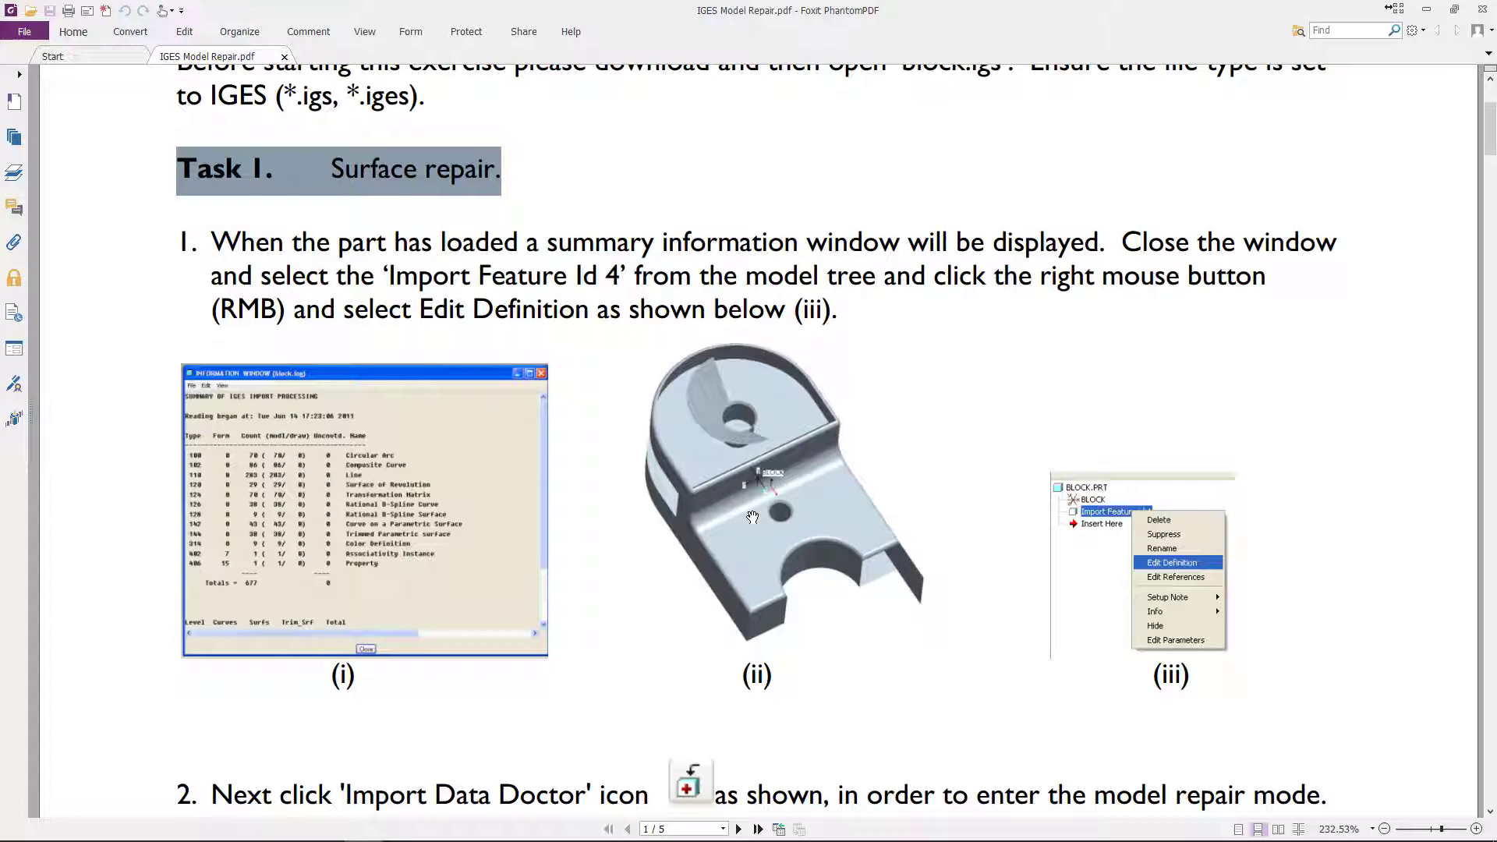
Step: Bring block.igs from the WK4 folder into Creo Parametric and import it as a part named block
{"action": "scroll", "coordinate": [759, 492], "scroll_direction": "down", "scroll_amount": 3, "text": "ctrl"}
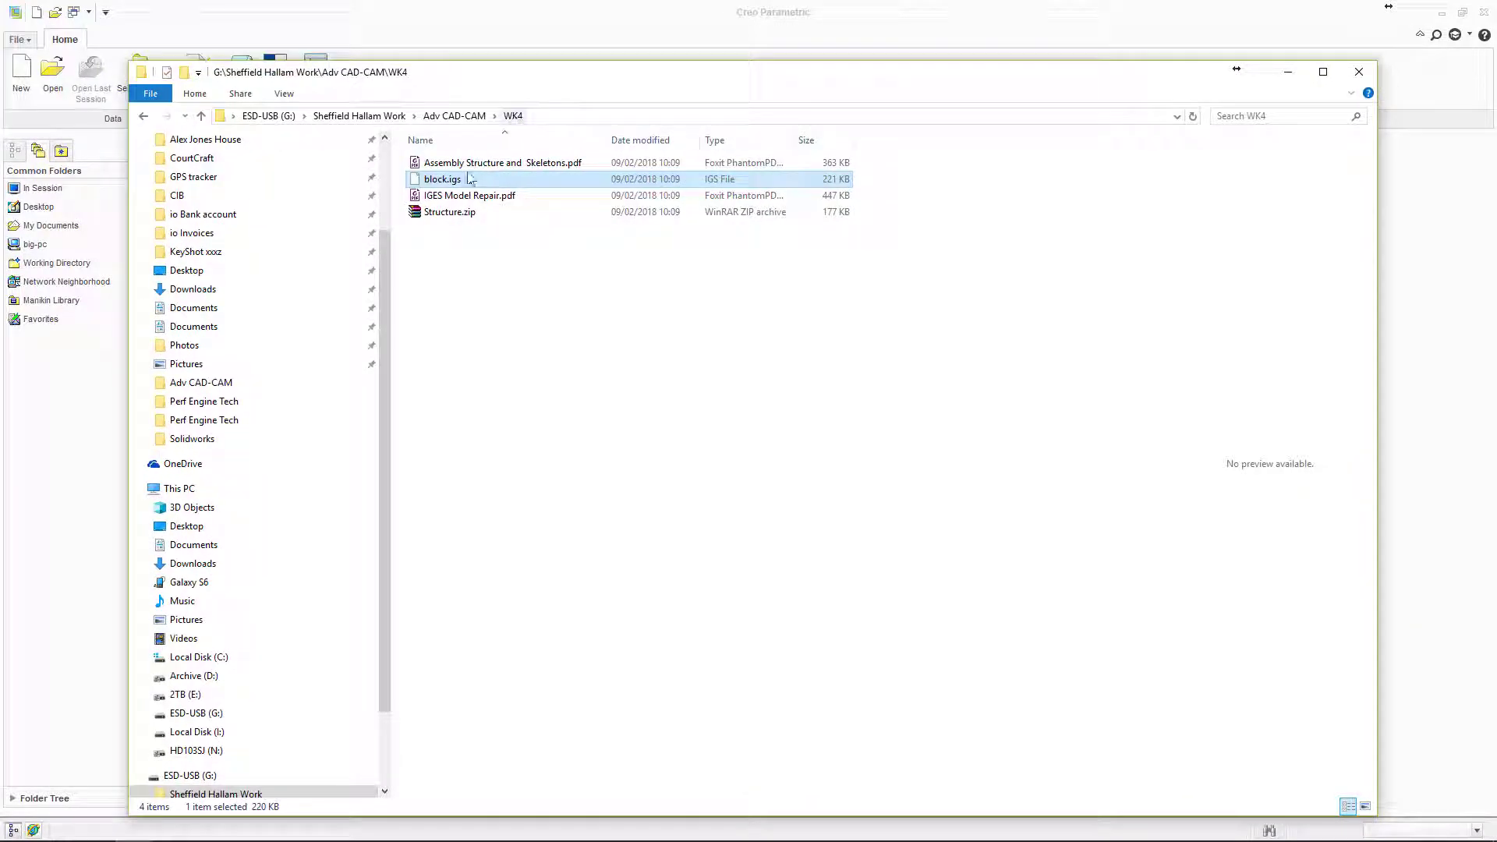
{"action": "left_click", "coordinate": [455, 184]}
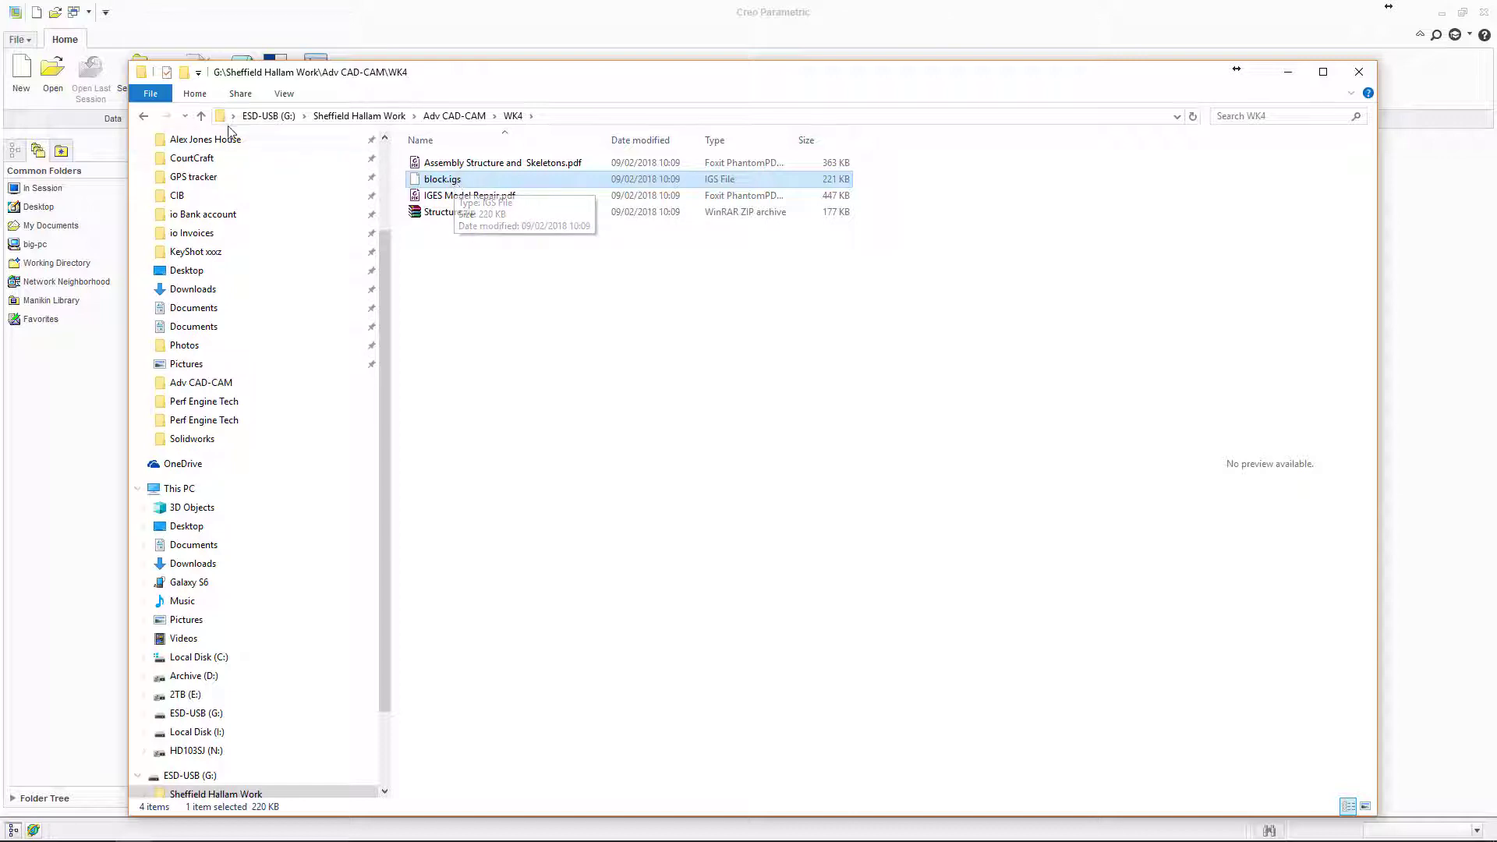
{"action": "left_click_drag", "start_coordinate": [126, 62], "coordinate": [170, 202]}
{"action": "mouse_move", "coordinate": [483, 221]}
{"action": "left_mouse_down"}
{"action": "mouse_move", "coordinate": [460, 195]}
{"action": "mouse_move", "coordinate": [482, 200]}
{"action": "left_mouse_up"}
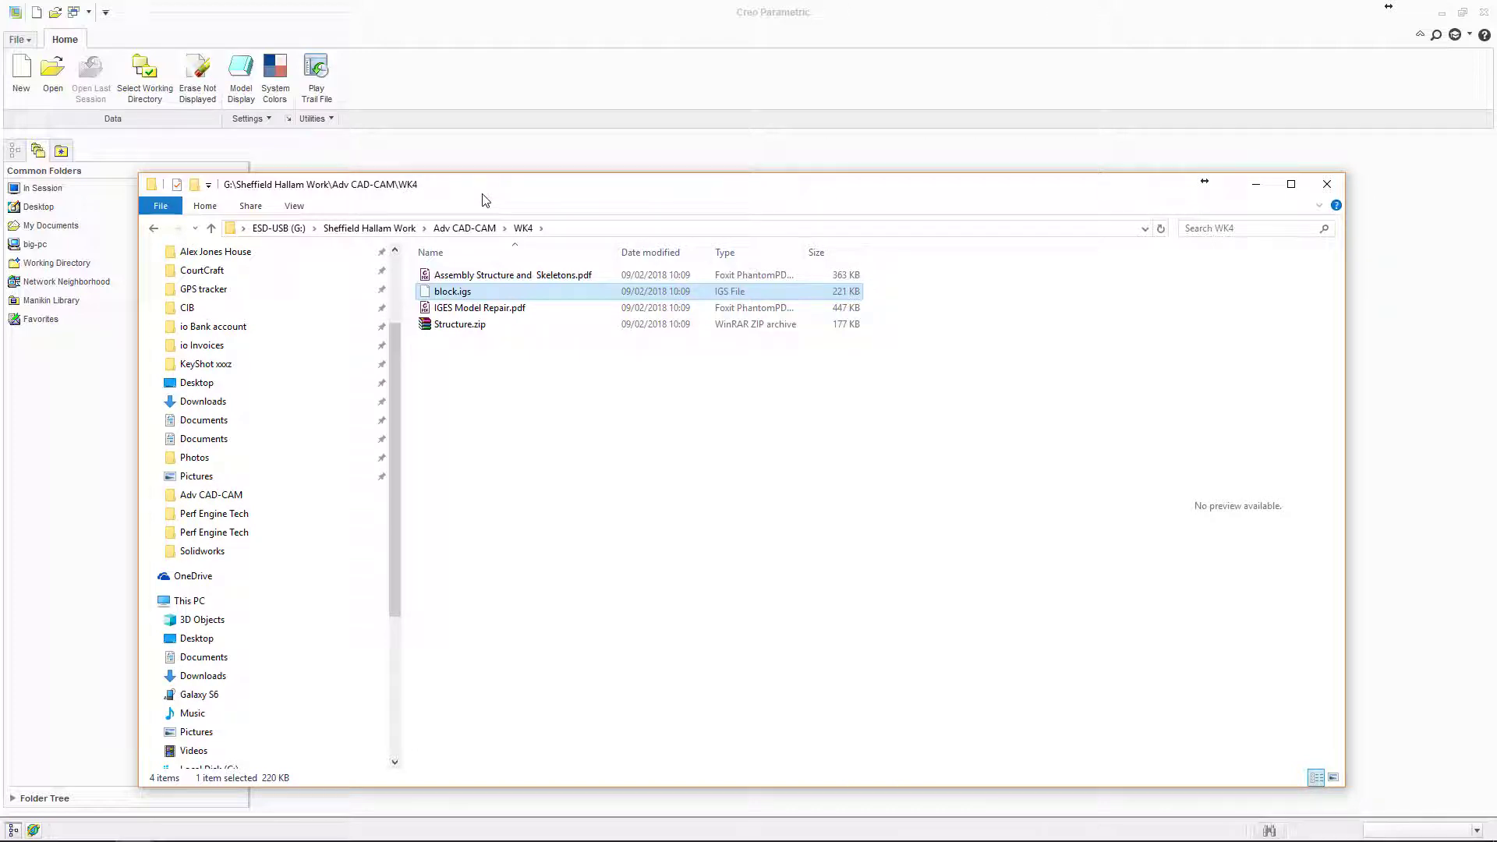
{"action": "left_click_drag", "start_coordinate": [490, 196], "coordinate": [470, 396]}
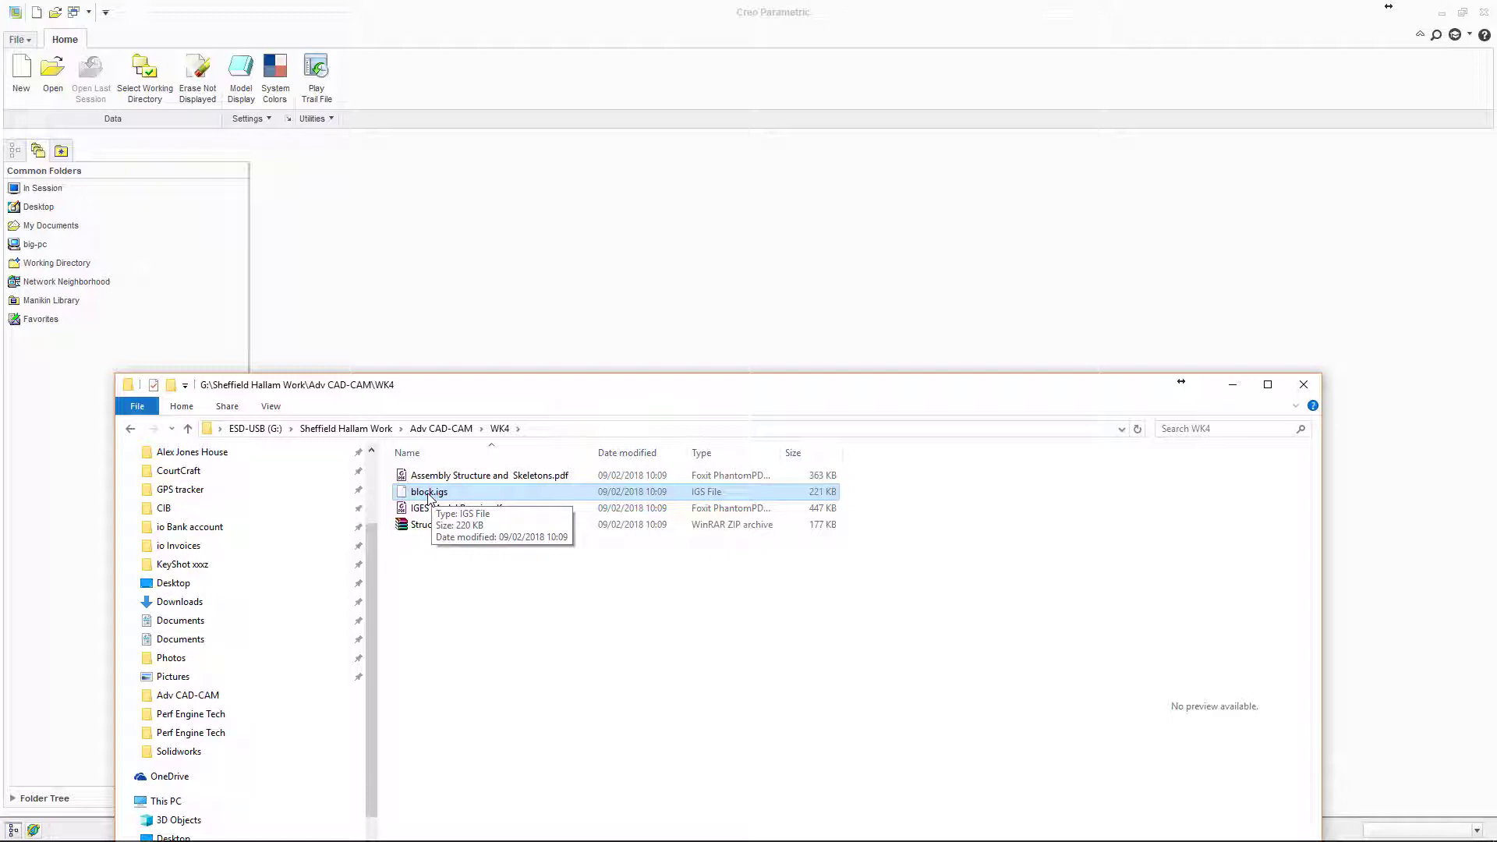
{"action": "left_click_drag", "start_coordinate": [429, 497], "coordinate": [605, 274]}
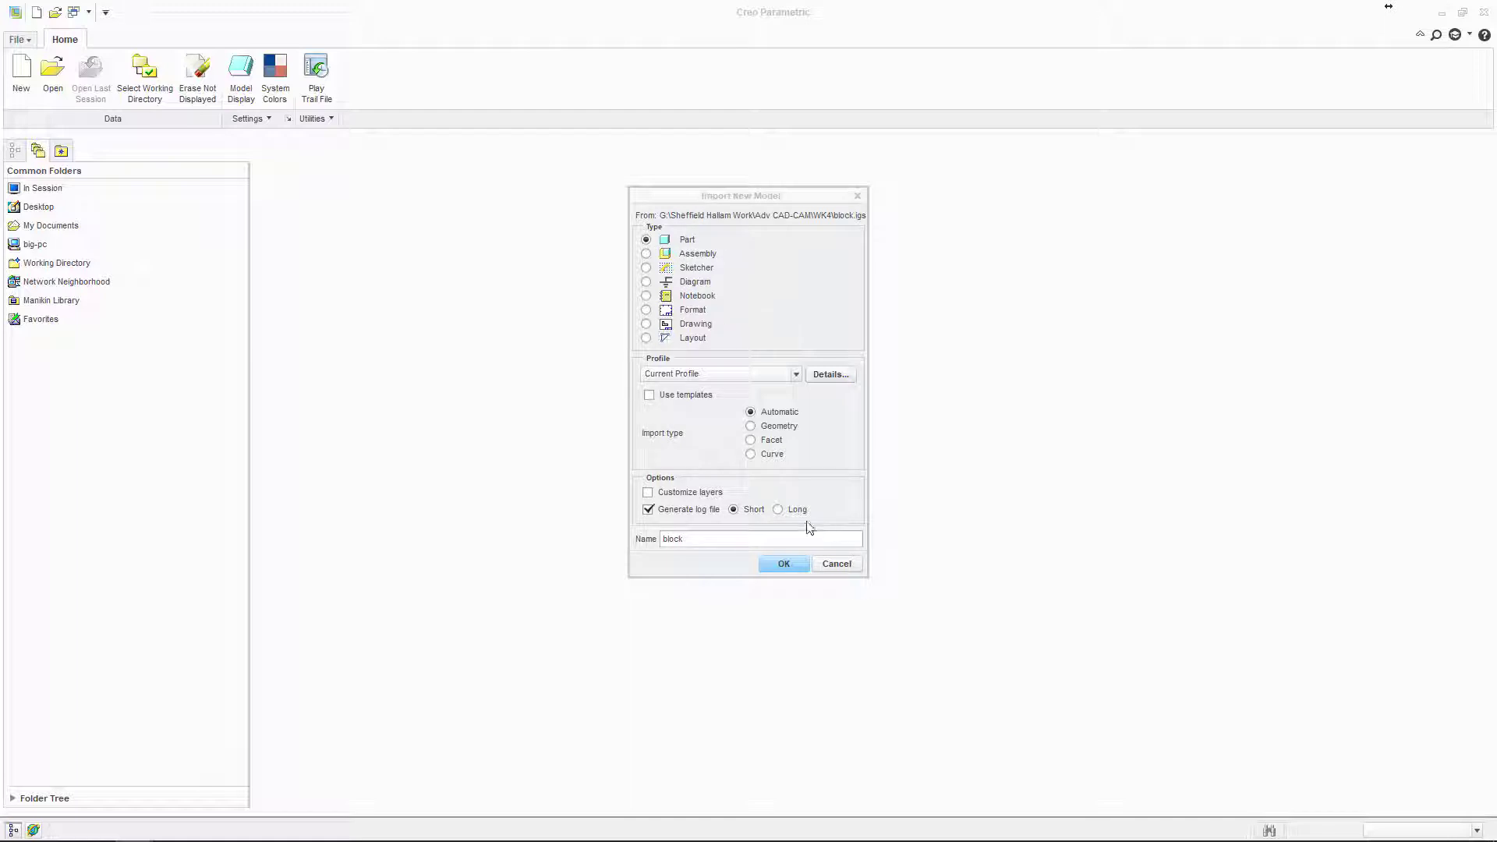
{"action": "double_click", "coordinate": [671, 544]}
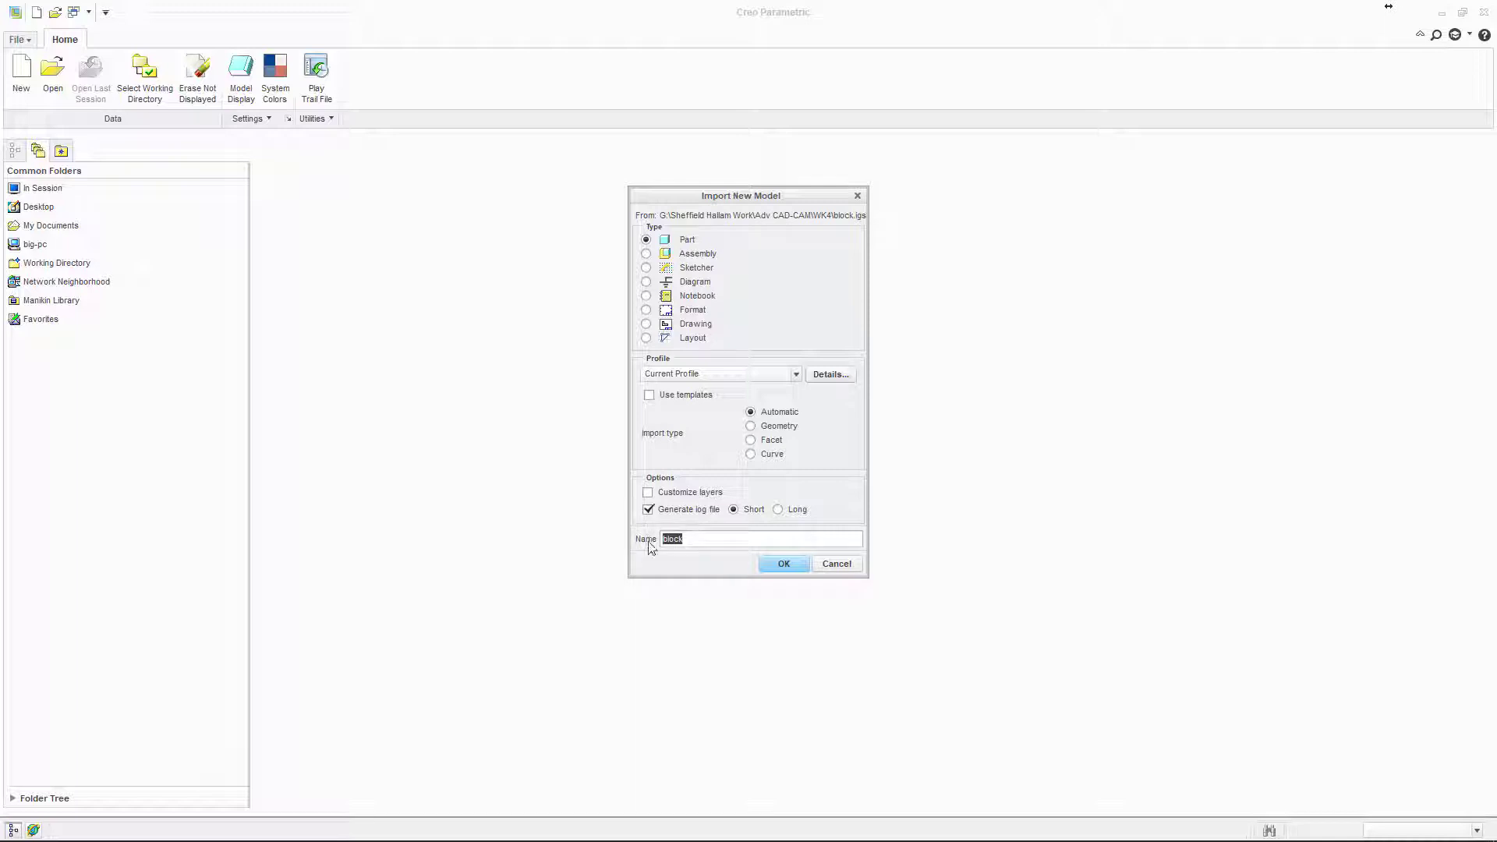
{"action": "left_click", "coordinate": [784, 563]}
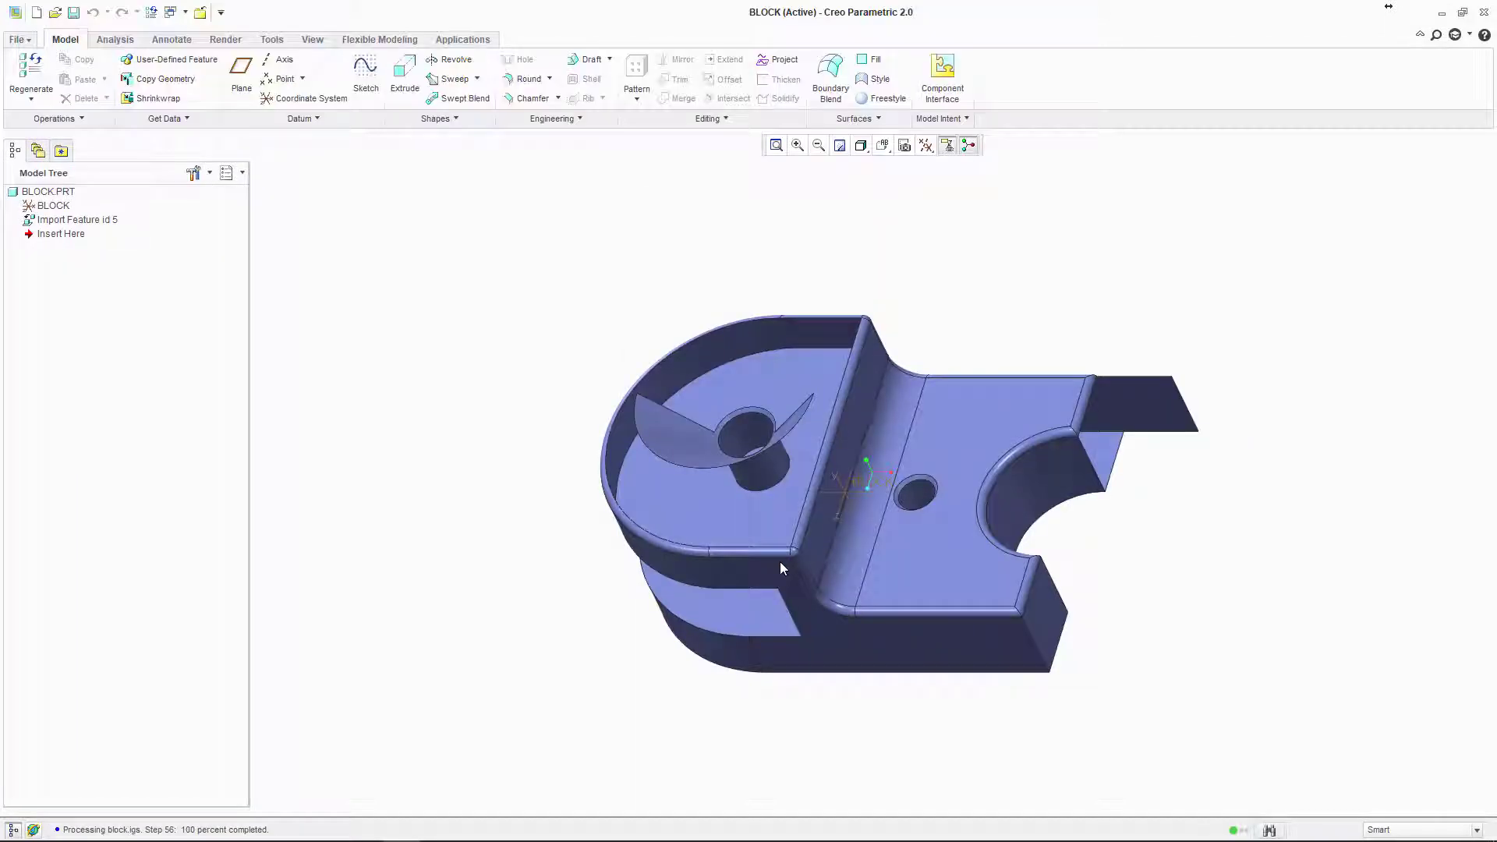
Step: Examine the imported block from all sides, including the conical surface above the boss, the open end and the side openings
{"action": "middle_click_drag", "start_coordinate": [780, 563], "coordinate": [731, 528]}
{"action": "middle_click_drag", "start_coordinate": [642, 482], "coordinate": [471, 461]}
{"action": "middle_click_drag", "start_coordinate": [391, 302], "coordinate": [852, 387]}
{"action": "middle_click_drag", "start_coordinate": [685, 461], "coordinate": [627, 522]}
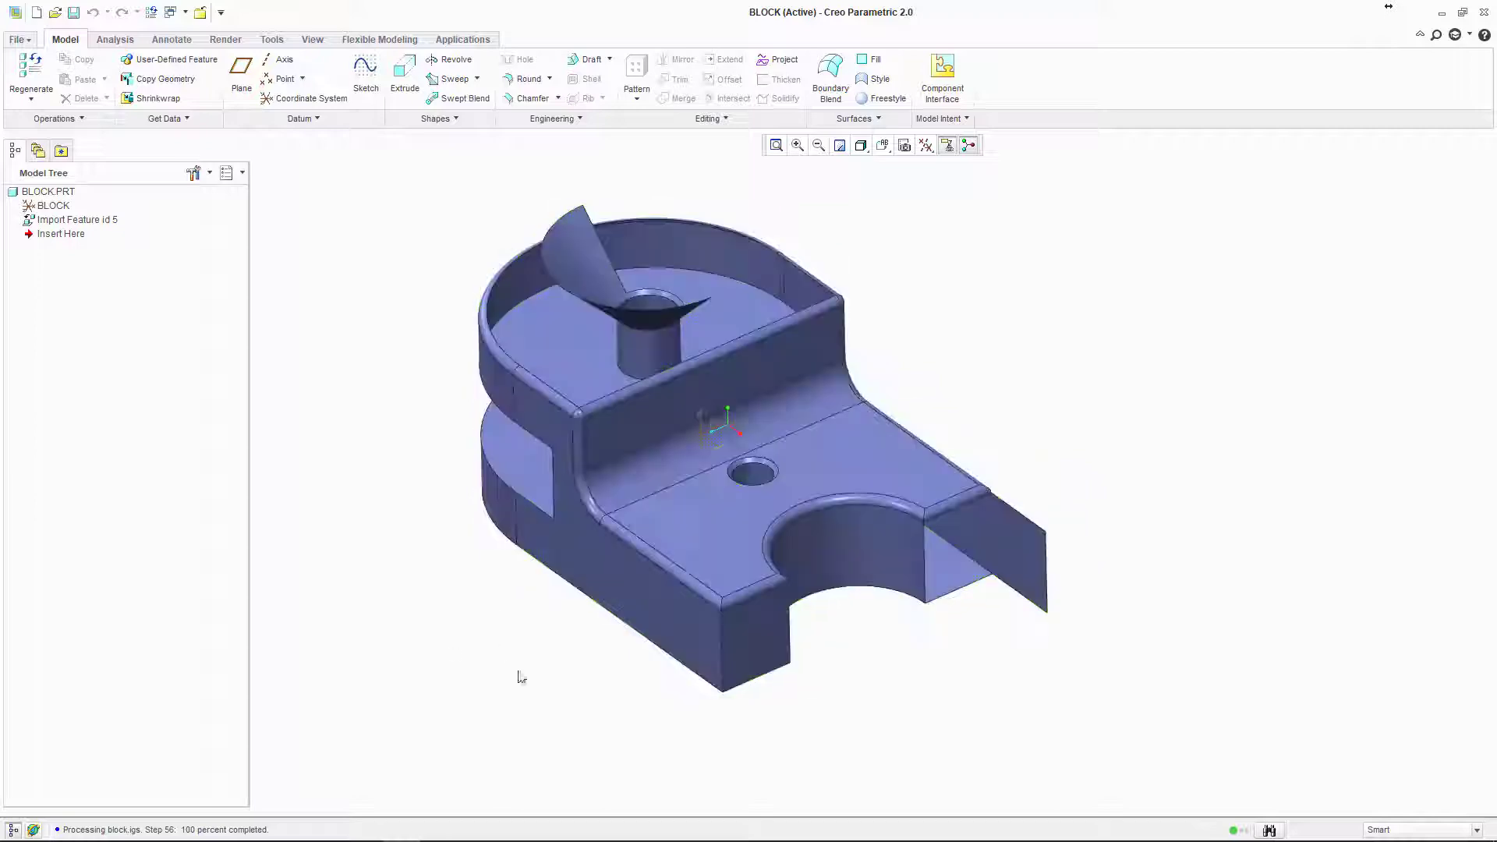
{"action": "middle_click_drag", "start_coordinate": [557, 683], "coordinate": [545, 679]}
{"action": "mouse_move", "coordinate": [743, 451]}
{"action": "middle_mouse_down"}
{"action": "mouse_move", "coordinate": [889, 779]}
{"action": "mouse_move", "coordinate": [751, 539]}
{"action": "mouse_move", "coordinate": [766, 474]}
{"action": "mouse_move", "coordinate": [566, 344]}
{"action": "mouse_move", "coordinate": [561, 288]}
{"action": "mouse_move", "coordinate": [566, 304]}
{"action": "mouse_move", "coordinate": [732, 330]}
{"action": "mouse_move", "coordinate": [662, 328]}
{"action": "mouse_move", "coordinate": [772, 413]}
{"action": "mouse_move", "coordinate": [763, 403]}
{"action": "middle_mouse_up"}
{"action": "scroll", "coordinate": [749, 475], "scroll_direction": "down", "scroll_amount": 5}
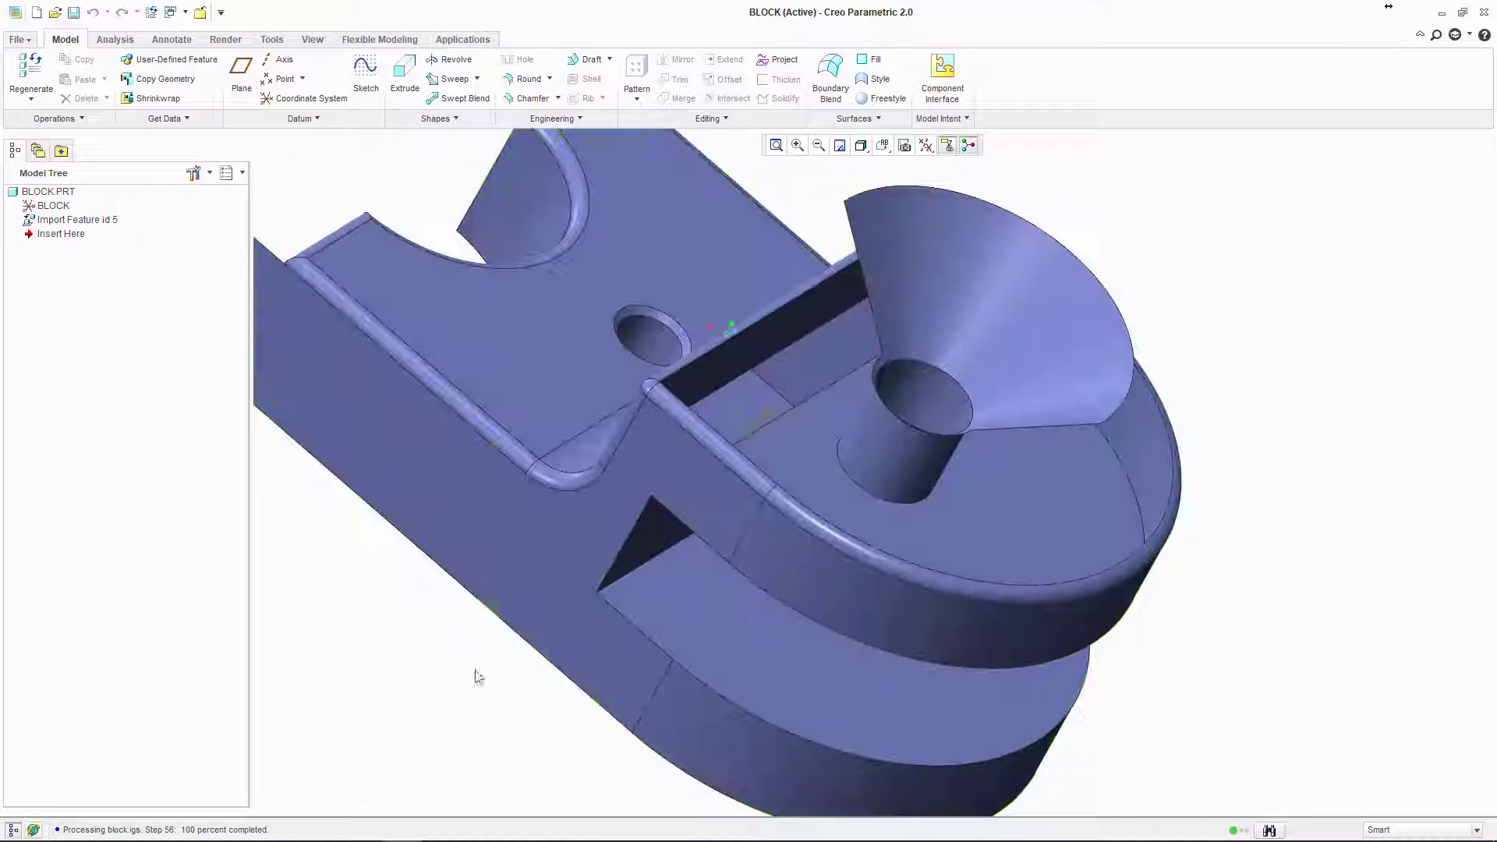
{"action": "middle_click_drag", "start_coordinate": [428, 694], "coordinate": [396, 664]}
{"action": "key", "text": "ctrl+d"}
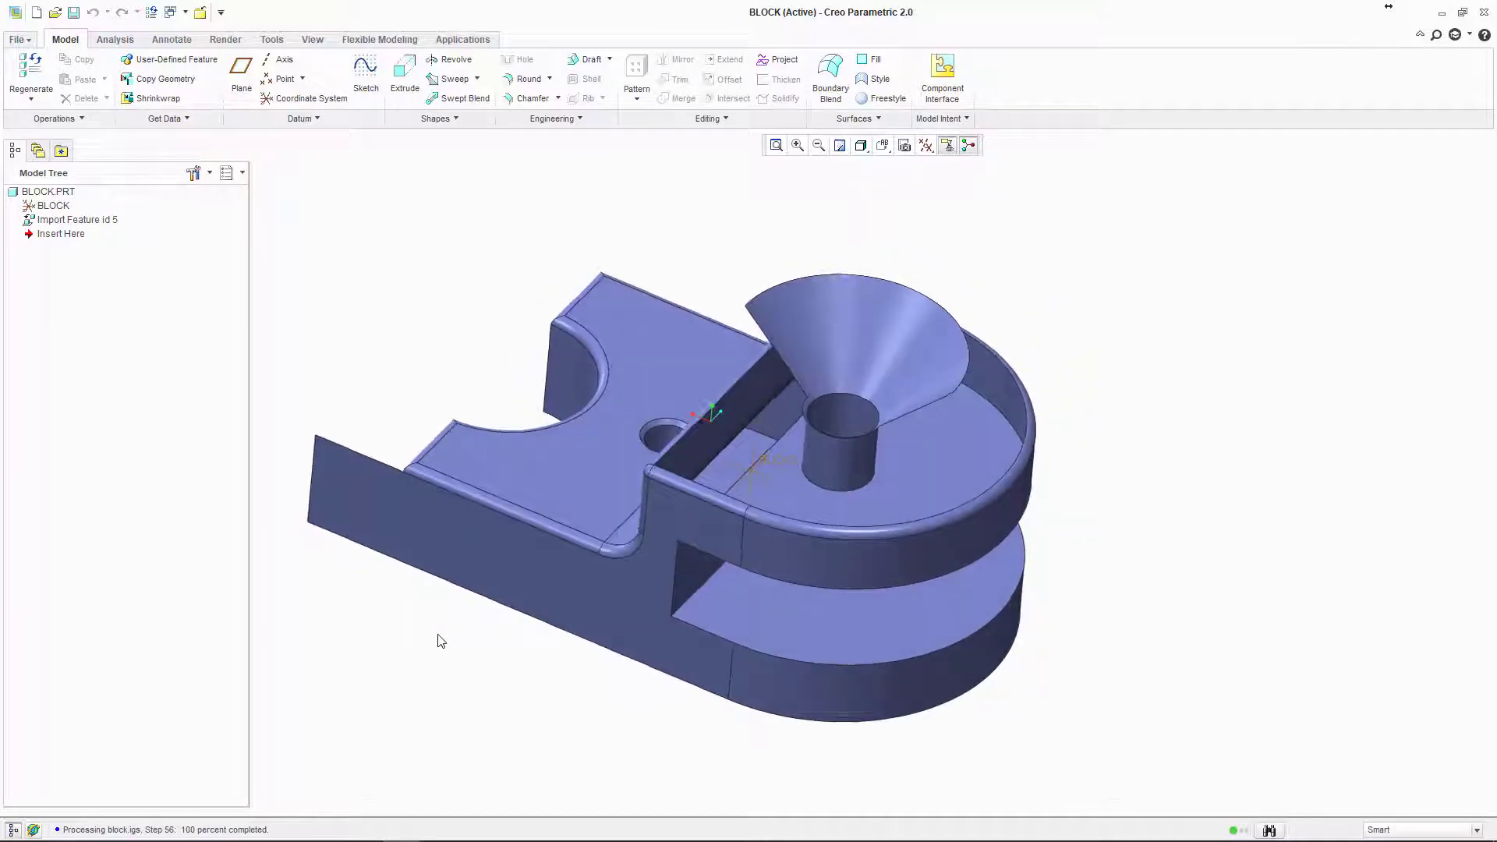
{"action": "middle_click_drag", "start_coordinate": [437, 638], "coordinate": [738, 431]}
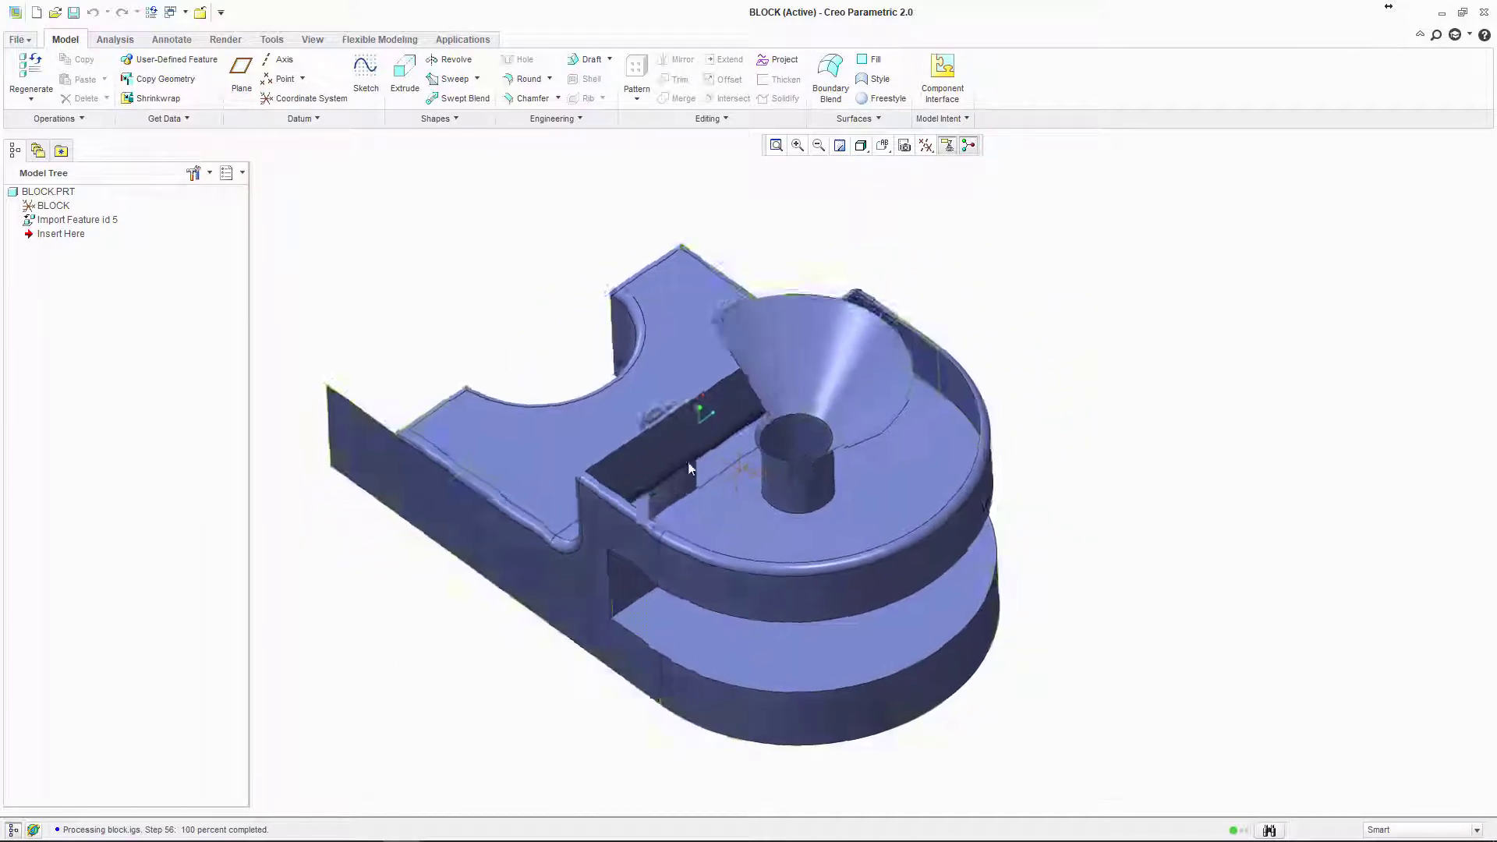
{"action": "middle_click_drag", "start_coordinate": [649, 467], "coordinate": [465, 711]}
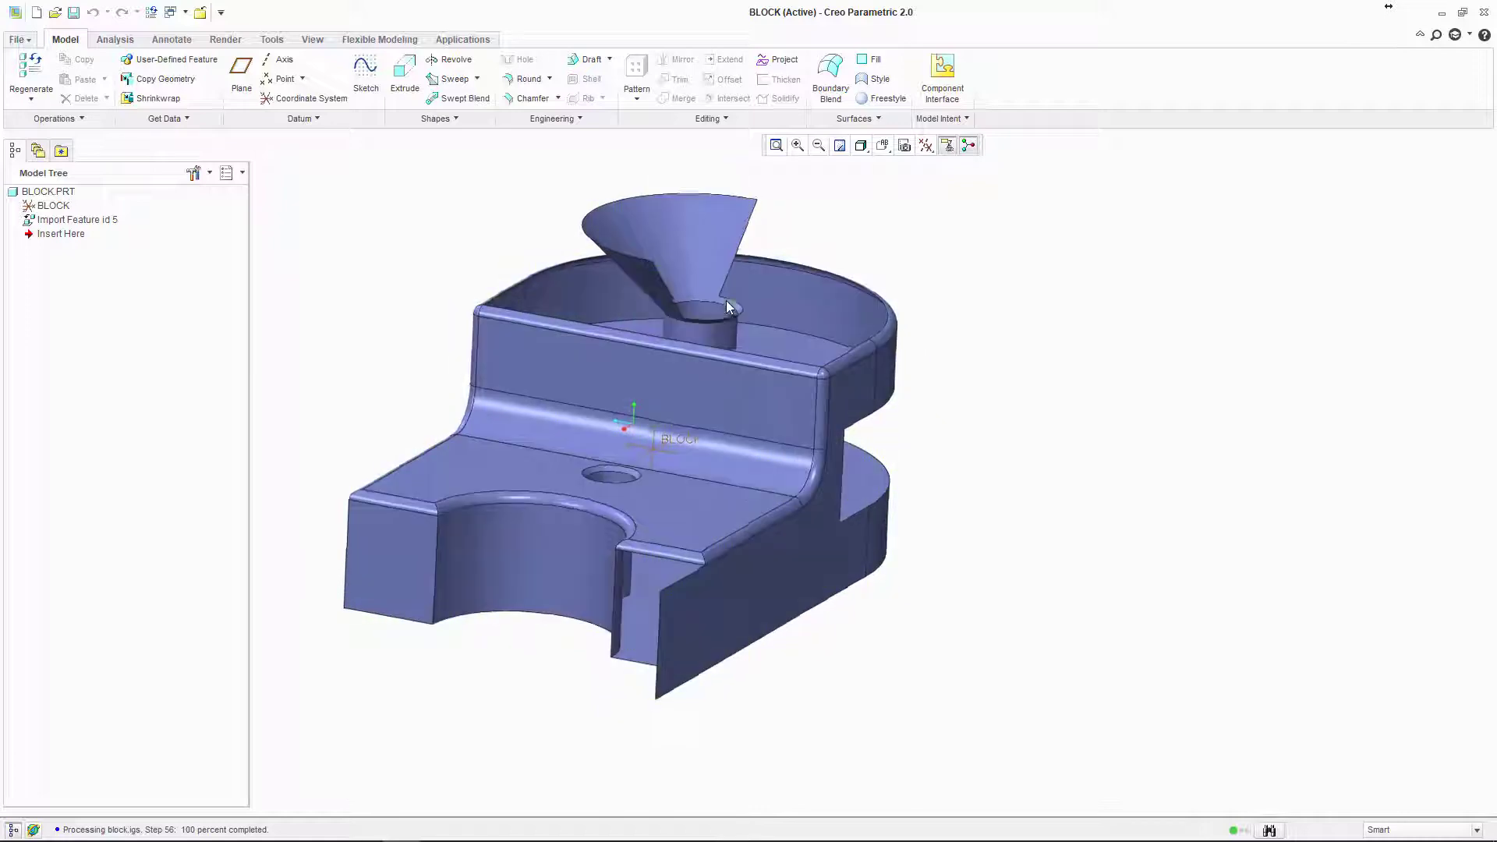
{"action": "middle_click_drag", "start_coordinate": [736, 313], "coordinate": [660, 300]}
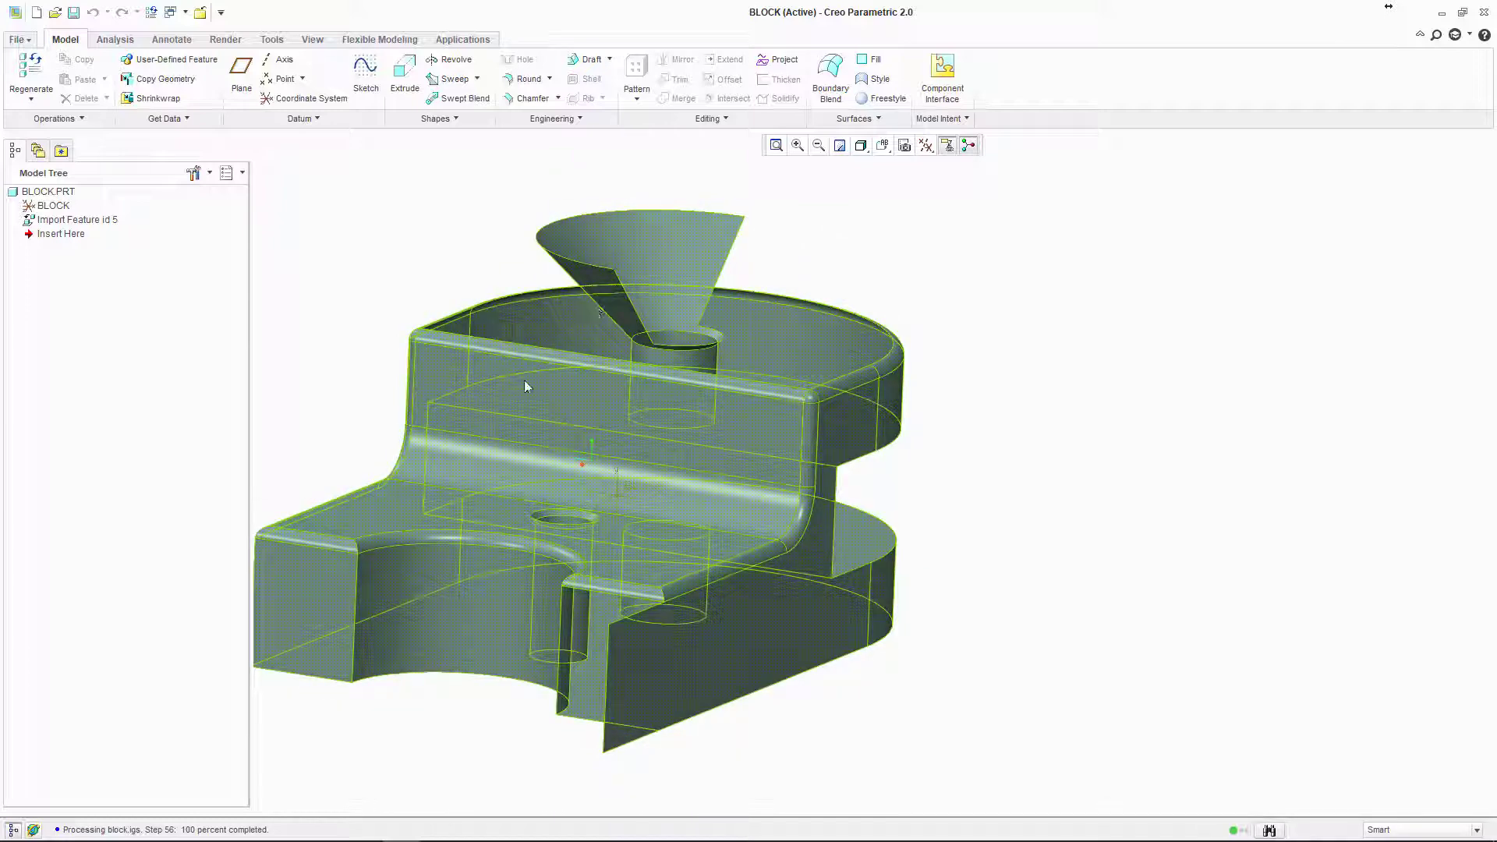
{"action": "middle_click_drag", "start_coordinate": [575, 334], "coordinate": [488, 318]}
{"action": "scroll", "coordinate": [546, 338], "scroll_direction": "up", "scroll_amount": 3}
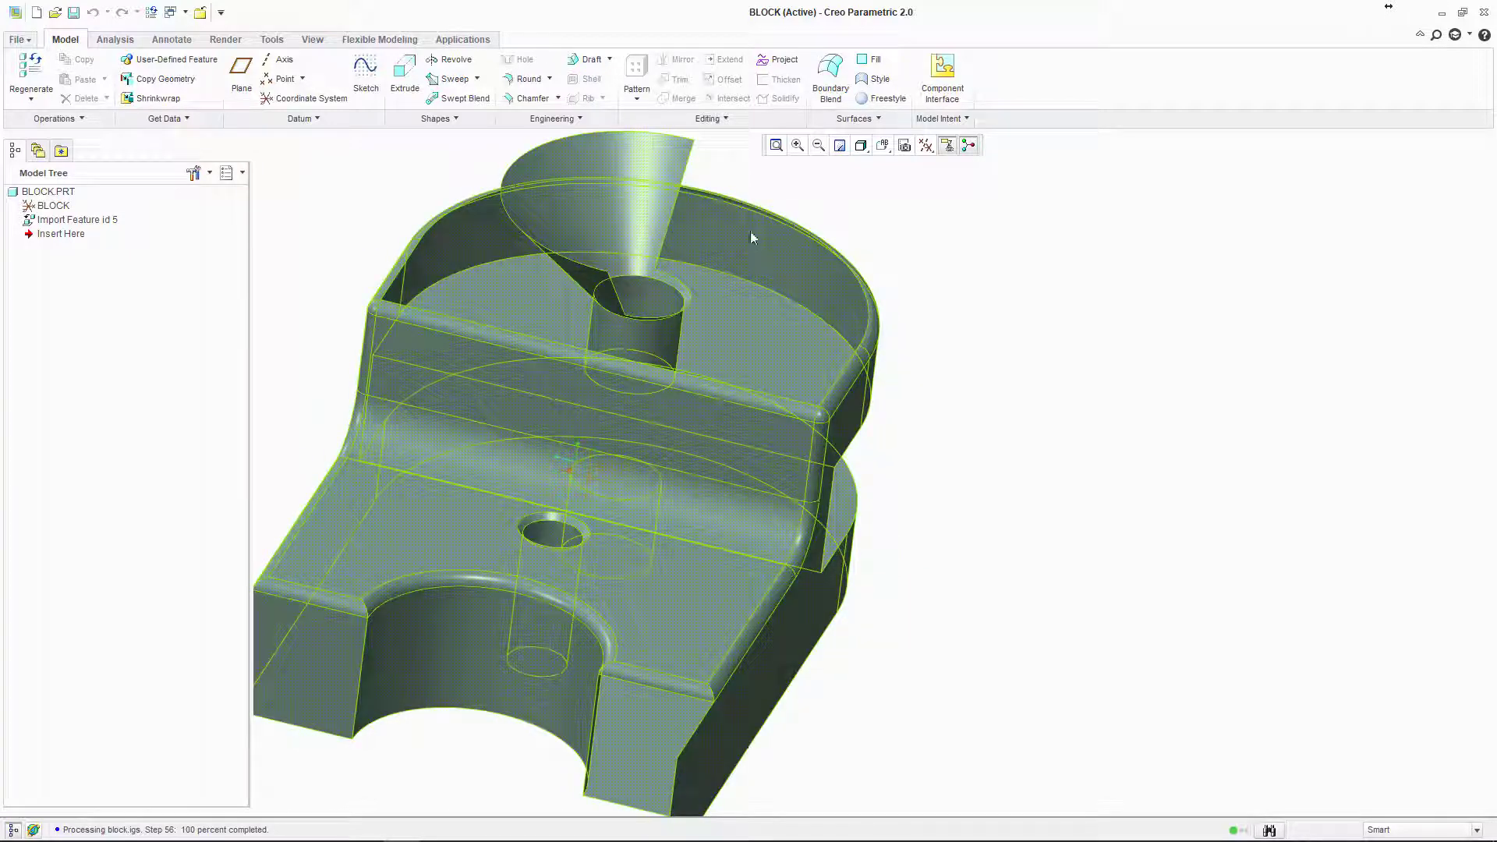
{"action": "middle_click_drag", "start_coordinate": [627, 337], "coordinate": [753, 358]}
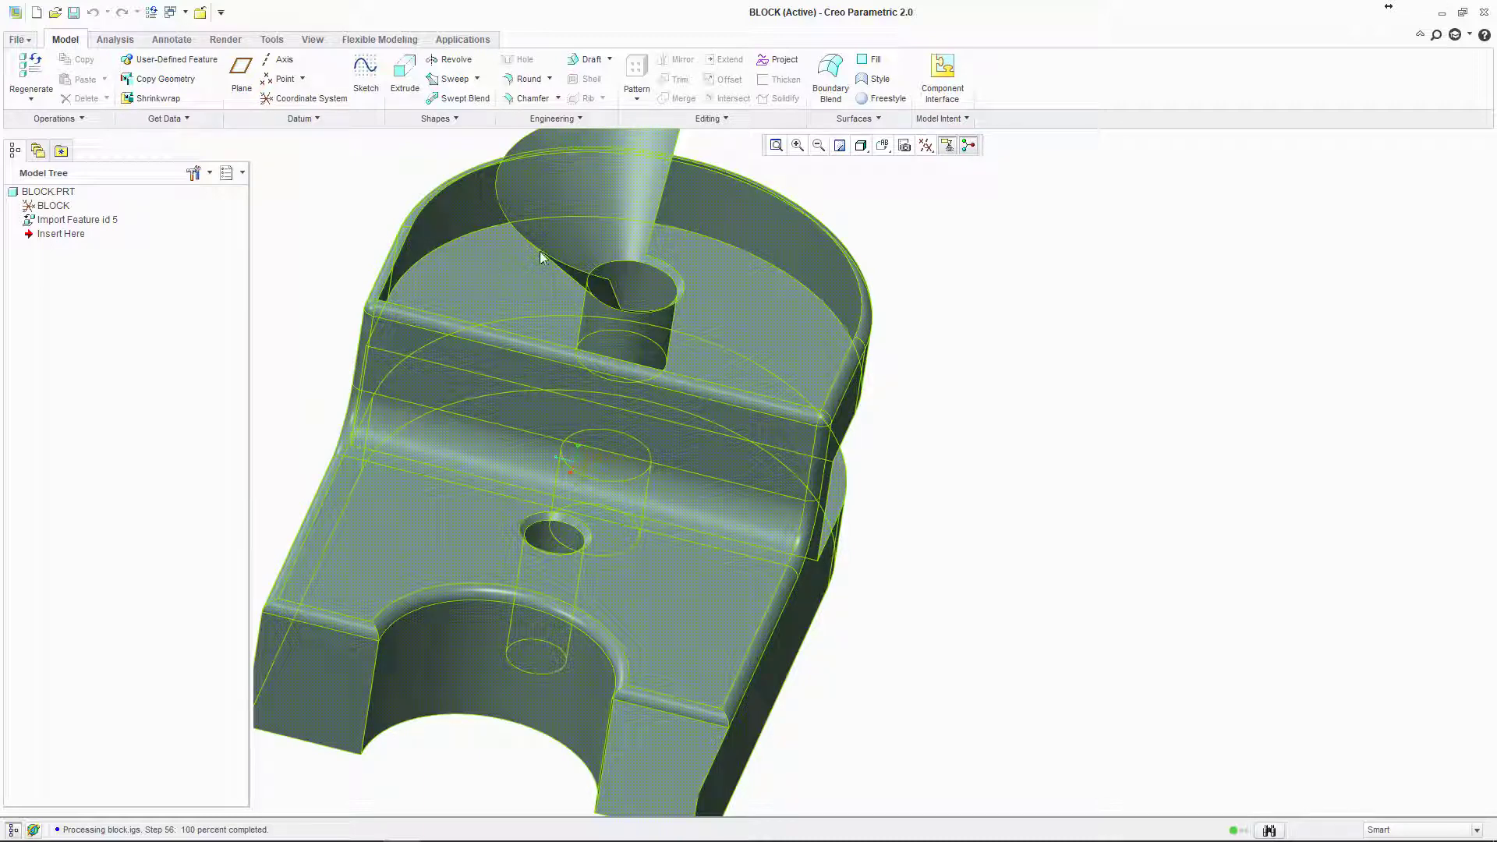
{"action": "middle_click_drag", "start_coordinate": [914, 614], "coordinate": [826, 566]}
{"action": "middle_click_drag", "start_coordinate": [615, 624], "coordinate": [567, 574]}
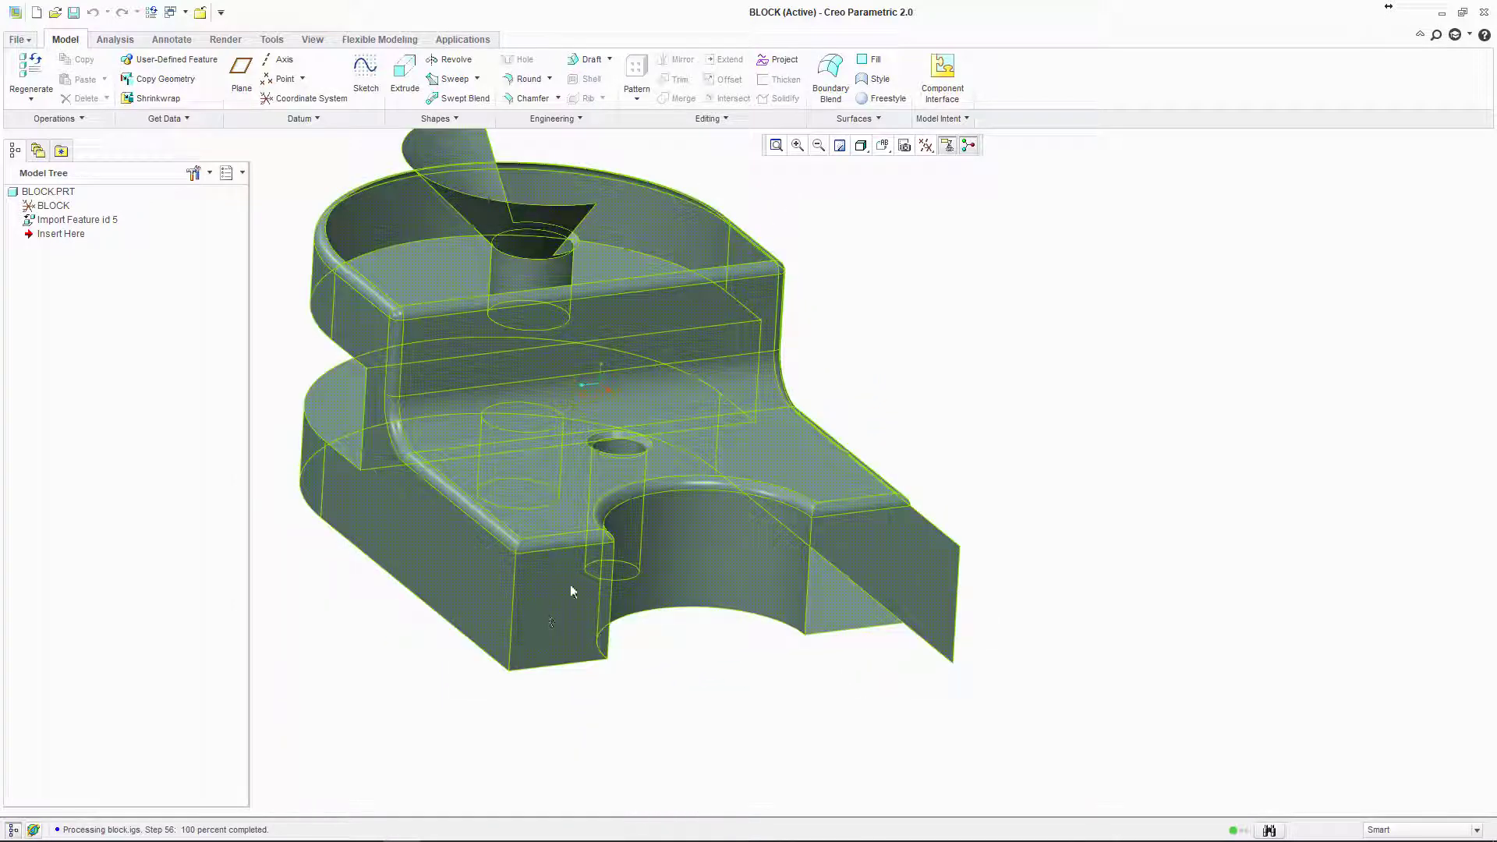
{"action": "middle_click_drag", "start_coordinate": [840, 597], "coordinate": [817, 507]}
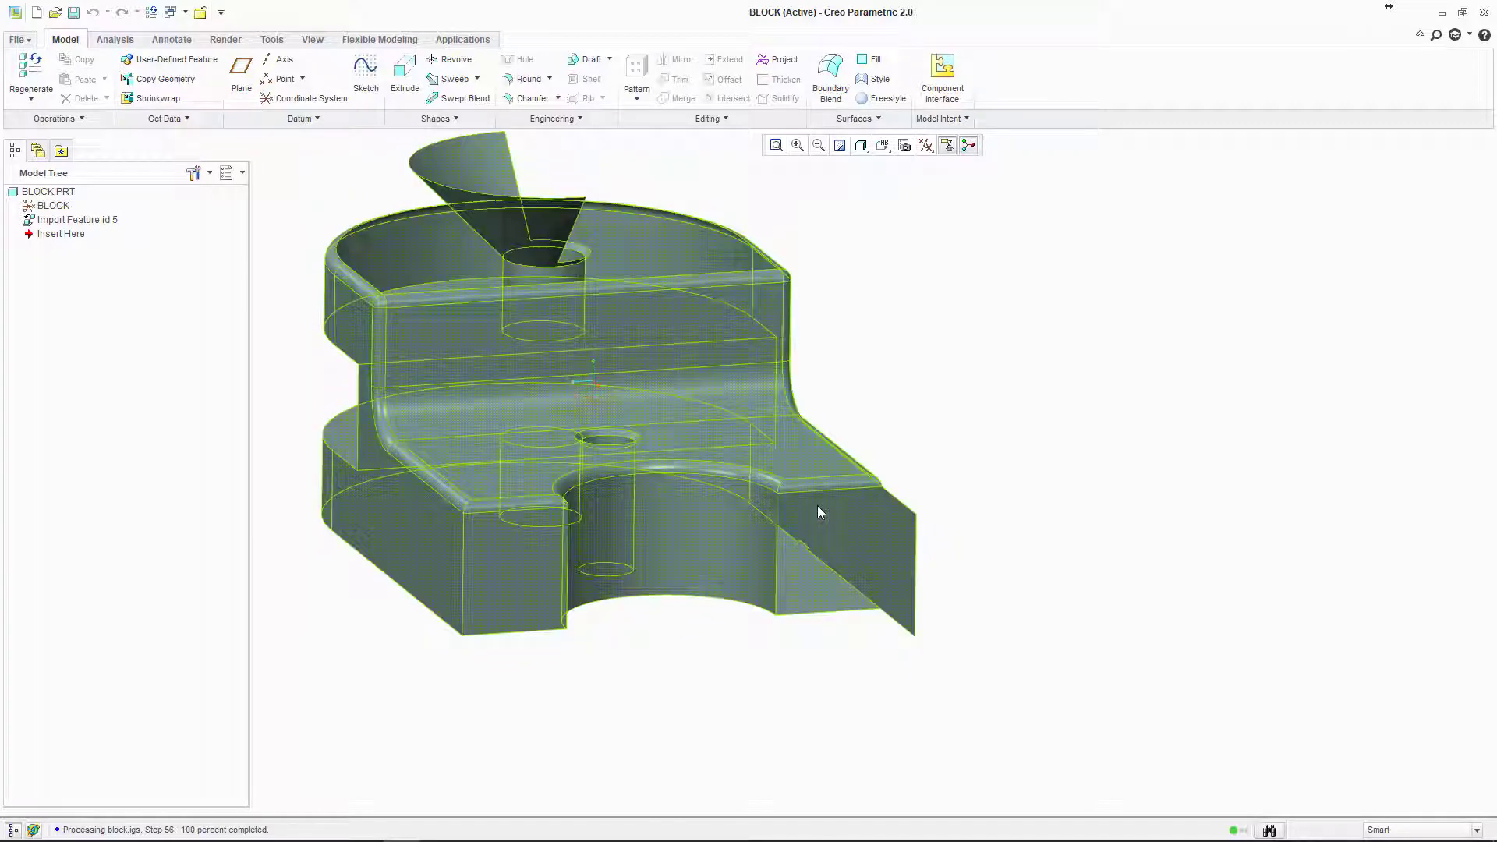
{"action": "mouse_move", "coordinate": [786, 584]}
{"action": "middle_mouse_down"}
{"action": "mouse_move", "coordinate": [819, 611]}
{"action": "mouse_move", "coordinate": [658, 611]}
{"action": "mouse_move", "coordinate": [456, 509]}
{"action": "mouse_move", "coordinate": [452, 533]}
{"action": "mouse_move", "coordinate": [477, 498]}
{"action": "mouse_move", "coordinate": [748, 688]}
{"action": "mouse_move", "coordinate": [710, 740]}
{"action": "mouse_move", "coordinate": [718, 722]}
{"action": "middle_mouse_up"}
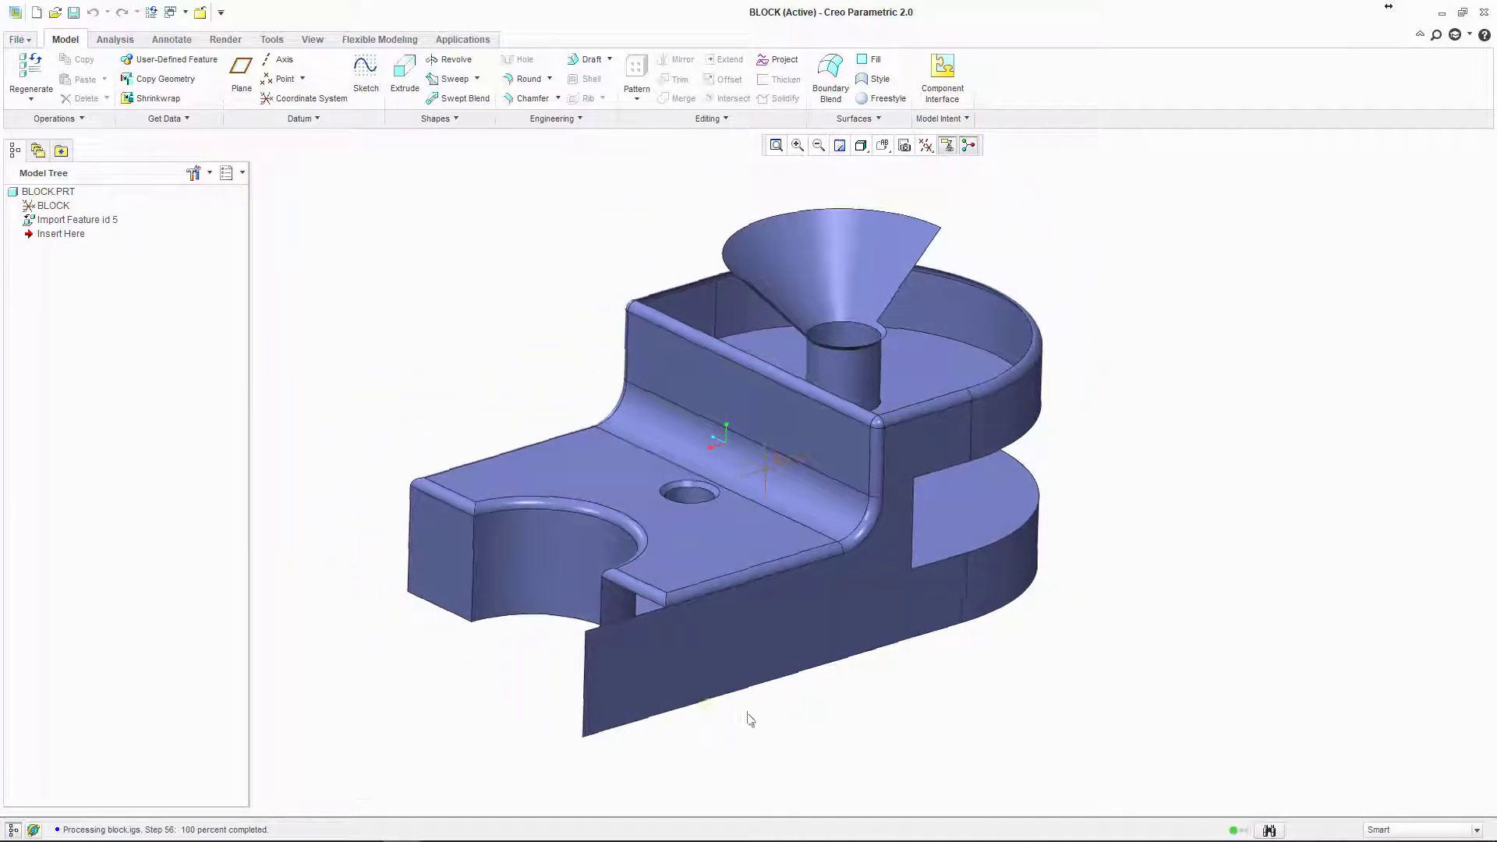
{"action": "middle_click_drag", "start_coordinate": [1066, 601], "coordinate": [1056, 504]}
{"action": "mouse_move", "coordinate": [644, 399]}
{"action": "middle_mouse_down"}
{"action": "mouse_move", "coordinate": [496, 328]}
{"action": "mouse_move", "coordinate": [865, 498]}
{"action": "mouse_move", "coordinate": [831, 494]}
{"action": "middle_mouse_up"}
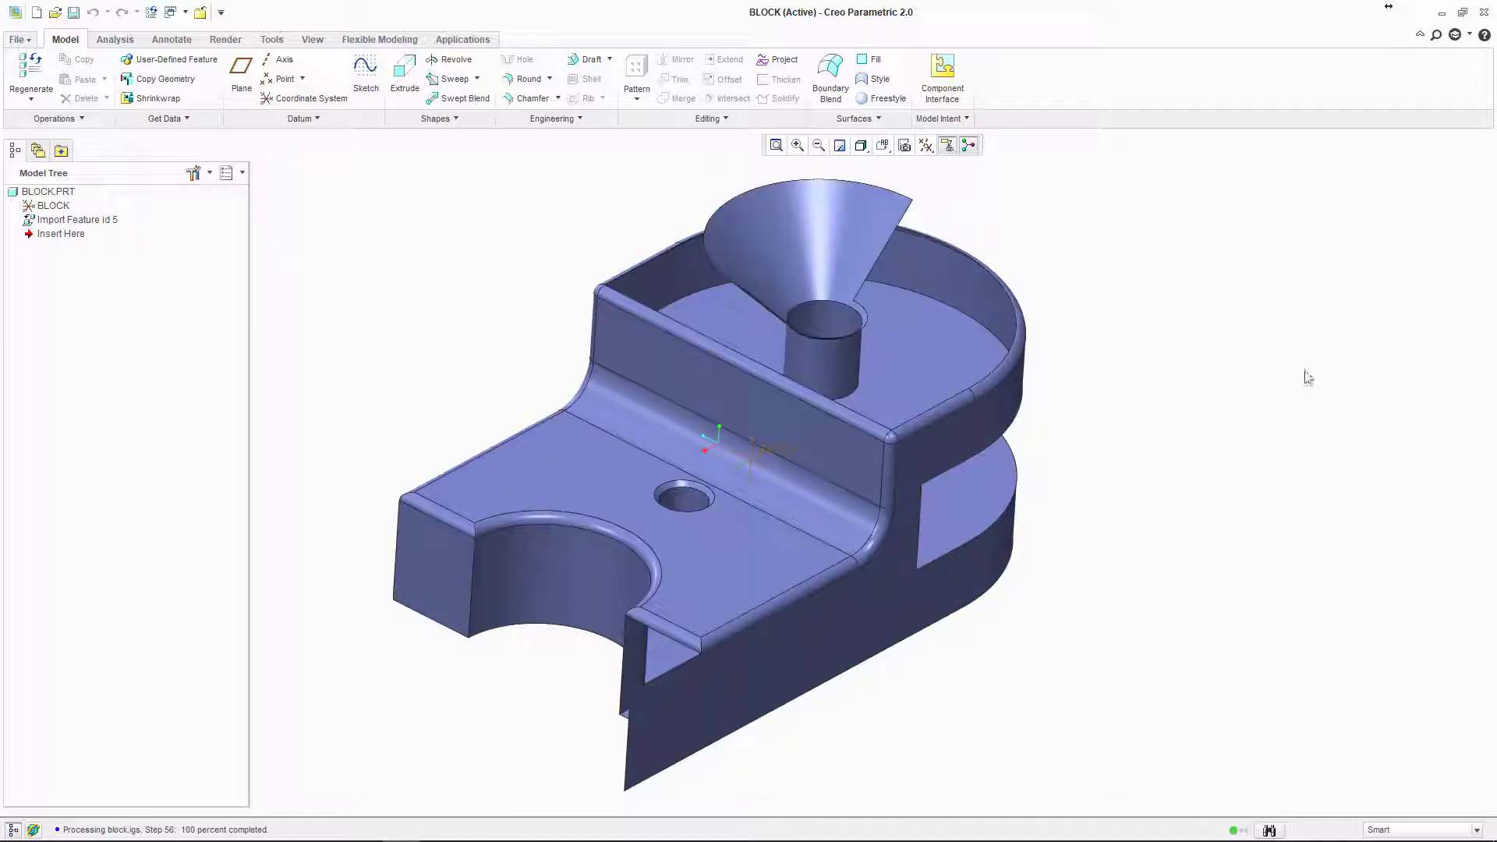
{"action": "middle_click_drag", "start_coordinate": [865, 446], "coordinate": [876, 430]}
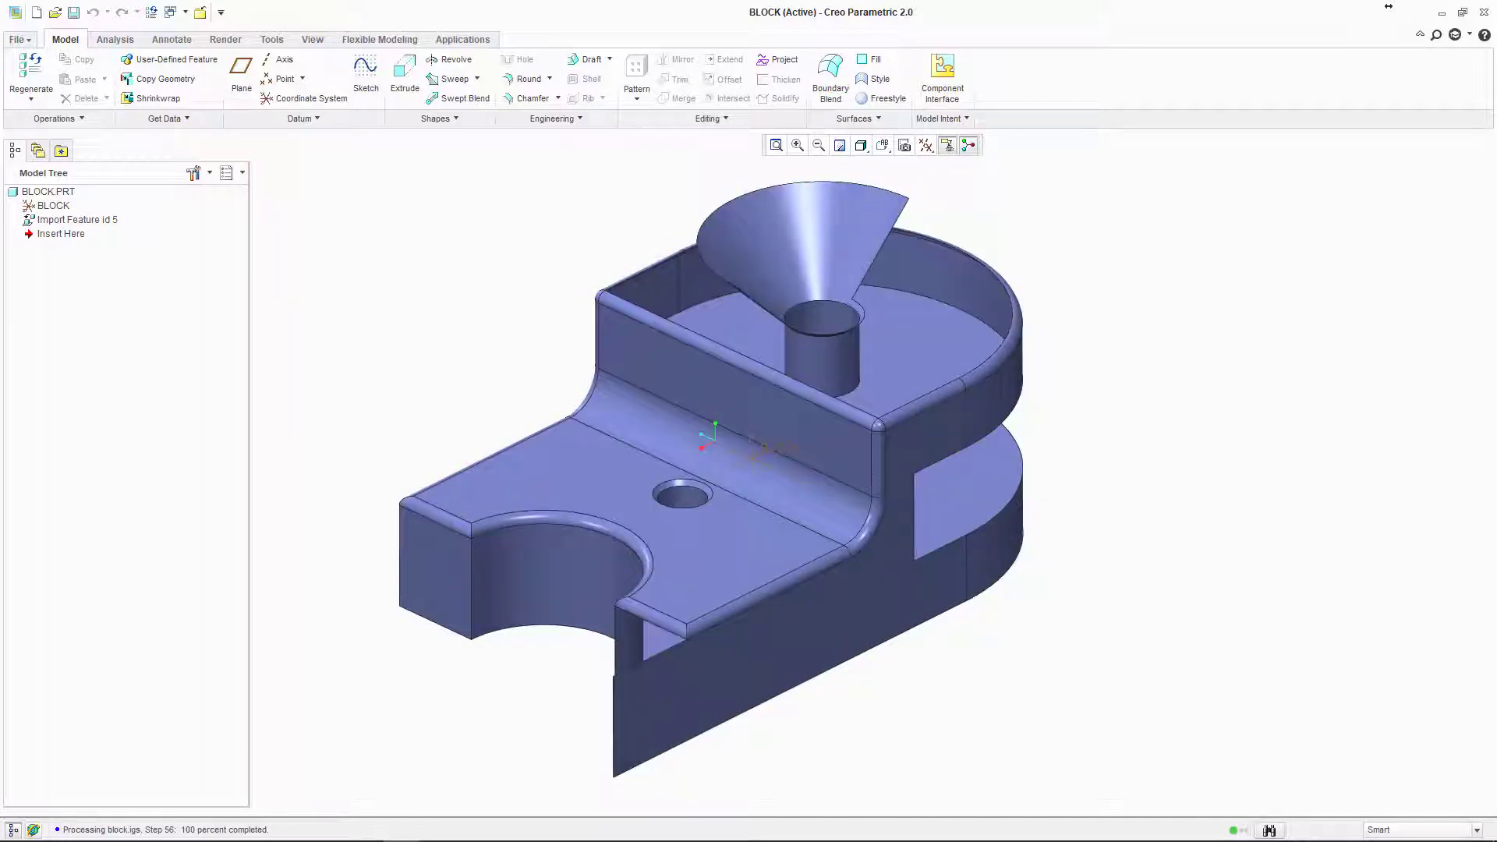
Step: Check Task 1 in IGES Model Repair.pdf and open the definition of Import Feature id 5 for editing in Creo Parametric
{"action": "left_click", "coordinate": [1388, 6]}
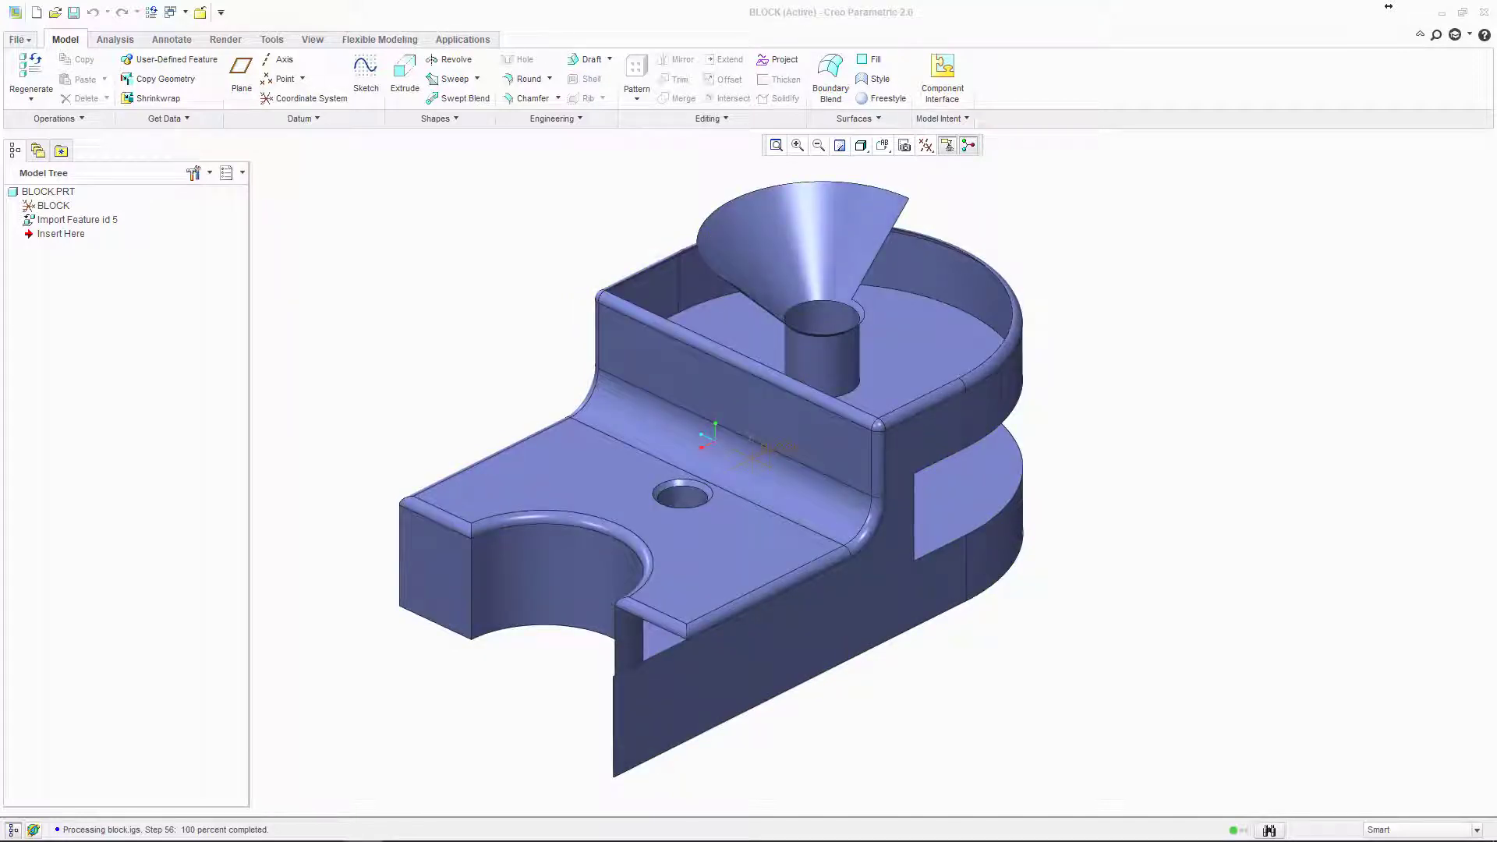
{"action": "left_click_drag", "start_coordinate": [0, 165], "coordinate": [737, 2]}
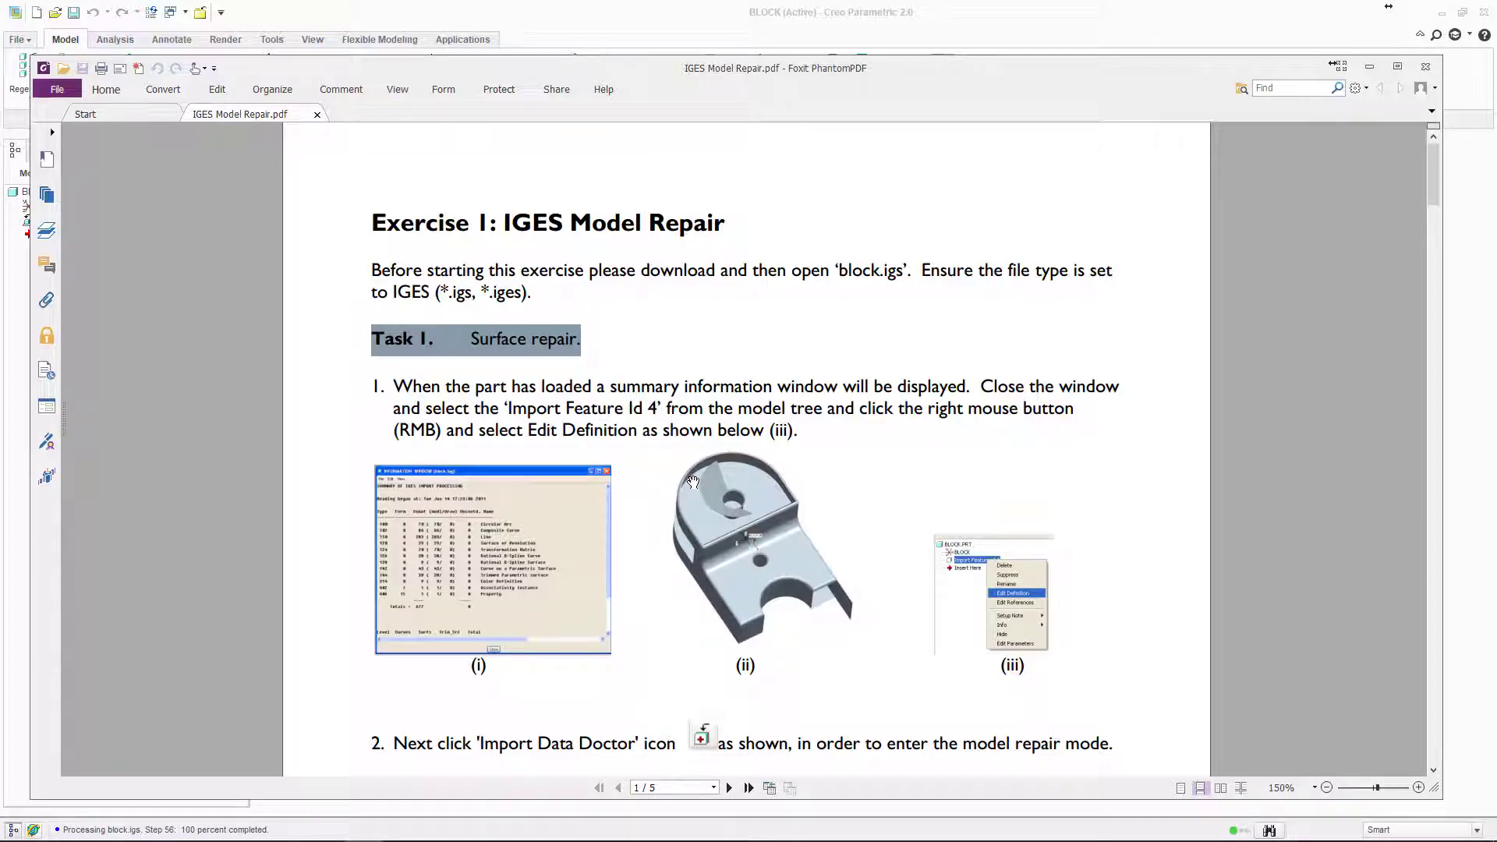
{"action": "scroll", "coordinate": [692, 472], "scroll_direction": "down", "scroll_amount": 1}
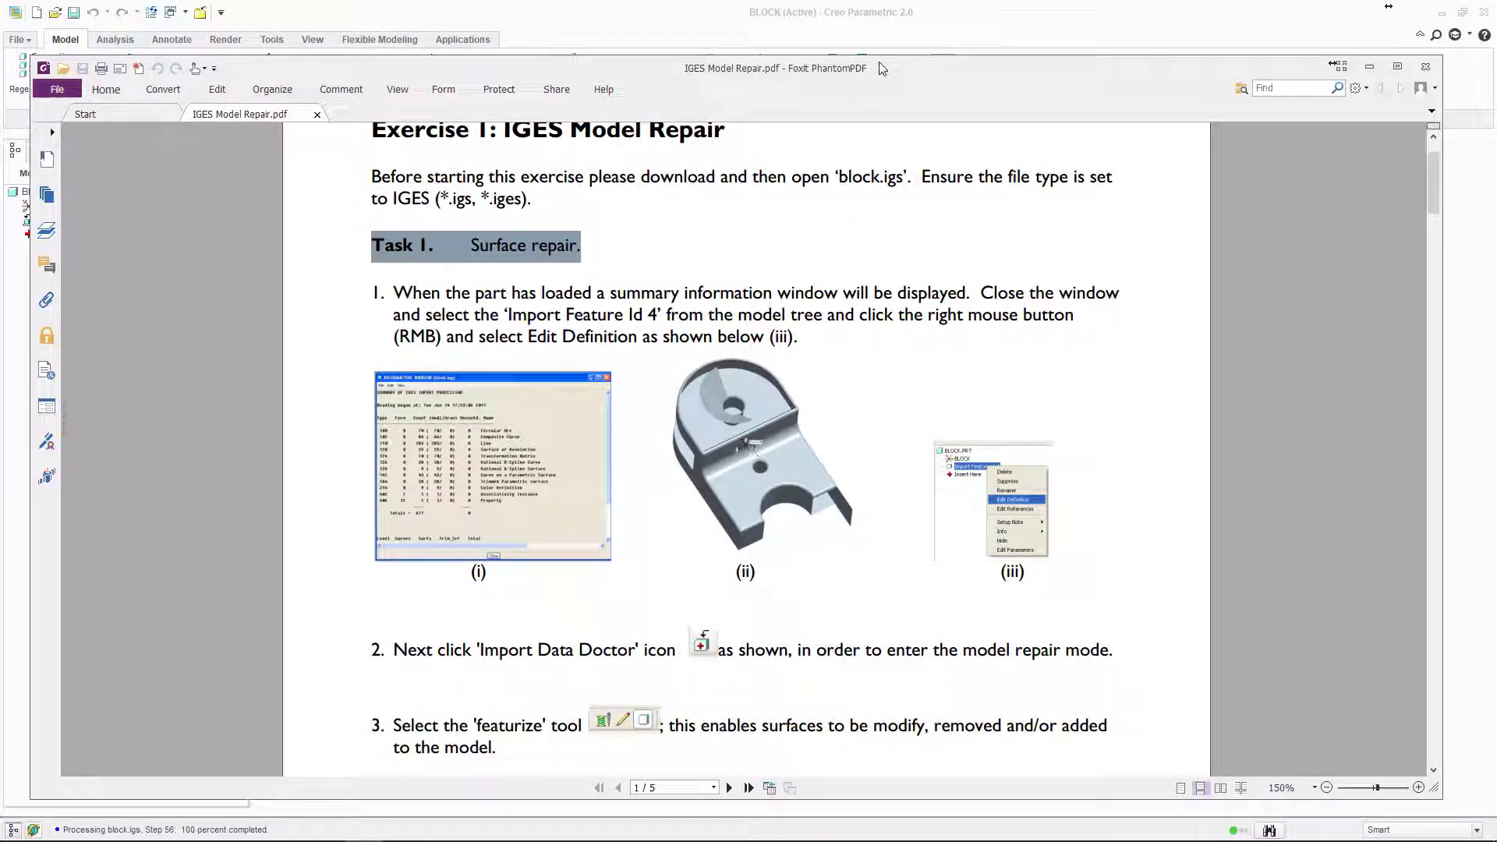
{"action": "left_click_drag", "start_coordinate": [877, 64], "coordinate": [0, 26]}
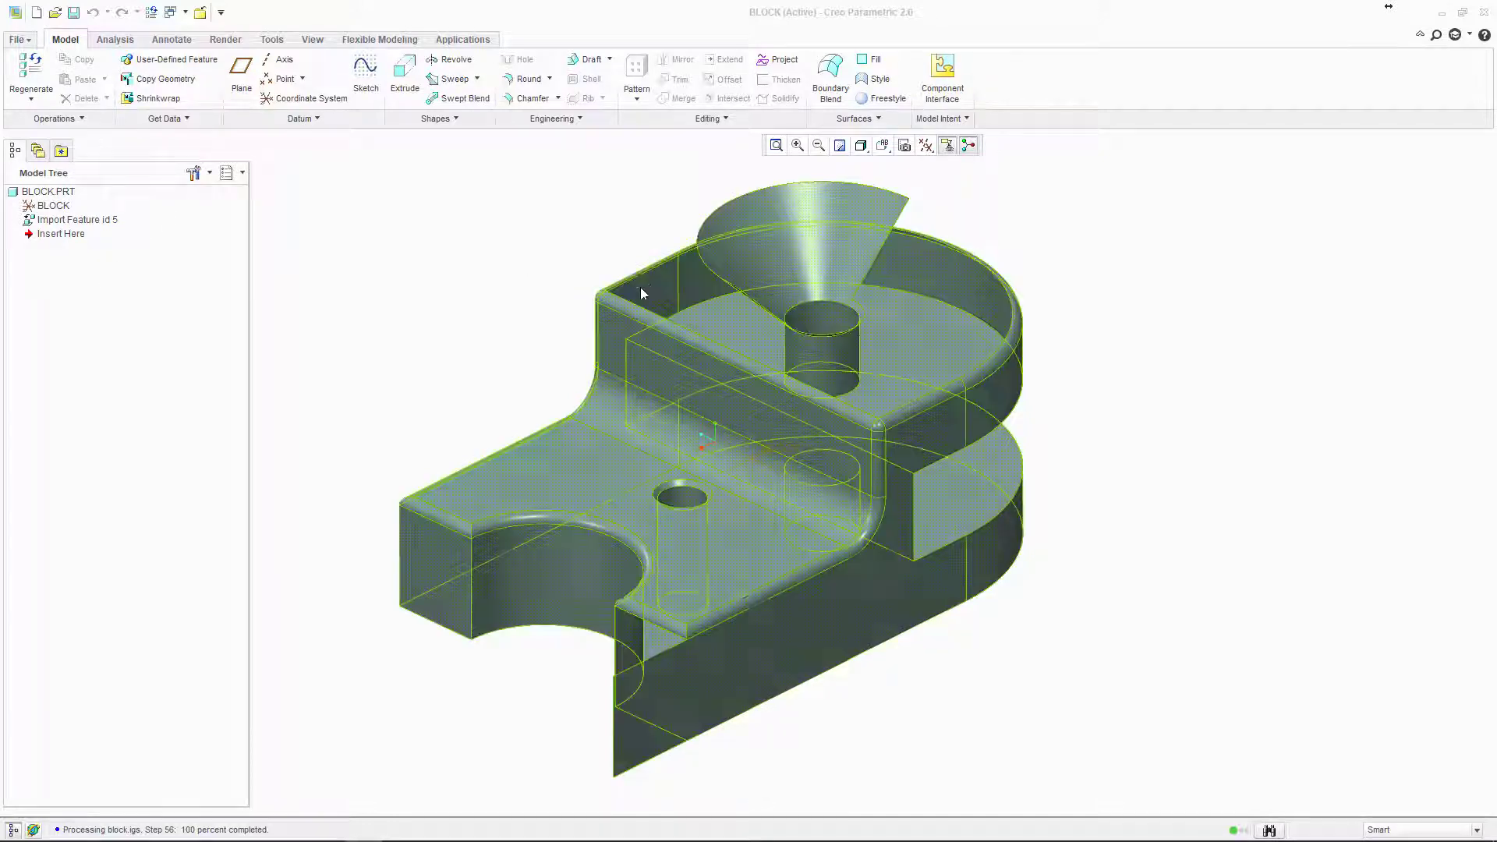
{"action": "left_click", "coordinate": [49, 222]}
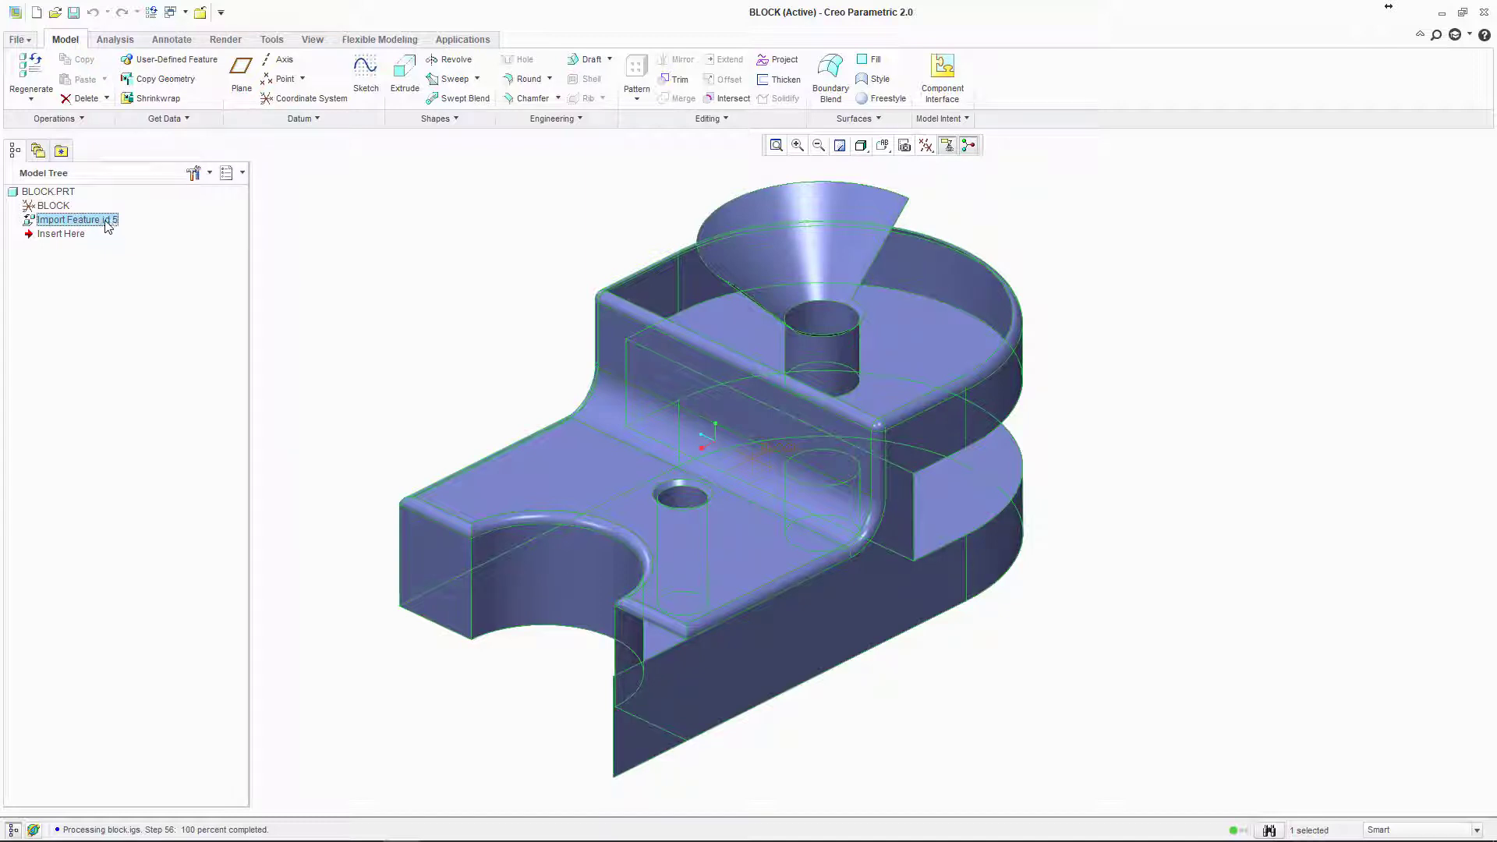
{"action": "left_click", "coordinate": [397, 292]}
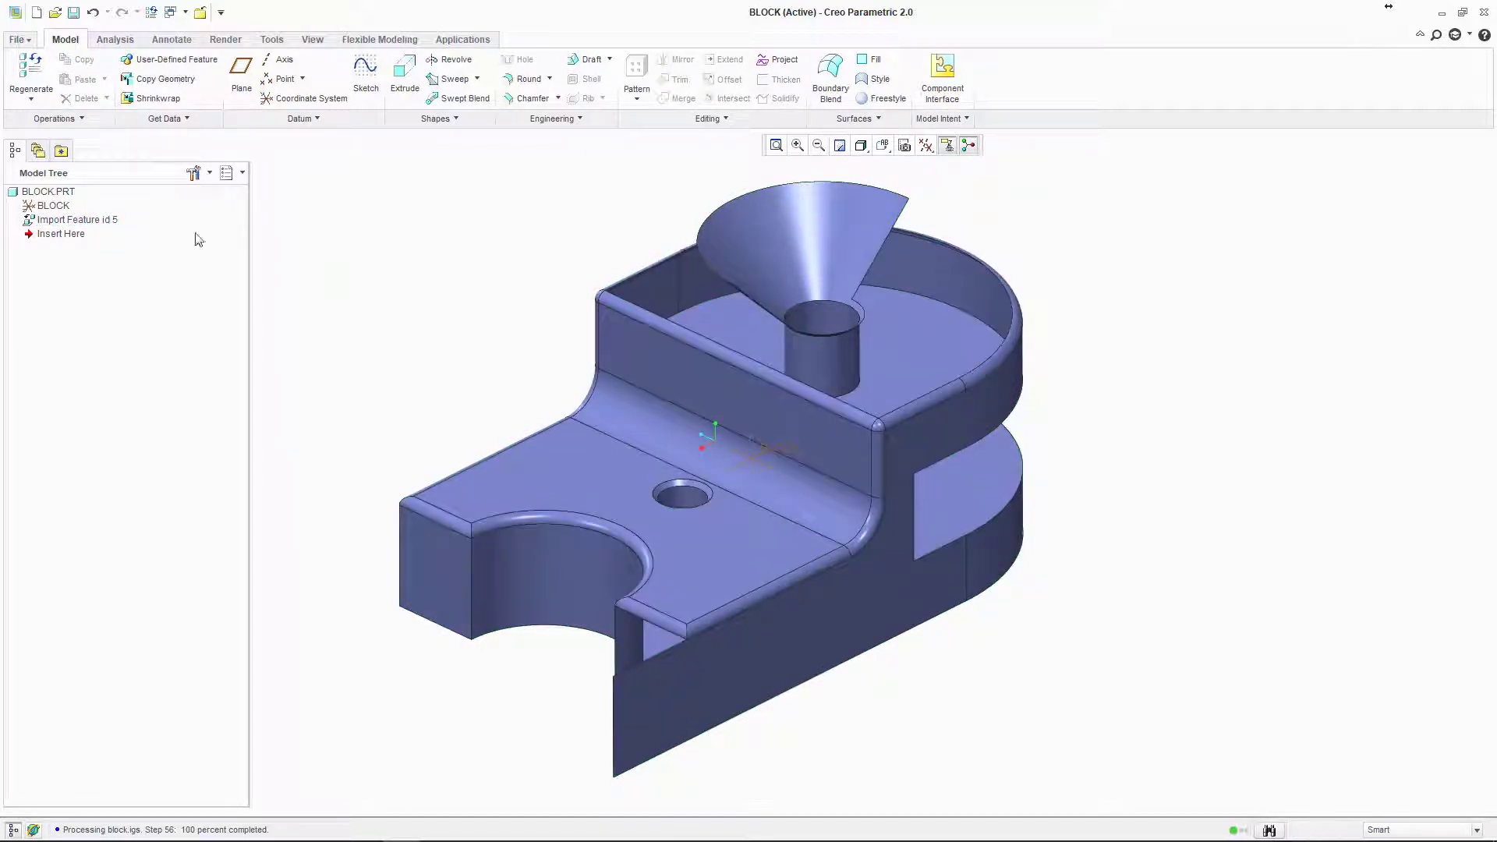
{"action": "left_click", "coordinate": [91, 220]}
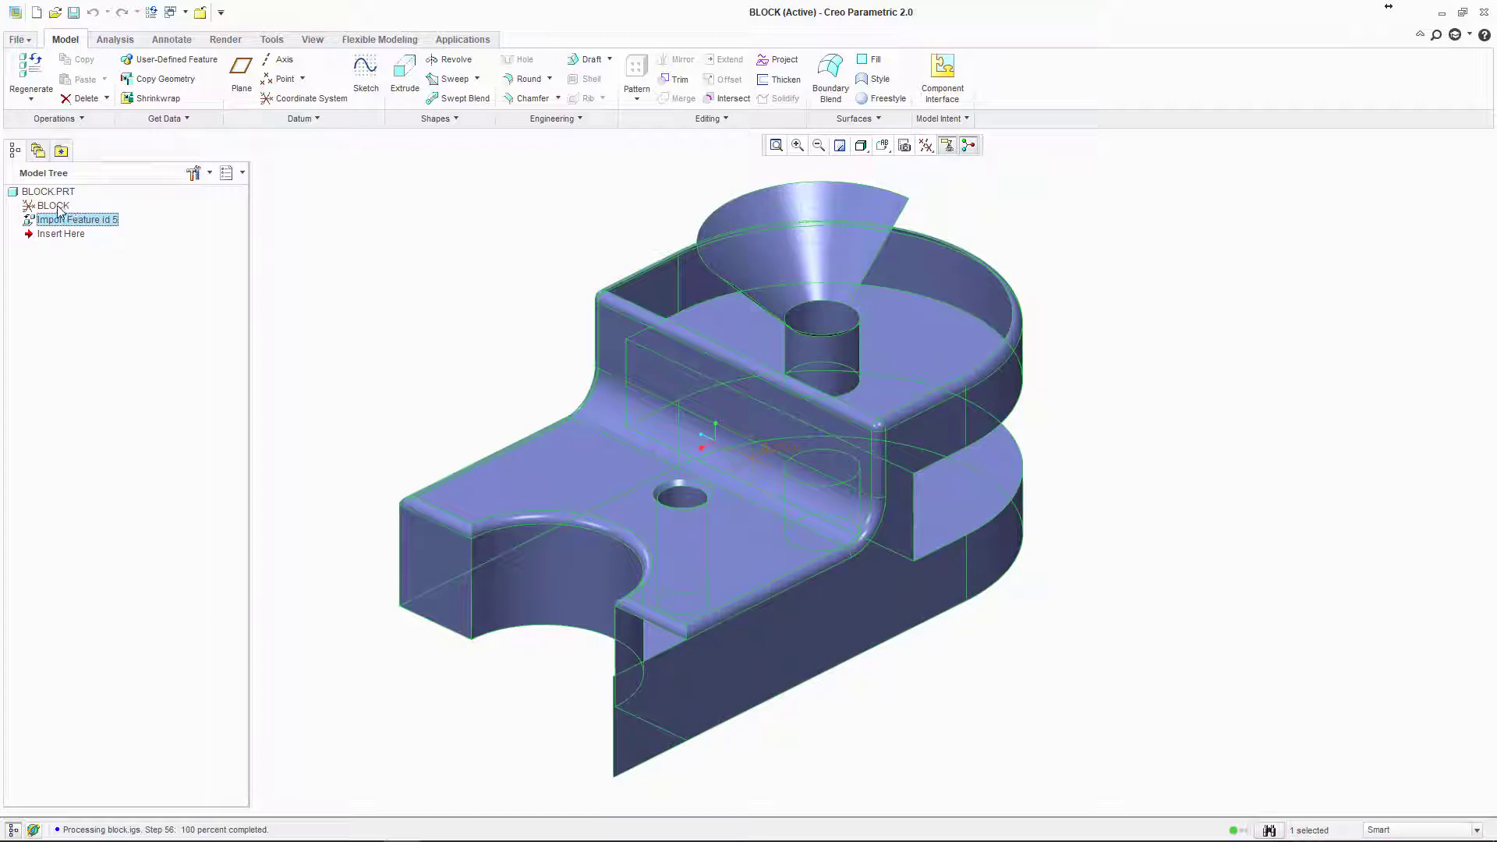
{"action": "right_click", "coordinate": [99, 227]}
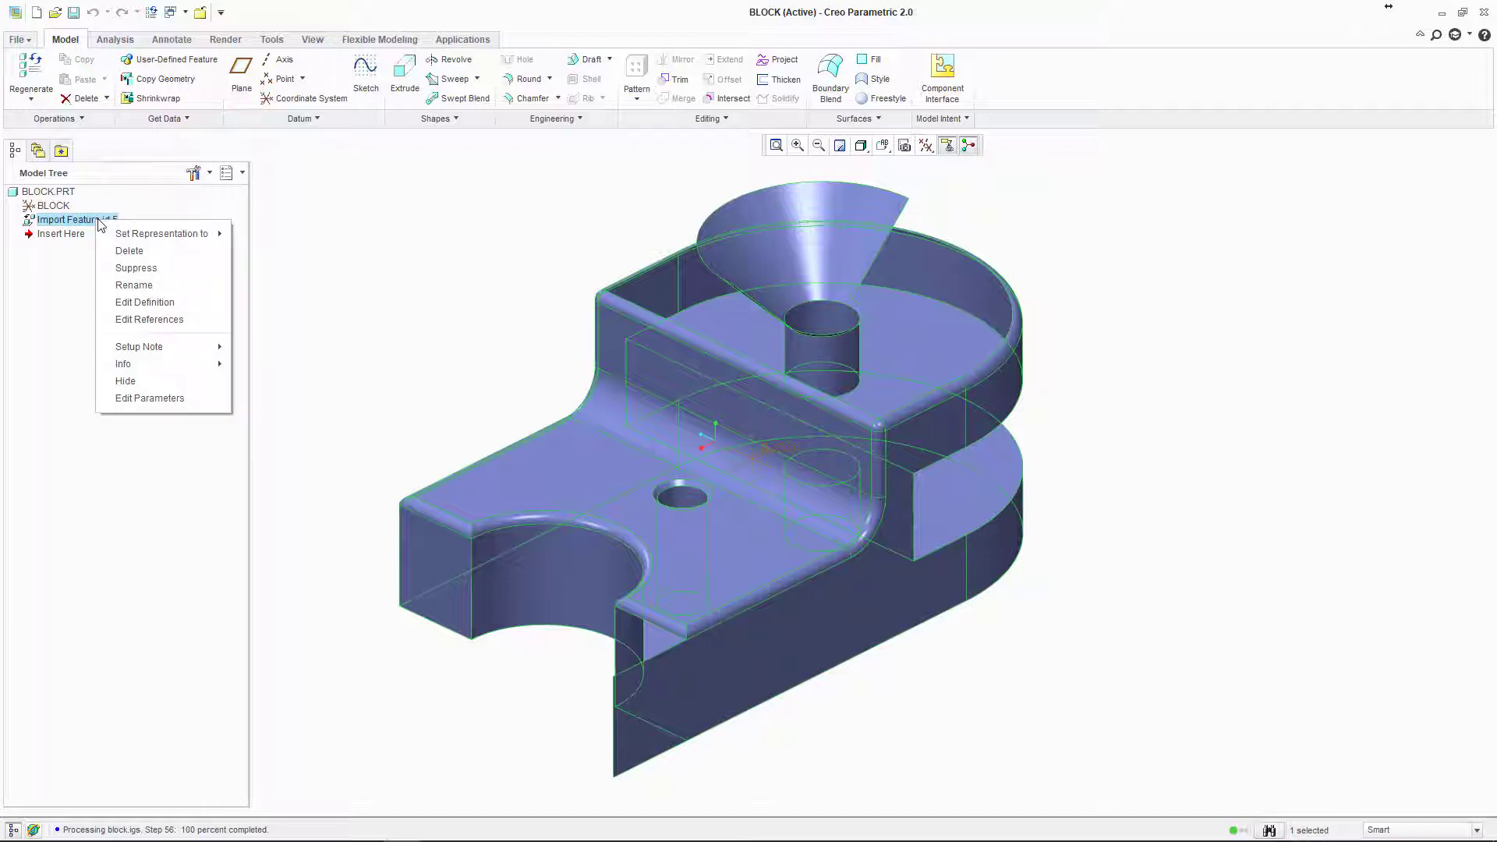
{"action": "left_click", "coordinate": [190, 302]}
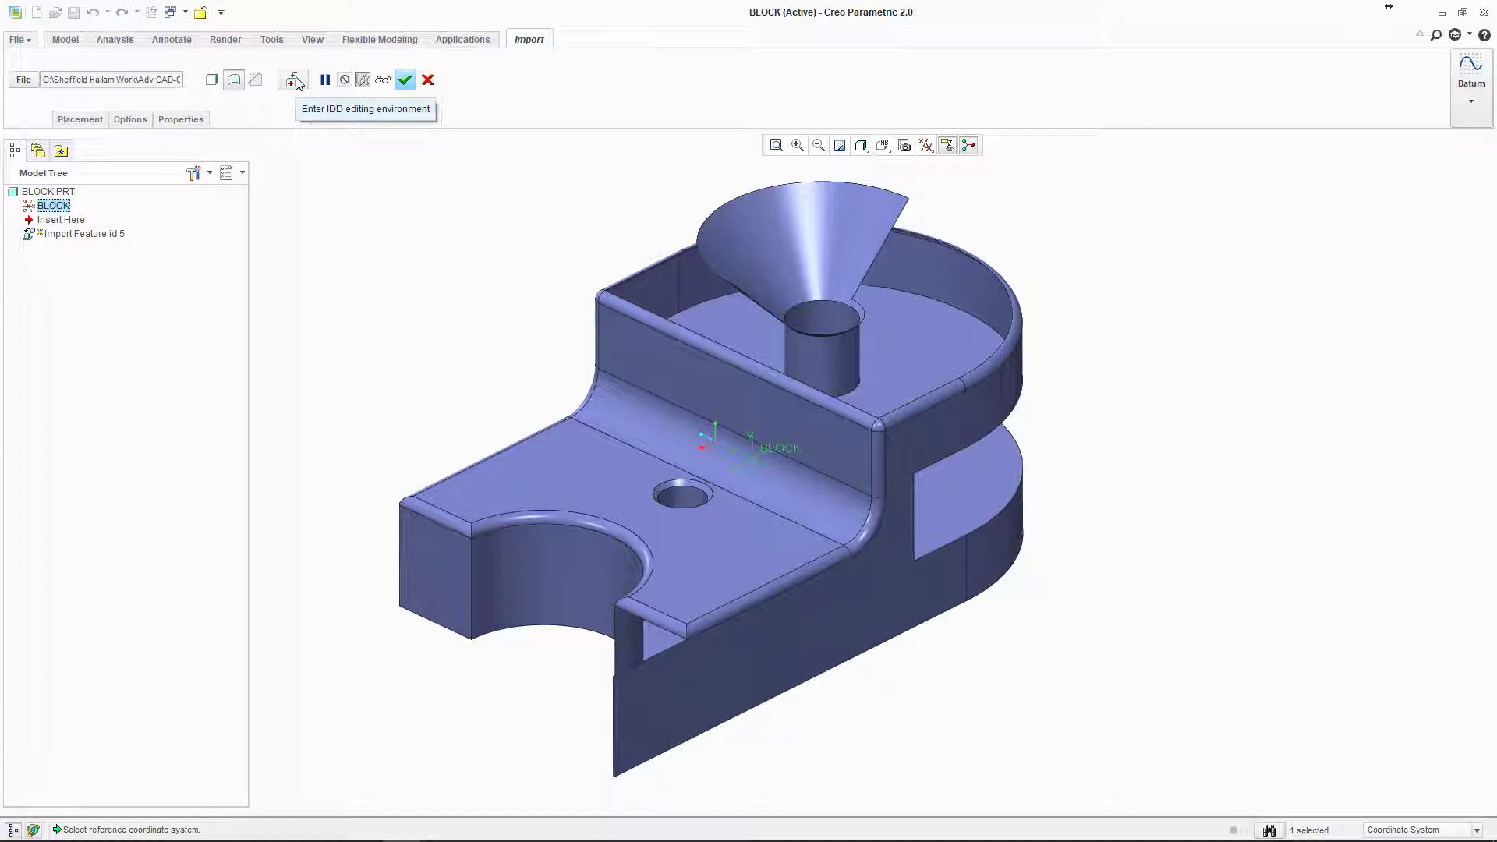
Step: Enter the Import DataDoctor environment and consult the surface repair instructions in IGES Model Repair.pdf
{"action": "left_click", "coordinate": [294, 80]}
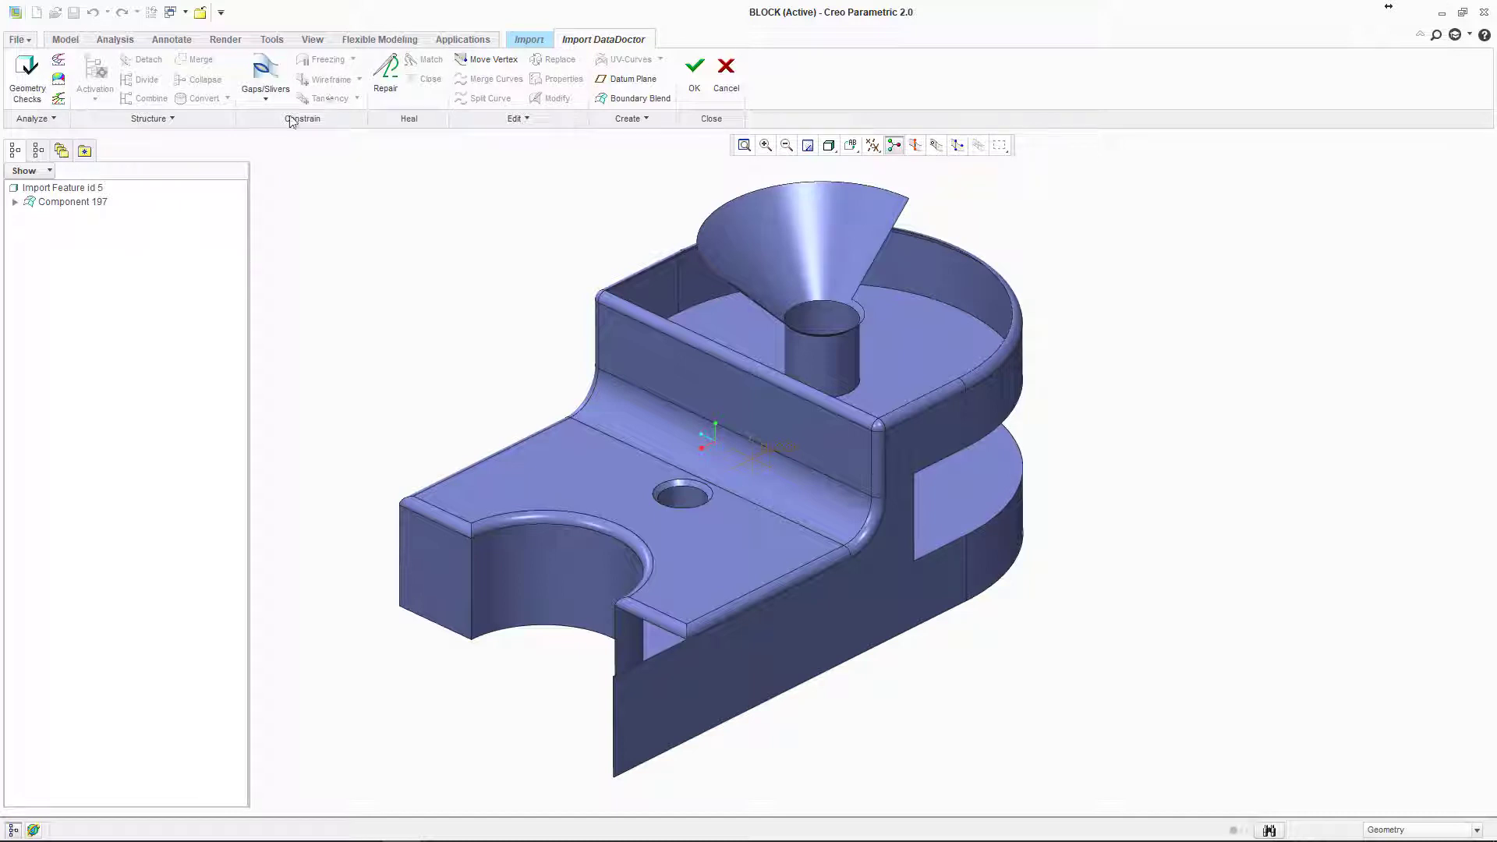
{"action": "left_click", "coordinate": [620, 282]}
{"action": "left_click", "coordinate": [787, 222]}
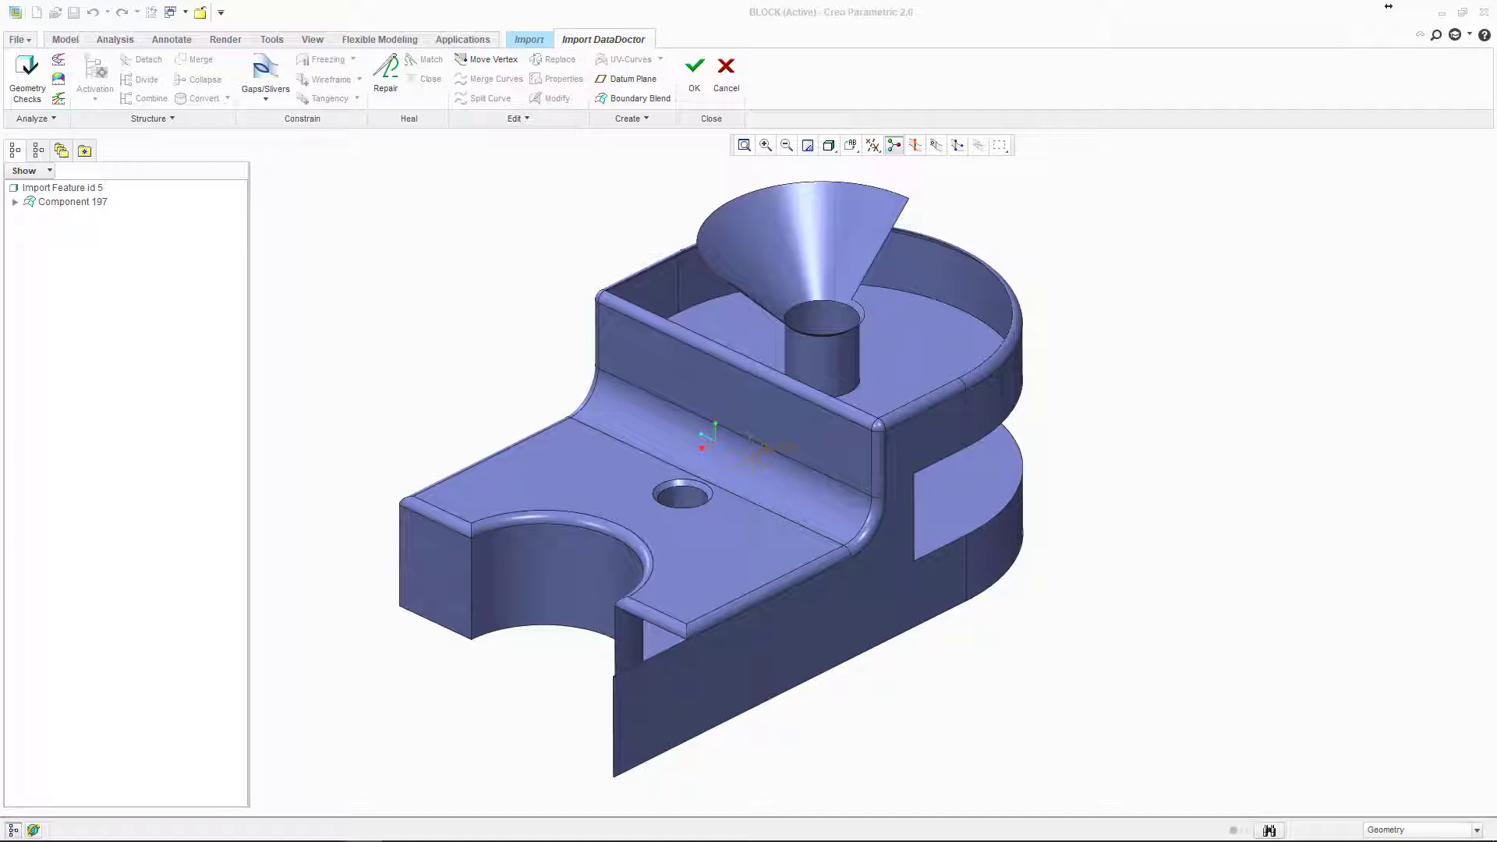
{"action": "left_click_drag", "start_coordinate": [0, 39], "coordinate": [870, 44]}
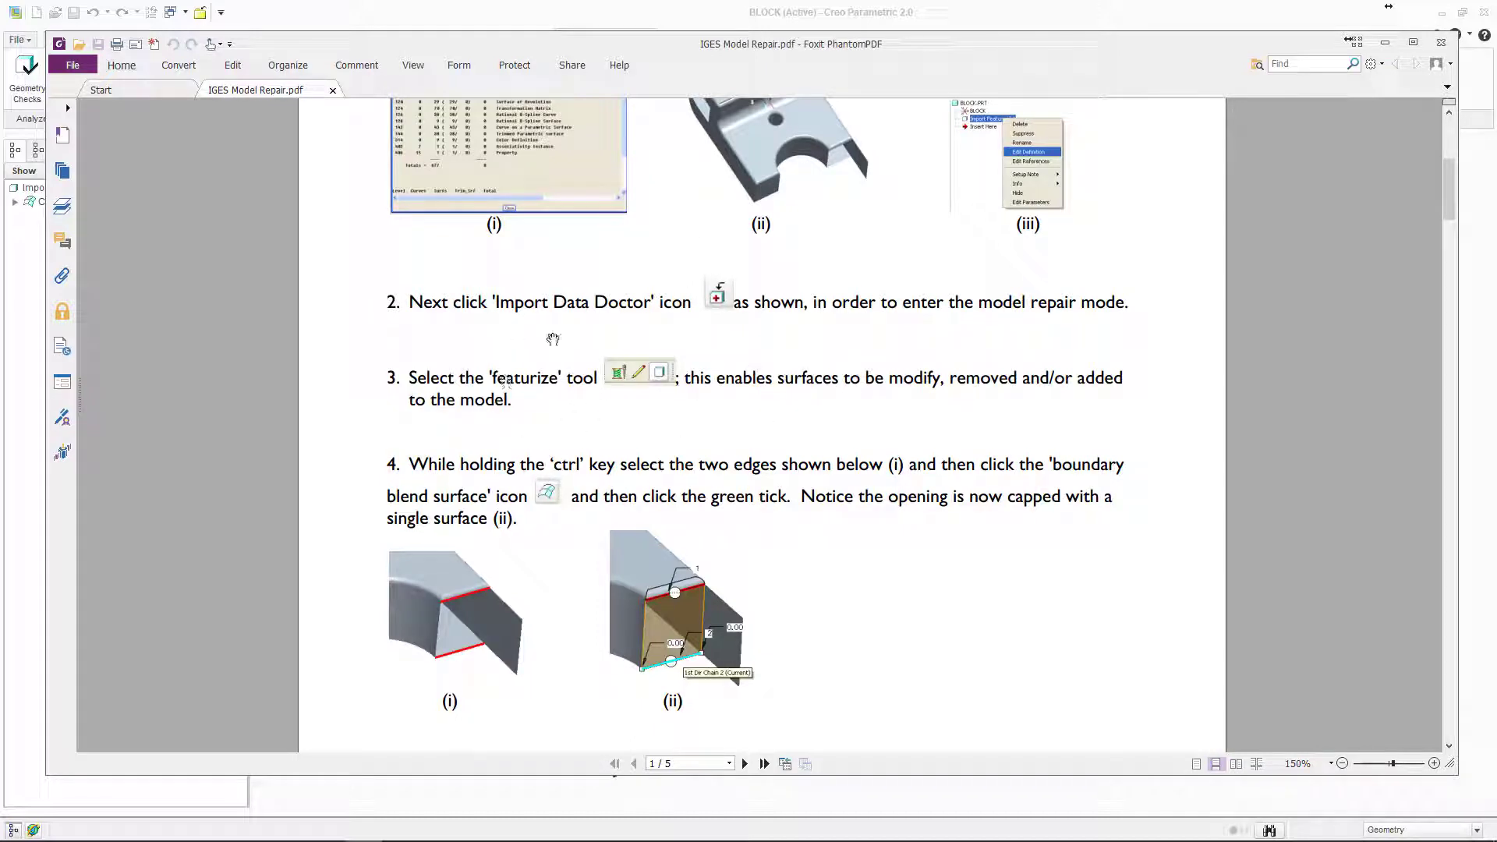
{"action": "left_click_drag", "start_coordinate": [786, 49], "coordinate": [595, 46]}
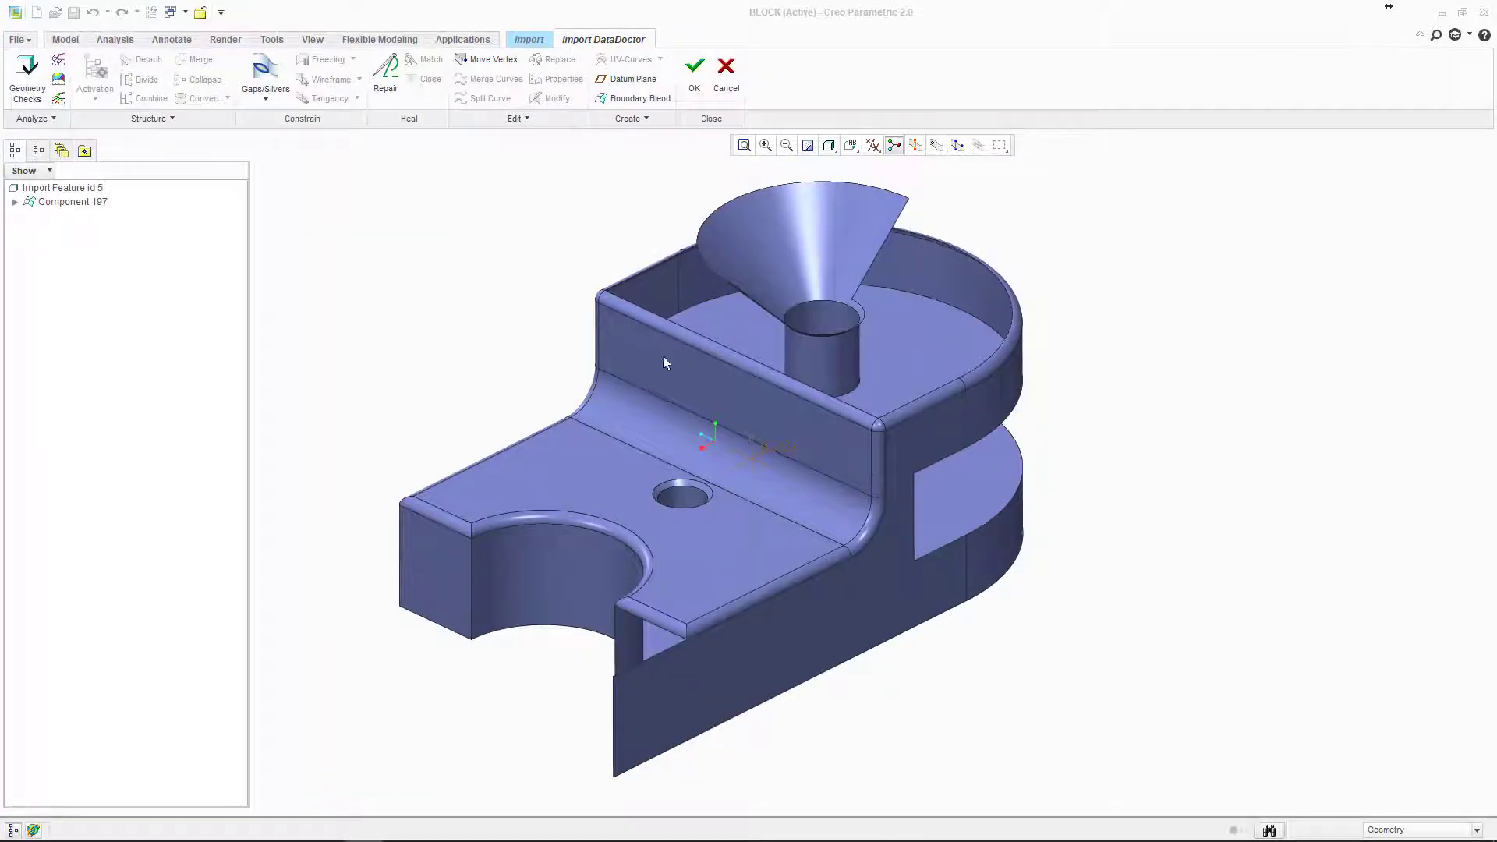
Step: Close the missing end face beside the semicircular cutout with a Boundary Blend between its upper and lower horizontal edges
{"action": "mouse_move", "coordinate": [616, 596]}
{"action": "middle_mouse_down"}
{"action": "mouse_move", "coordinate": [691, 548]}
{"action": "mouse_move", "coordinate": [779, 605]}
{"action": "middle_mouse_up"}
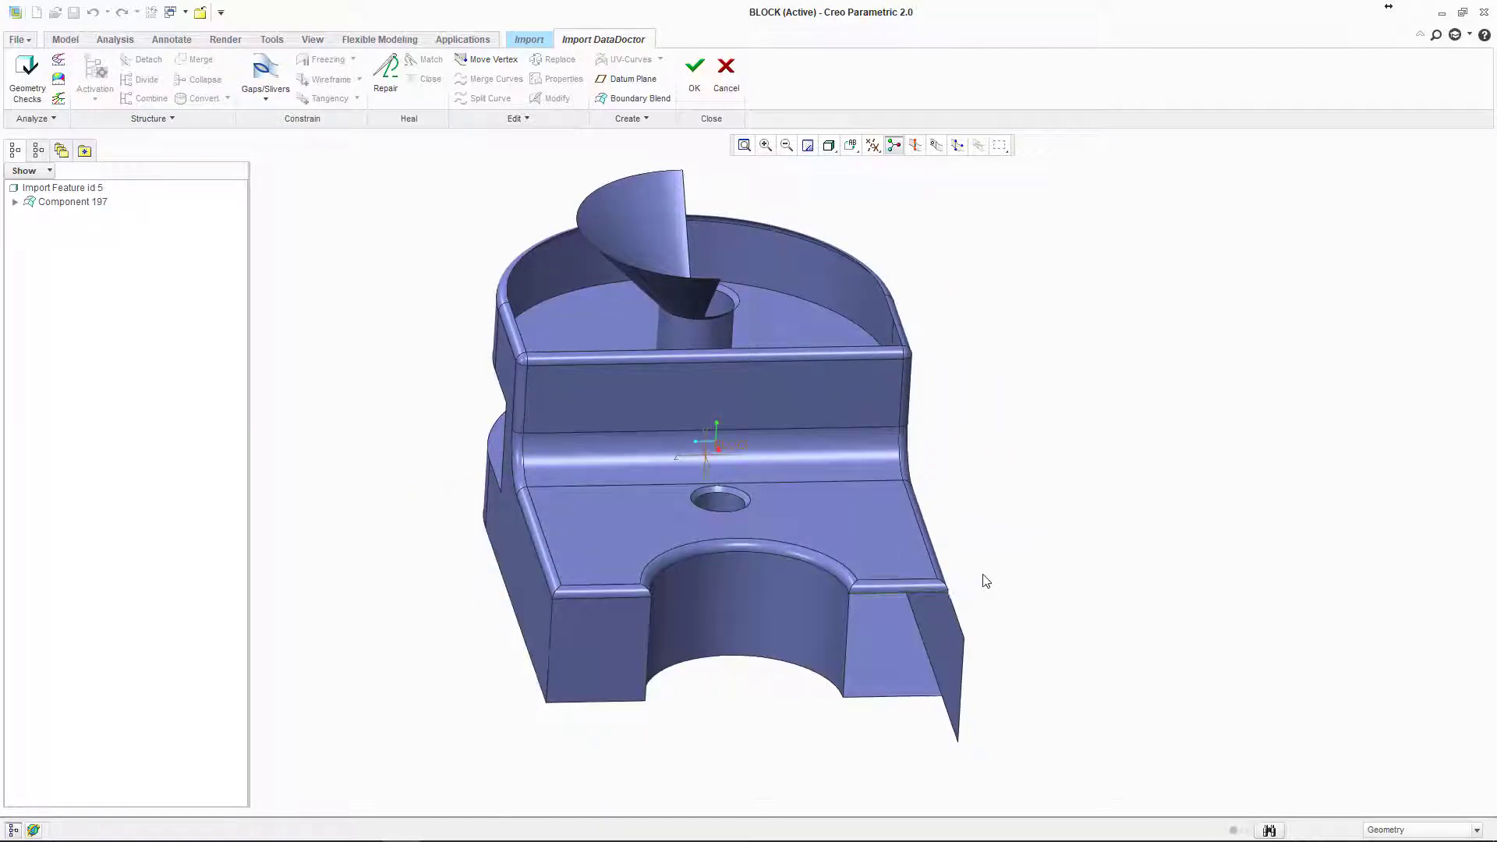
{"action": "middle_click_drag", "start_coordinate": [974, 581], "coordinate": [886, 573]}
{"action": "left_click", "coordinate": [889, 575]}
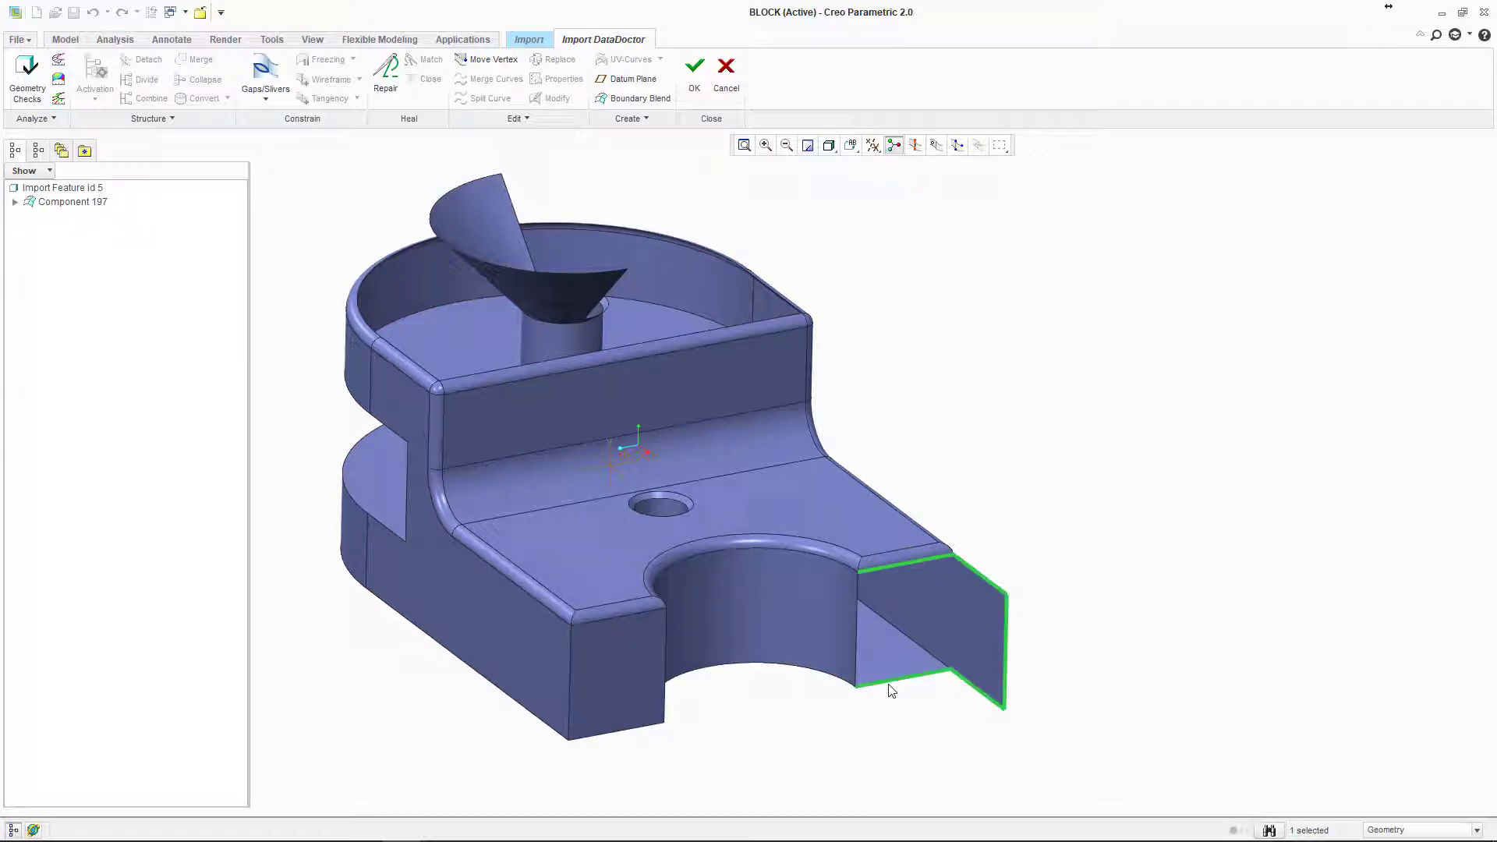
{"action": "left_click", "coordinate": [931, 701]}
{"action": "left_click", "coordinate": [895, 684]}
{"action": "left_click", "coordinate": [895, 567], "text": "ctrl"}
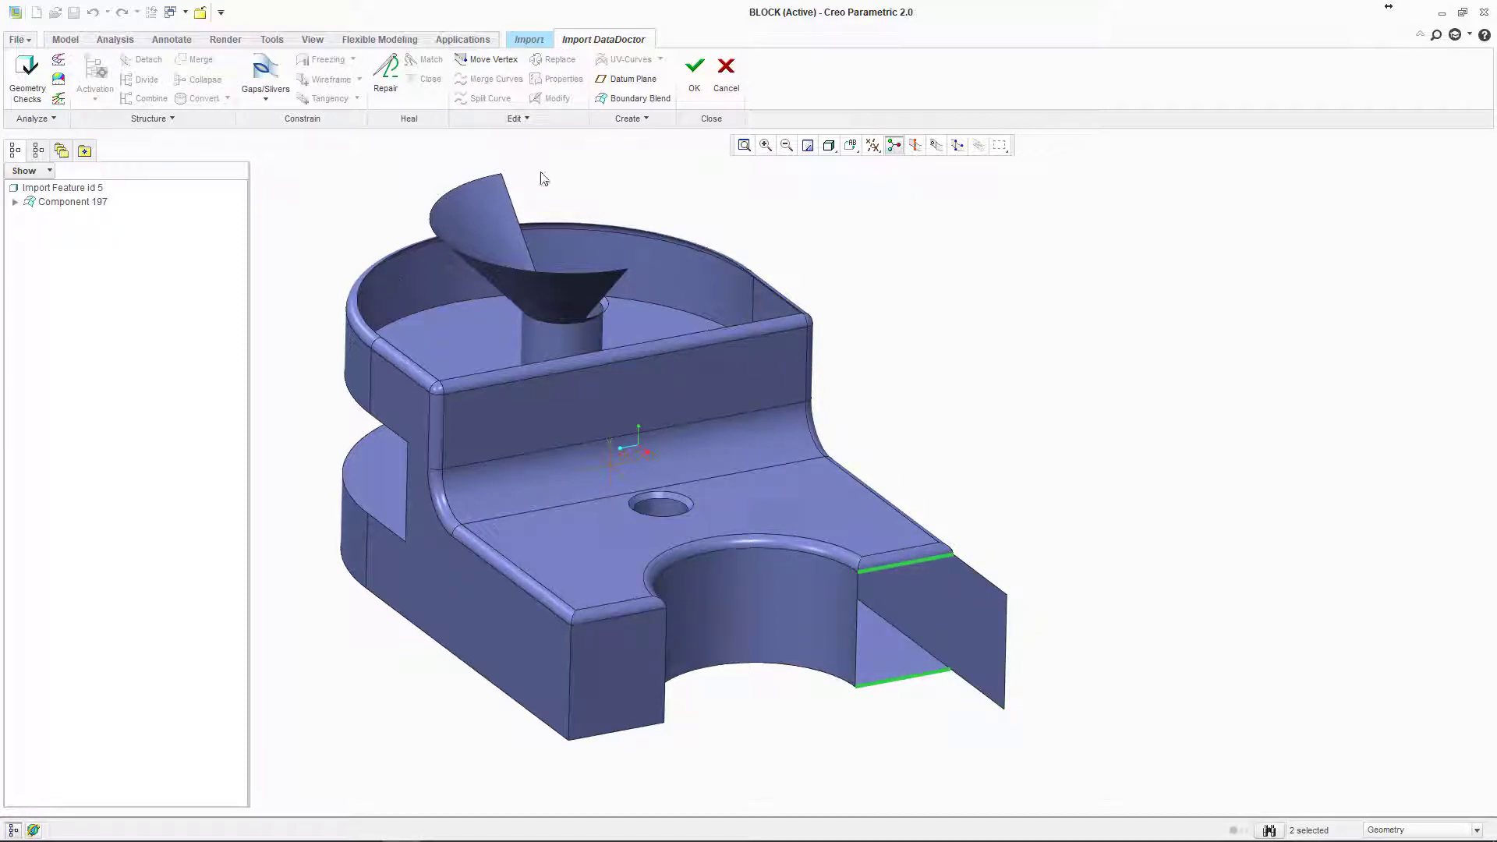
{"action": "left_click", "coordinate": [613, 99]}
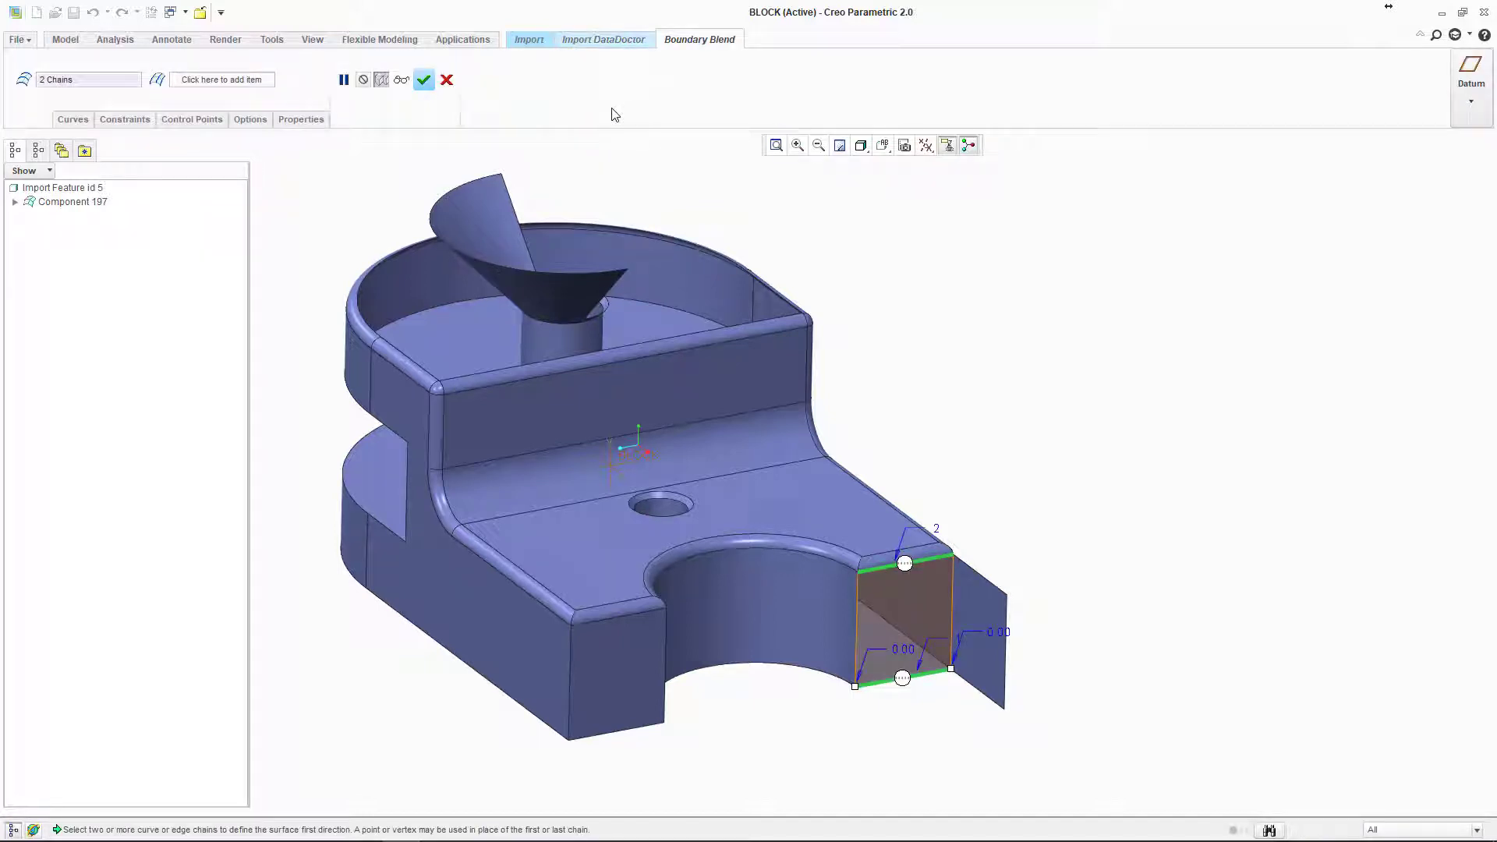
{"action": "mouse_move", "coordinate": [869, 699]}
{"action": "middle_mouse_down"}
{"action": "mouse_move", "coordinate": [829, 681]}
{"action": "mouse_move", "coordinate": [791, 694]}
{"action": "mouse_move", "coordinate": [879, 699]}
{"action": "mouse_move", "coordinate": [909, 746]}
{"action": "mouse_move", "coordinate": [876, 686]}
{"action": "mouse_move", "coordinate": [854, 697]}
{"action": "middle_mouse_up"}
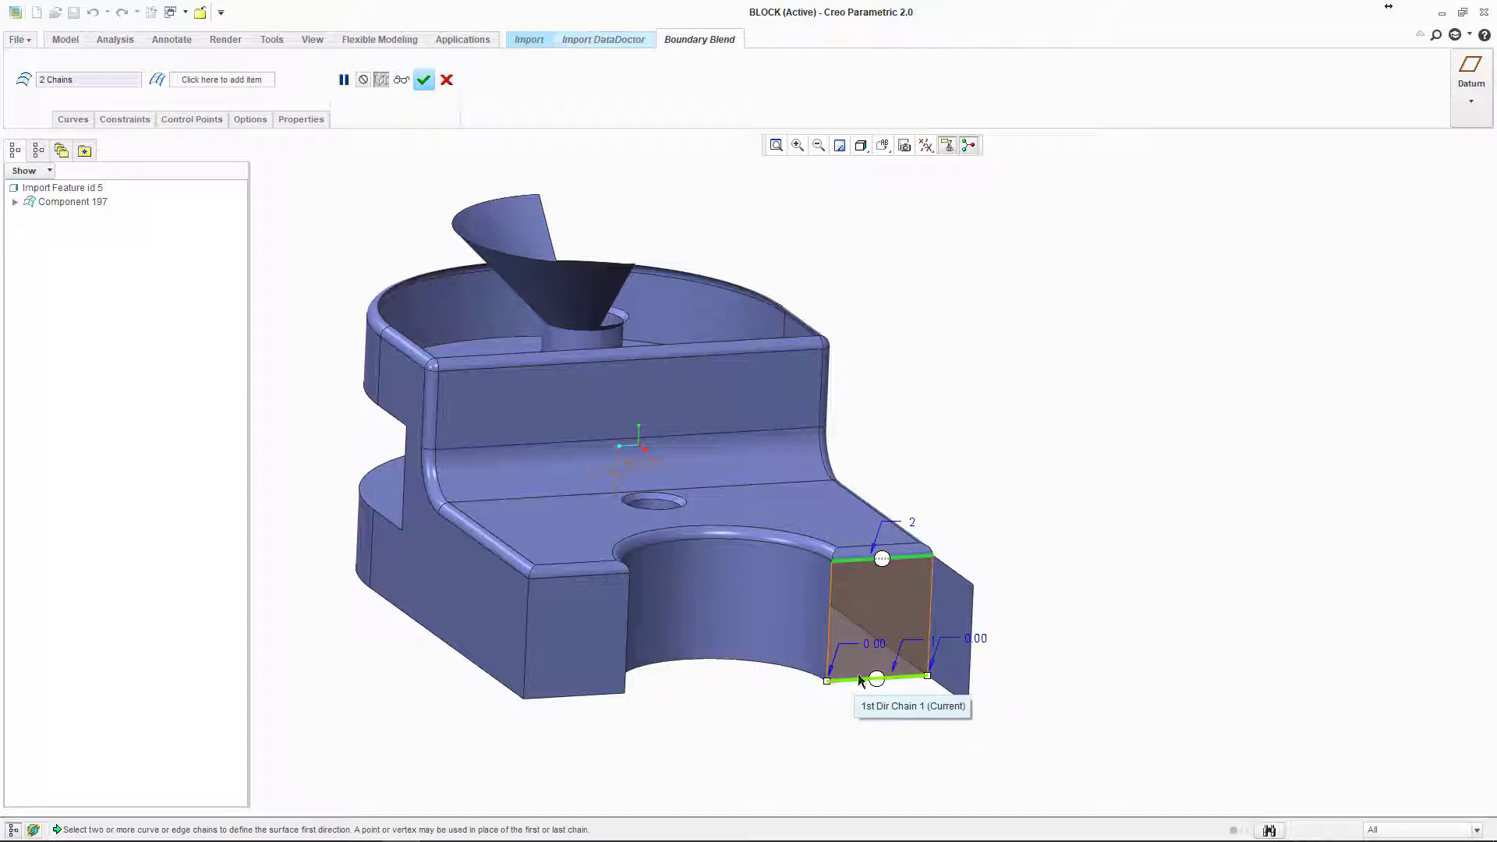
{"action": "mouse_move", "coordinate": [969, 518]}
{"action": "middle_mouse_down"}
{"action": "mouse_move", "coordinate": [928, 612]}
{"action": "mouse_move", "coordinate": [952, 641]}
{"action": "mouse_move", "coordinate": [956, 528]}
{"action": "mouse_move", "coordinate": [989, 488]}
{"action": "mouse_move", "coordinate": [984, 521]}
{"action": "middle_mouse_up"}
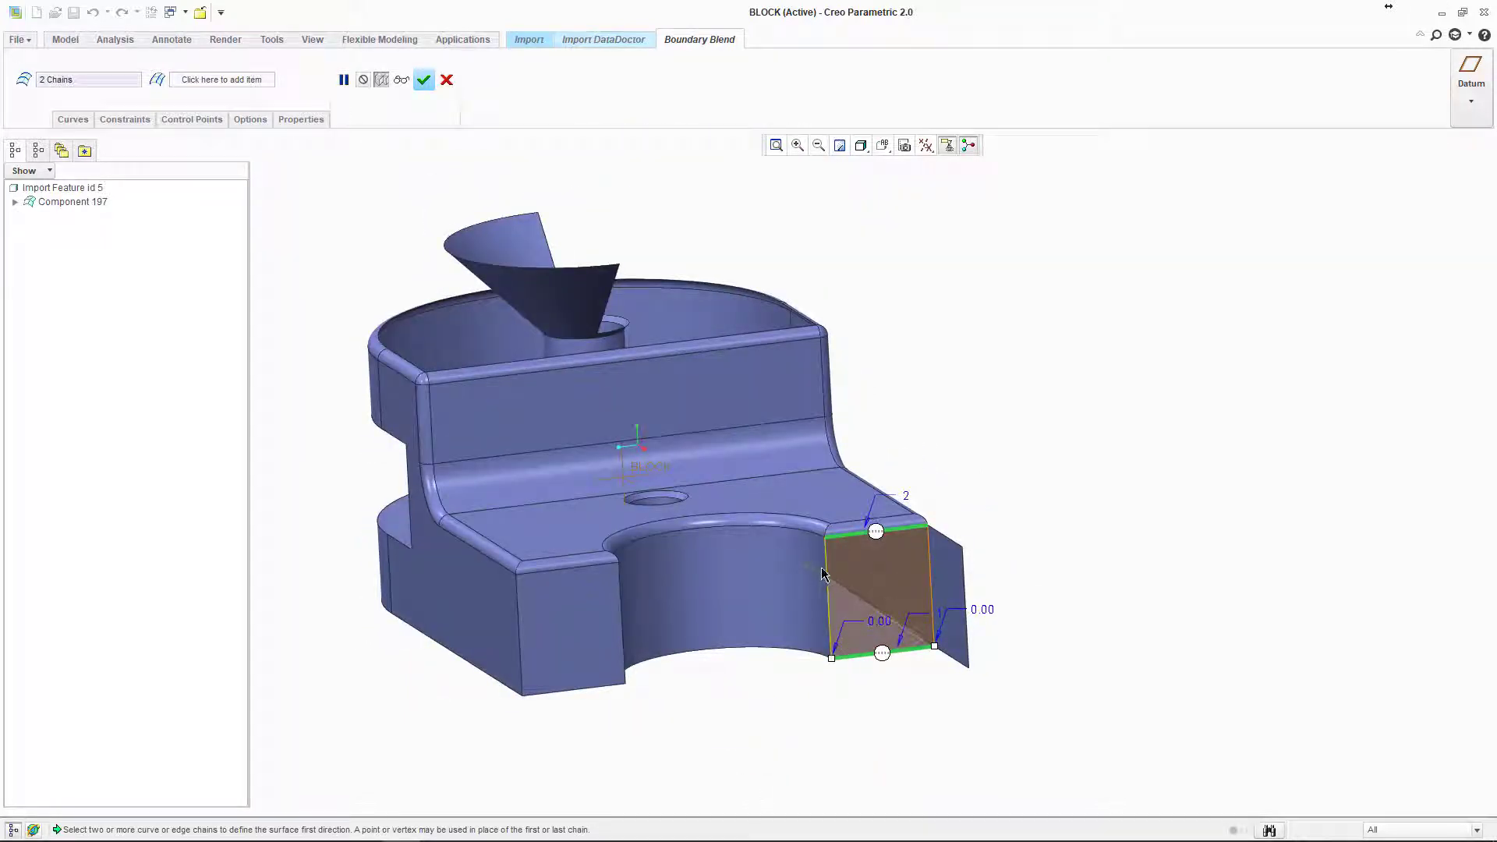
{"action": "middle_click_drag", "start_coordinate": [826, 577], "coordinate": [881, 589]}
{"action": "scroll", "coordinate": [897, 589], "scroll_direction": "down", "scroll_amount": 3}
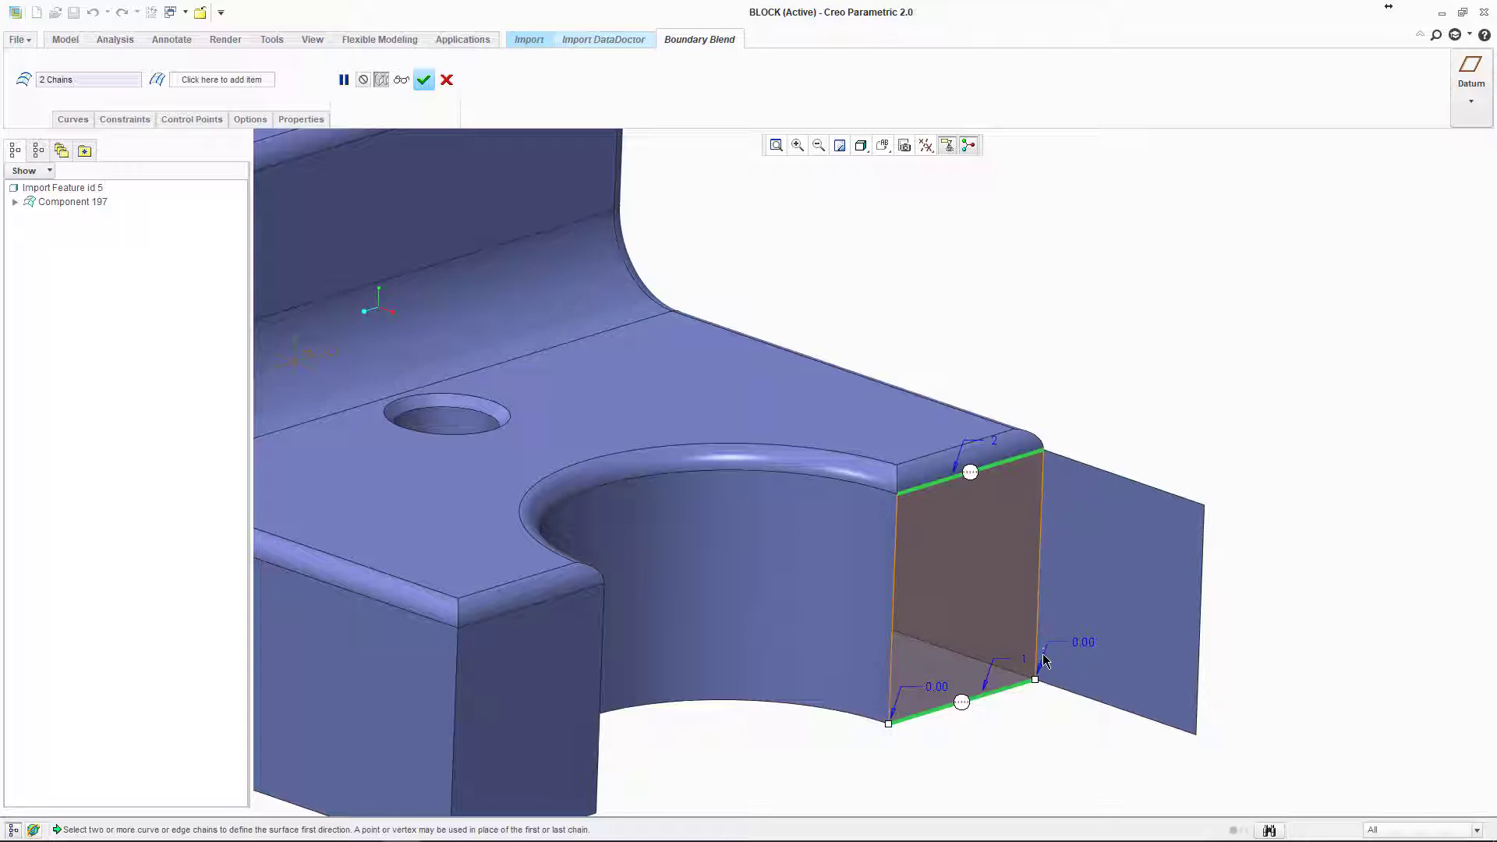
{"action": "left_click", "coordinate": [424, 80]}
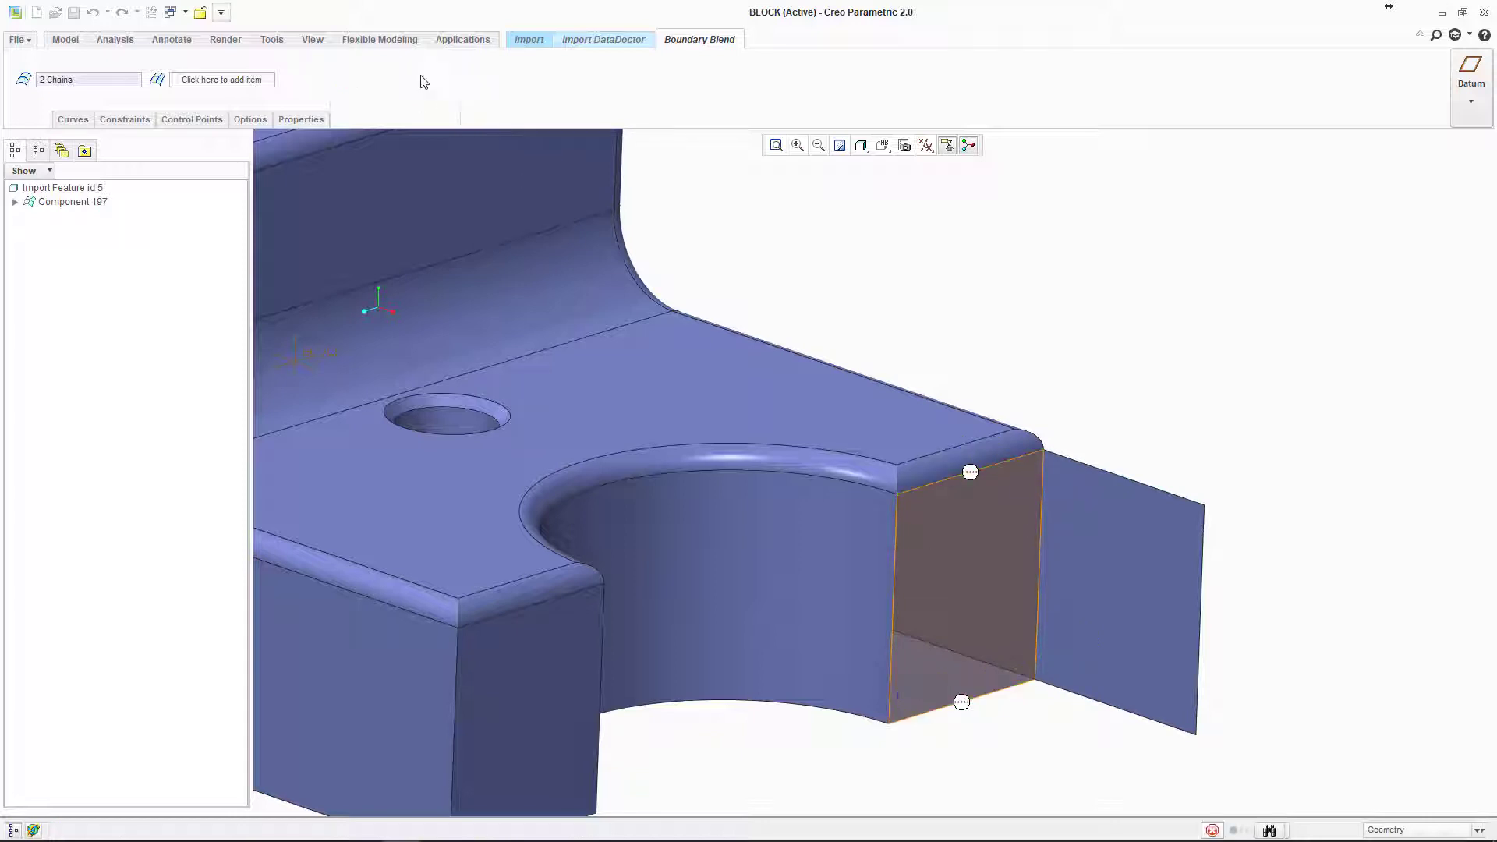
Step: Examine the new end face and the adjacent side surface that extends beyond the block's end
{"action": "scroll", "coordinate": [934, 529], "scroll_direction": "up", "scroll_amount": 5}
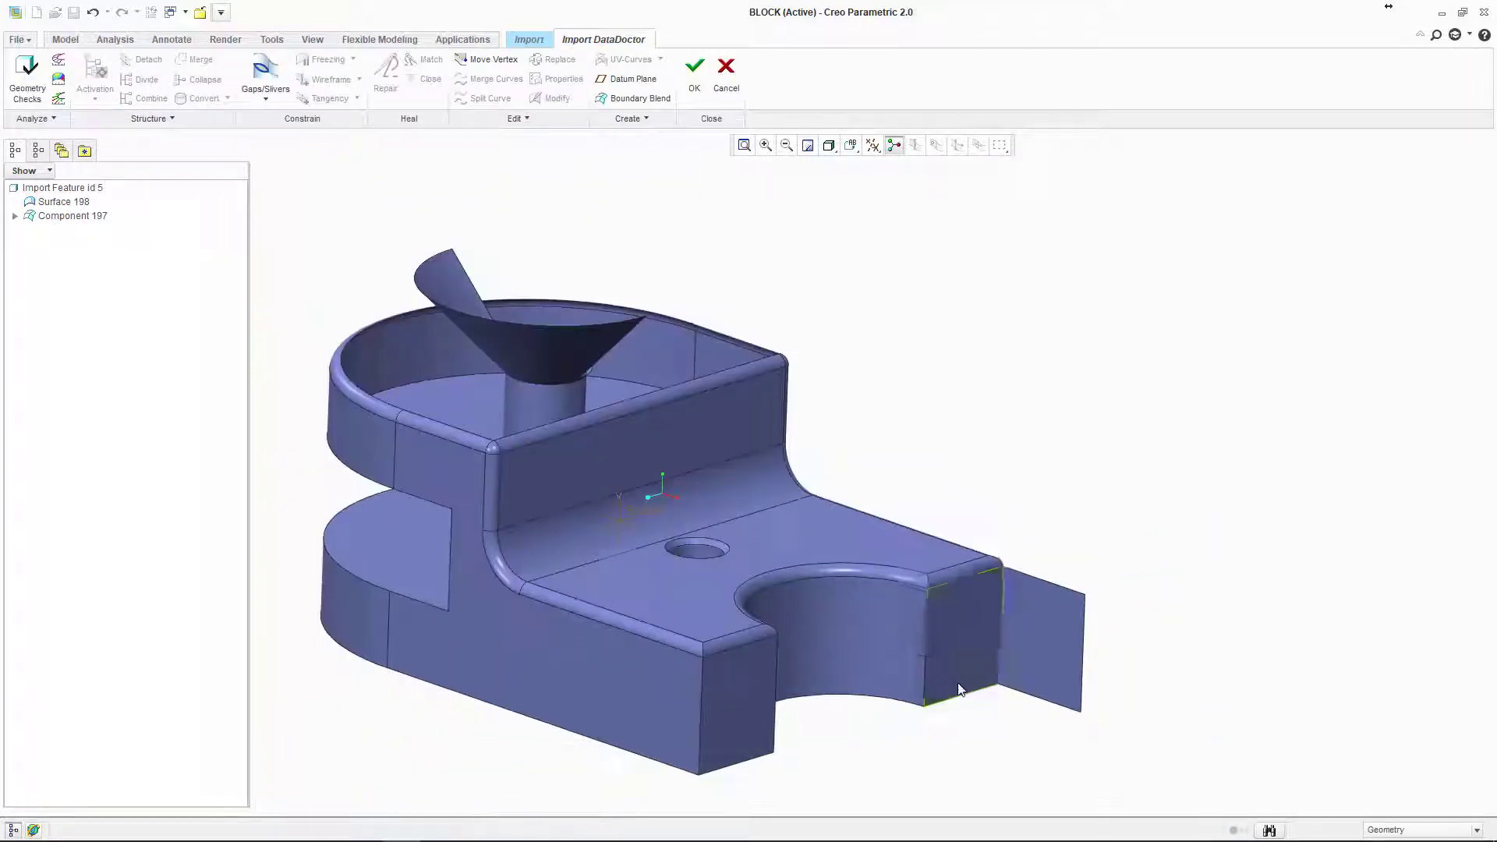
{"action": "scroll", "coordinate": [876, 654], "scroll_direction": "up", "scroll_amount": 4}
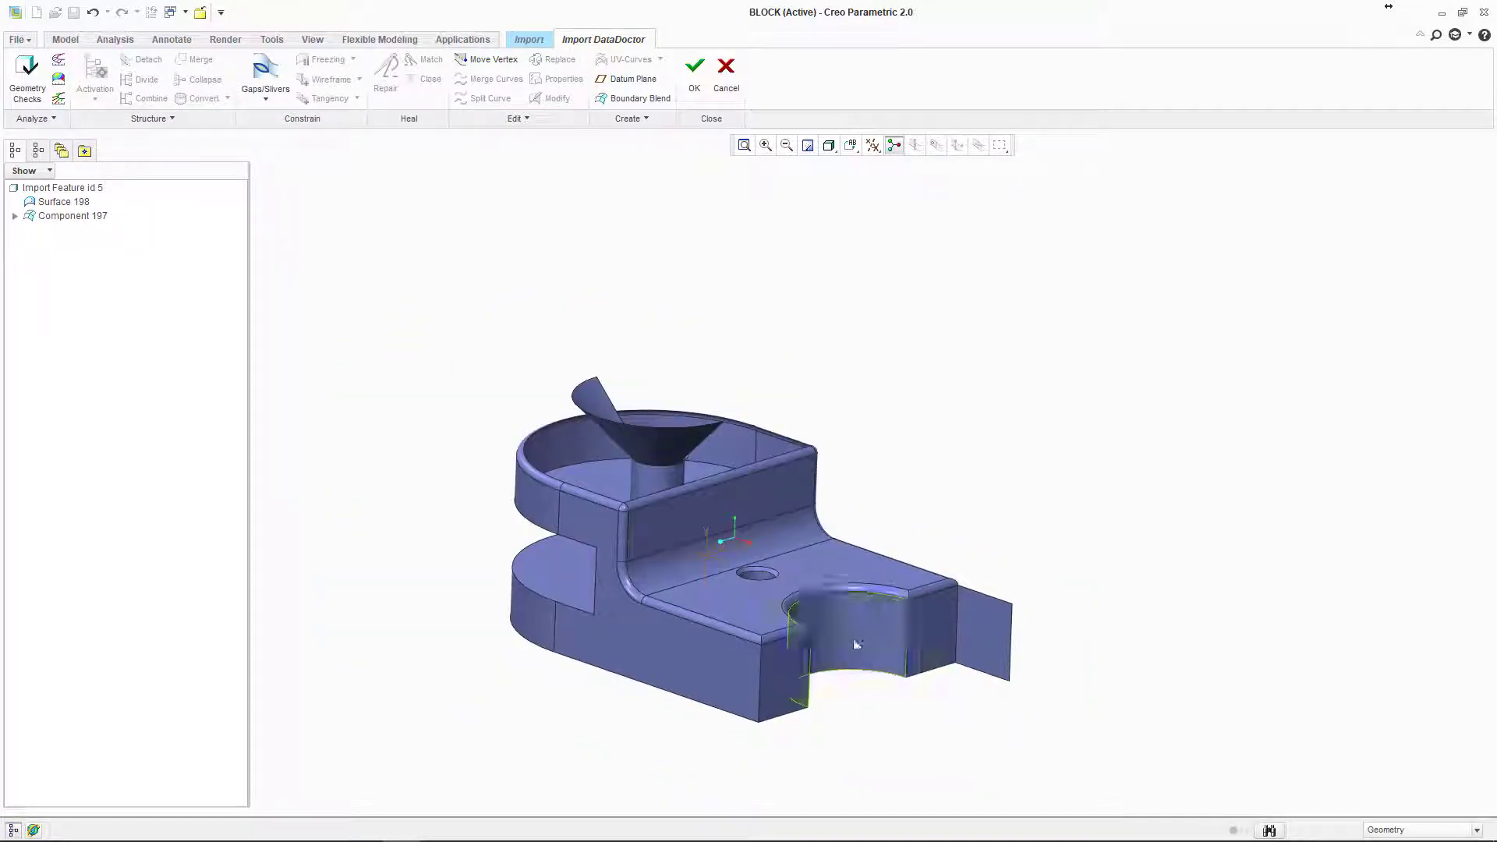
{"action": "middle_click_drag", "start_coordinate": [928, 618], "coordinate": [842, 601]}
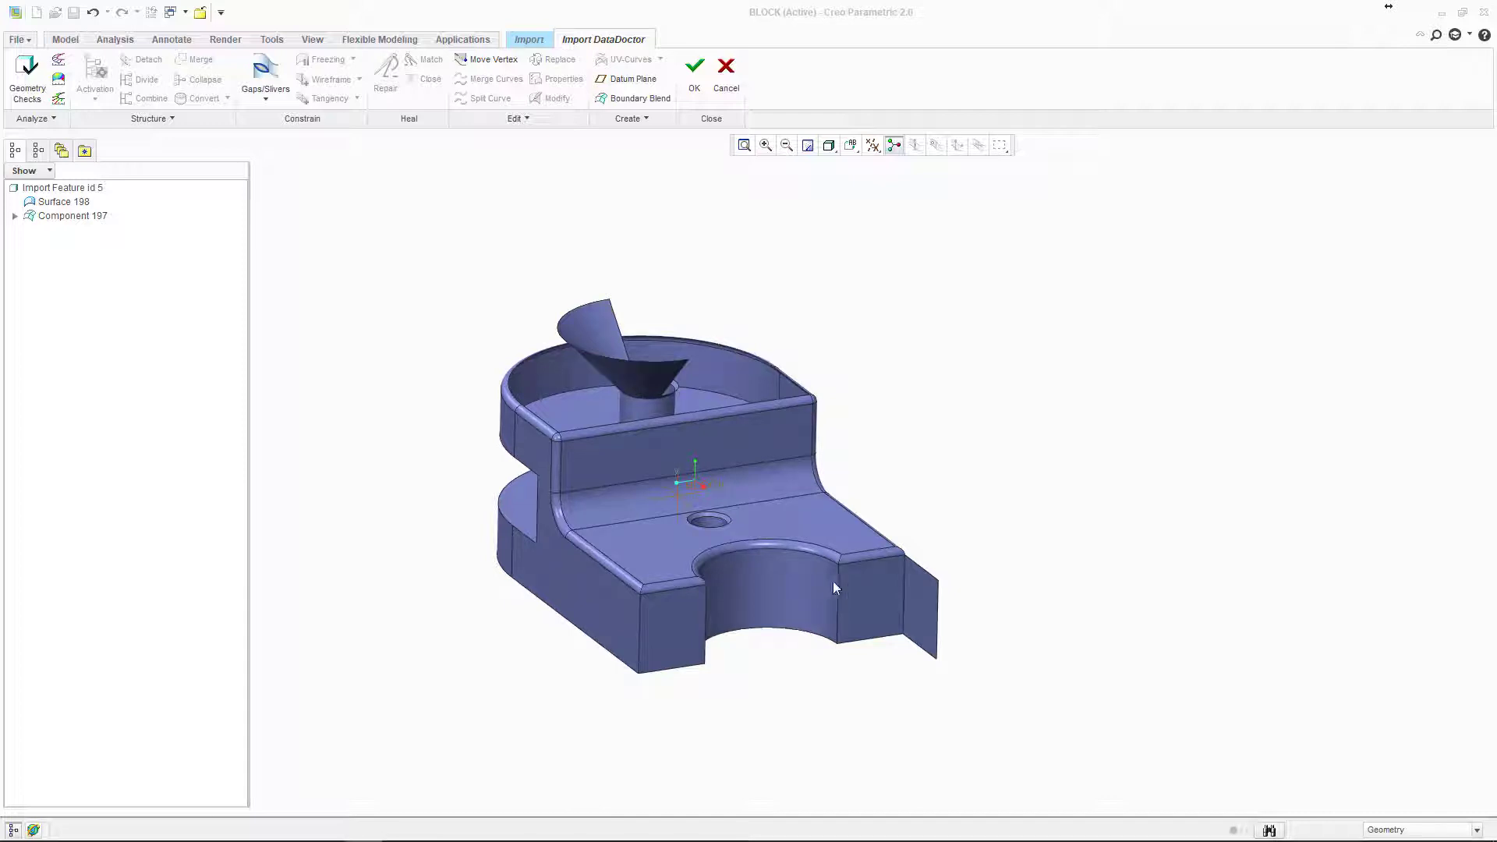
{"action": "middle_click_drag", "start_coordinate": [1026, 571], "coordinate": [541, 521]}
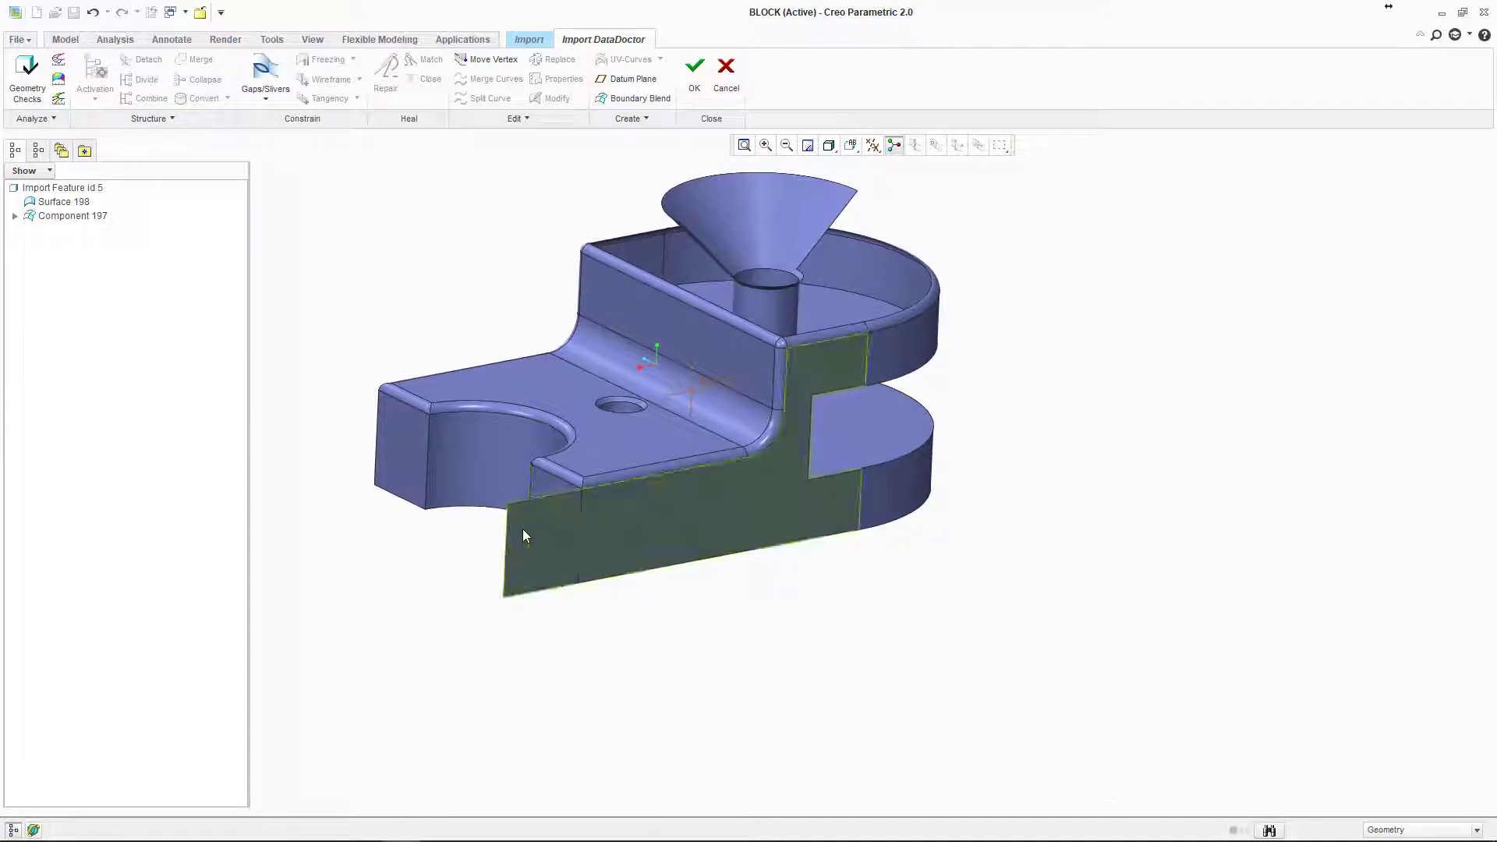
{"action": "middle_click_drag", "start_coordinate": [514, 541], "coordinate": [624, 460]}
{"action": "scroll", "coordinate": [553, 554], "scroll_direction": "down", "scroll_amount": 3}
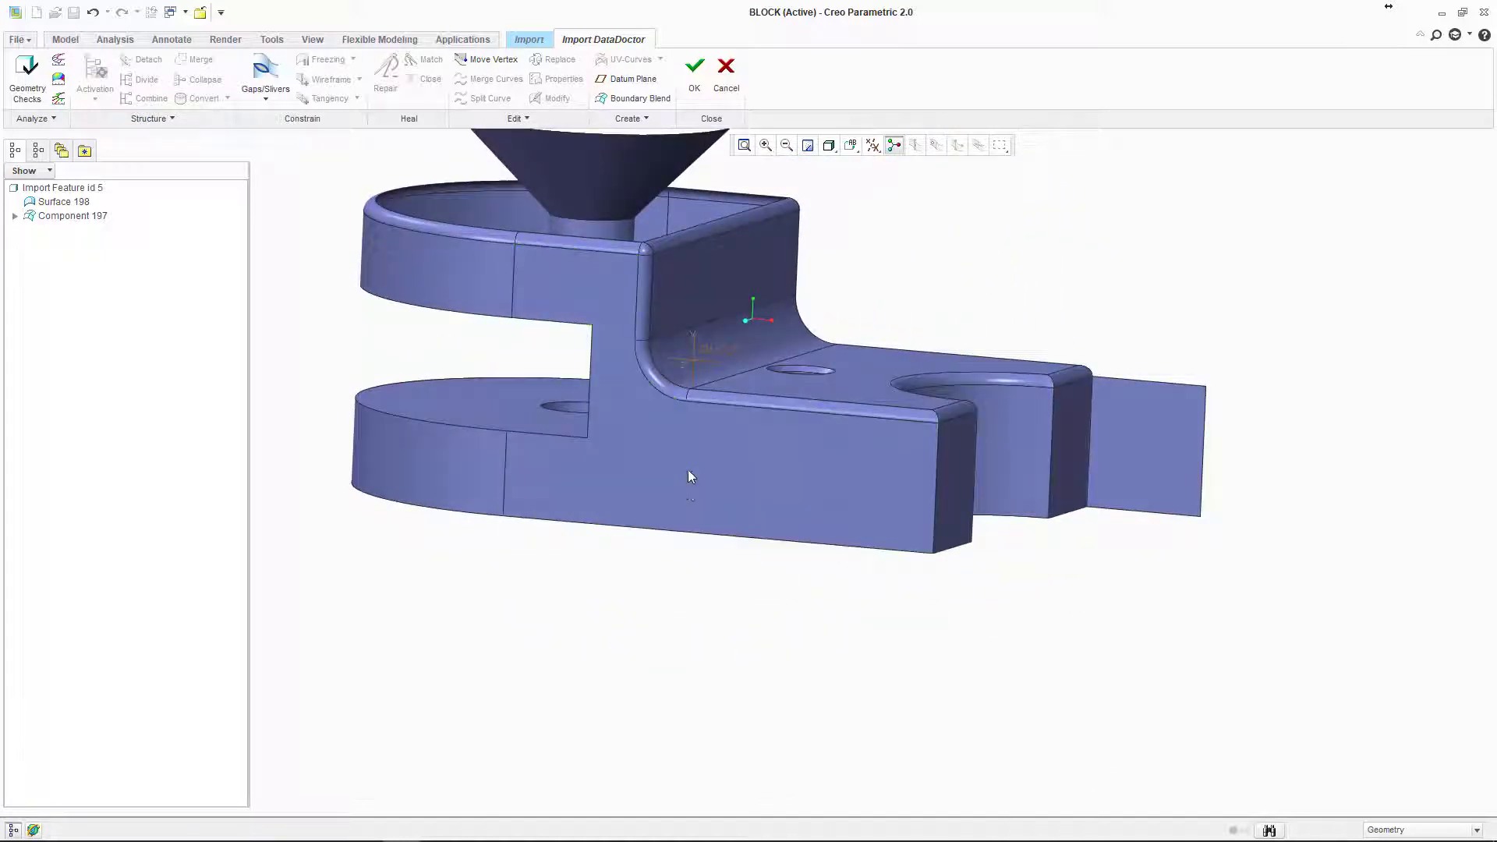
{"action": "middle_click_drag", "start_coordinate": [709, 477], "coordinate": [944, 458]}
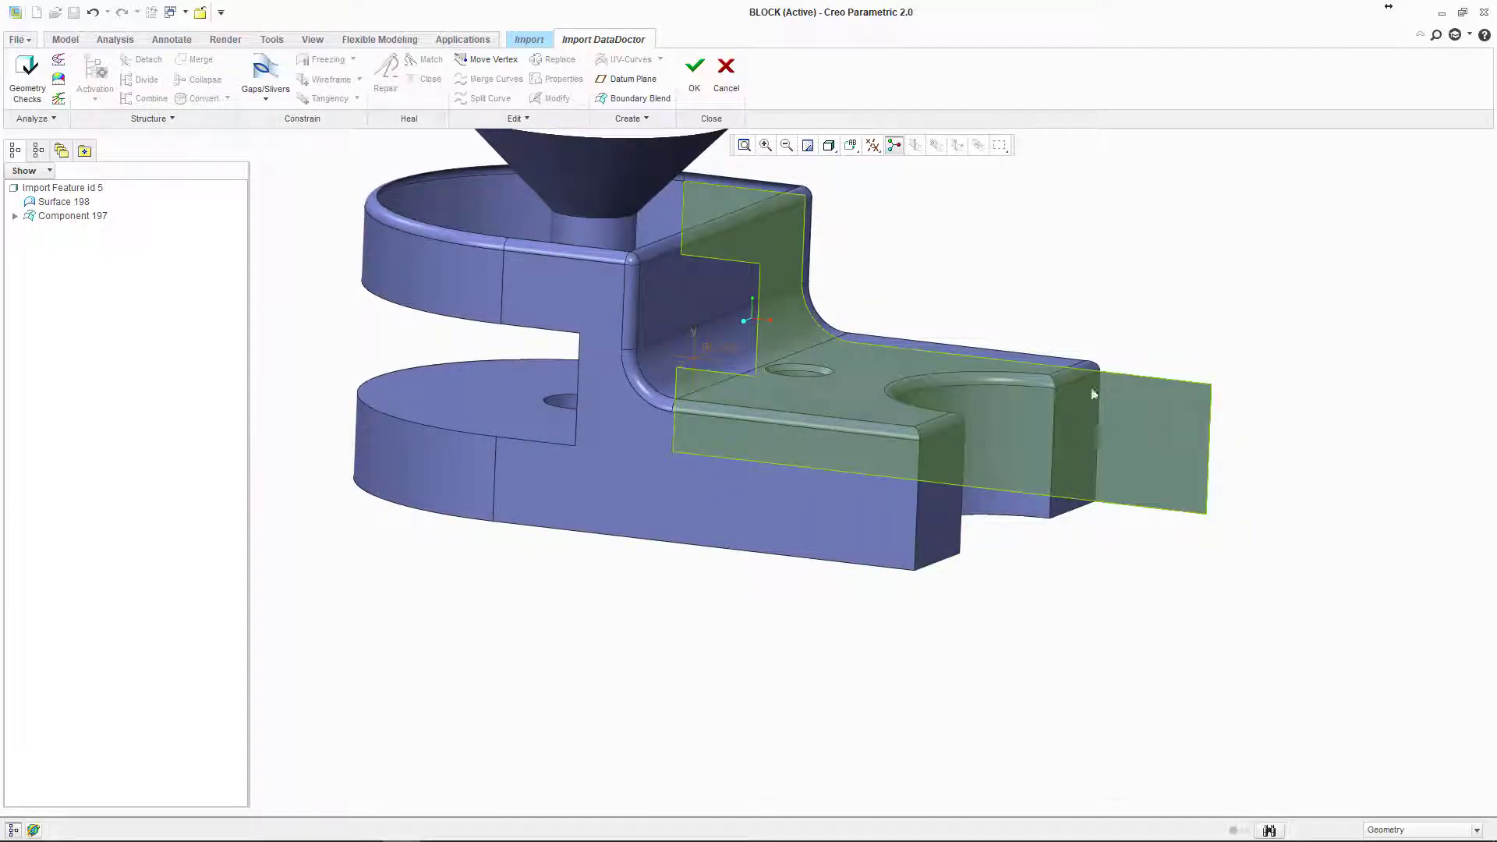
{"action": "middle_click_drag", "start_coordinate": [1217, 407], "coordinate": [442, 586]}
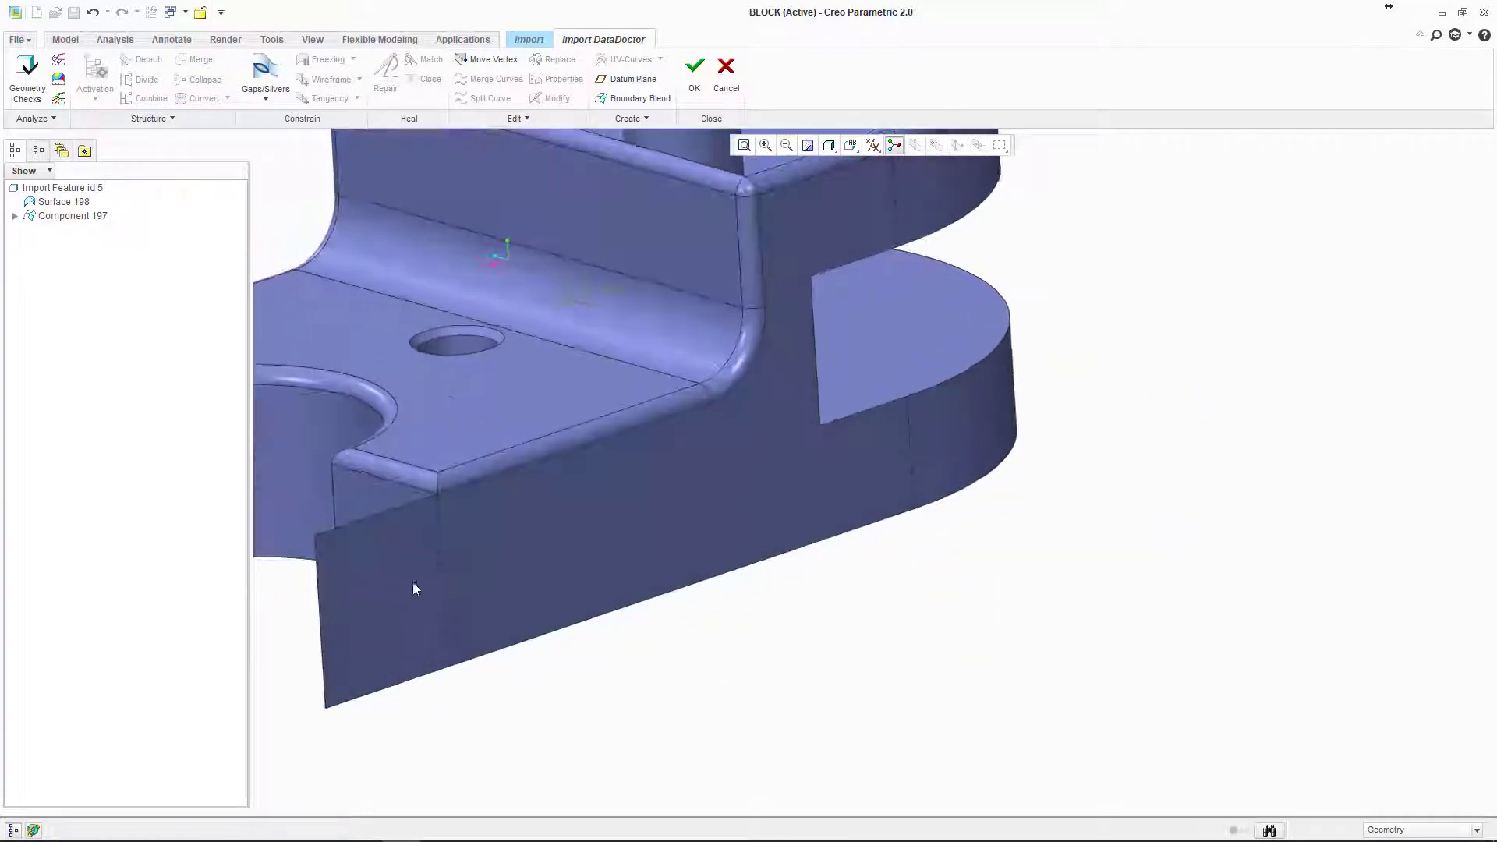
{"action": "middle_click_drag", "start_coordinate": [330, 605], "coordinate": [382, 545]}
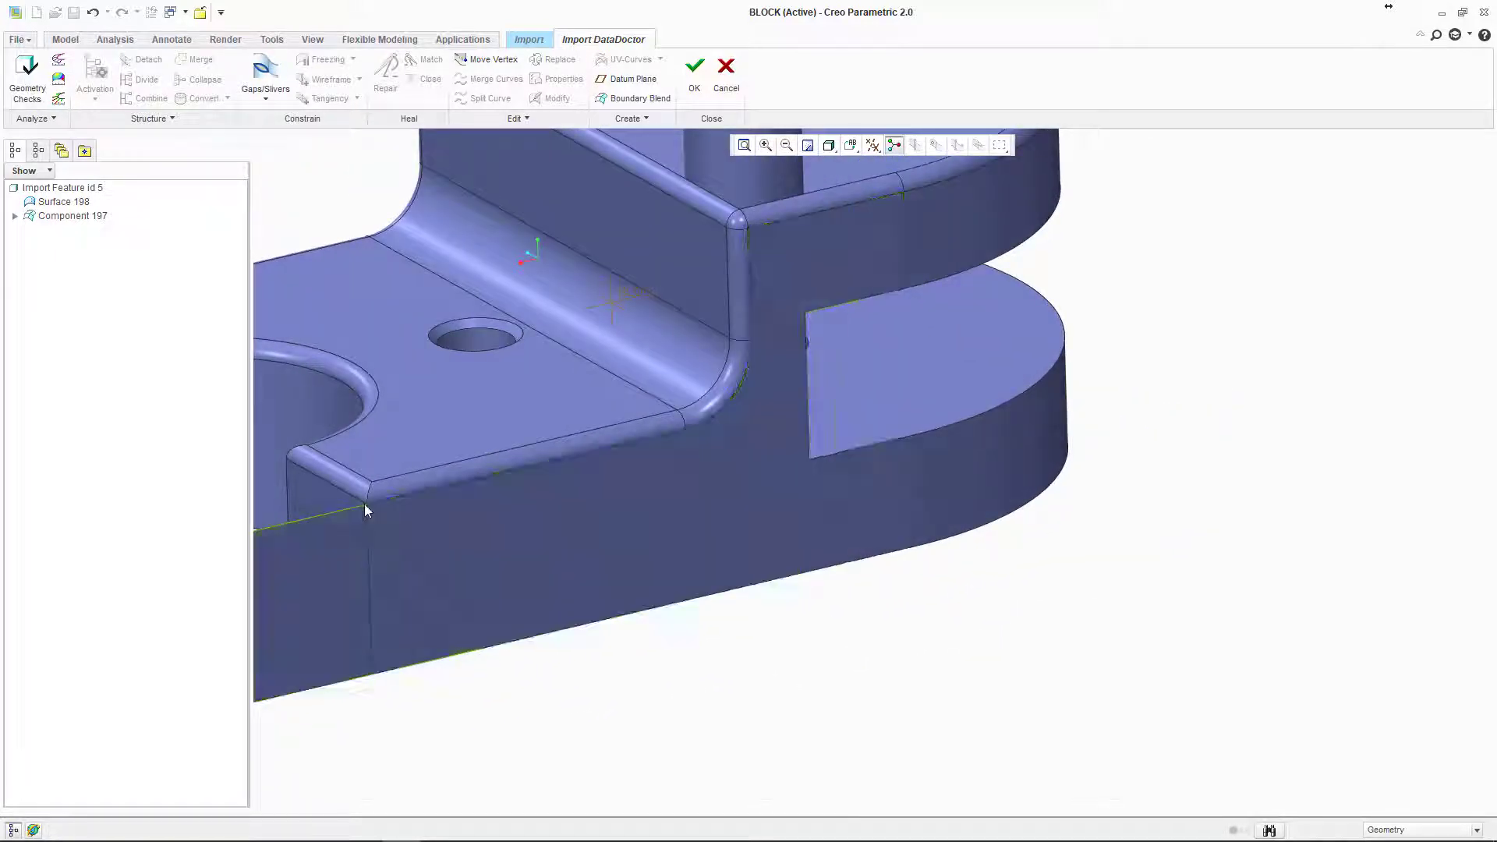
{"action": "middle_click_drag", "start_coordinate": [534, 606], "coordinate": [218, 655]}
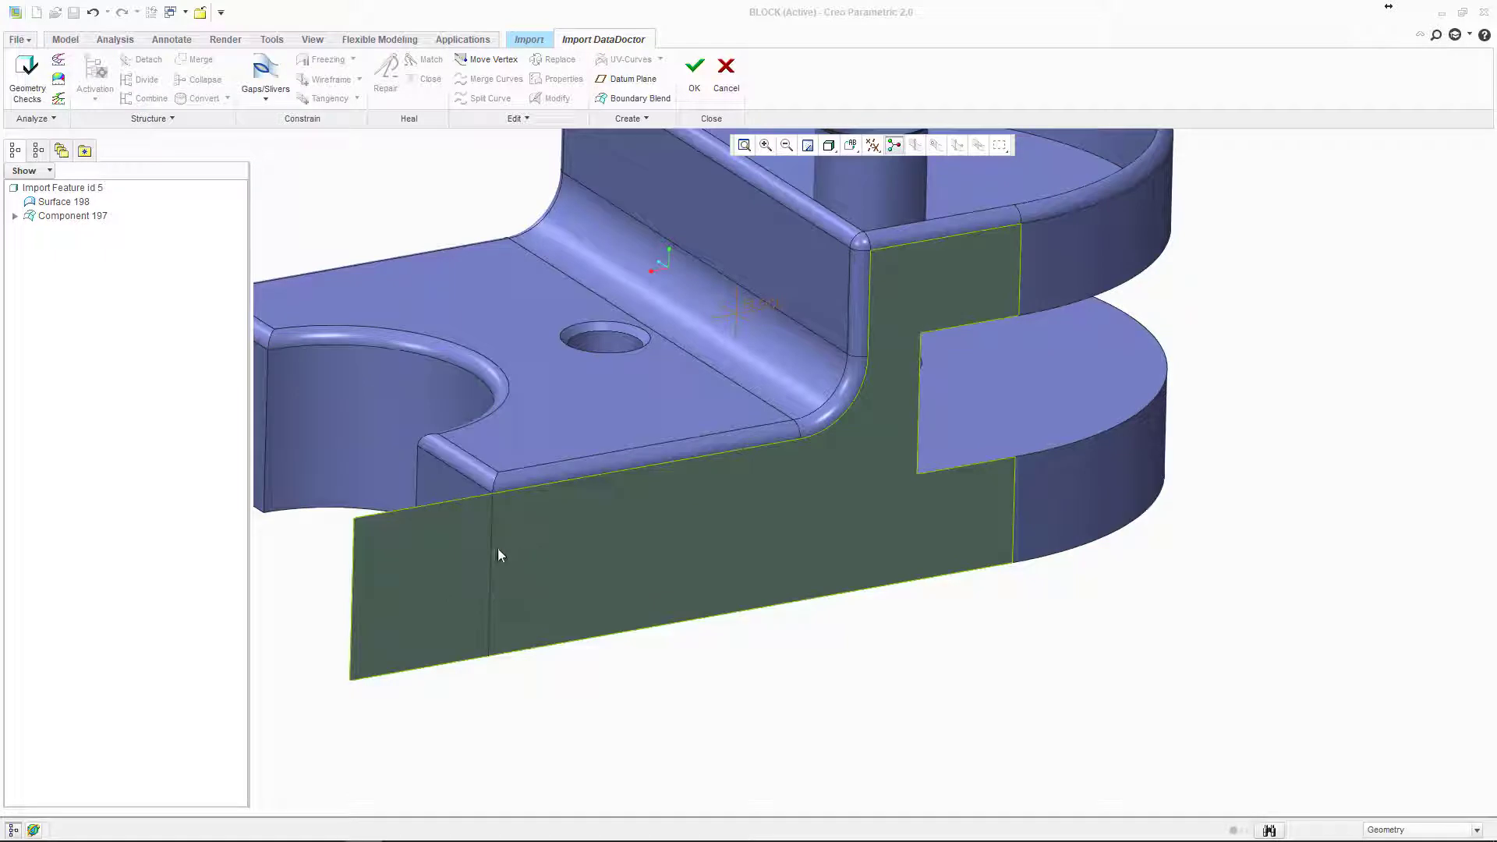
Step: Set up a Surface Trim of the overhanging side surface, using the end face's vertical corner edge as the trimming object
{"action": "left_click", "coordinate": [583, 582]}
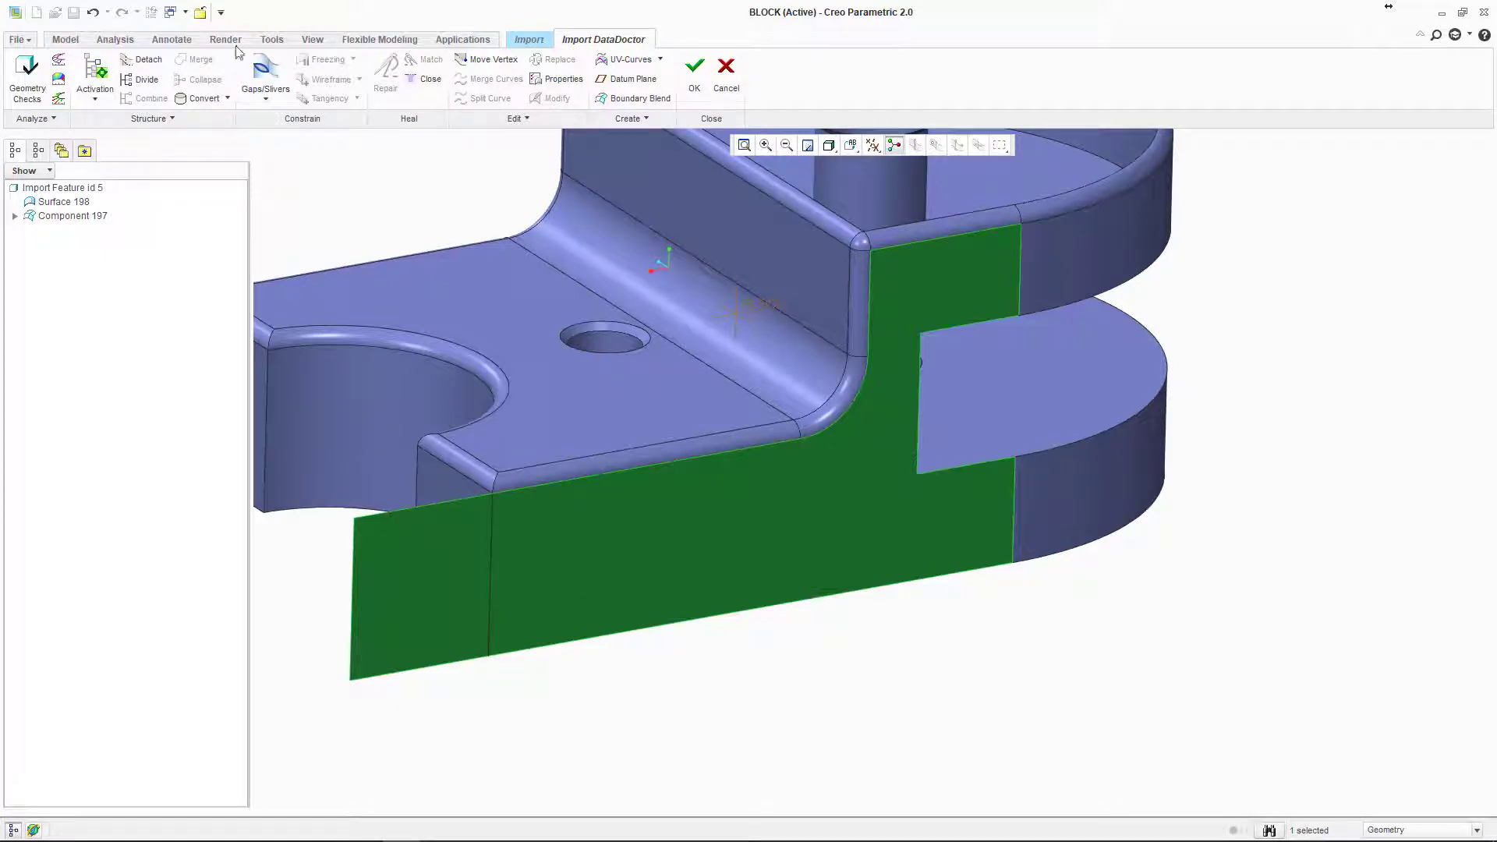
{"action": "left_click", "coordinate": [510, 123]}
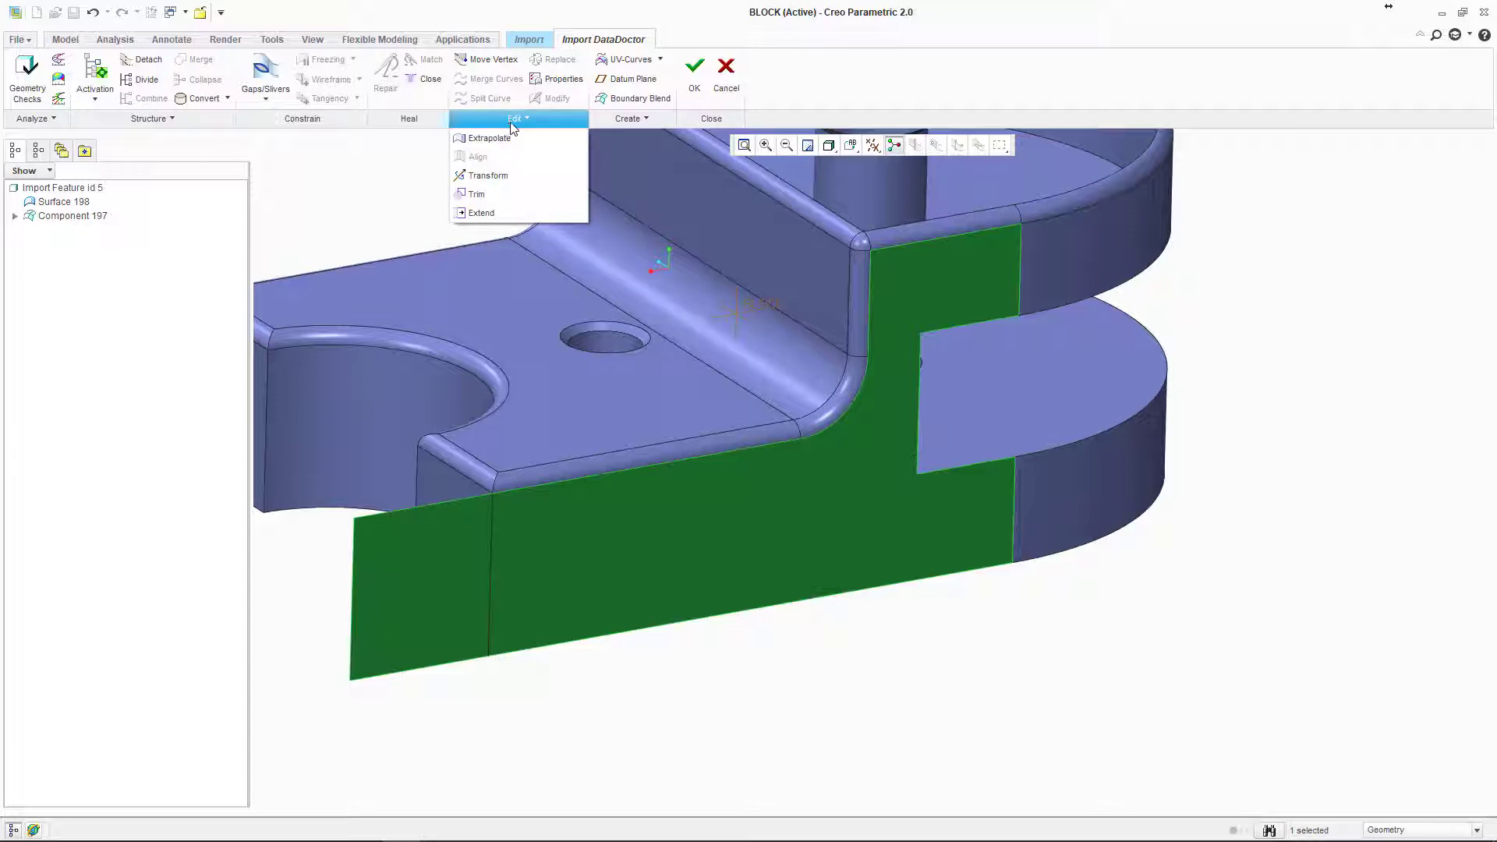
{"action": "left_click", "coordinate": [521, 121]}
{"action": "left_click", "coordinate": [515, 121]}
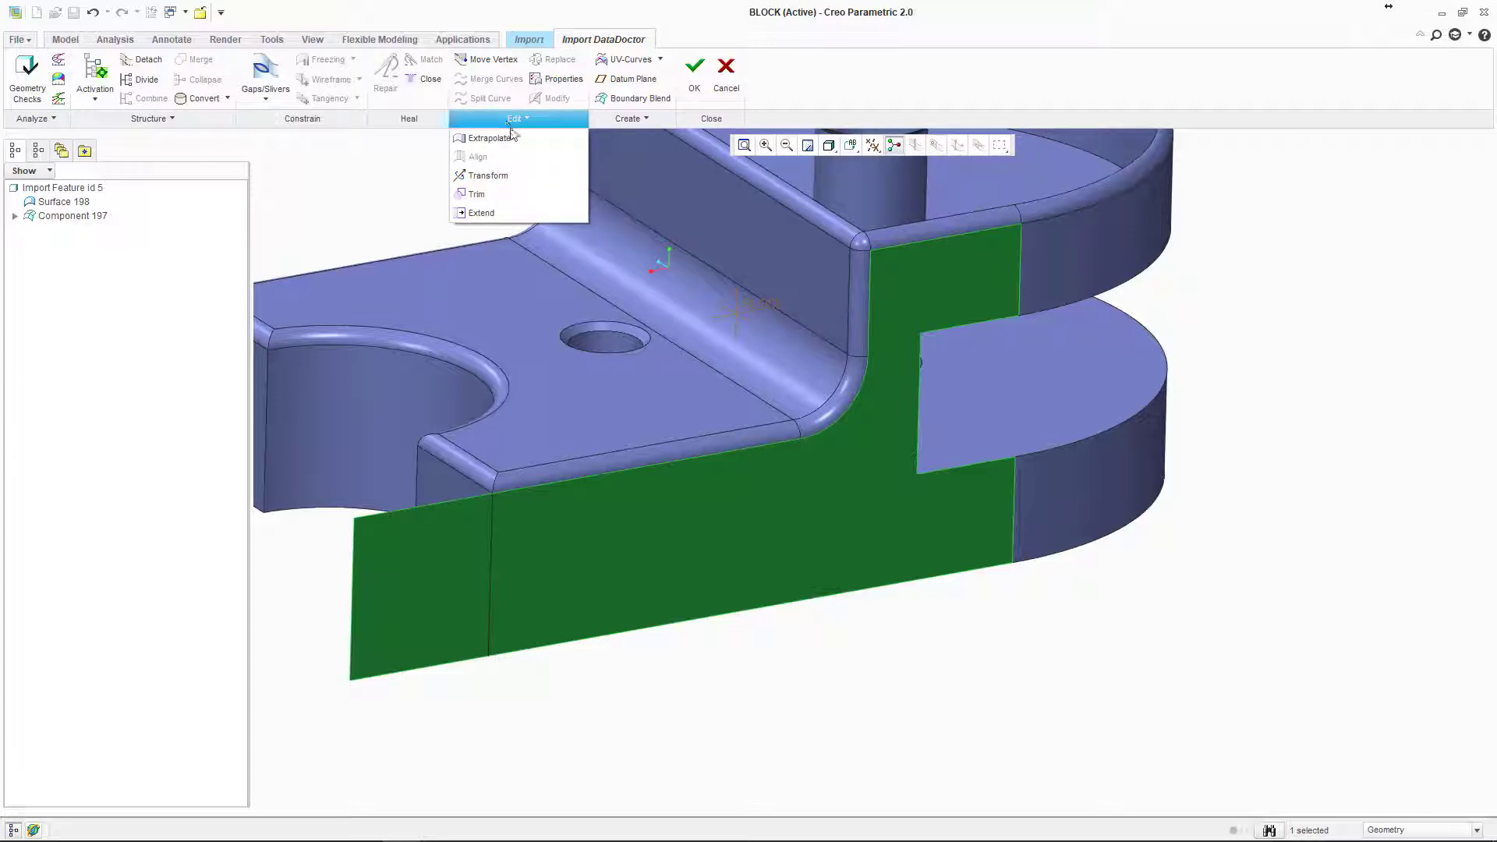
{"action": "left_click", "coordinate": [478, 194]}
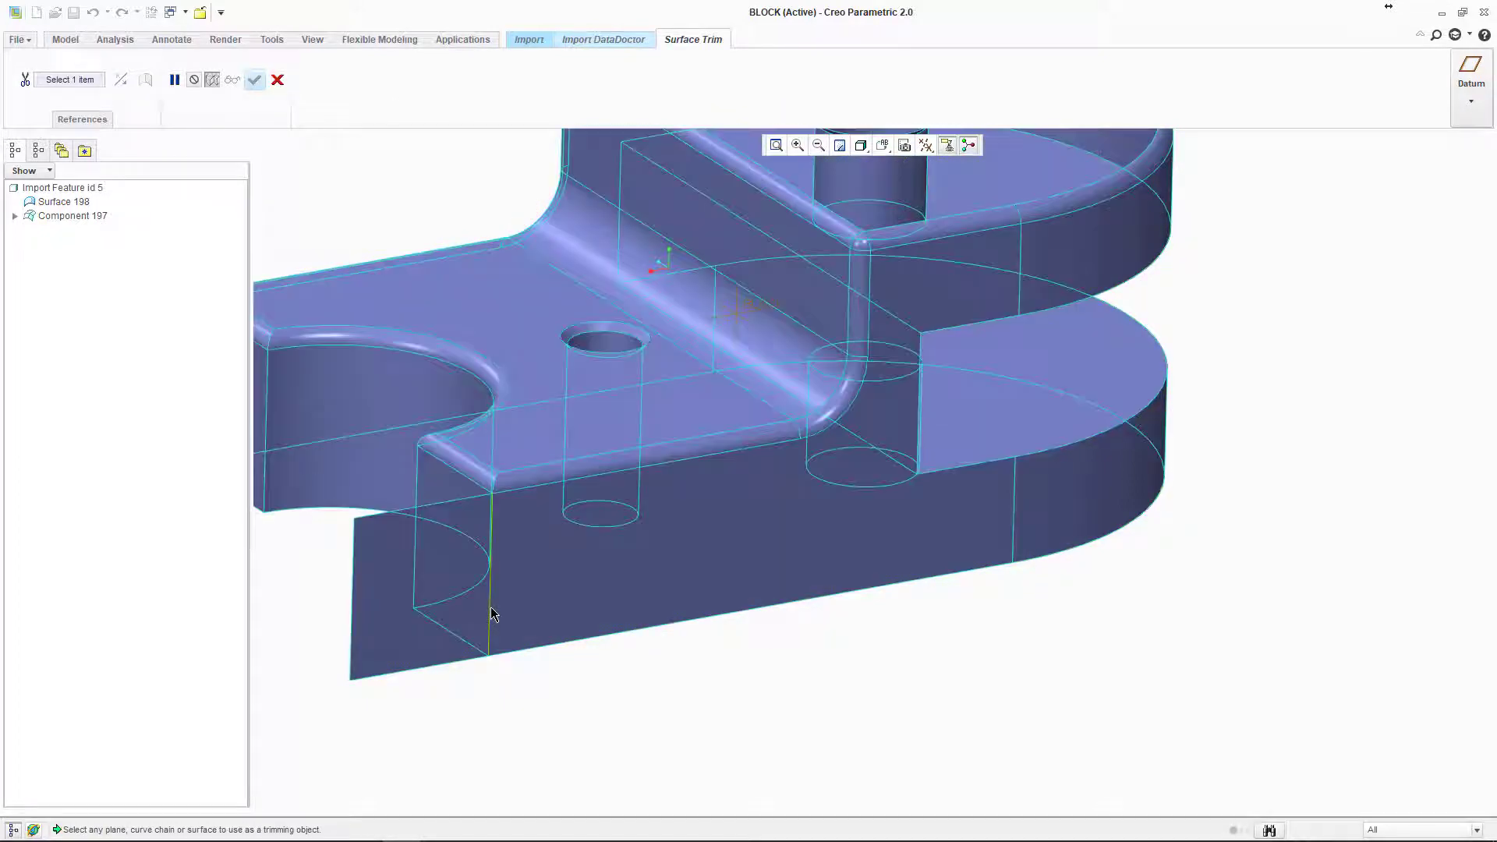
{"action": "middle_click_drag", "start_coordinate": [492, 614], "coordinate": [512, 607]}
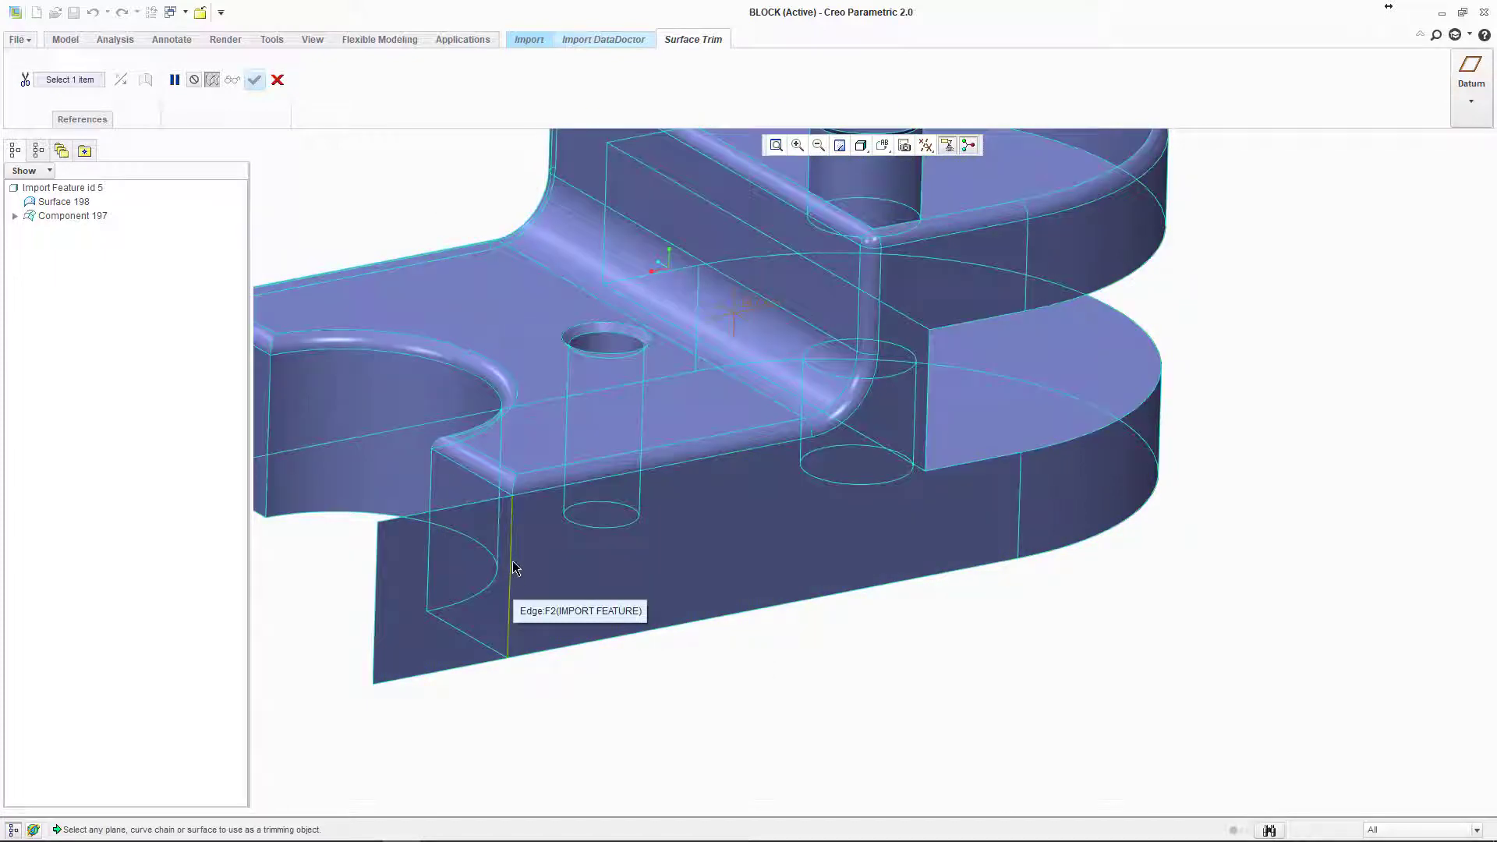
{"action": "left_click", "coordinate": [513, 533]}
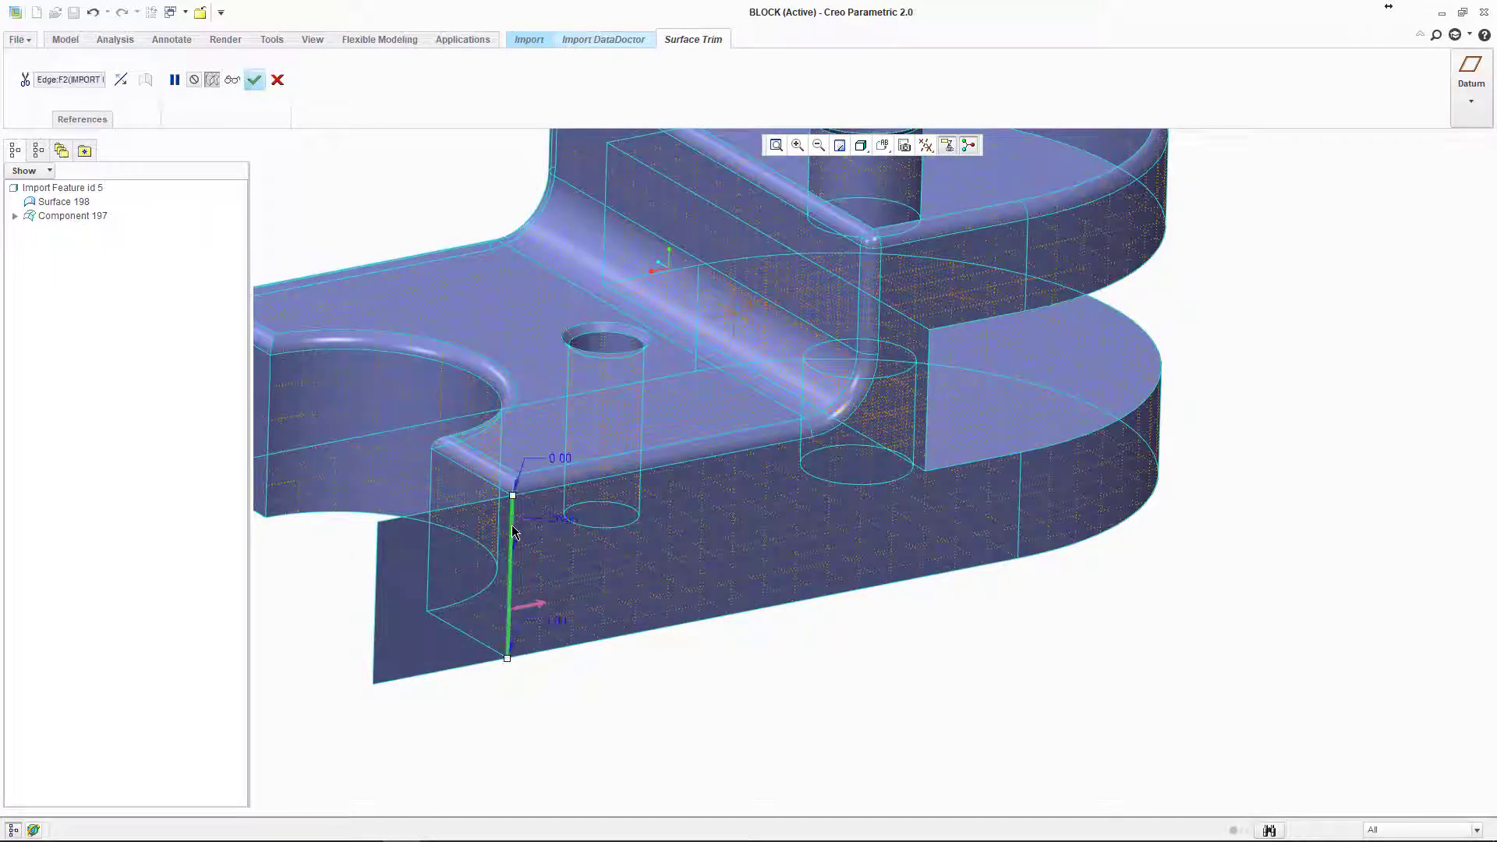
Step: Compare both trim directions, keep the portion of the side surface toward the block, and complete the trim
{"action": "middle_click_drag", "start_coordinate": [671, 700], "coordinate": [471, 562]}
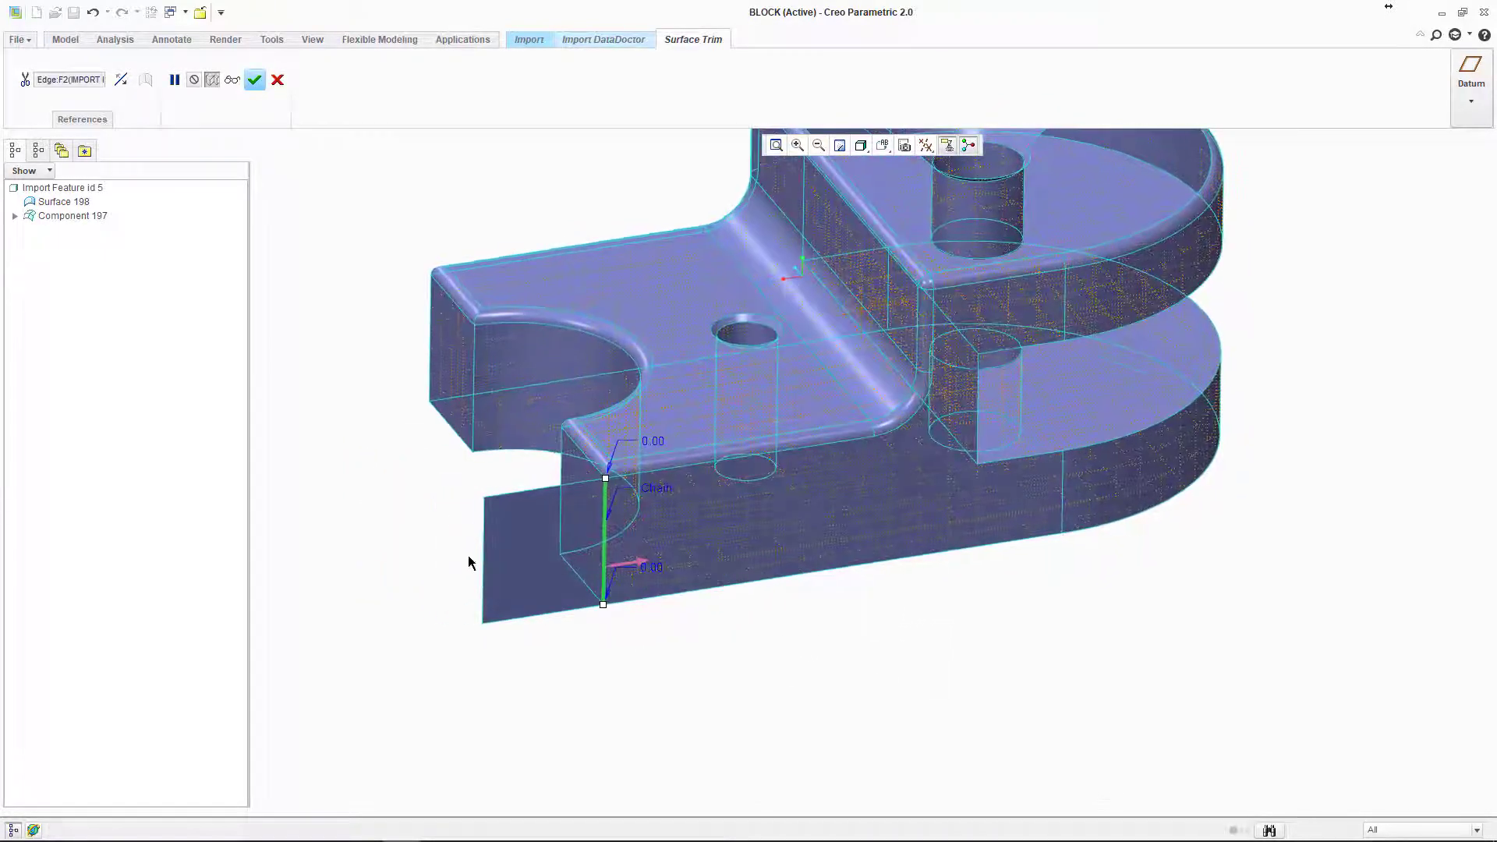
{"action": "left_click", "coordinate": [123, 83]}
{"action": "left_click", "coordinate": [122, 81]}
{"action": "left_click", "coordinate": [122, 81]}
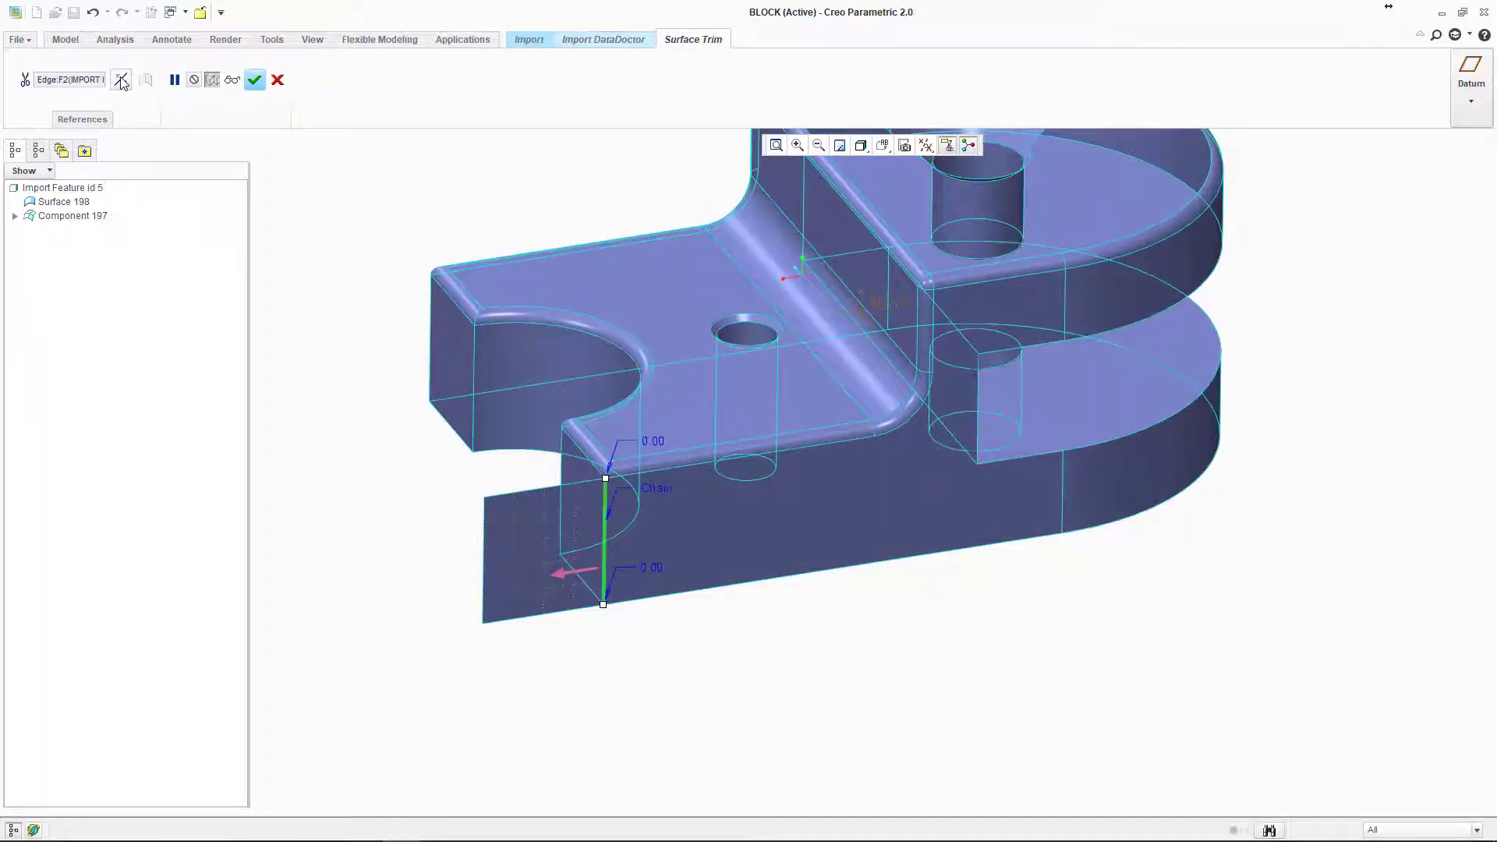
{"action": "left_click", "coordinate": [568, 577]}
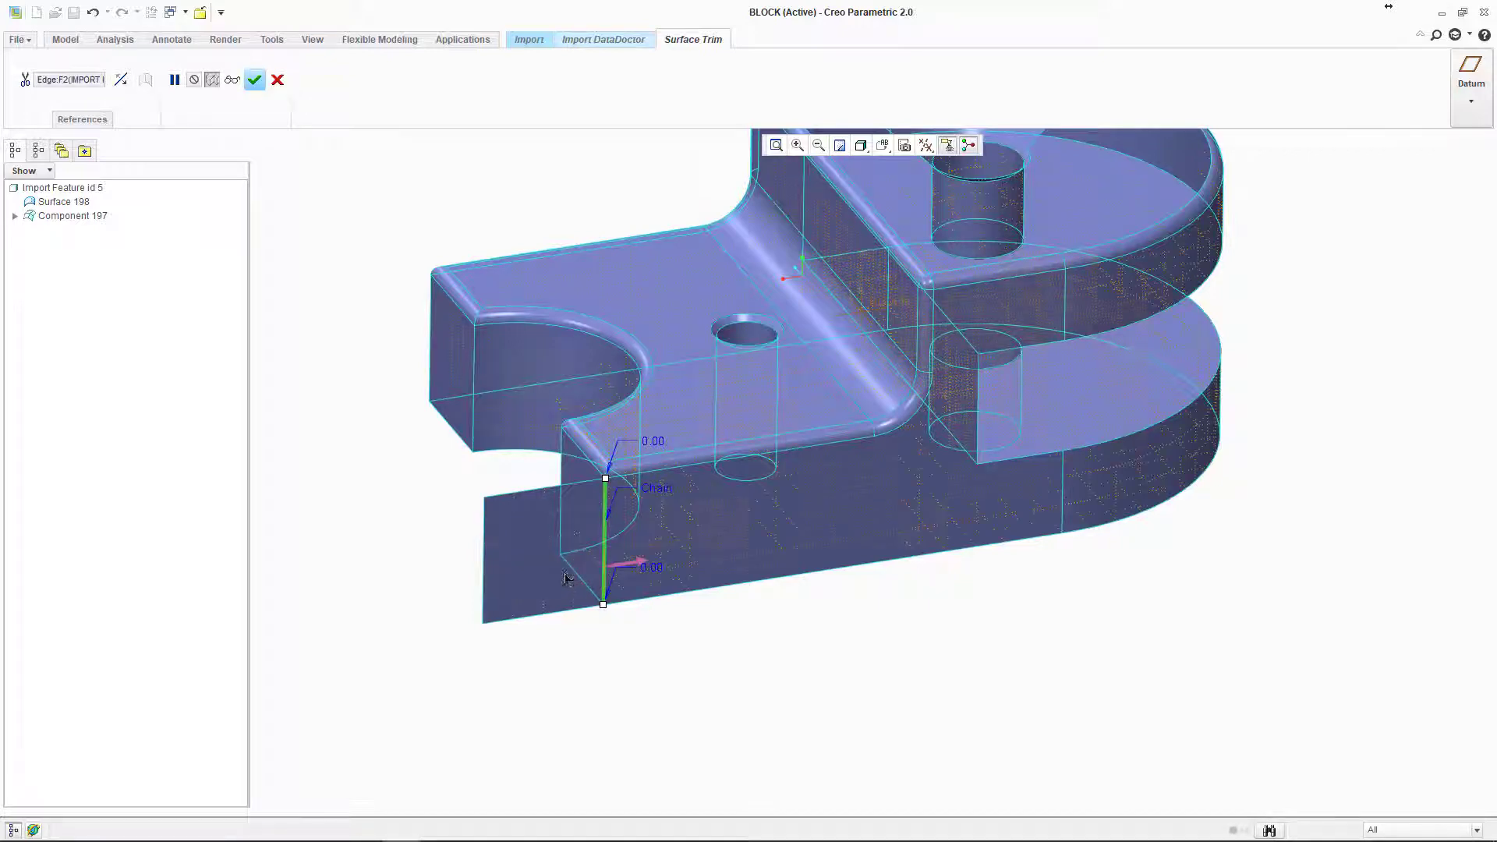
{"action": "middle_click_drag", "start_coordinate": [728, 679], "coordinate": [788, 615]}
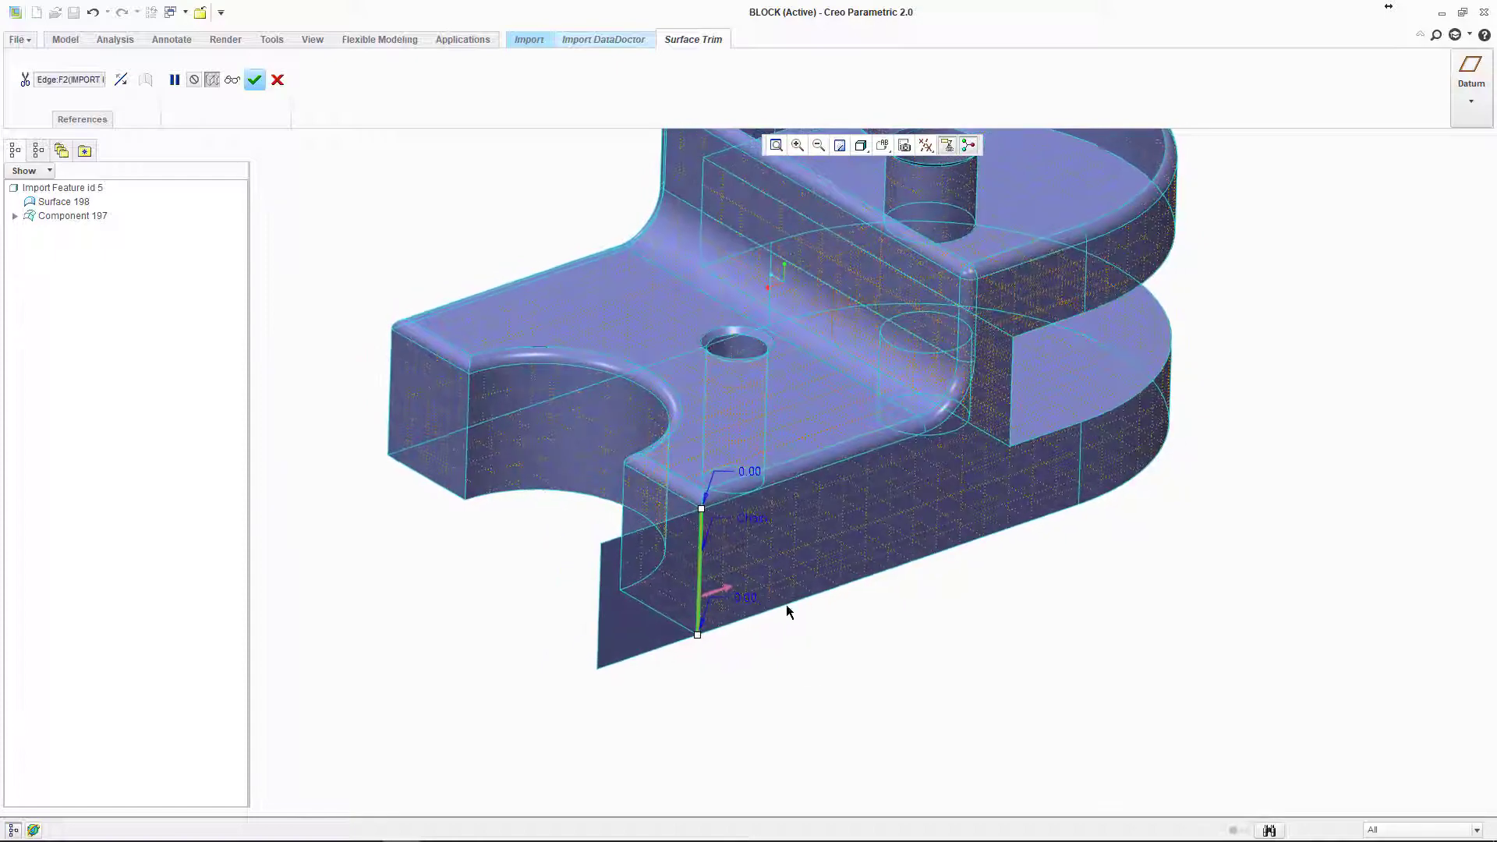
{"action": "middle_click_drag", "start_coordinate": [836, 522], "coordinate": [648, 609]}
{"action": "middle_click_drag", "start_coordinate": [655, 666], "coordinate": [636, 667]}
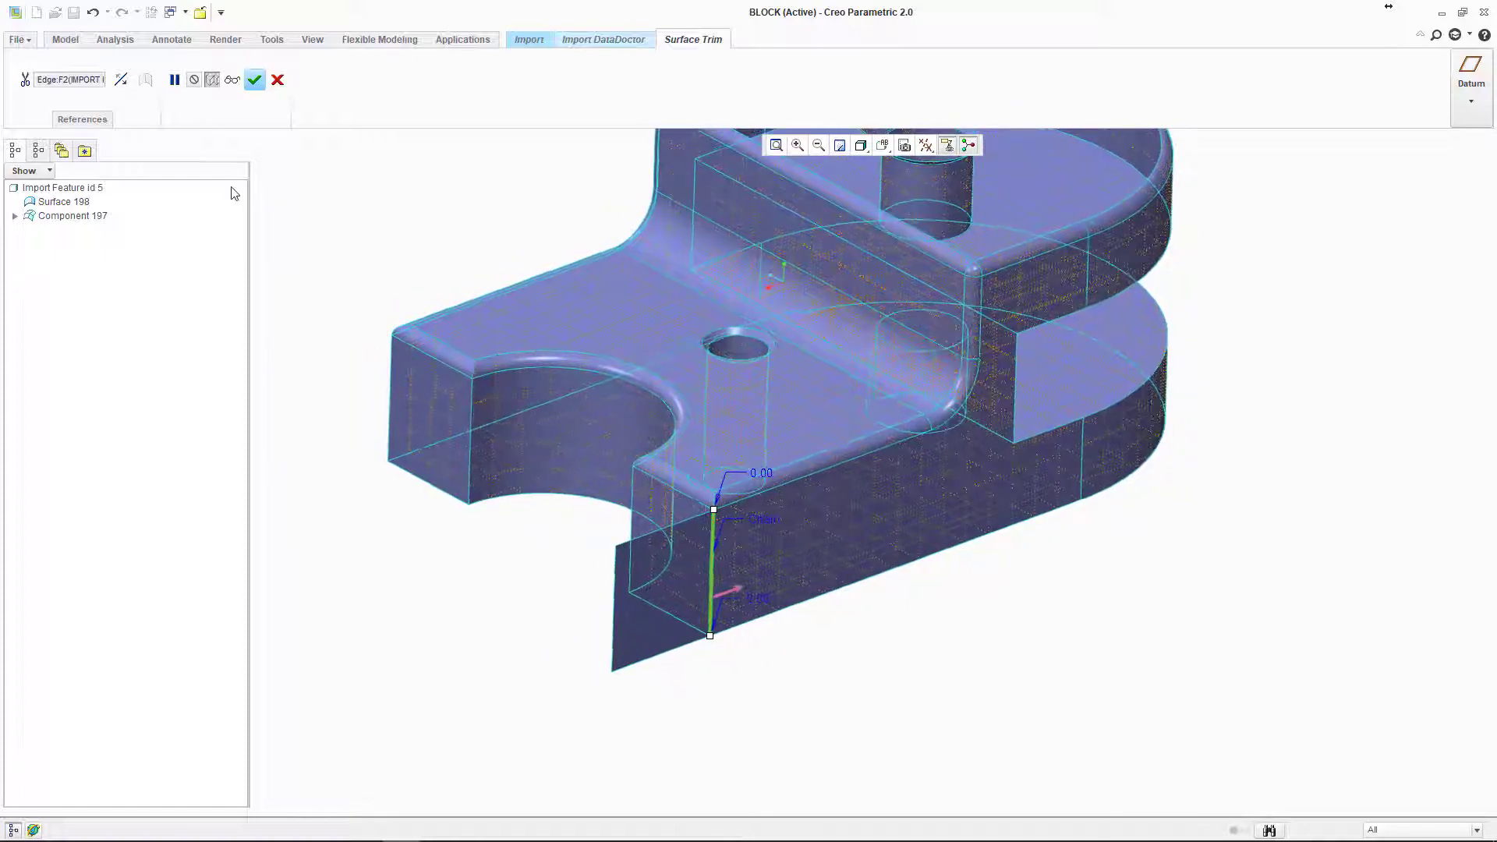
{"action": "left_click", "coordinate": [255, 81]}
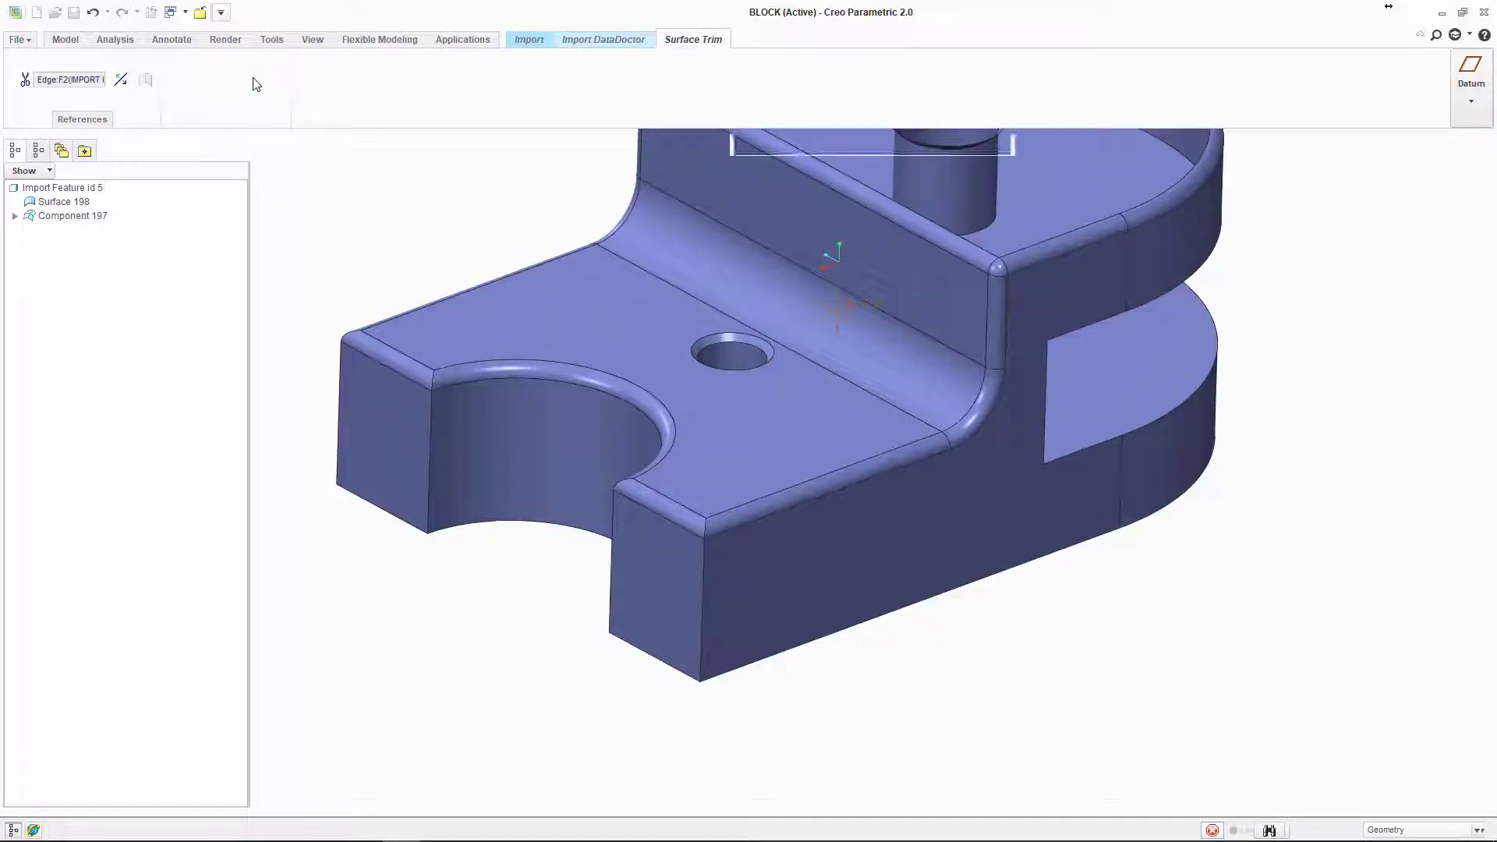
Step: Examine the trimmed side surface, then the incomplete conical surface and where it meets the cylindrical boss
{"action": "middle_click_drag", "start_coordinate": [726, 602], "coordinate": [631, 701]}
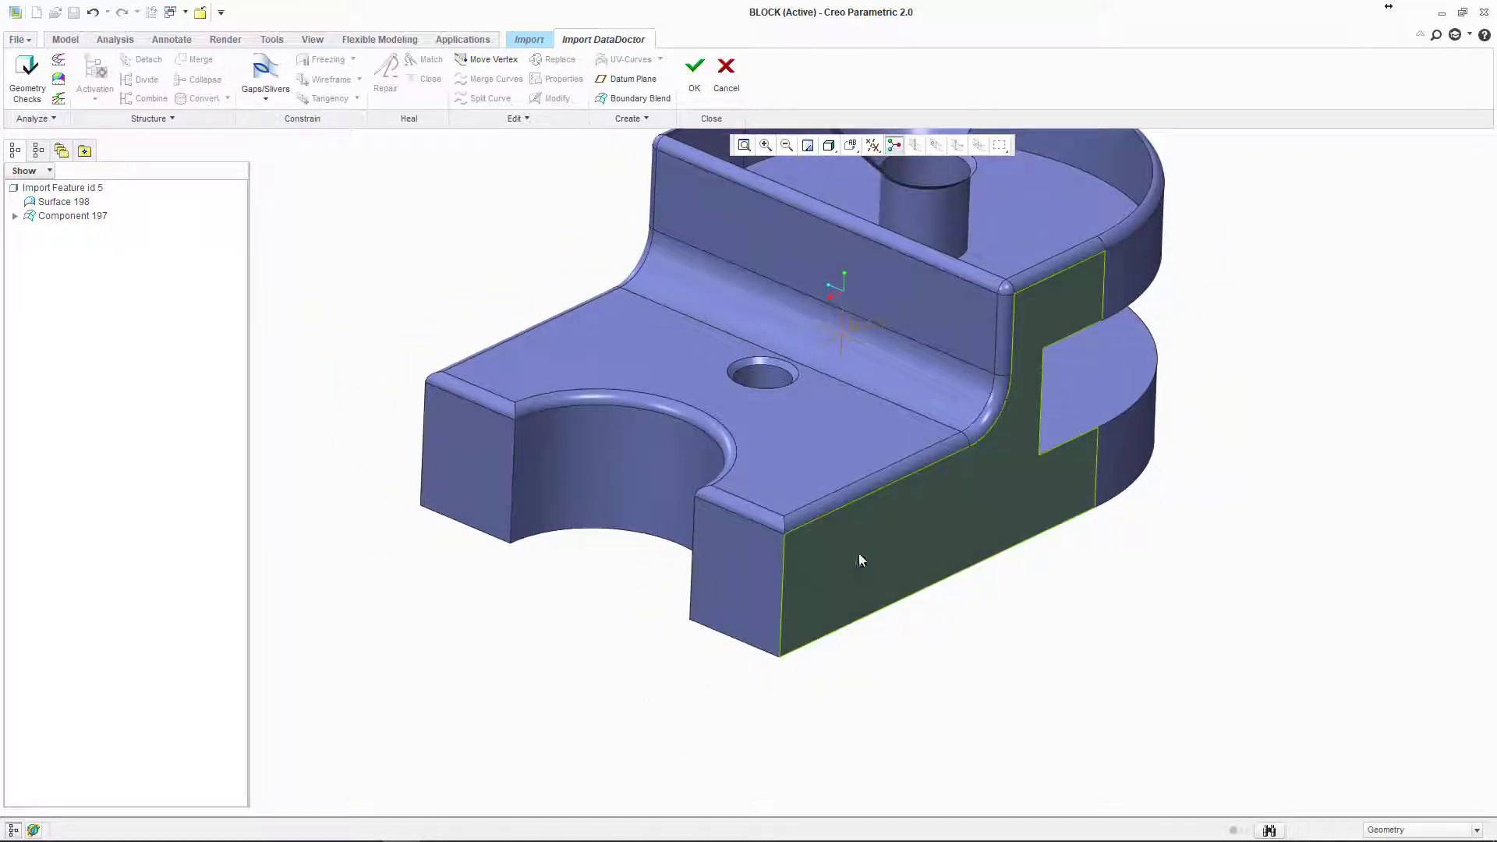
{"action": "middle_click_drag", "start_coordinate": [789, 587], "coordinate": [789, 454]}
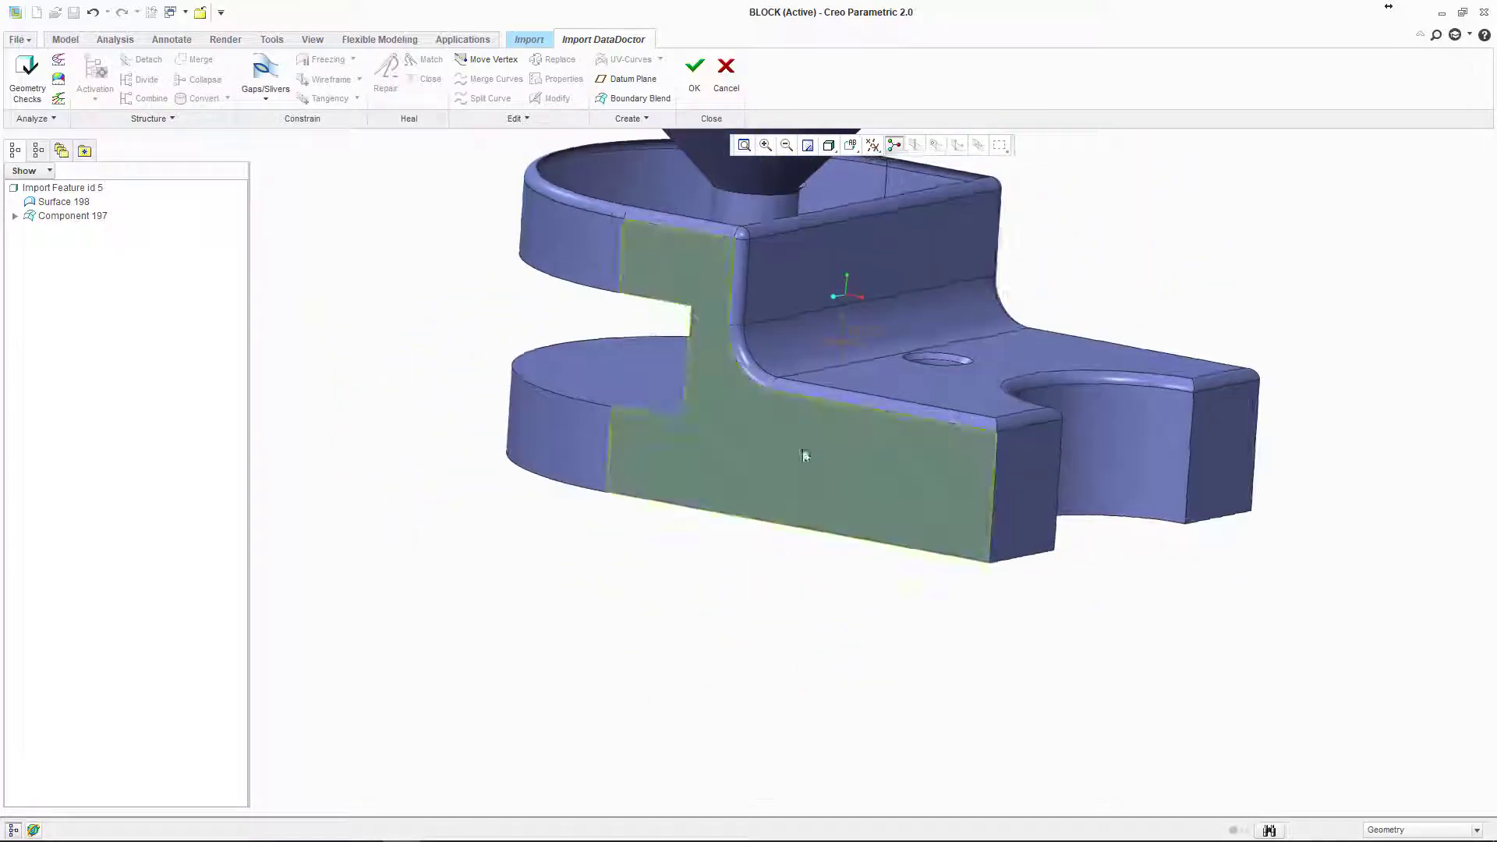
{"action": "middle_click_drag", "start_coordinate": [1011, 493], "coordinate": [811, 581]}
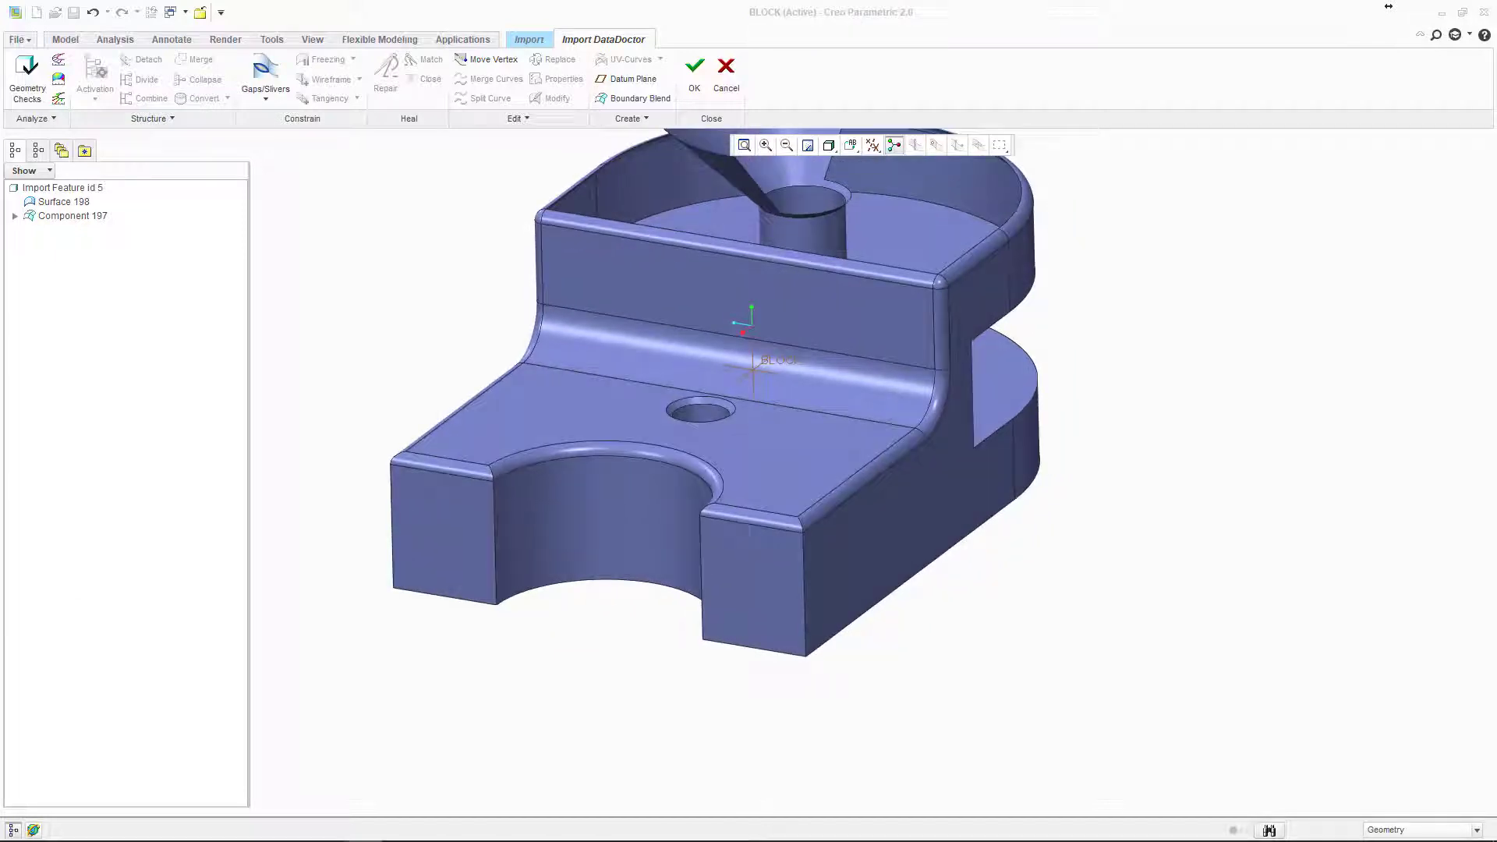
{"action": "left_click", "coordinate": [454, 254]}
{"action": "middle_click_drag", "start_coordinate": [454, 254], "coordinate": [774, 364], "text": "shift"}
{"action": "scroll", "coordinate": [812, 442], "scroll_direction": "down", "scroll_amount": 3}
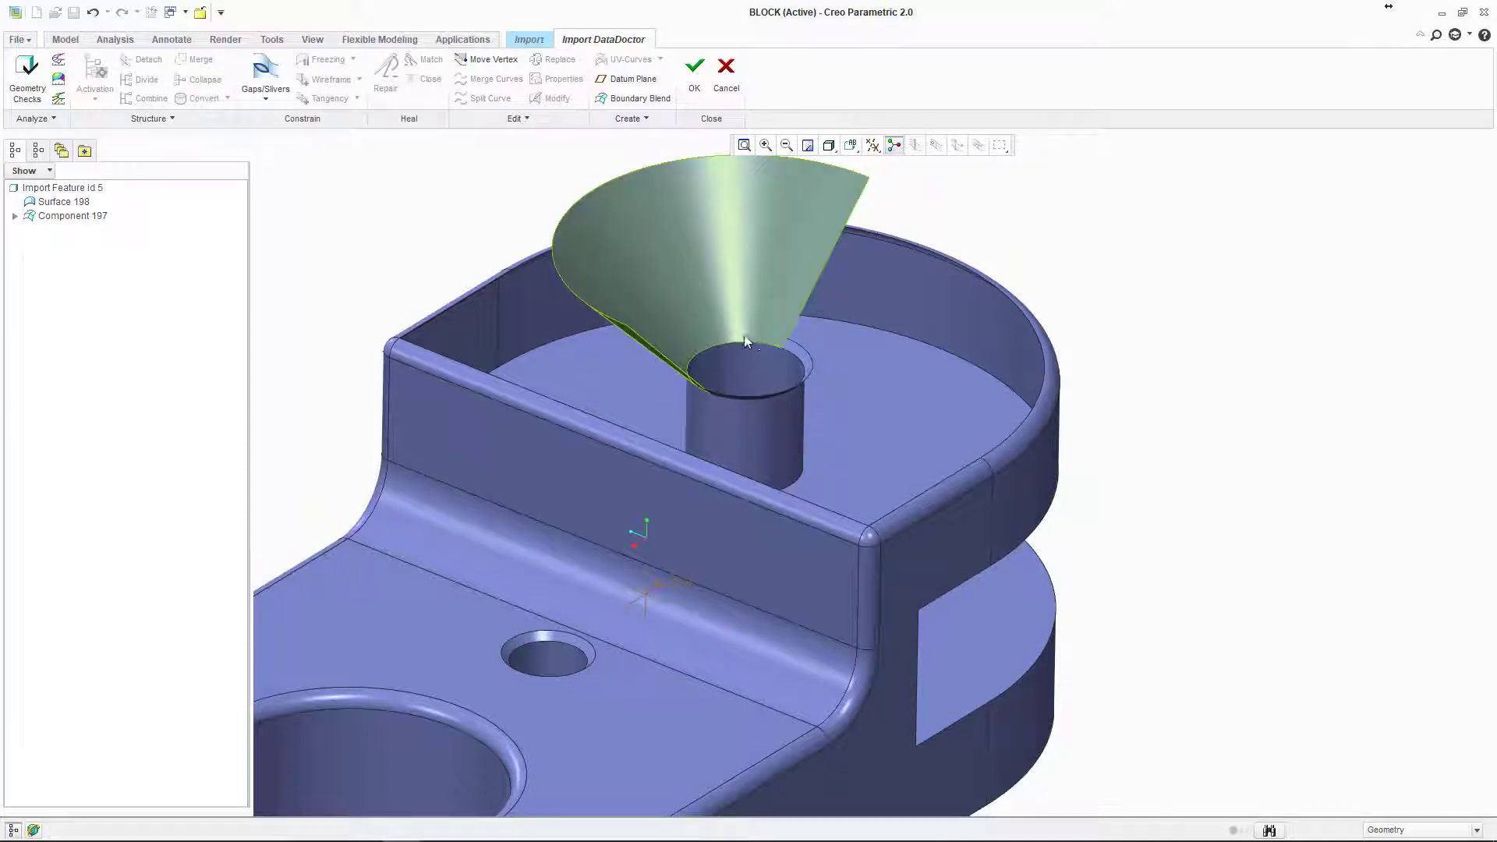
{"action": "middle_click_drag", "start_coordinate": [781, 348], "coordinate": [806, 248]}
{"action": "scroll", "coordinate": [804, 262], "scroll_direction": "up", "scroll_amount": 2}
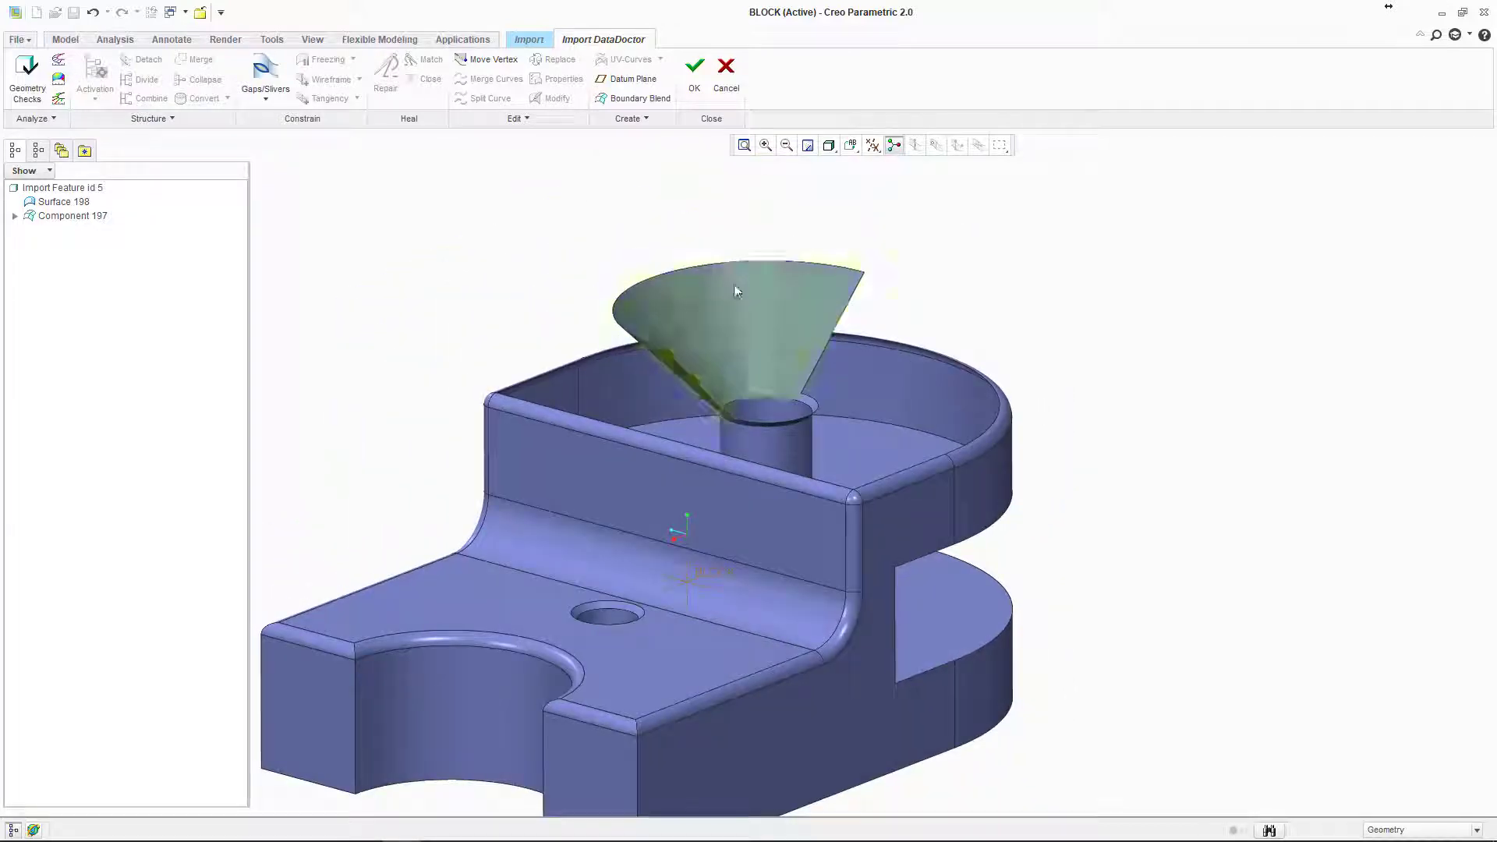
{"action": "scroll", "coordinate": [761, 374], "scroll_direction": "down", "scroll_amount": 6}
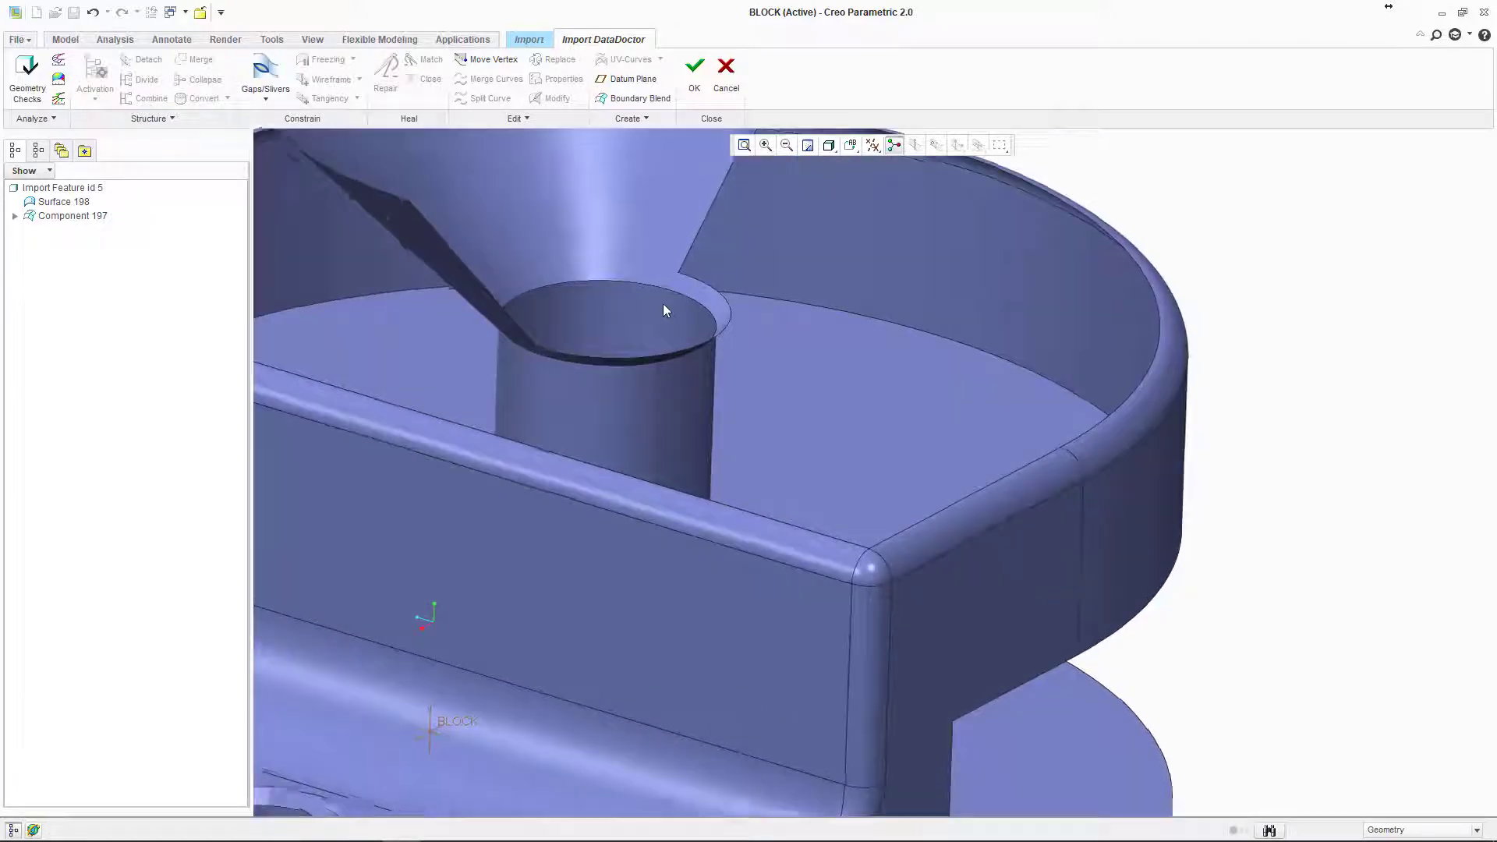
Step: Try to reorient the model using only the block's flat side surface as the Front reference
{"action": "scroll", "coordinate": [754, 239], "scroll_direction": "up", "scroll_amount": 4}
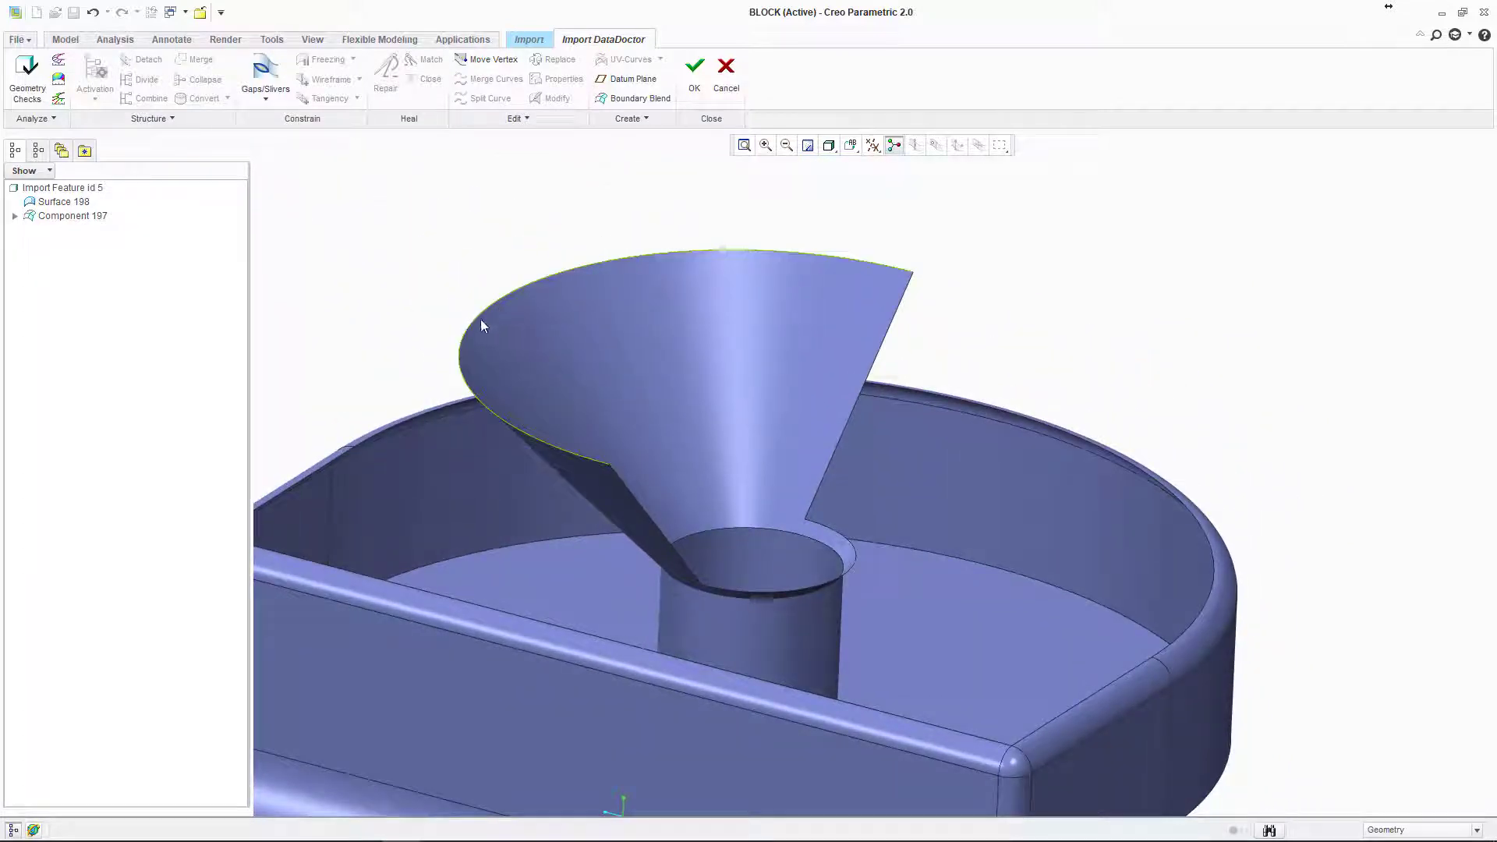
{"action": "middle_click_drag", "start_coordinate": [856, 514], "coordinate": [803, 513]}
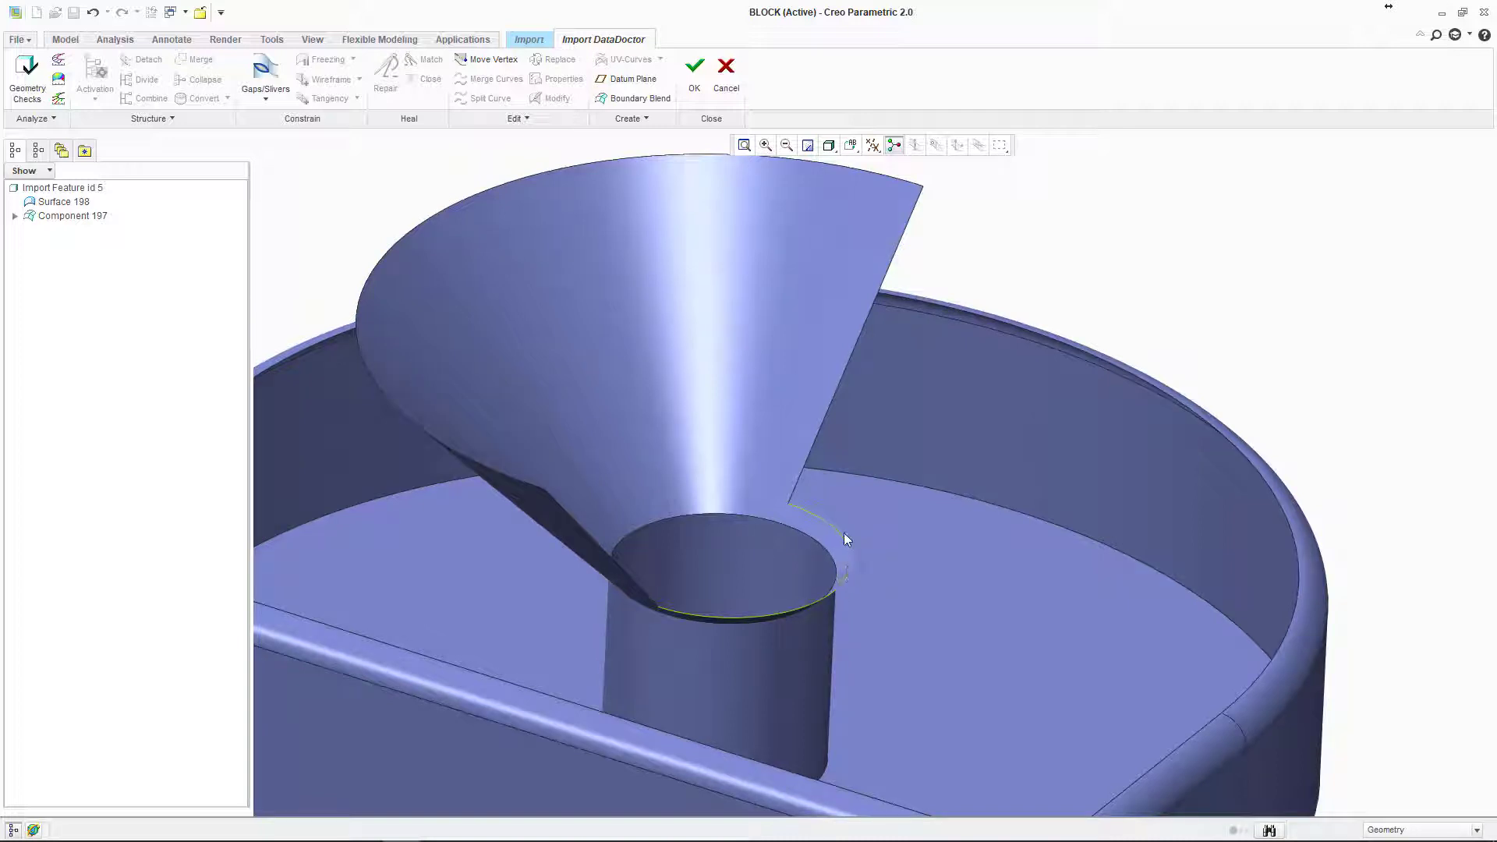
{"action": "middle_click_drag", "start_coordinate": [874, 471], "coordinate": [844, 153], "text": "ctrl"}
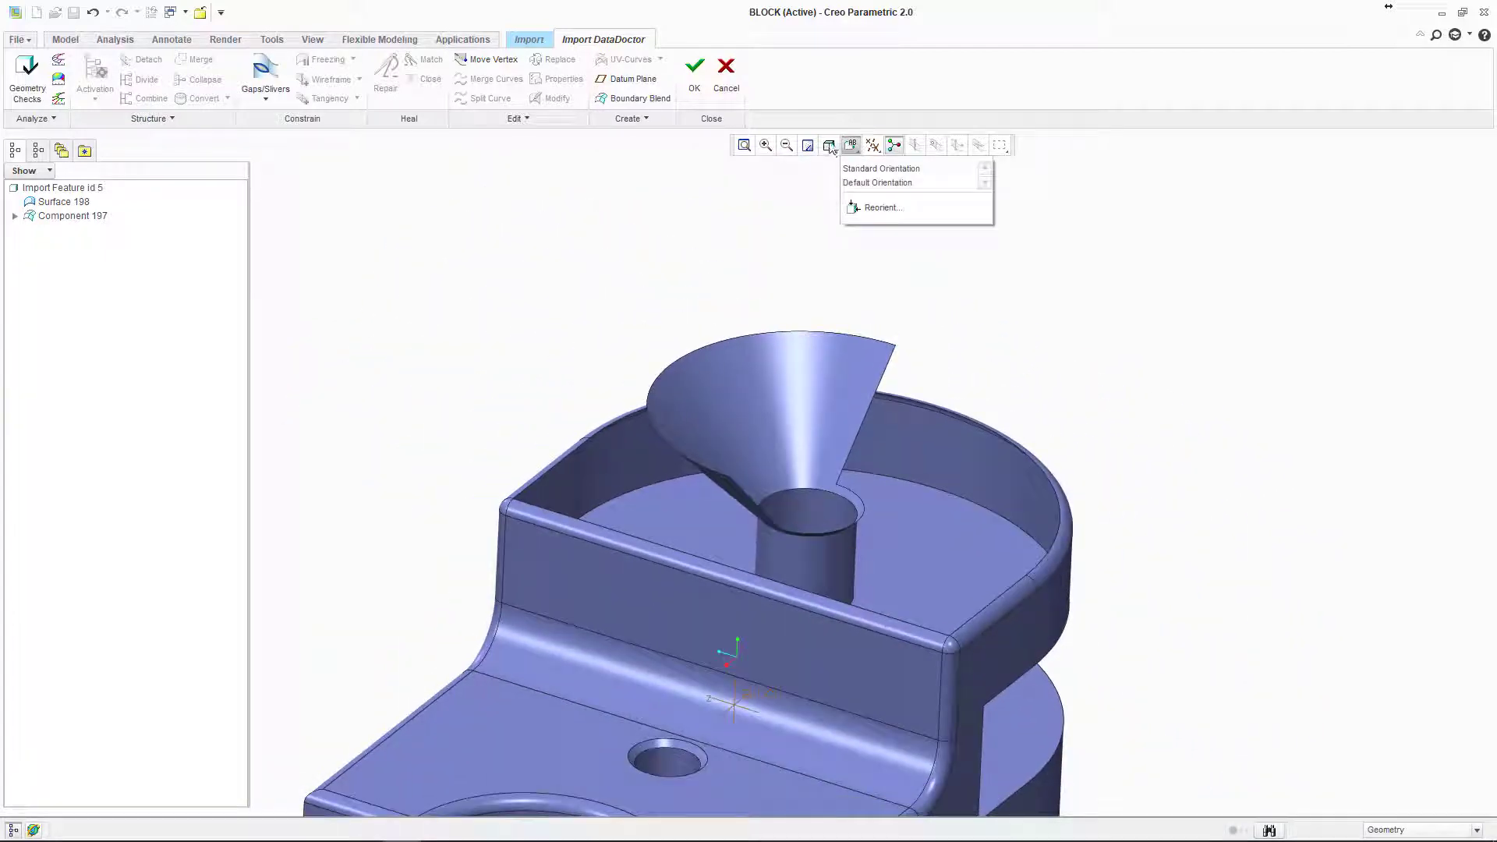
{"action": "left_click", "coordinate": [830, 146]}
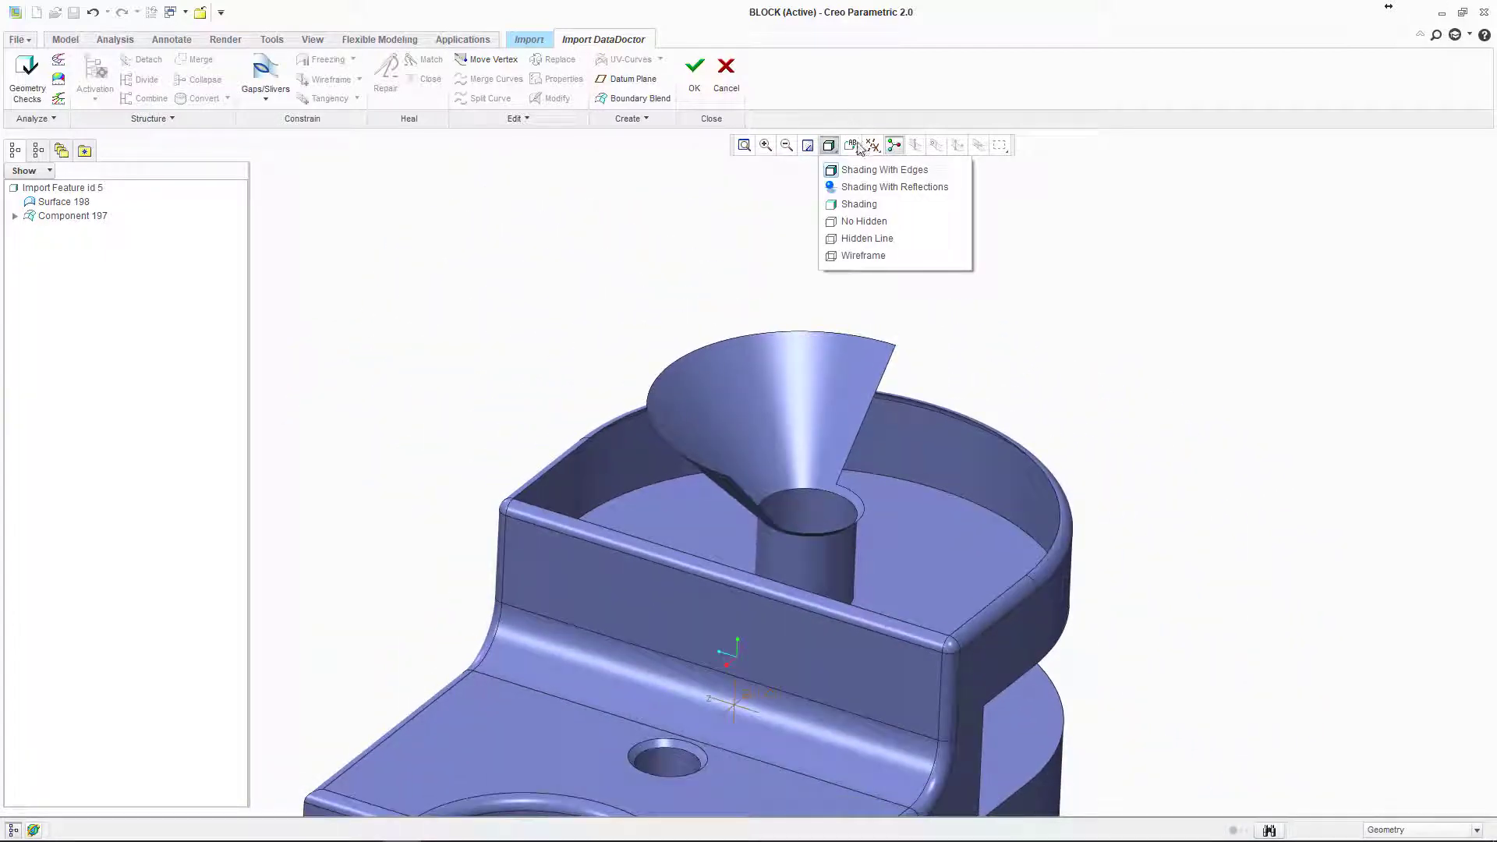
{"action": "left_click", "coordinate": [861, 147]}
{"action": "left_click", "coordinate": [862, 147]}
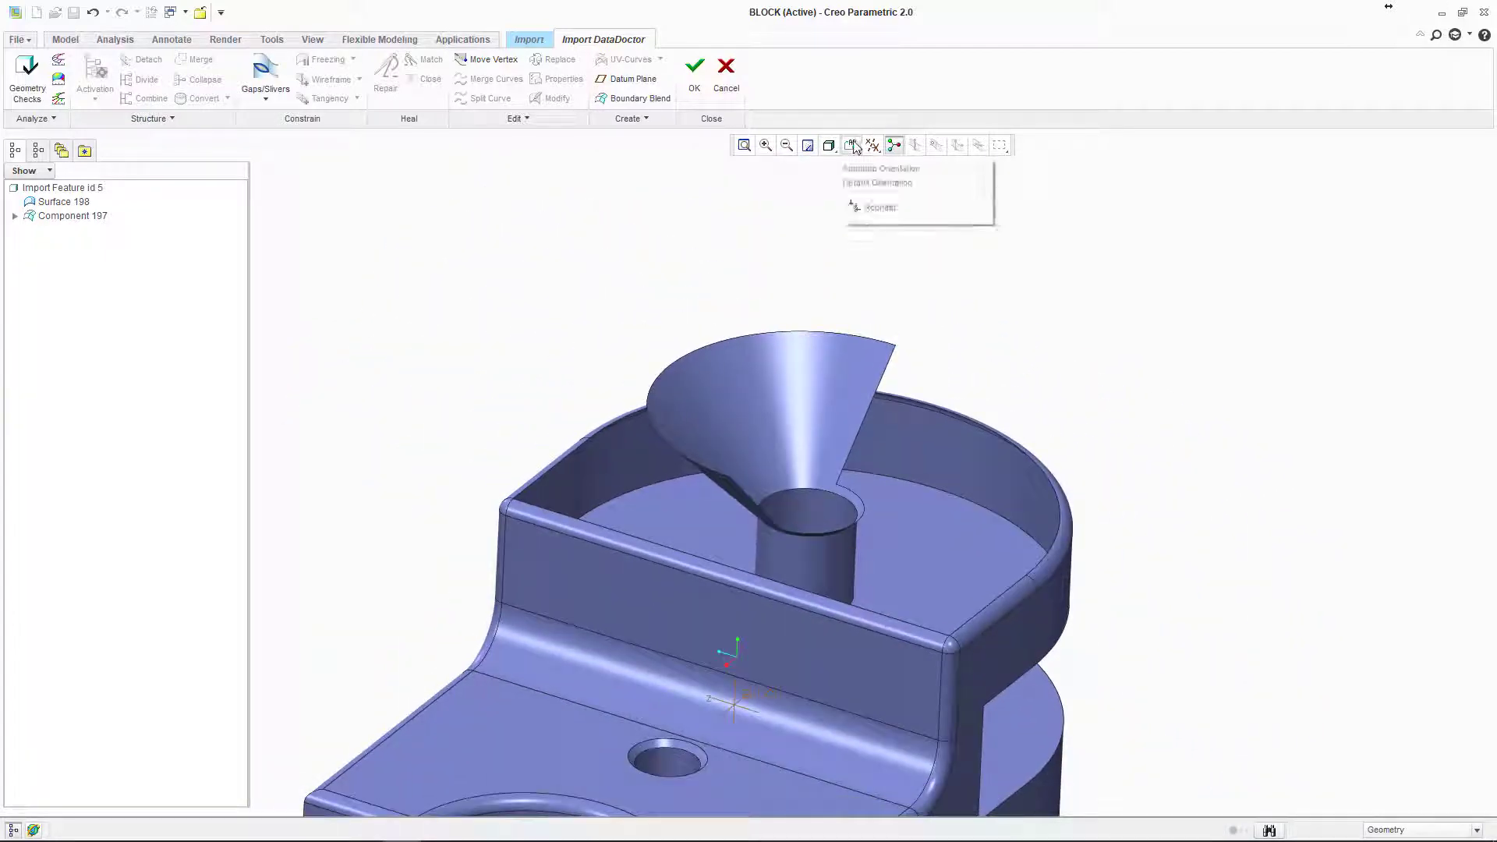
{"action": "left_click", "coordinate": [890, 213]}
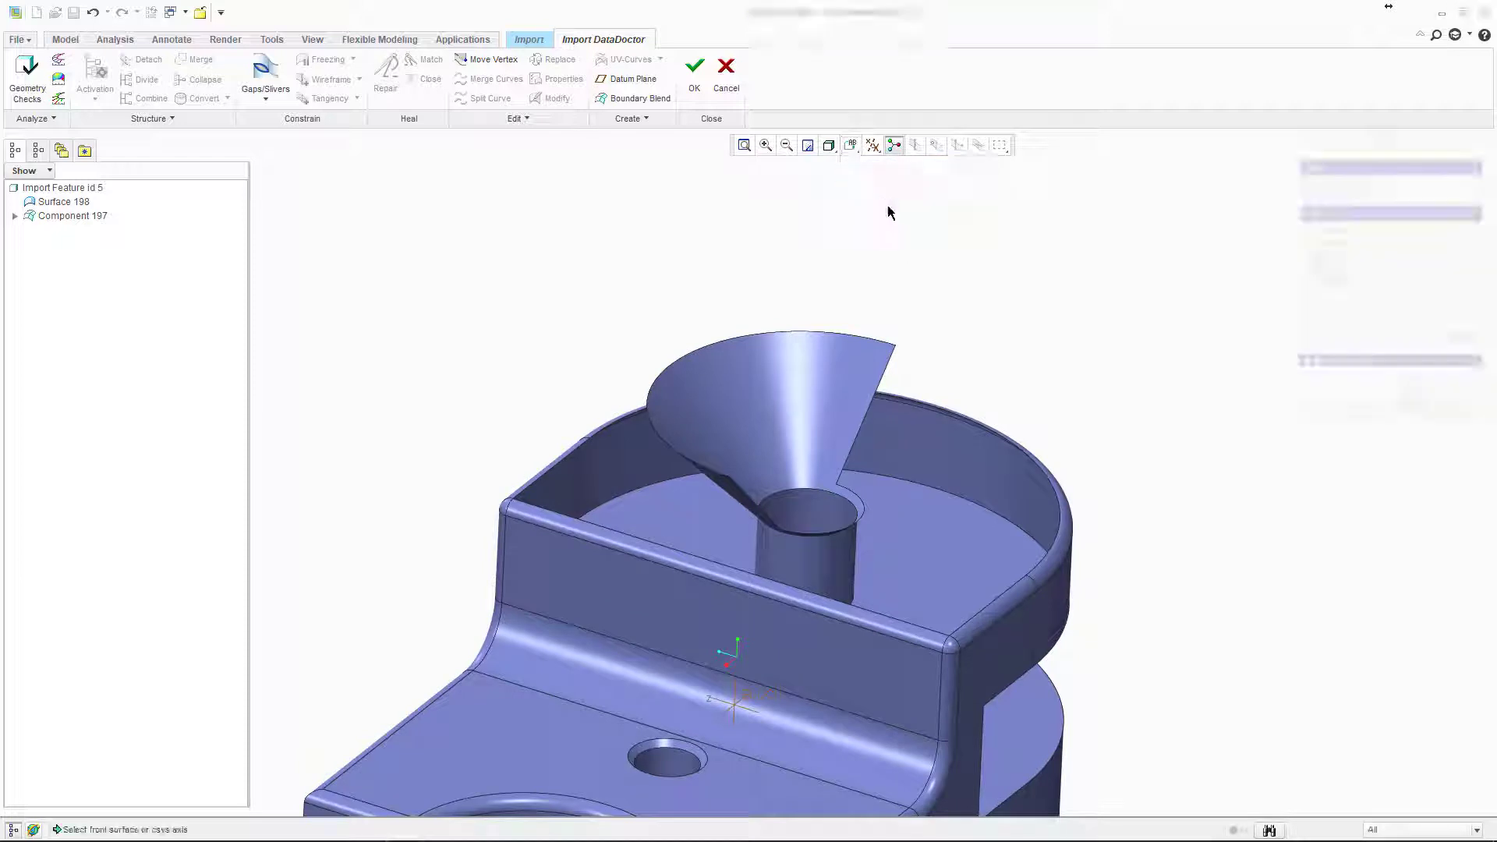
{"action": "key", "text": "ctrl+d"}
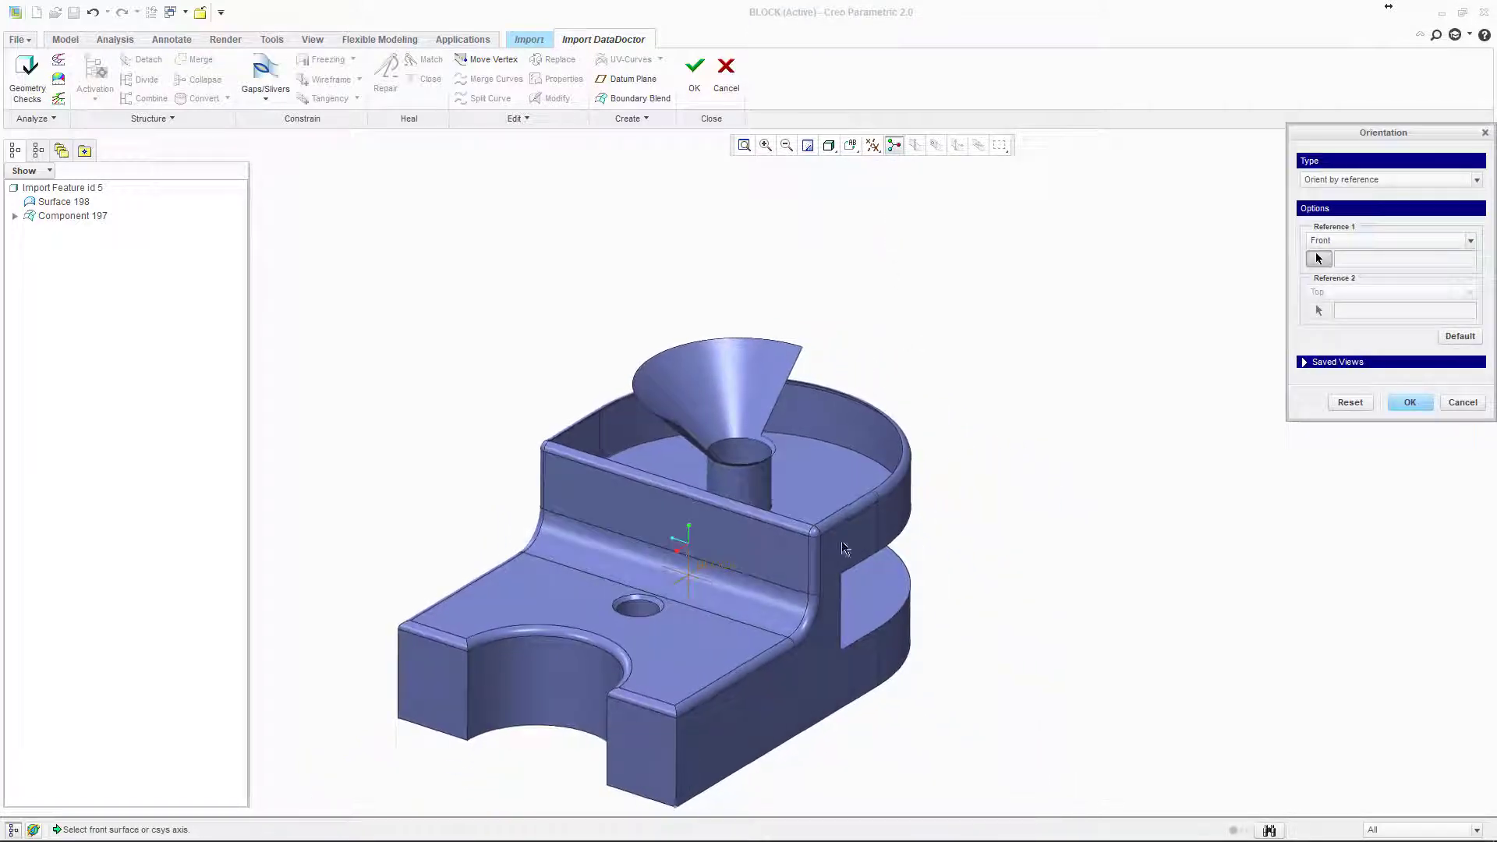
{"action": "left_click", "coordinate": [853, 539]}
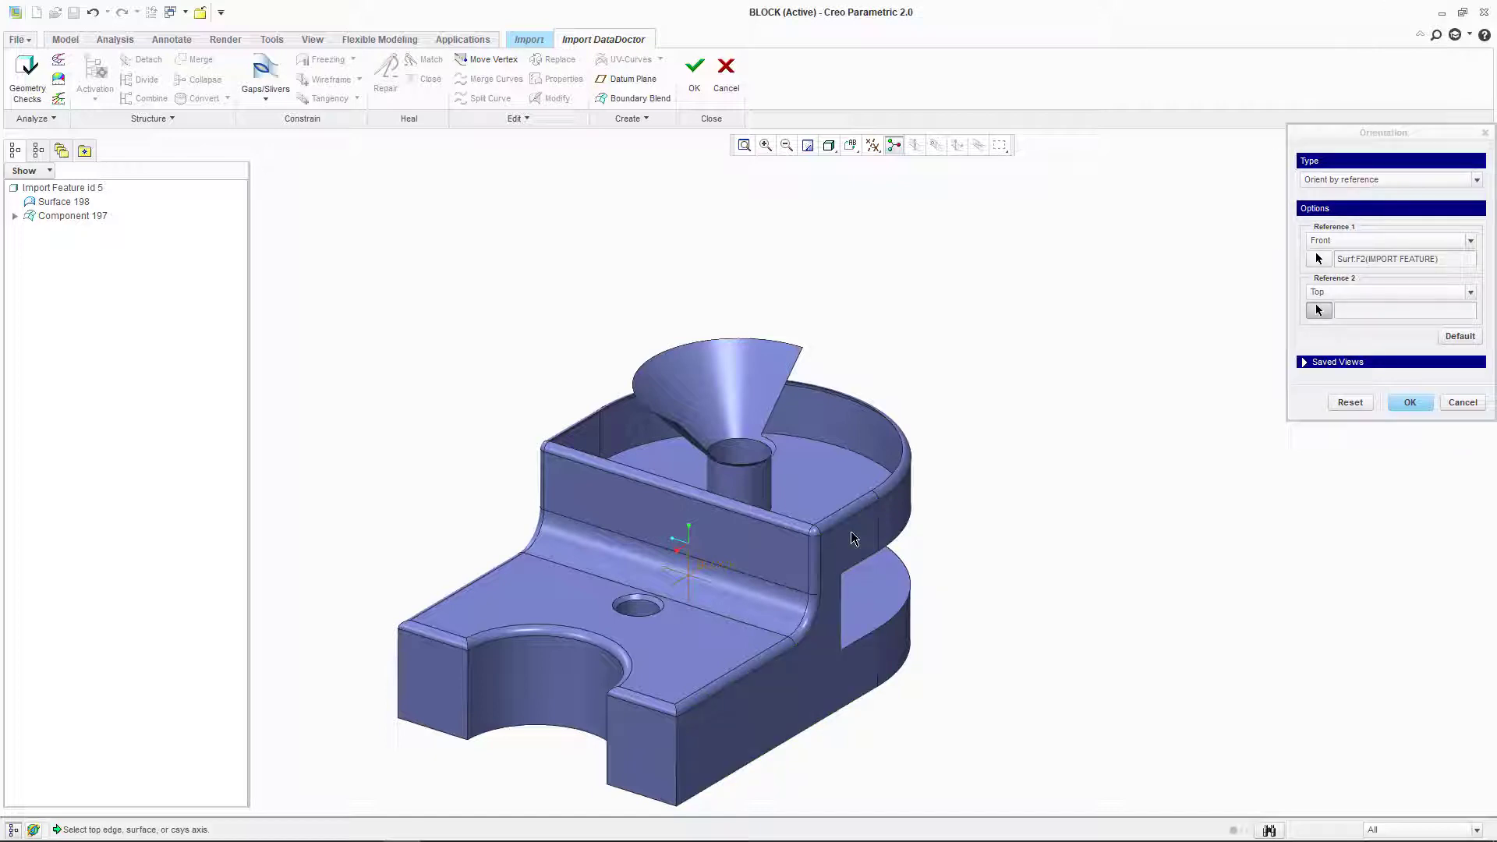
{"action": "left_click", "coordinate": [1410, 403]}
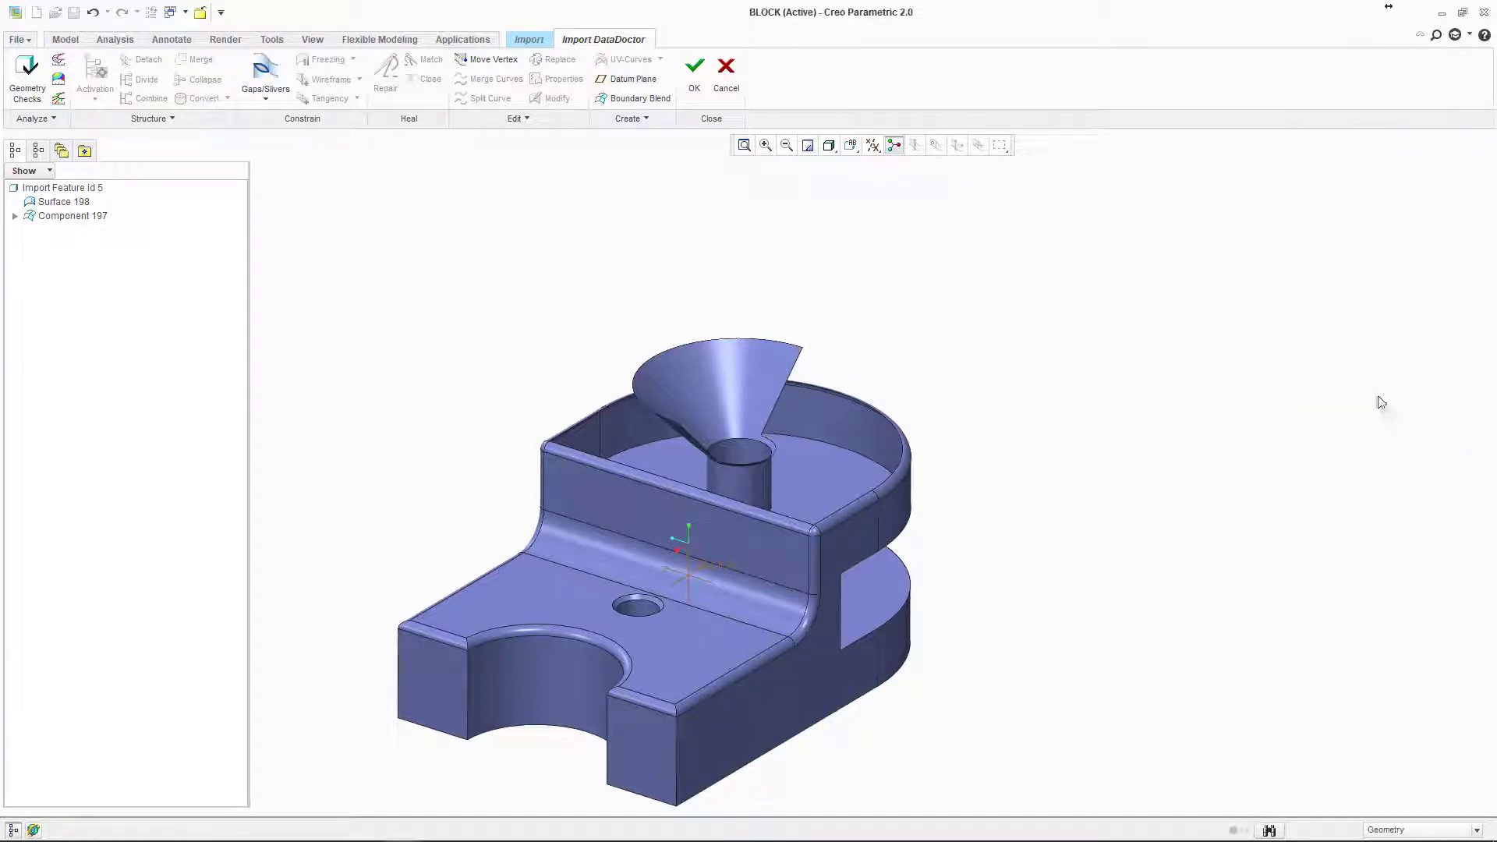
Step: Orient the view to the block's side, using the flat side surface as Front reference and the lower step's upper face as Top reference
{"action": "left_click", "coordinate": [839, 549]}
{"action": "left_click", "coordinate": [851, 150]}
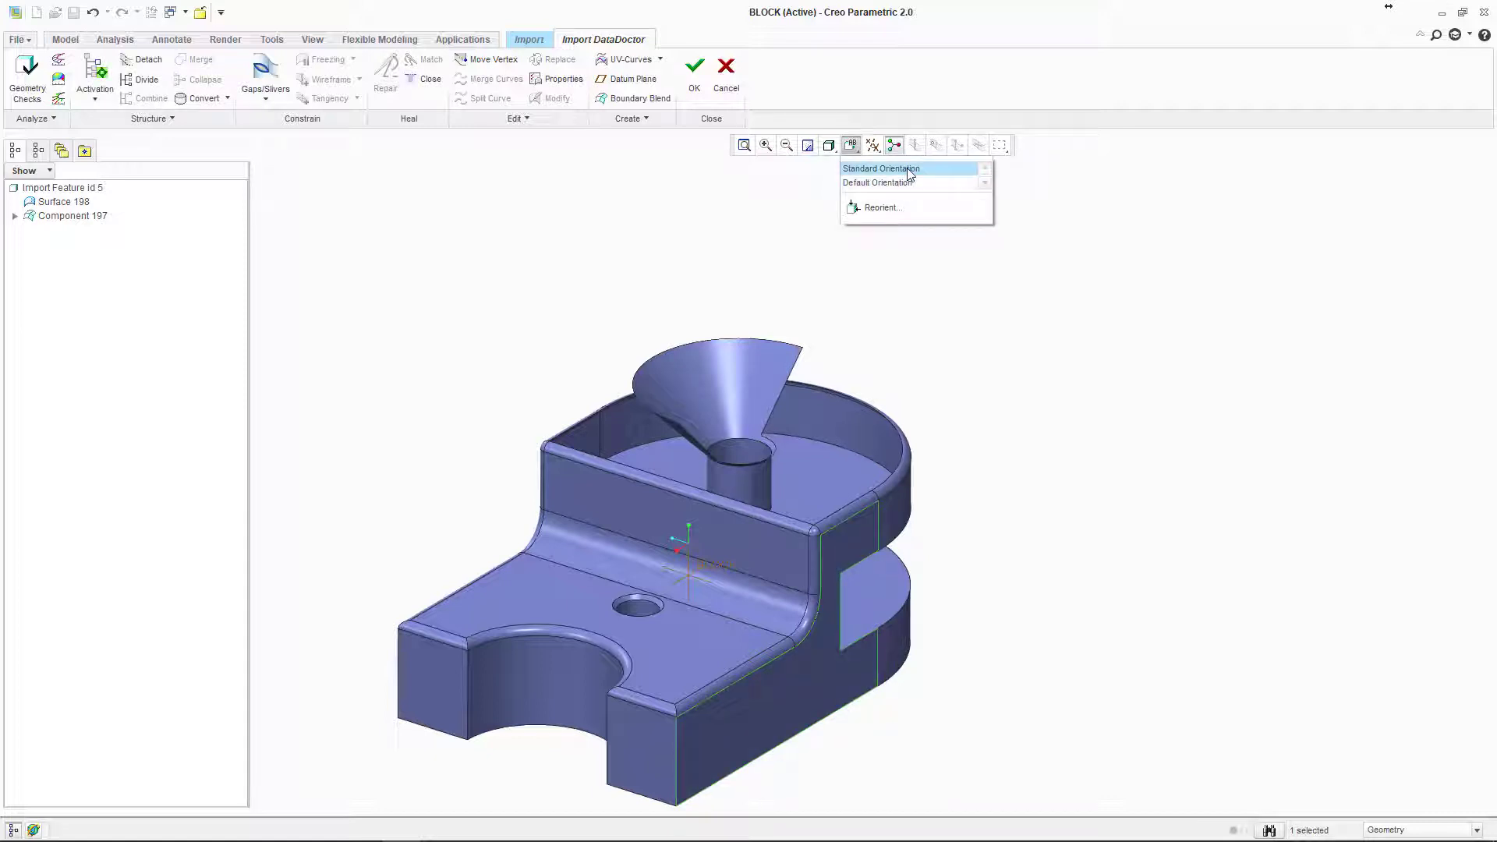
{"action": "left_click", "coordinate": [882, 207]}
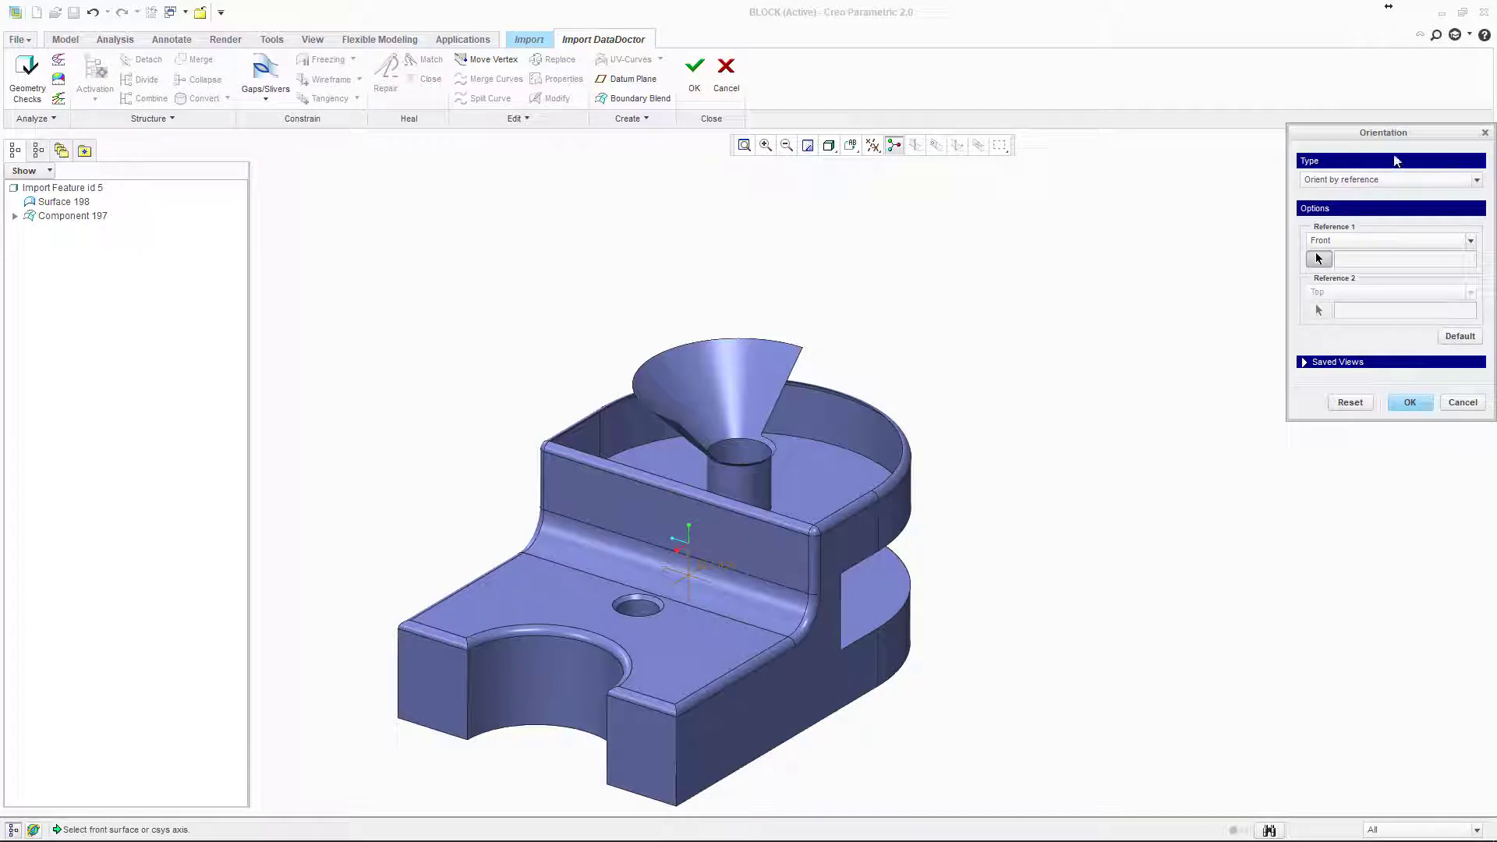
{"action": "left_click", "coordinate": [858, 544]}
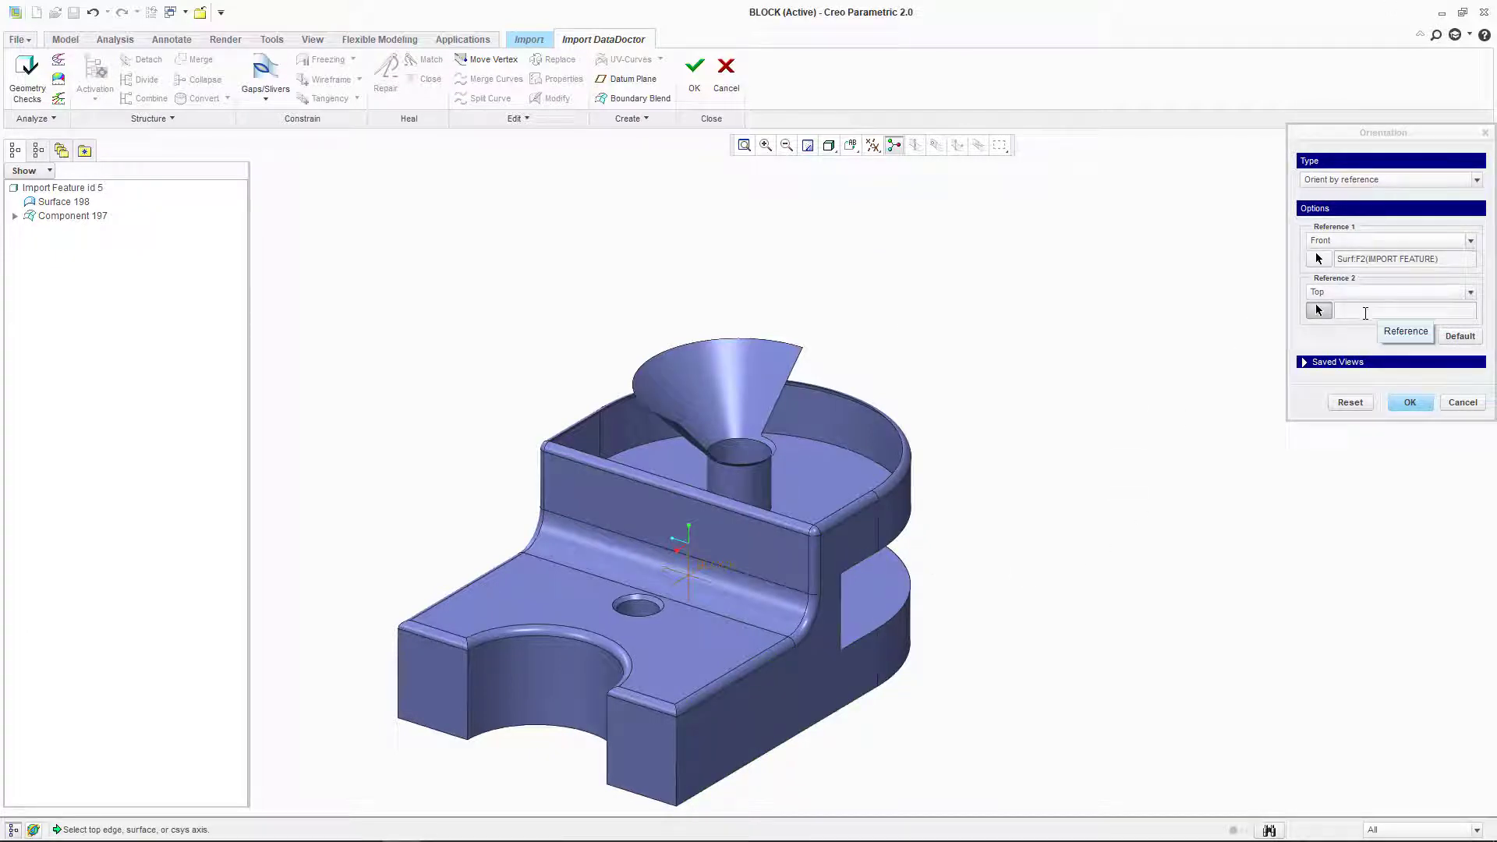
{"action": "left_click", "coordinate": [1365, 312]}
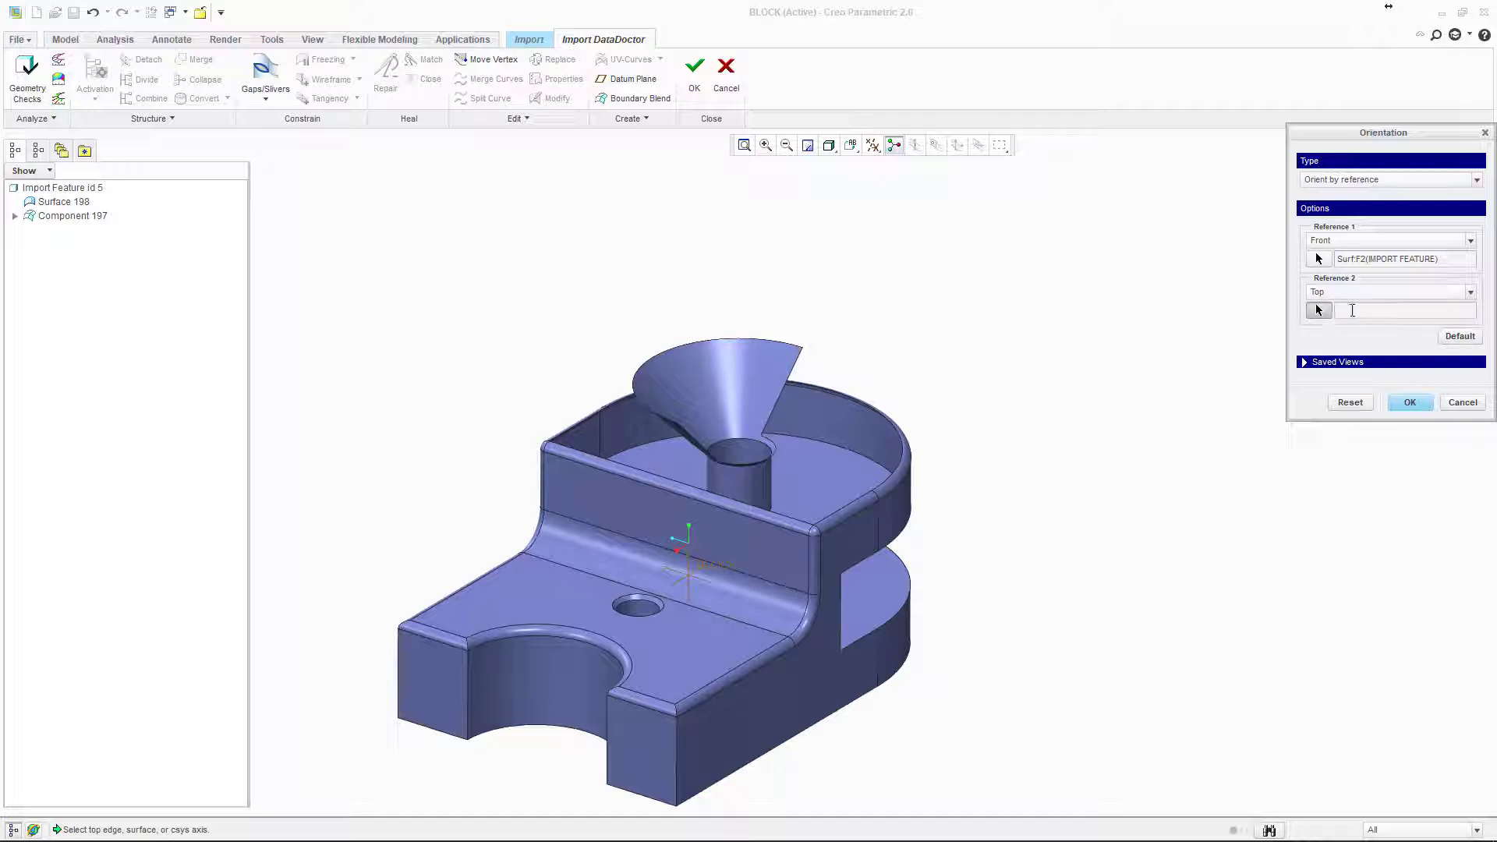
{"action": "left_click", "coordinate": [677, 664]}
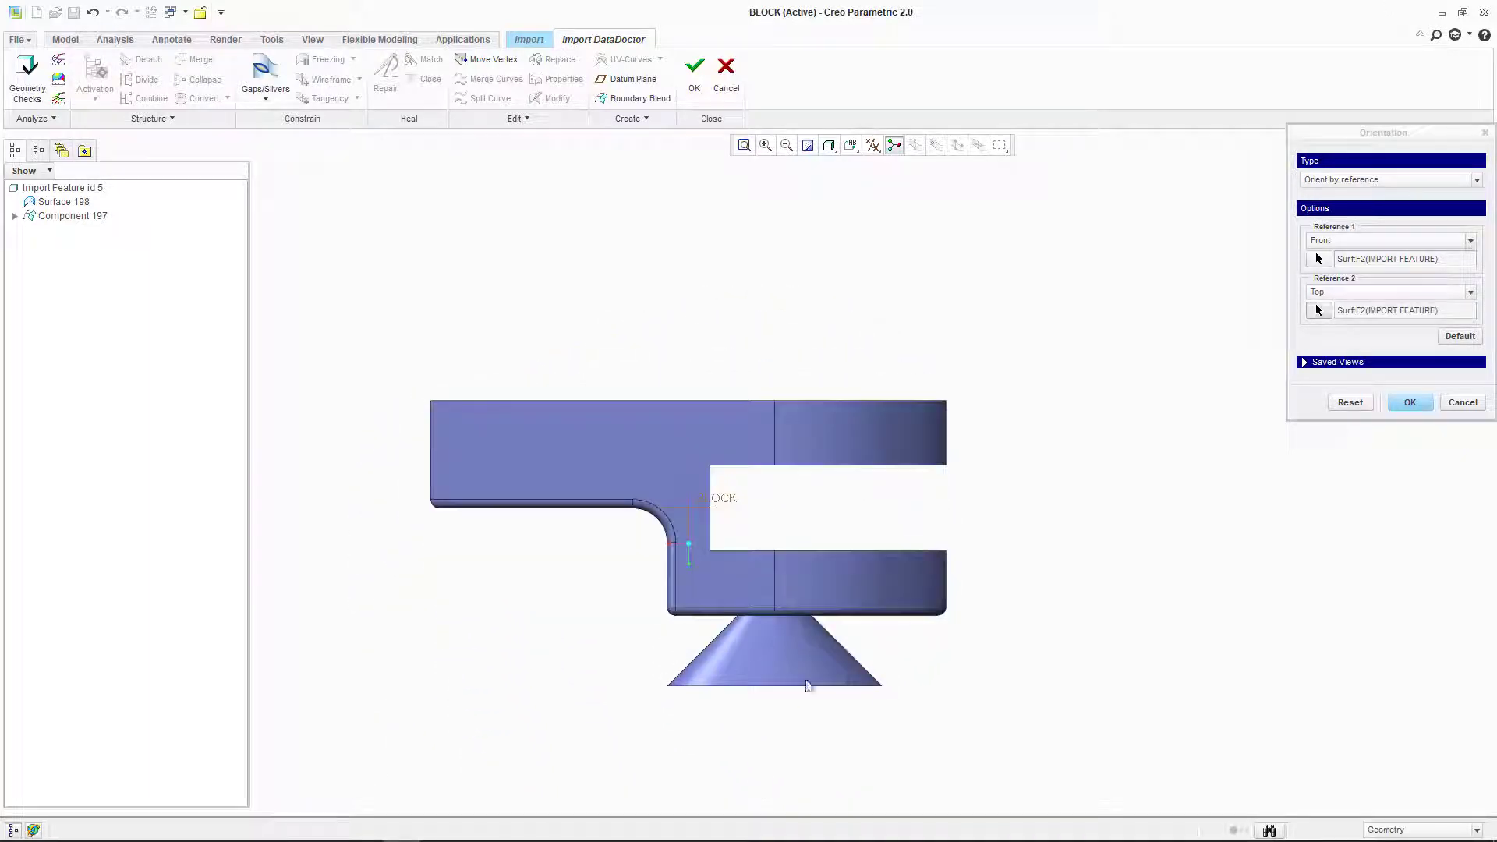
Step: Highlight the straight and curved rim edges and examine in Wireframe display where the cone crosses the rim level and meets the boss
{"action": "scroll", "coordinate": [826, 663], "scroll_direction": "up", "scroll_amount": 5}
{"action": "scroll", "coordinate": [462, 582], "scroll_direction": "up", "scroll_amount": 3}
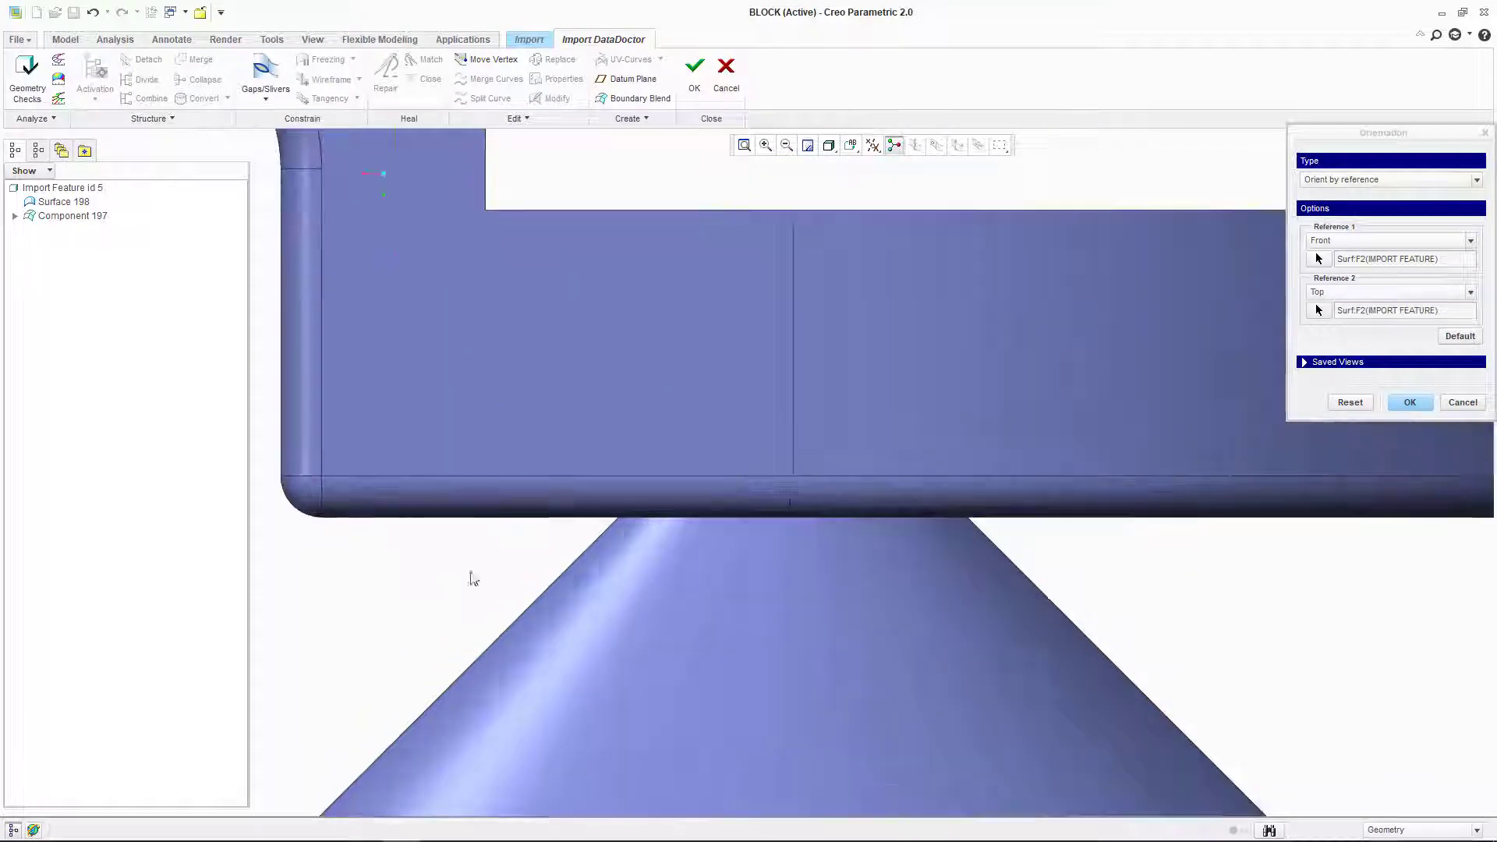
{"action": "left_click", "coordinate": [529, 517]}
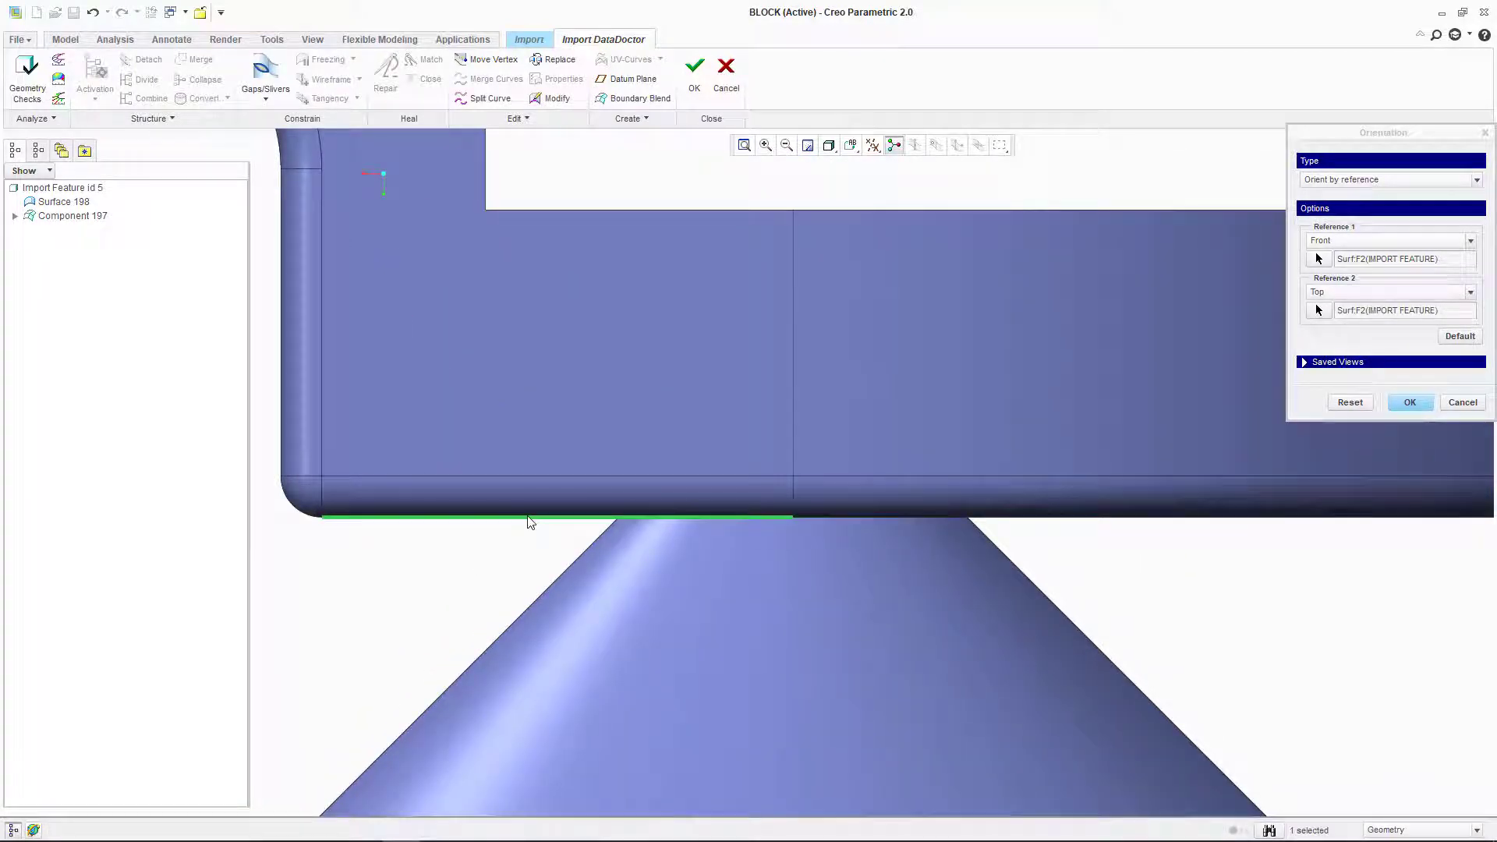
{"action": "left_click", "coordinate": [1018, 521], "text": "ctrl"}
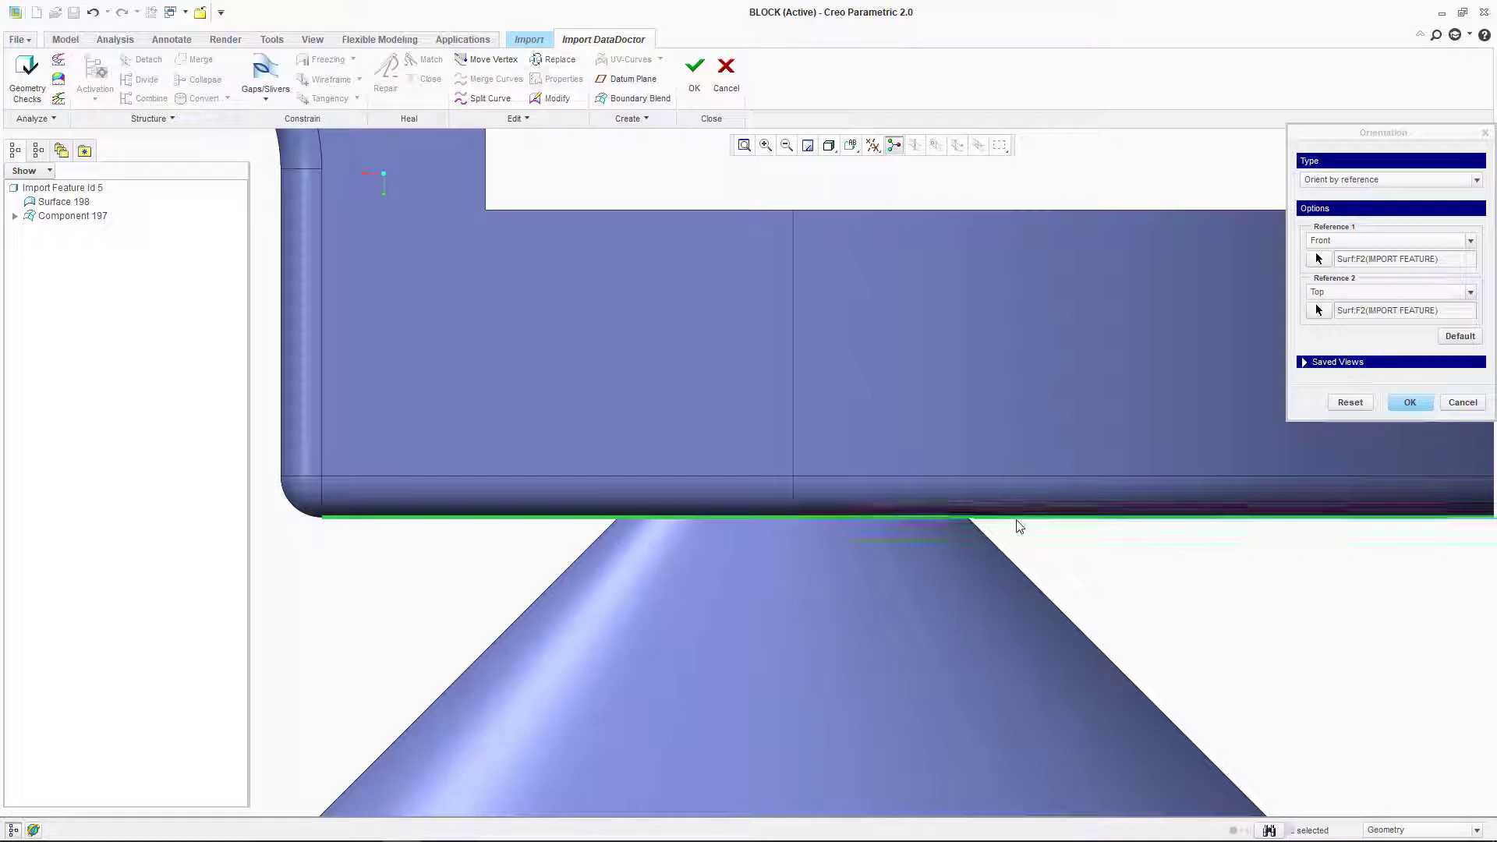
{"action": "scroll", "coordinate": [982, 589], "scroll_direction": "down", "scroll_amount": 3}
{"action": "scroll", "coordinate": [913, 576], "scroll_direction": "up", "scroll_amount": 2}
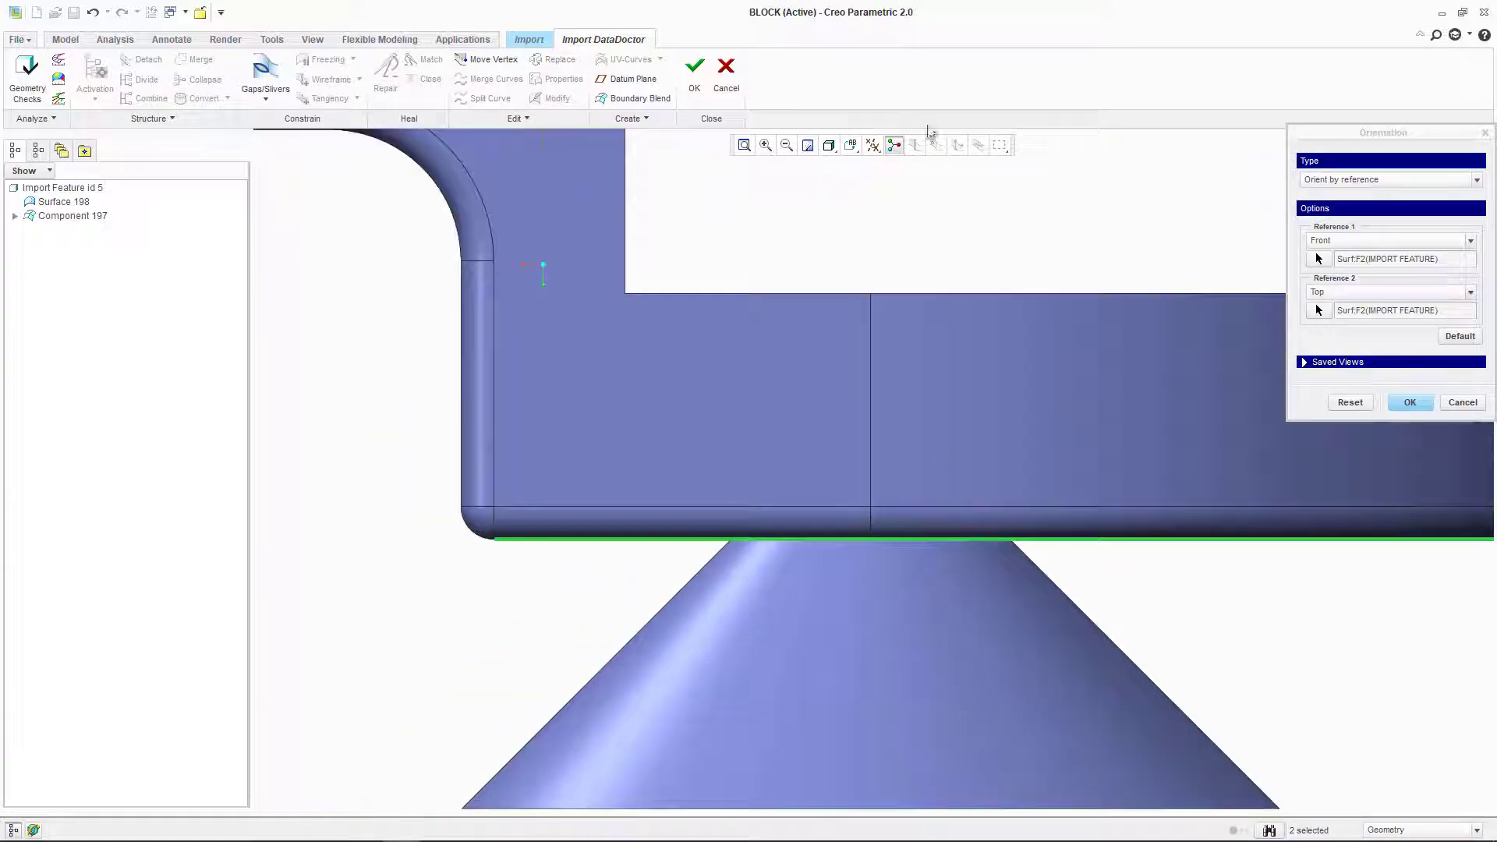
{"action": "left_click", "coordinate": [829, 146]}
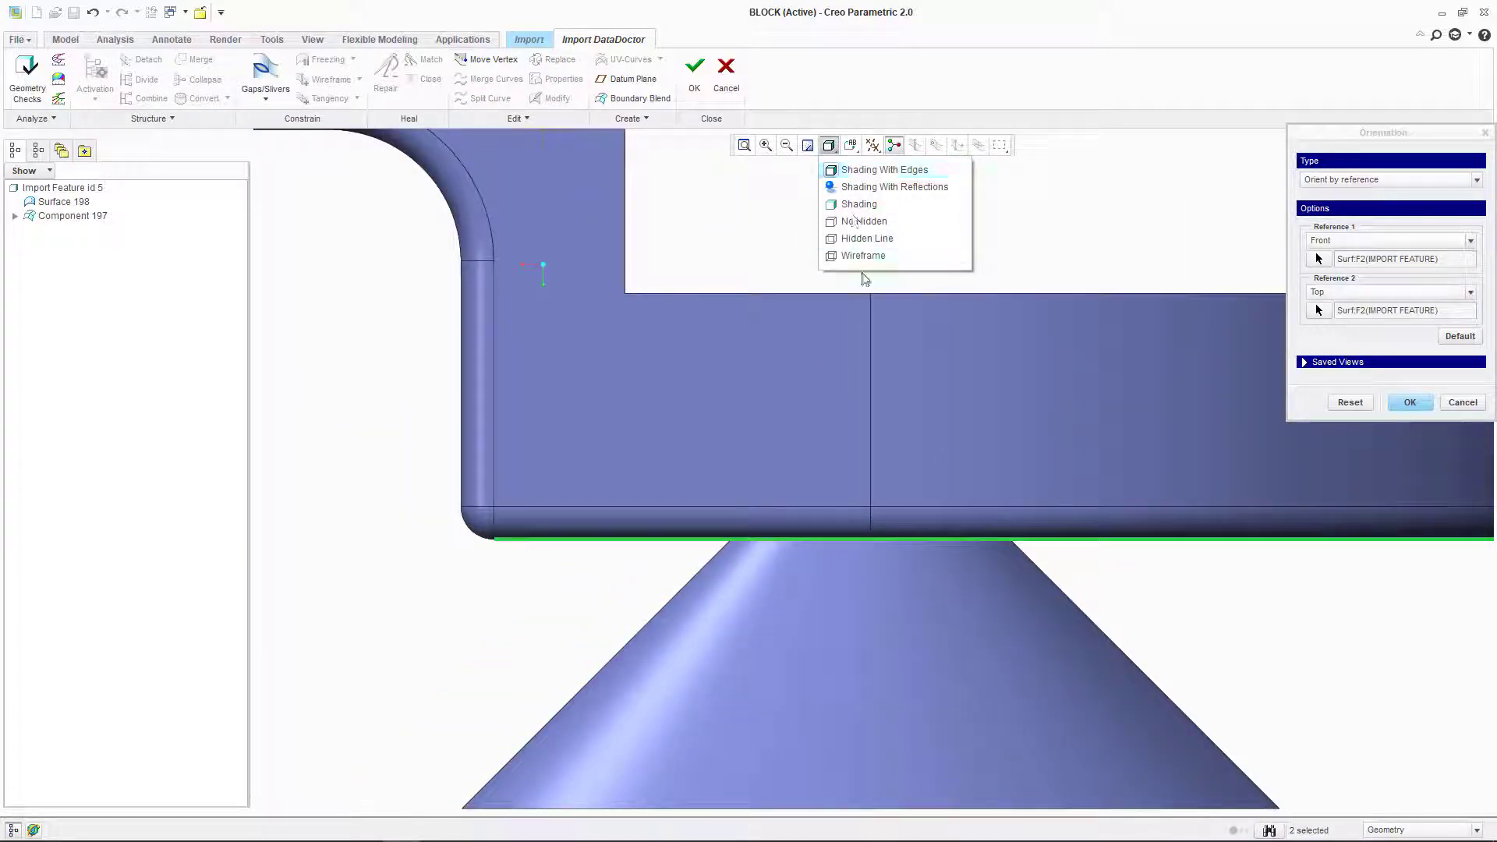
{"action": "left_click", "coordinate": [863, 255]}
{"action": "left_click", "coordinate": [750, 556]}
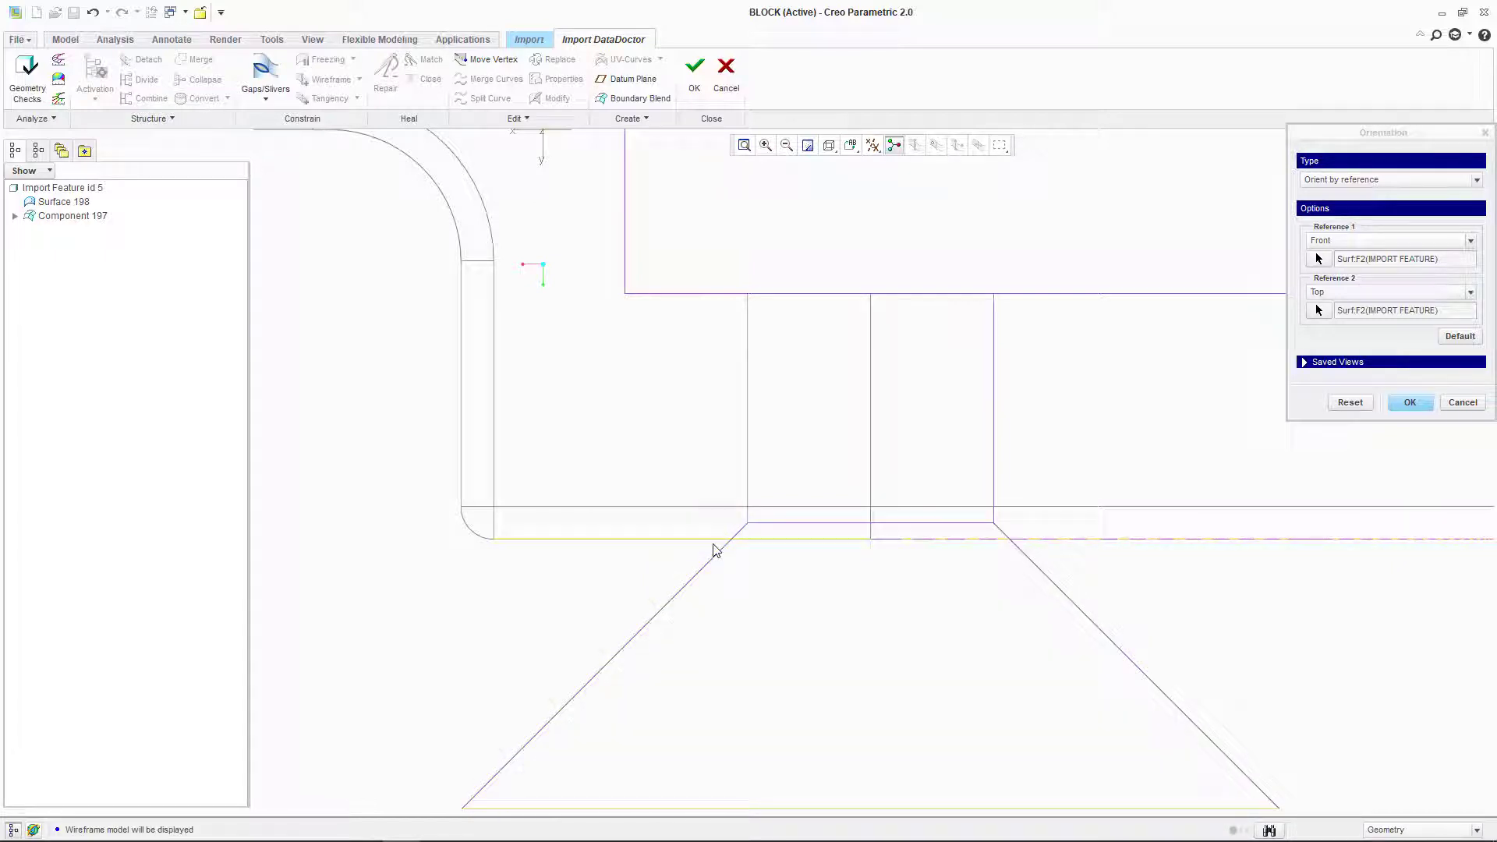
Step: Leave the view orientation setup and restore the Shading With Edges display in a three-dimensional view
{"action": "left_click", "coordinate": [1412, 404]}
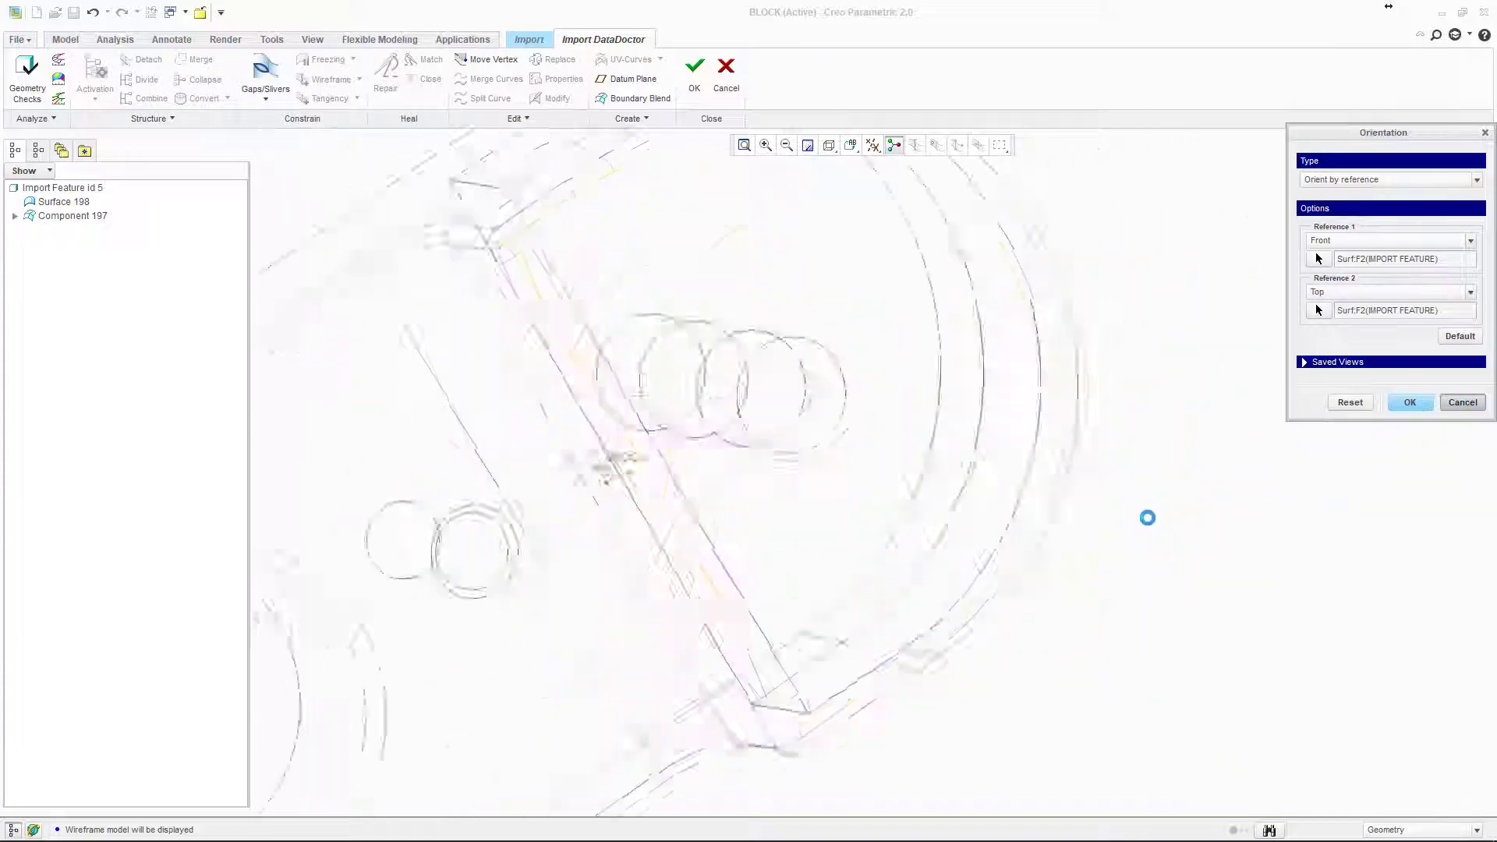
{"action": "left_click", "coordinate": [850, 146]}
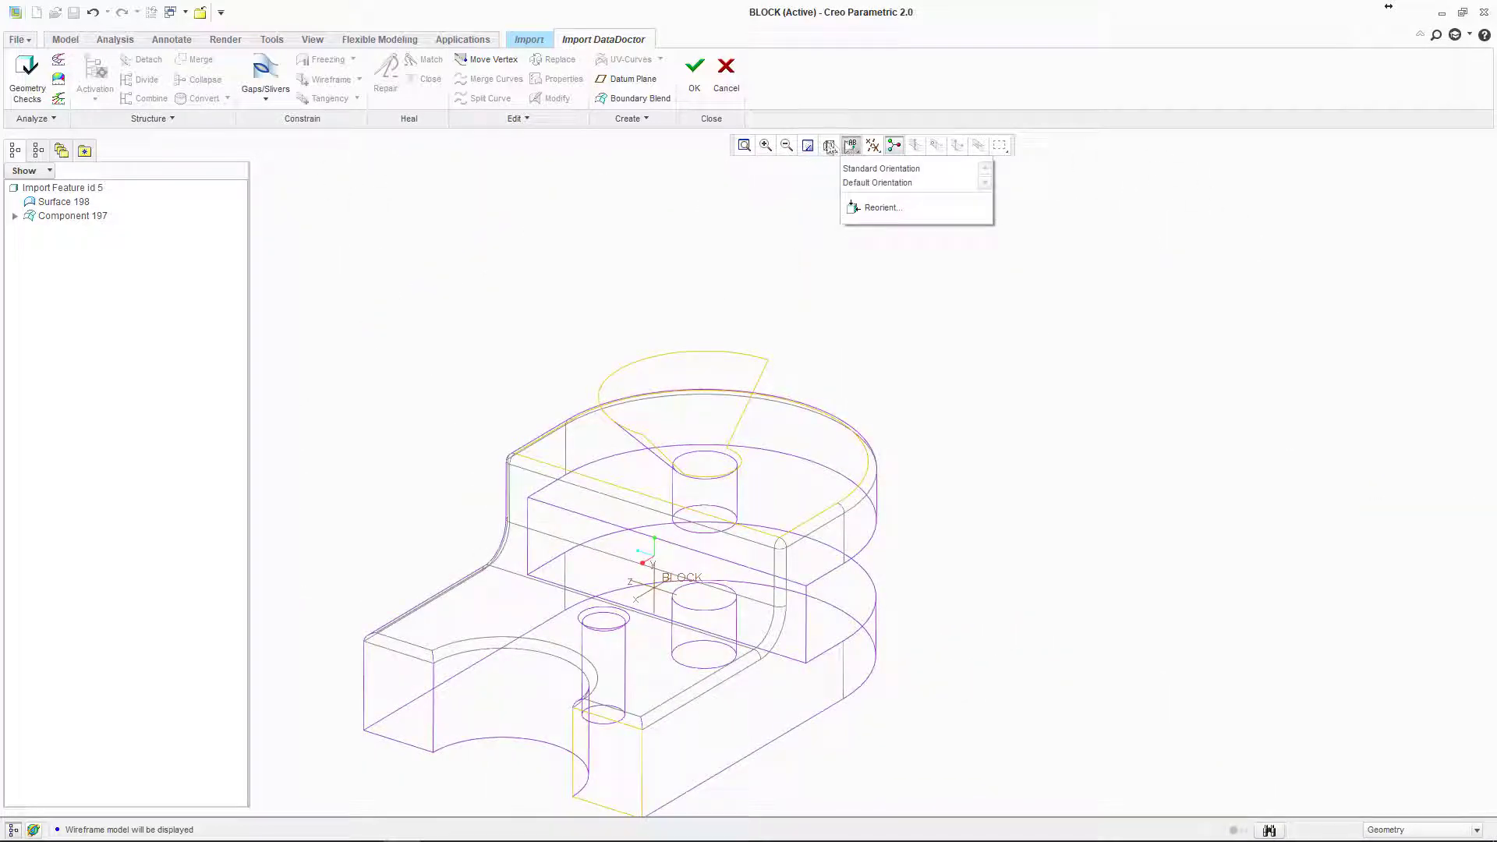
{"action": "left_click", "coordinate": [830, 146]}
{"action": "left_click", "coordinate": [865, 169]}
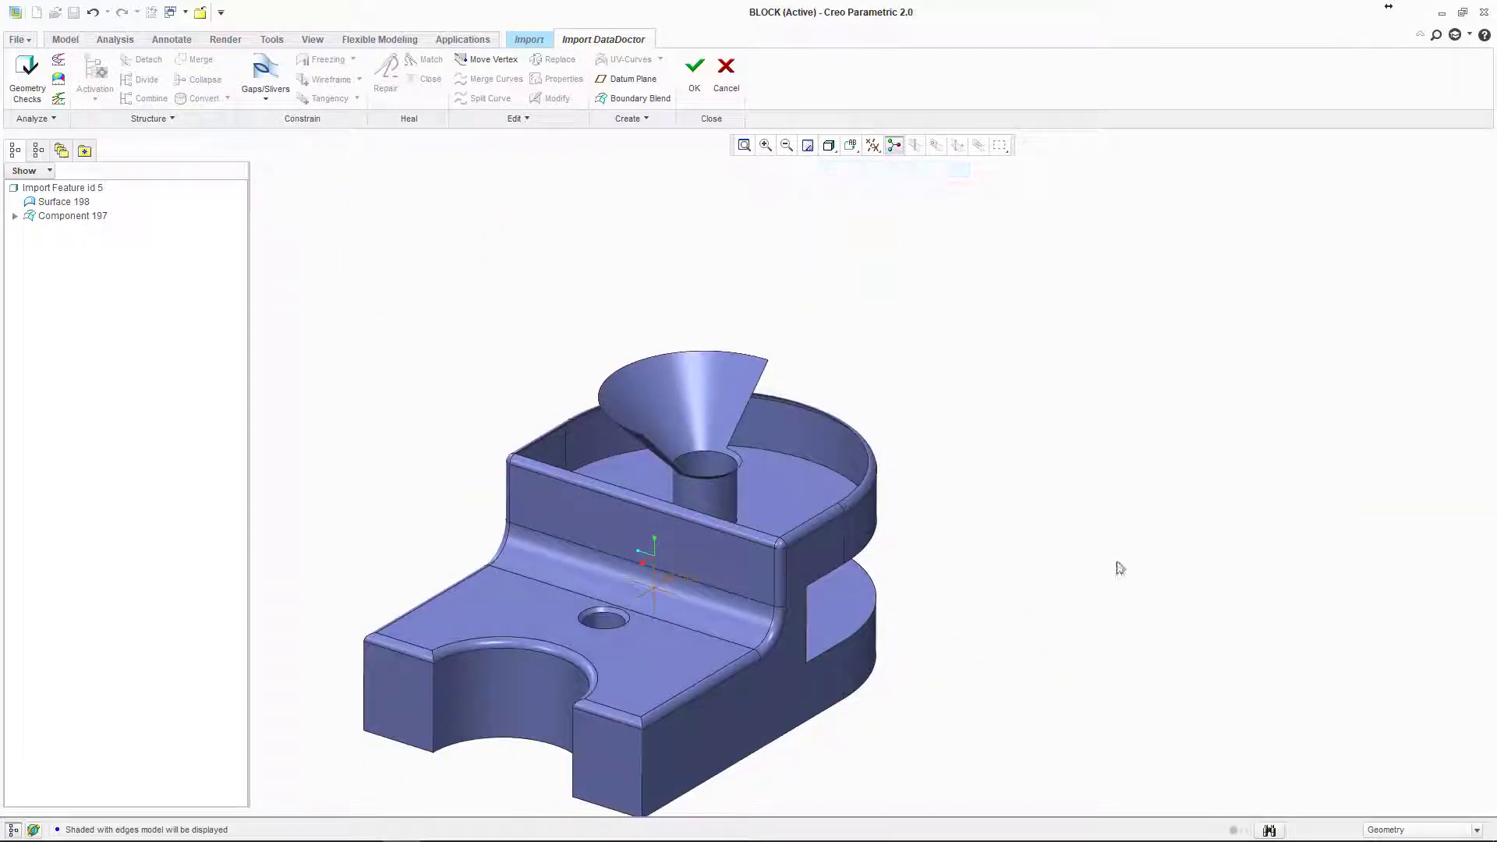
{"action": "mouse_move", "coordinate": [584, 380]}
{"action": "middle_mouse_down"}
{"action": "mouse_move", "coordinate": [628, 346]}
{"action": "mouse_move", "coordinate": [234, 387]}
{"action": "middle_mouse_up"}
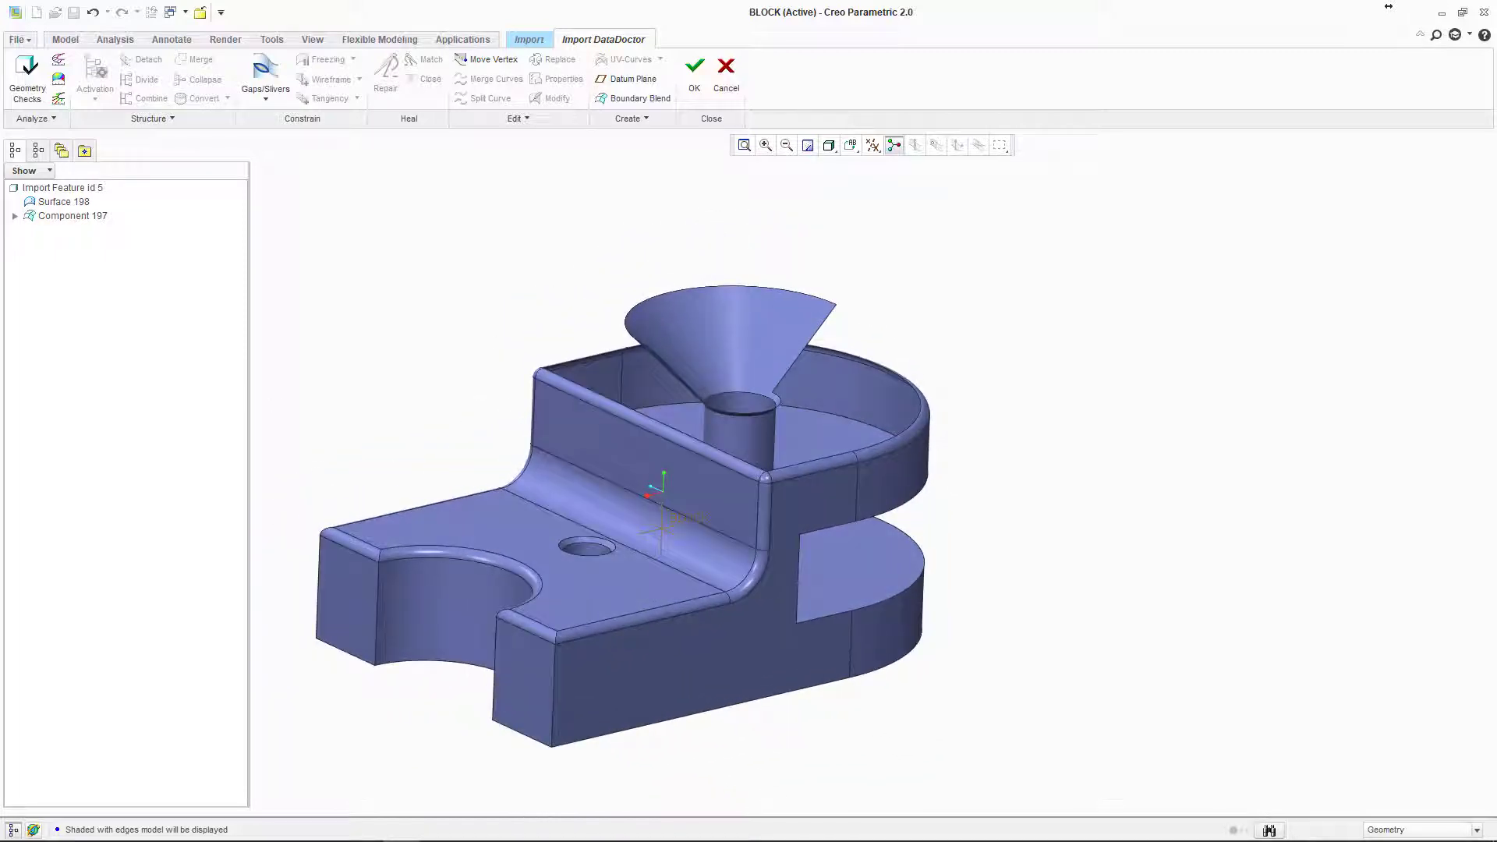
{"action": "scroll", "coordinate": [574, 281], "scroll_direction": "down", "scroll_amount": 3}
{"action": "scroll", "coordinate": [558, 249], "scroll_direction": "down", "scroll_amount": 1}
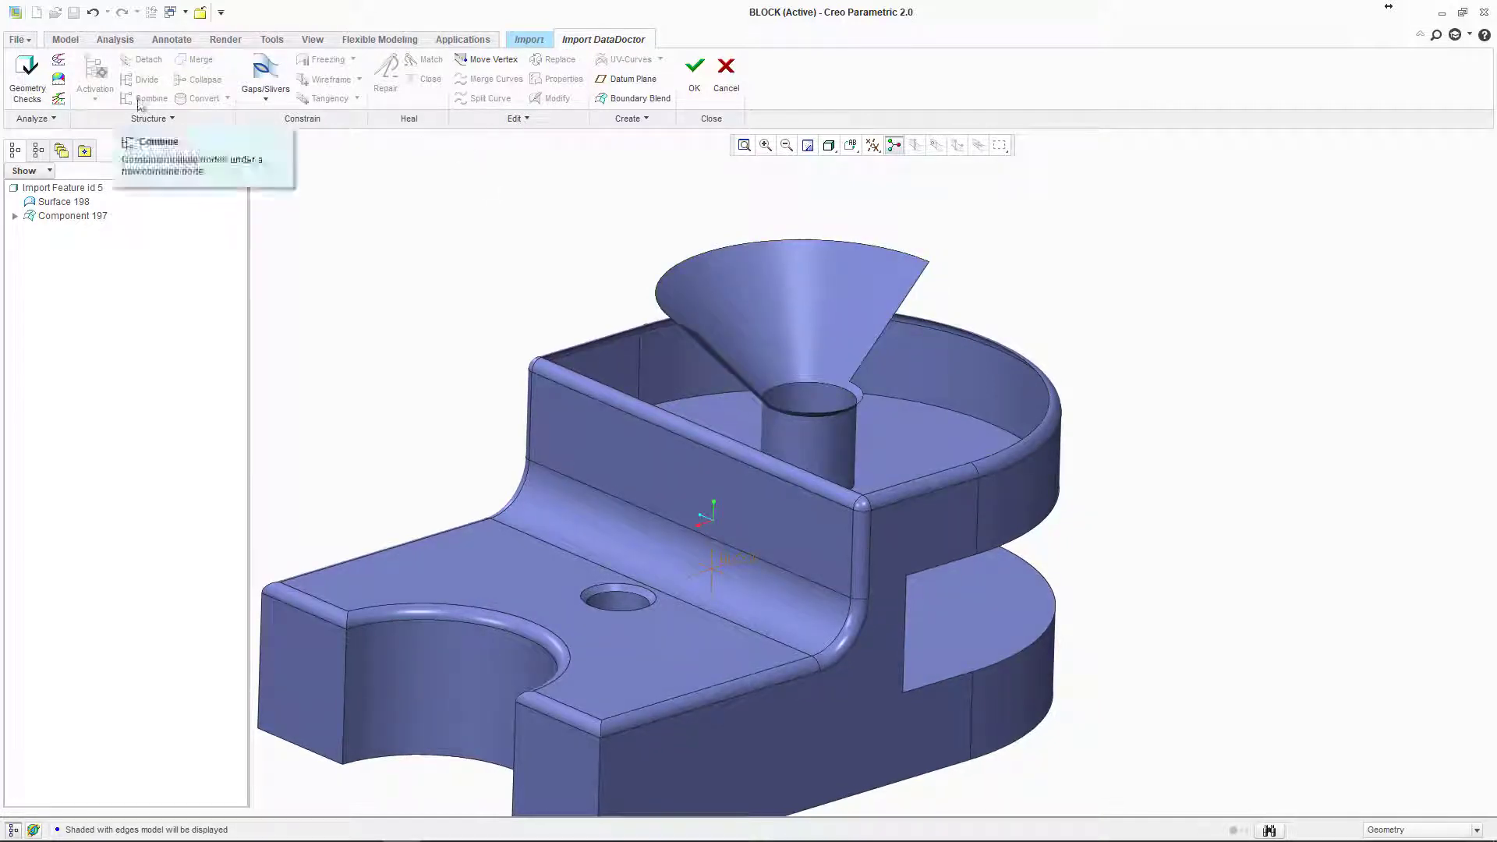
Step: Start an Extend on the conical surface's large upper edge and pull it inward toward the boss by about 15.97
{"action": "left_click", "coordinate": [519, 119]}
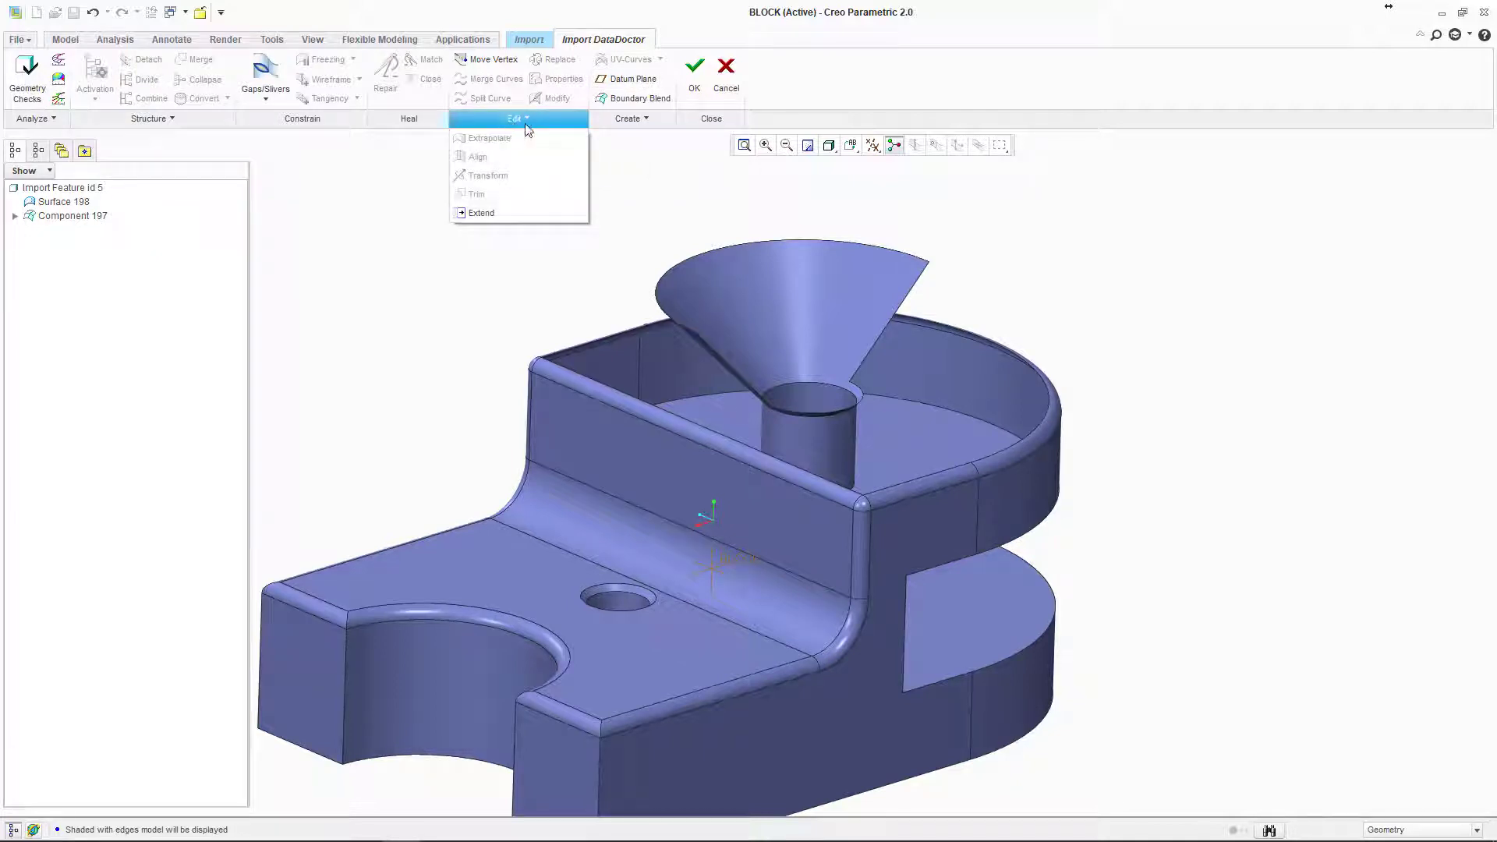
{"action": "left_click", "coordinate": [471, 213]}
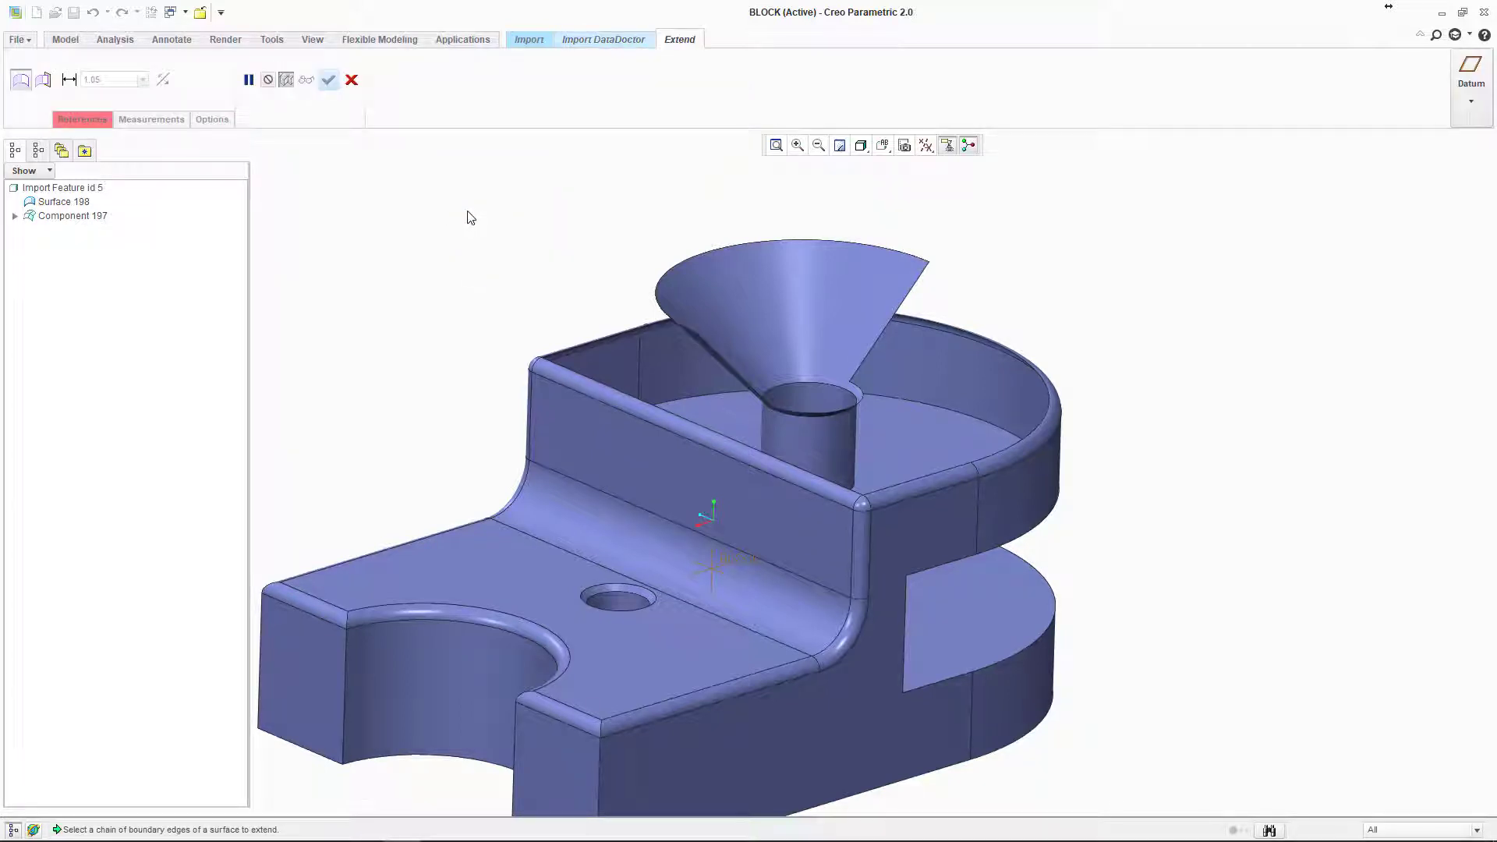
{"action": "left_click", "coordinate": [696, 262]}
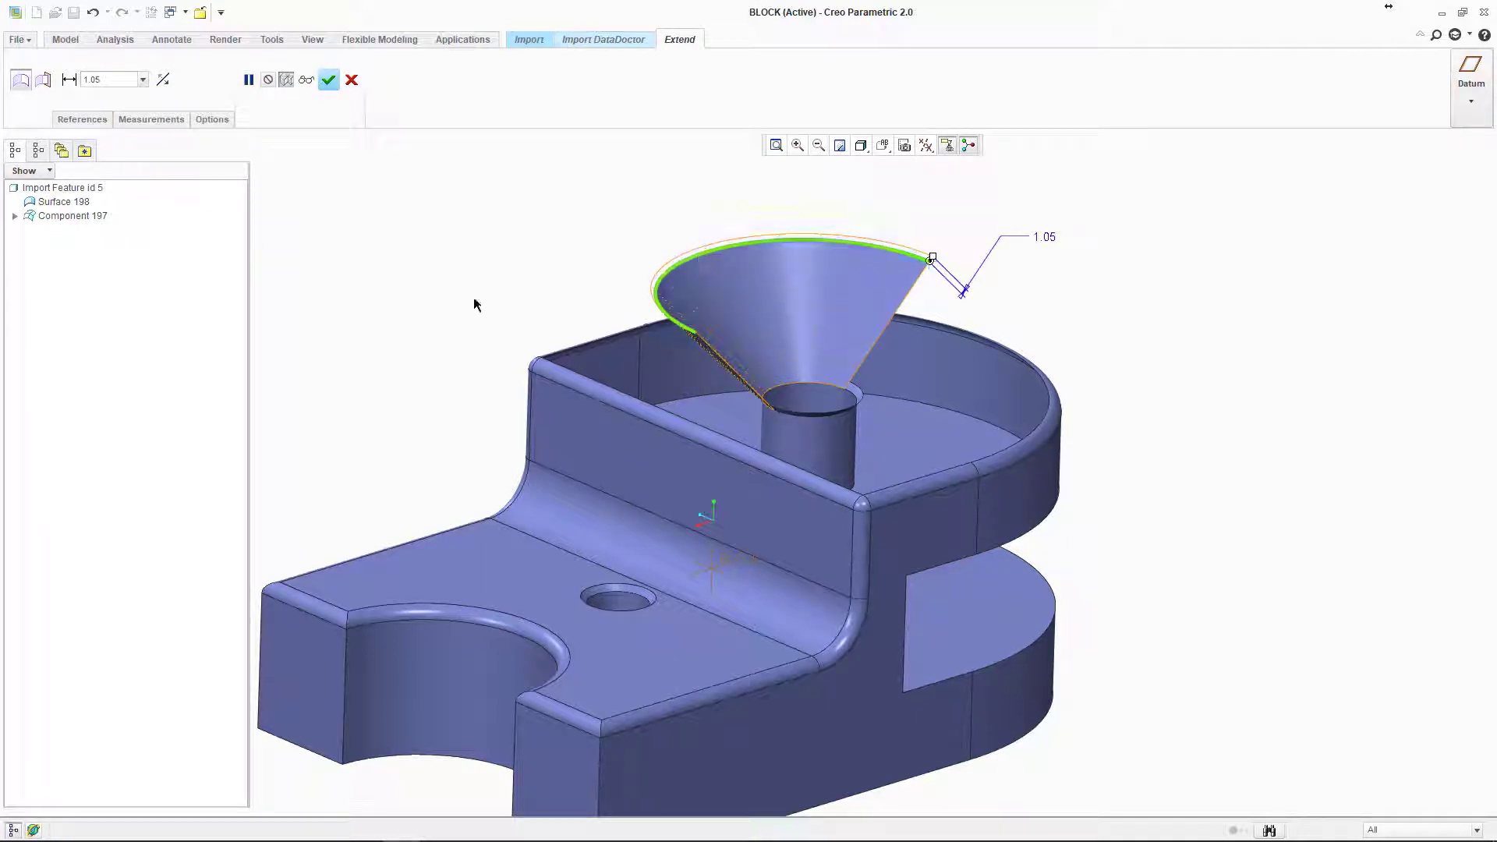
{"action": "middle_click_drag", "start_coordinate": [877, 283], "coordinate": [883, 288]}
{"action": "left_click_drag", "start_coordinate": [884, 288], "coordinate": [780, 393]}
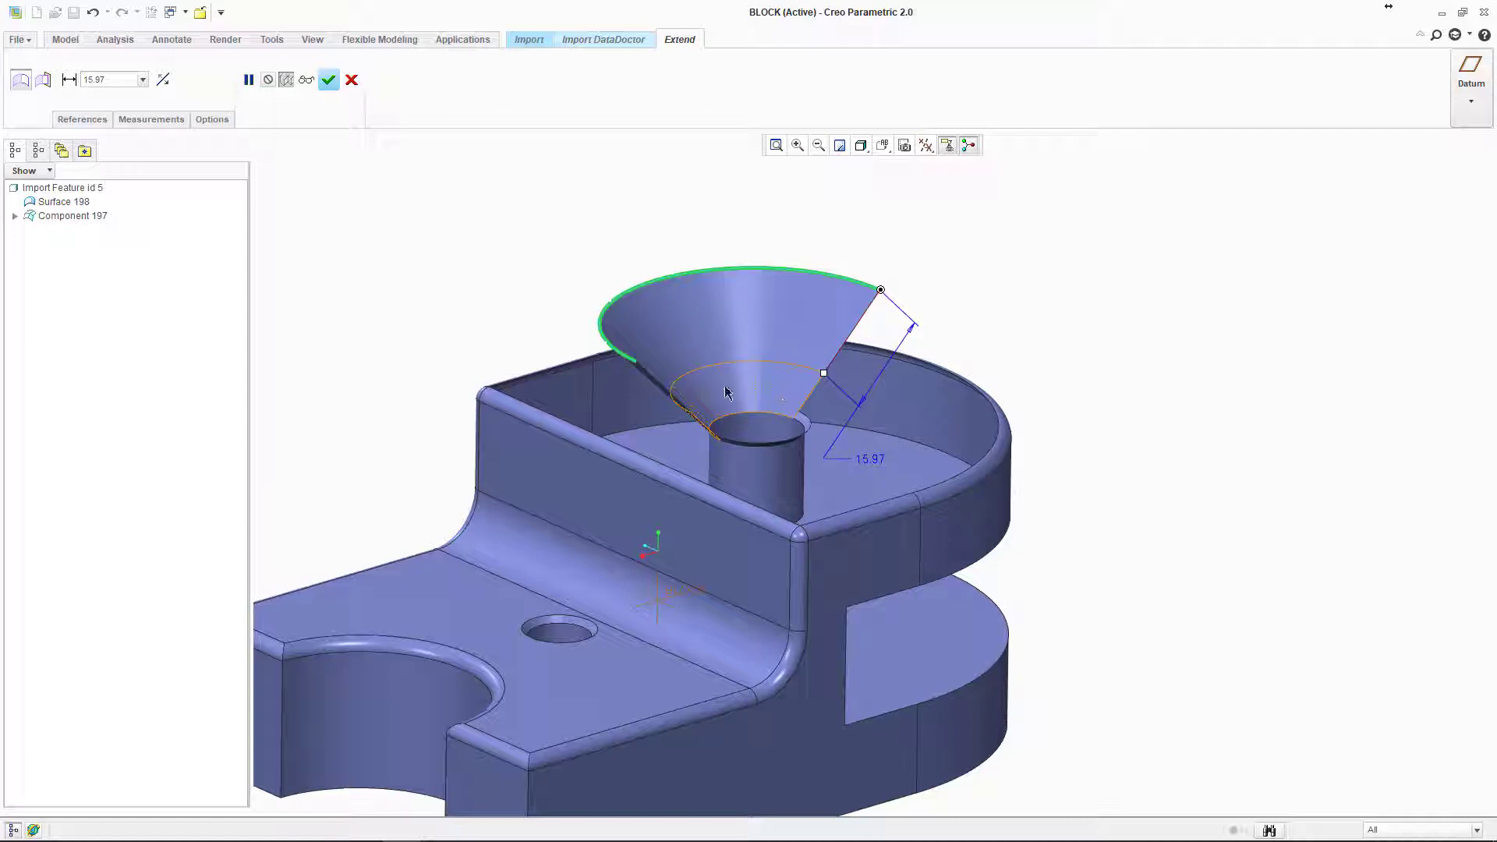
Step: Adjust the Extend distance to 23.25 so the cone's edge meets the intact lower rim around the boss, and complete the feature
{"action": "scroll", "coordinate": [740, 398], "scroll_direction": "down", "scroll_amount": 3}
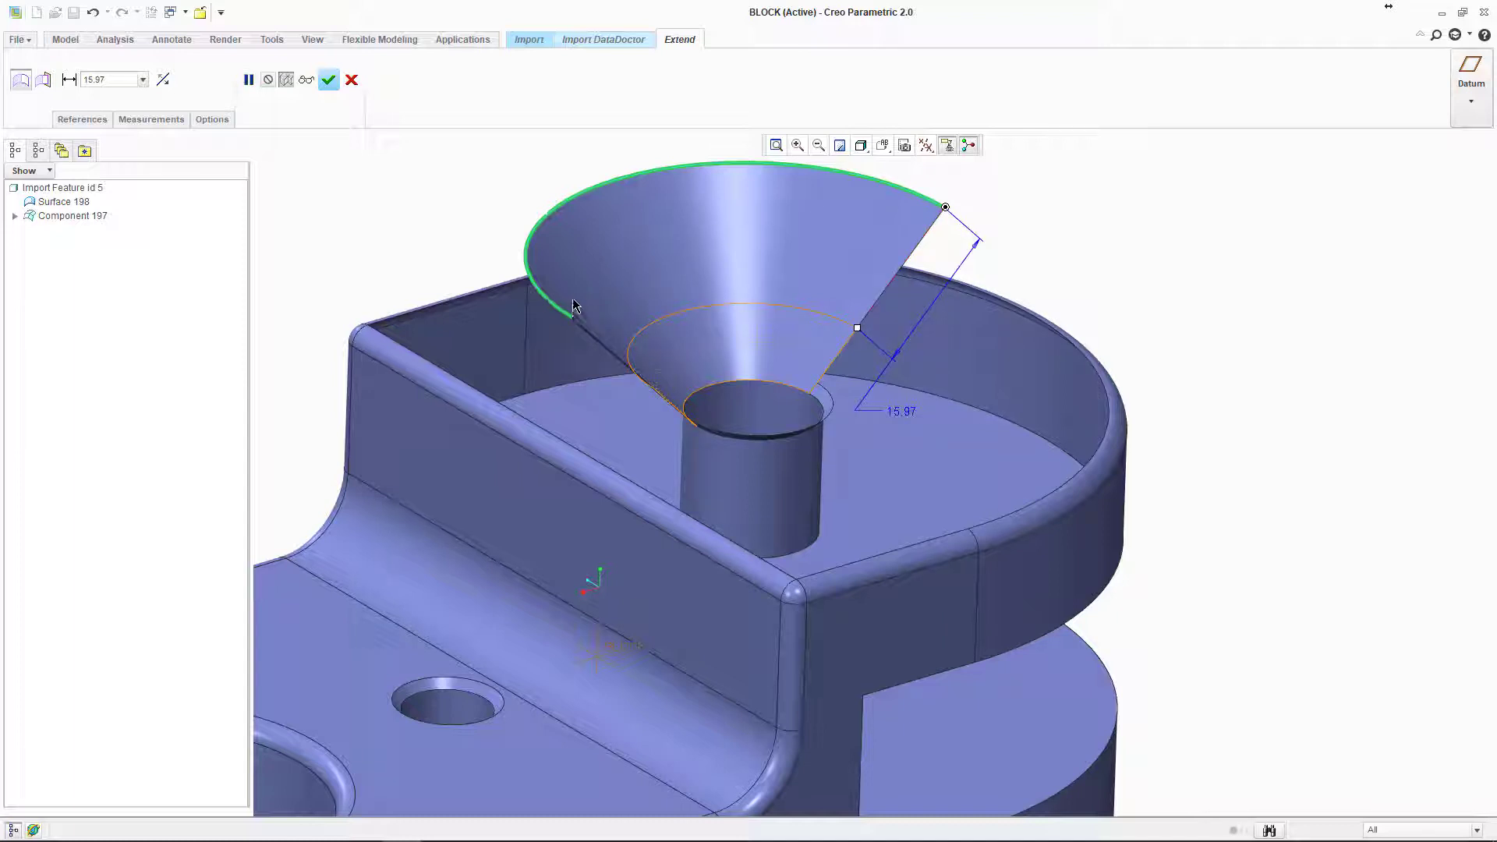
{"action": "scroll", "coordinate": [754, 373], "scroll_direction": "down", "scroll_amount": 5}
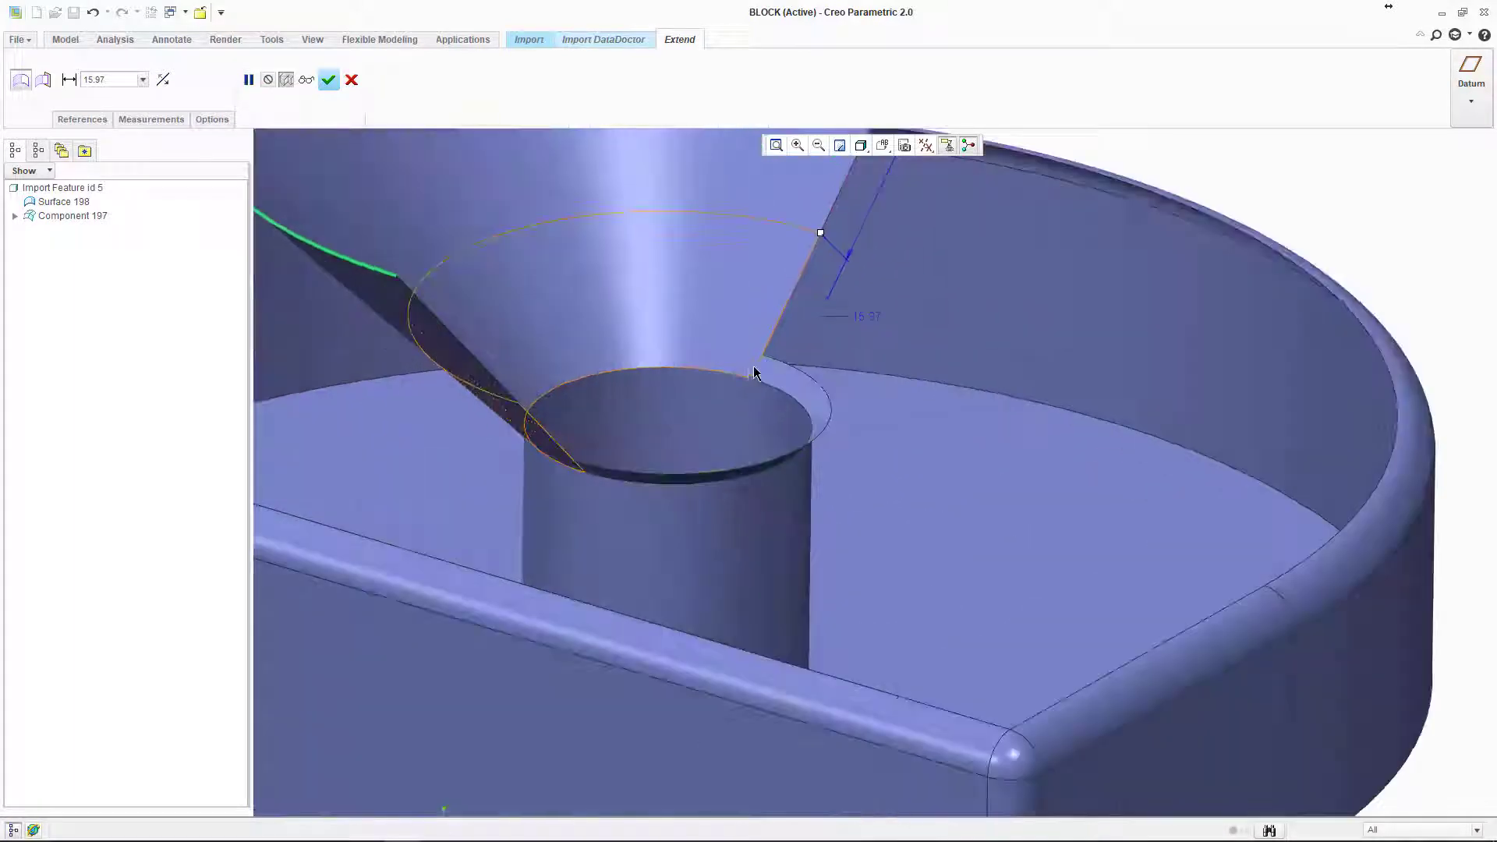
{"action": "middle_click_drag", "start_coordinate": [788, 306], "coordinate": [806, 295]}
{"action": "left_click_drag", "start_coordinate": [813, 235], "coordinate": [760, 348]}
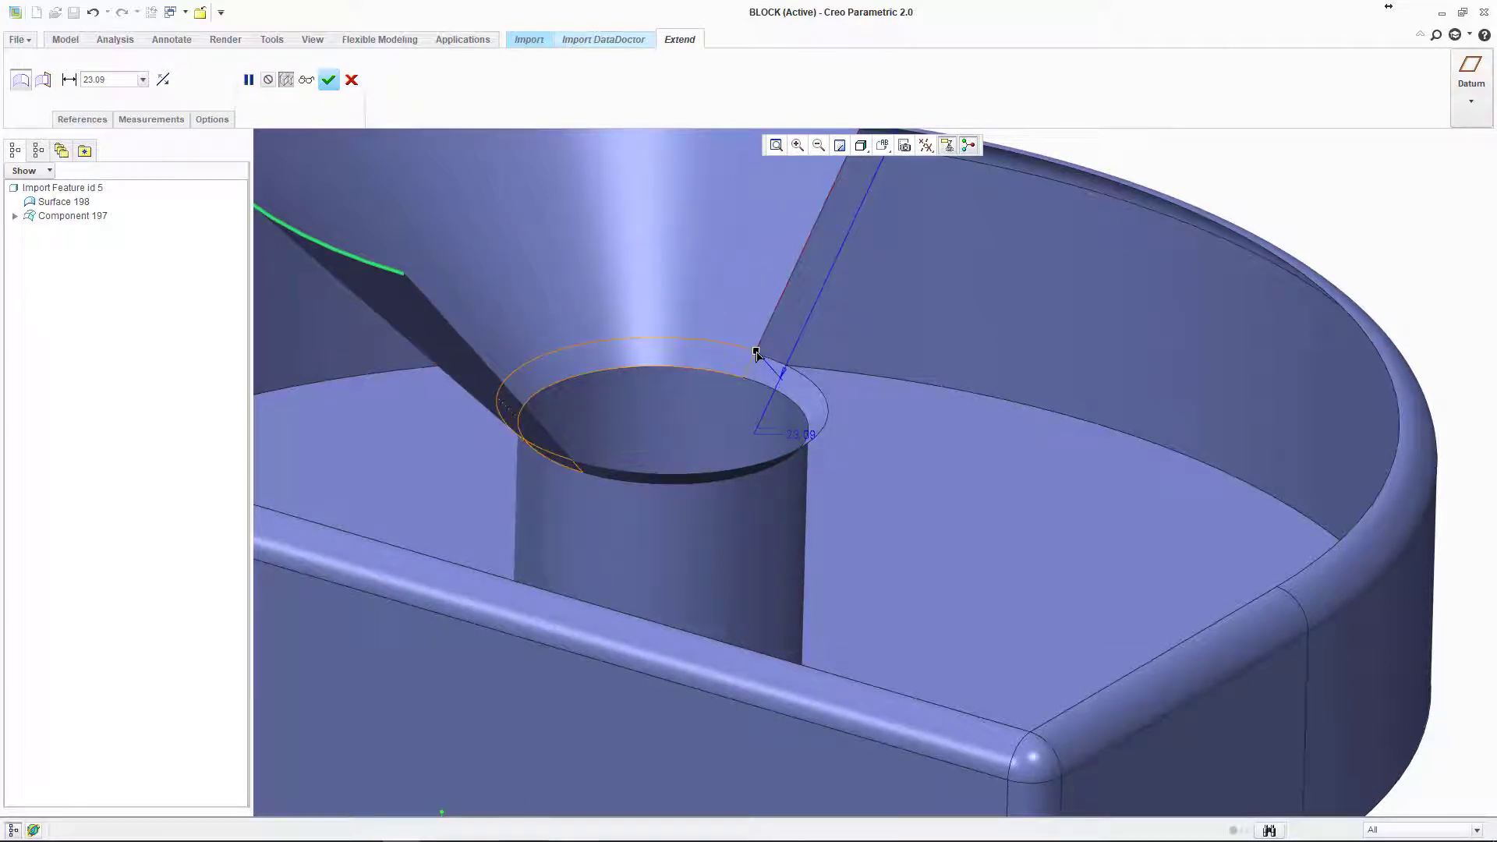
{"action": "scroll", "coordinate": [808, 387], "scroll_direction": "down", "scroll_amount": 8}
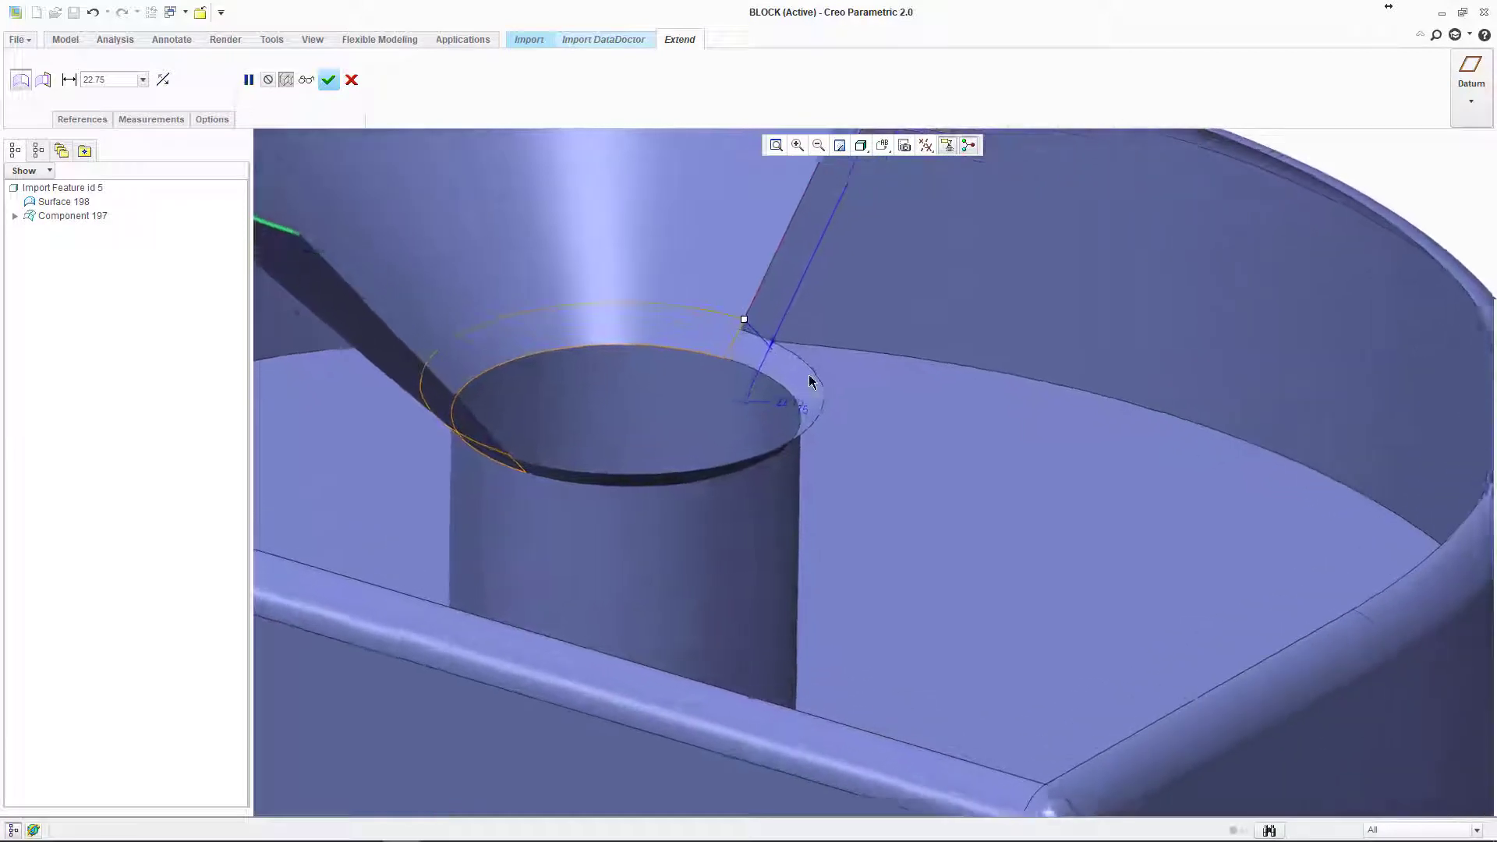
{"action": "scroll", "coordinate": [807, 387], "scroll_direction": "down", "scroll_amount": 4}
{"action": "middle_click_drag", "start_coordinate": [806, 381], "coordinate": [919, 309]}
{"action": "left_click_drag", "start_coordinate": [916, 311], "coordinate": [855, 424]}
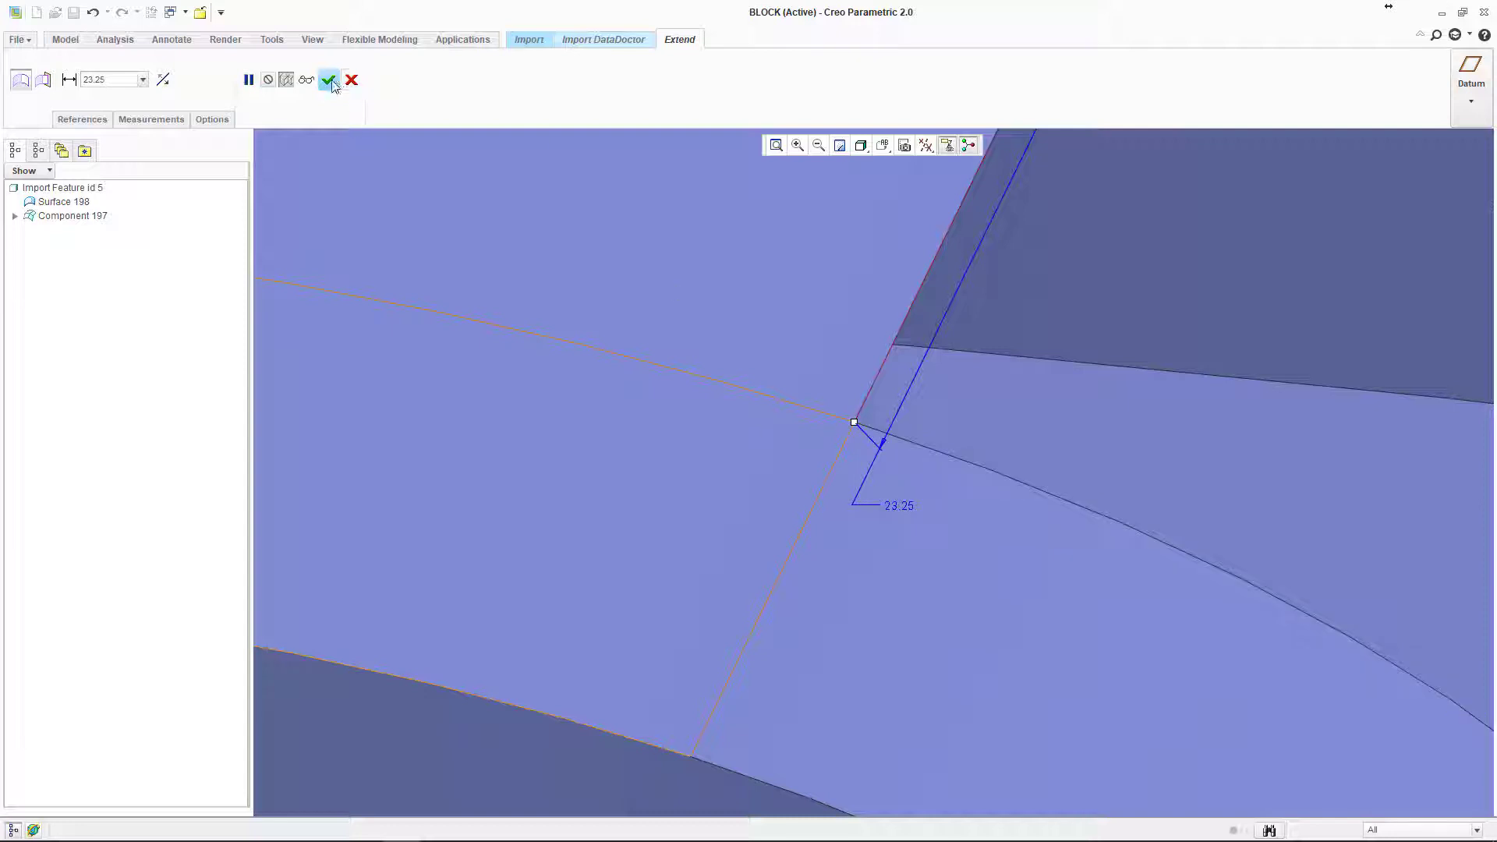
{"action": "left_click", "coordinate": [328, 80]}
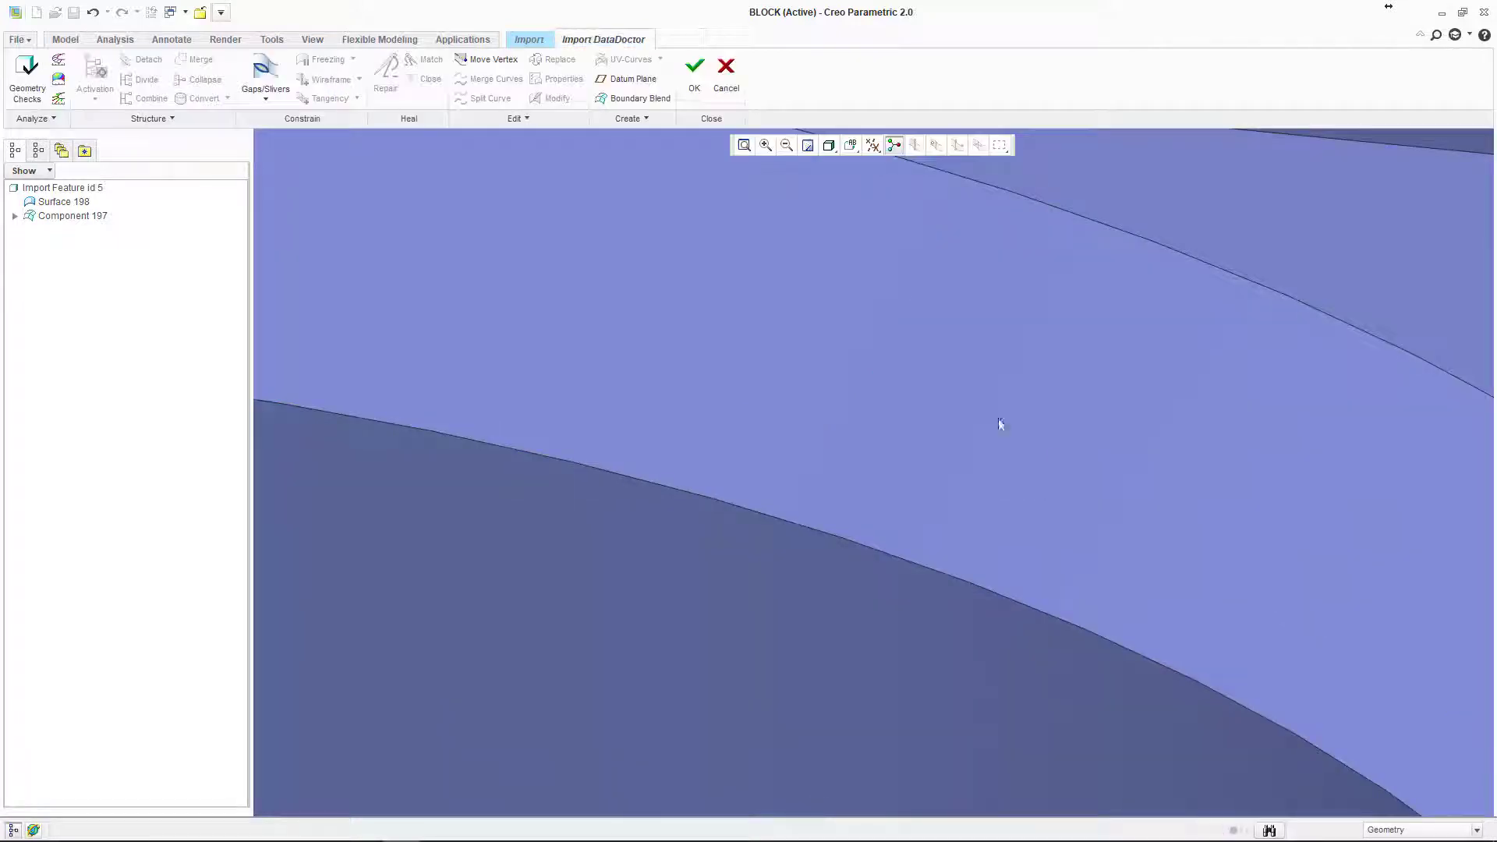
Step: Examine the extended cone's upper edge around the boss up close and the block's open rim from farther out
{"action": "scroll", "coordinate": [1026, 451], "scroll_direction": "down", "scroll_amount": 5}
{"action": "middle_click_drag", "start_coordinate": [1022, 456], "coordinate": [1009, 394]}
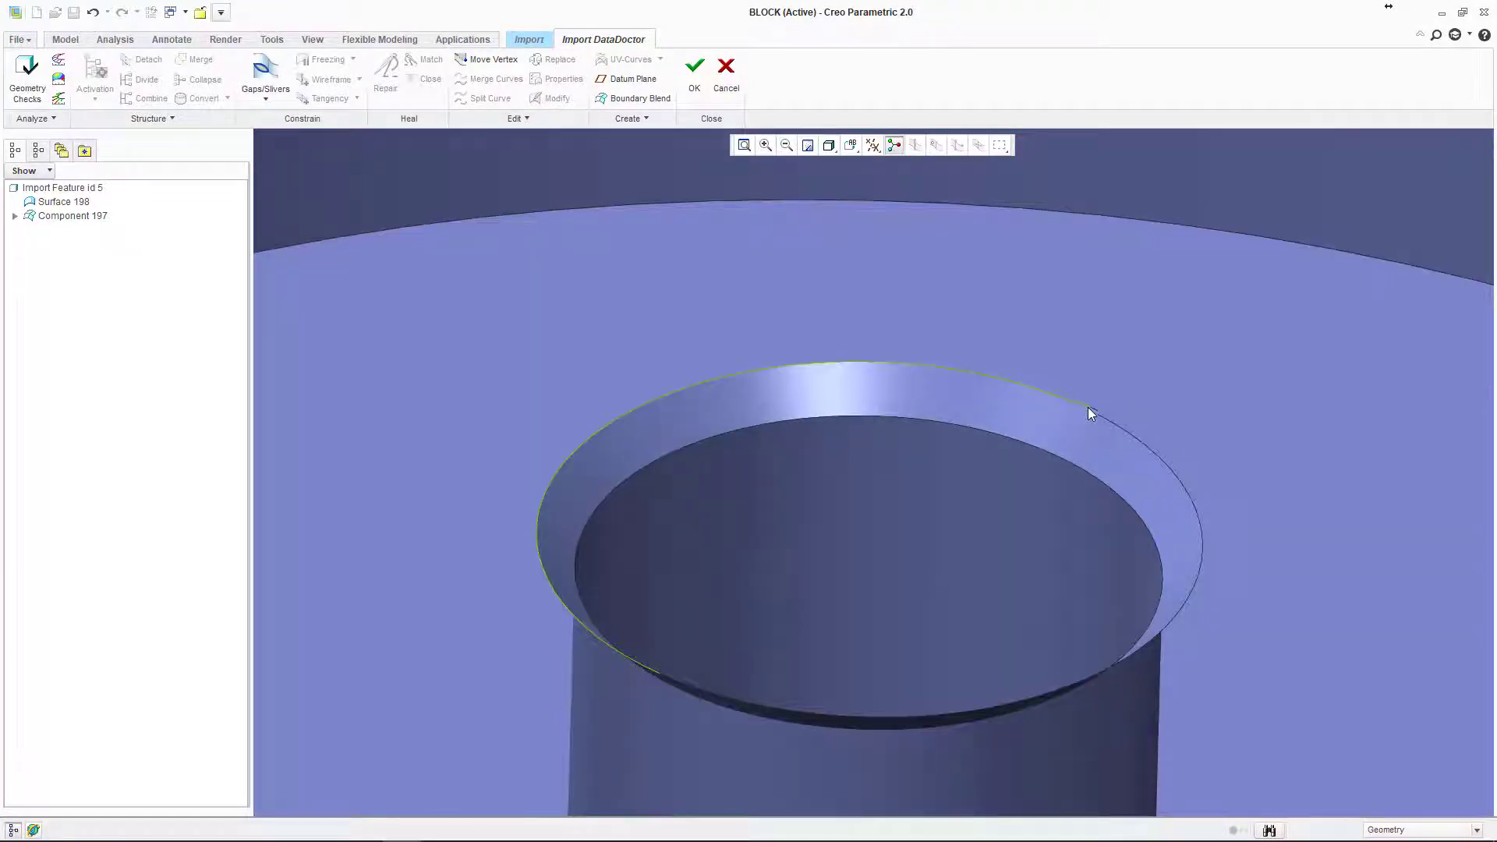
{"action": "scroll", "coordinate": [1074, 402], "scroll_direction": "up", "scroll_amount": 10}
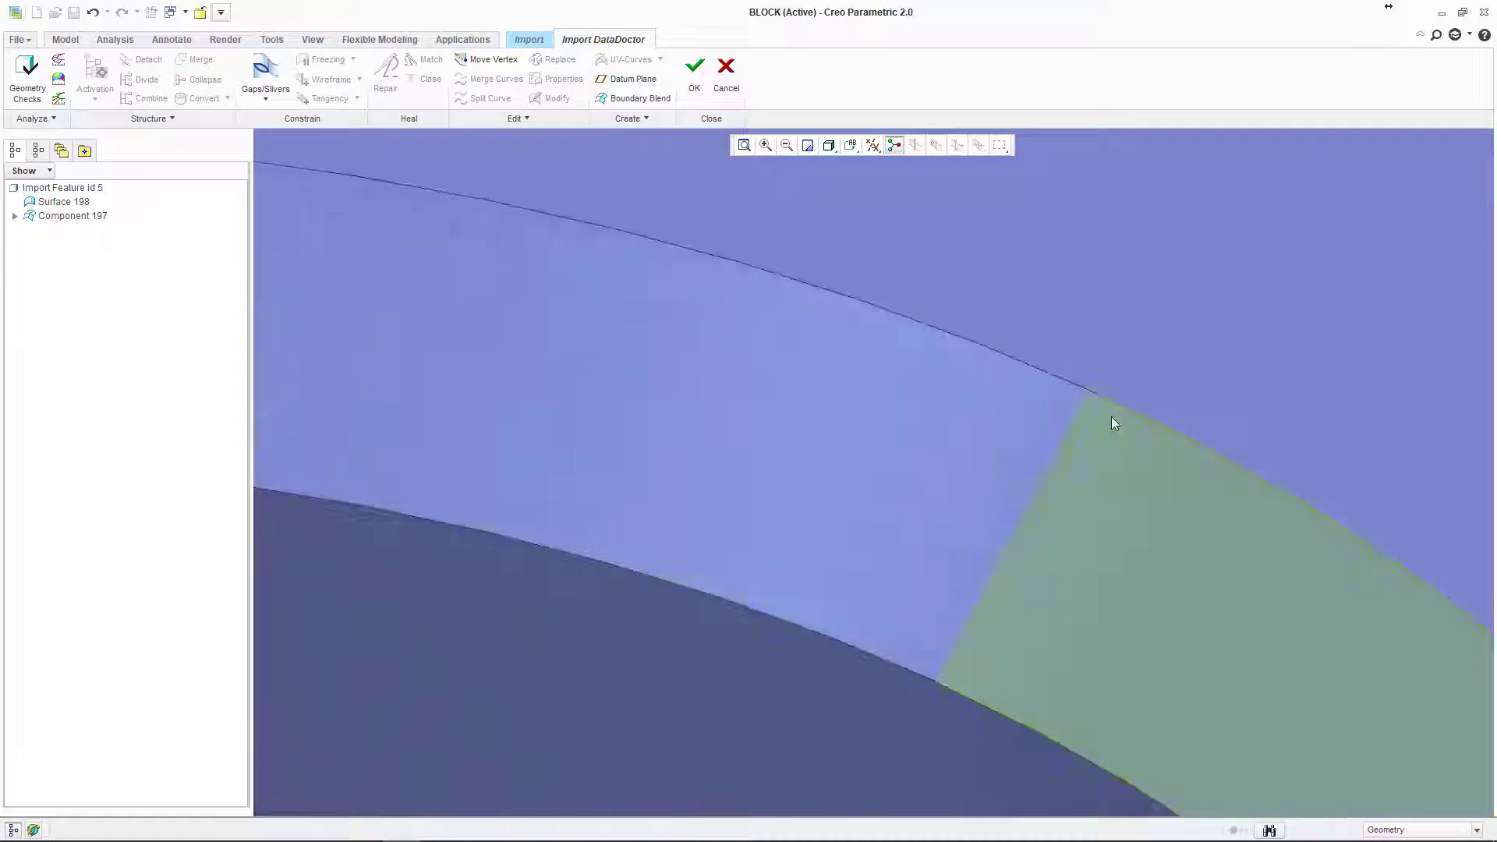
{"action": "scroll", "coordinate": [1078, 362], "scroll_direction": "up", "scroll_amount": 1}
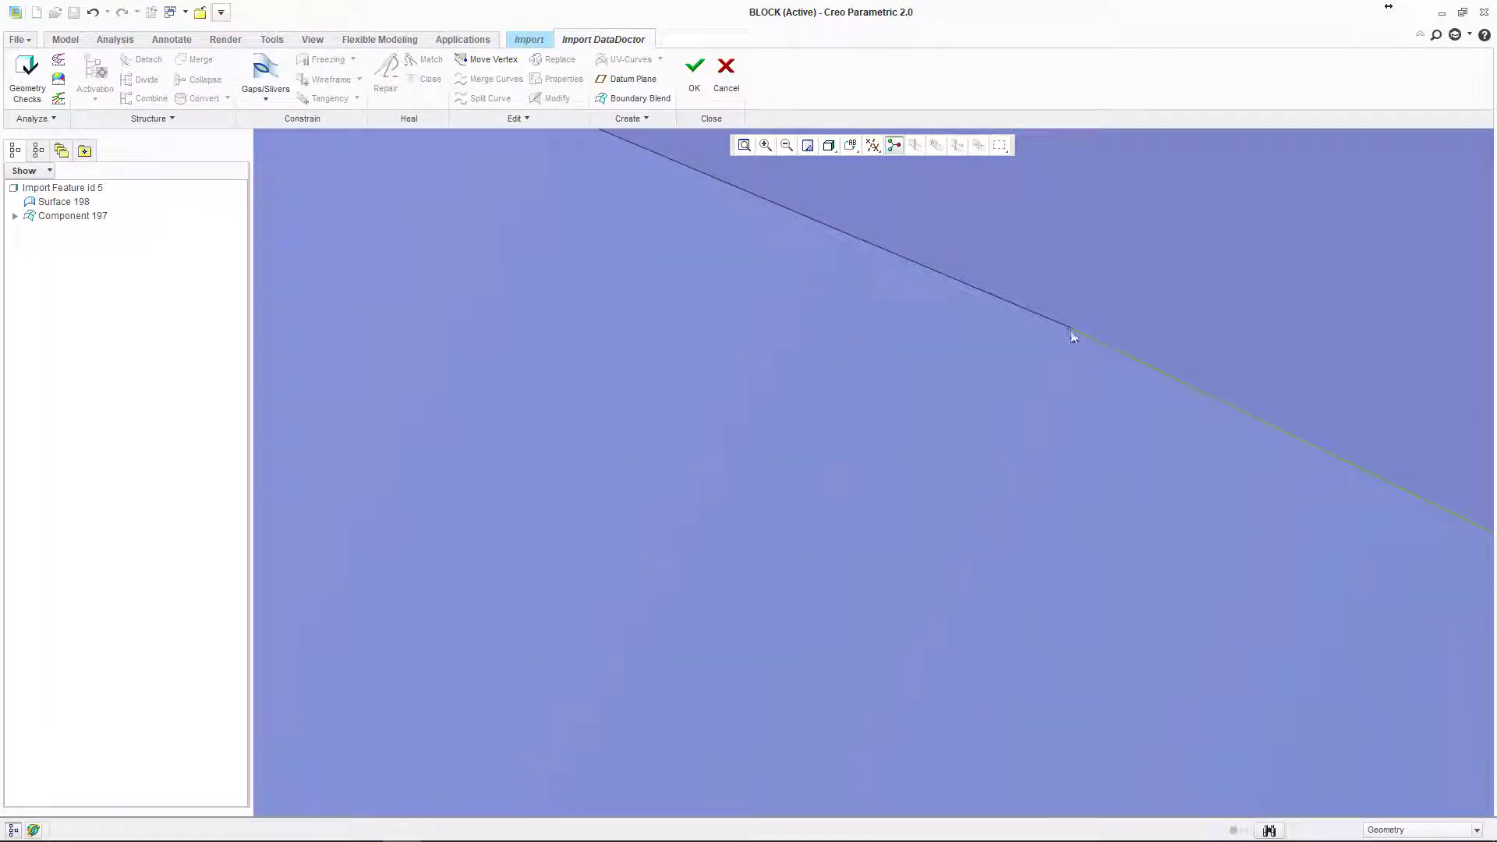
{"action": "scroll", "coordinate": [1045, 325], "scroll_direction": "down", "scroll_amount": 5}
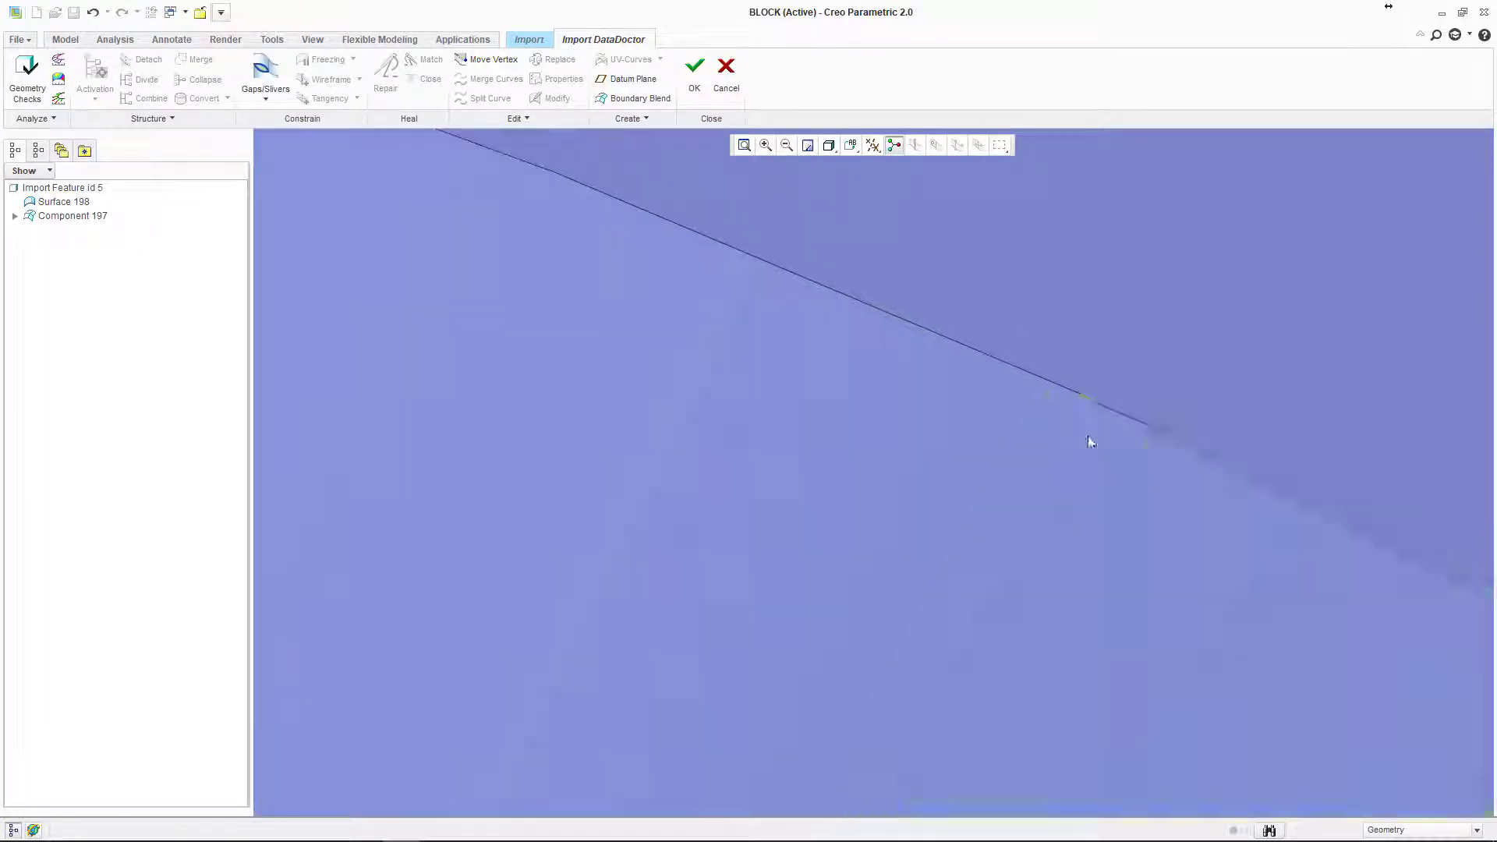
{"action": "scroll", "coordinate": [1047, 543], "scroll_direction": "down", "scroll_amount": 8}
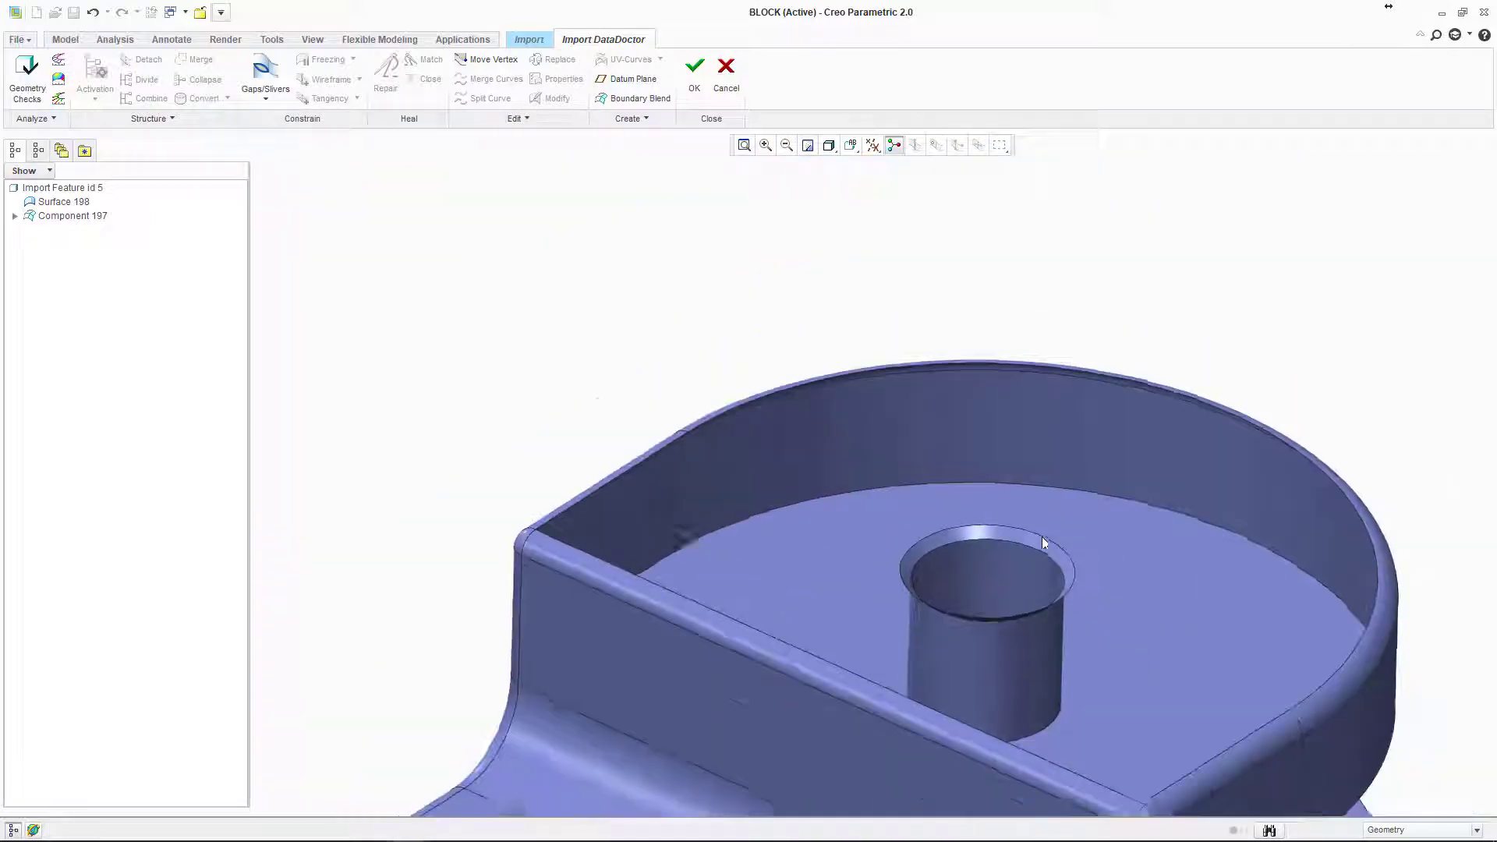
{"action": "scroll", "coordinate": [1030, 532], "scroll_direction": "down", "scroll_amount": 5}
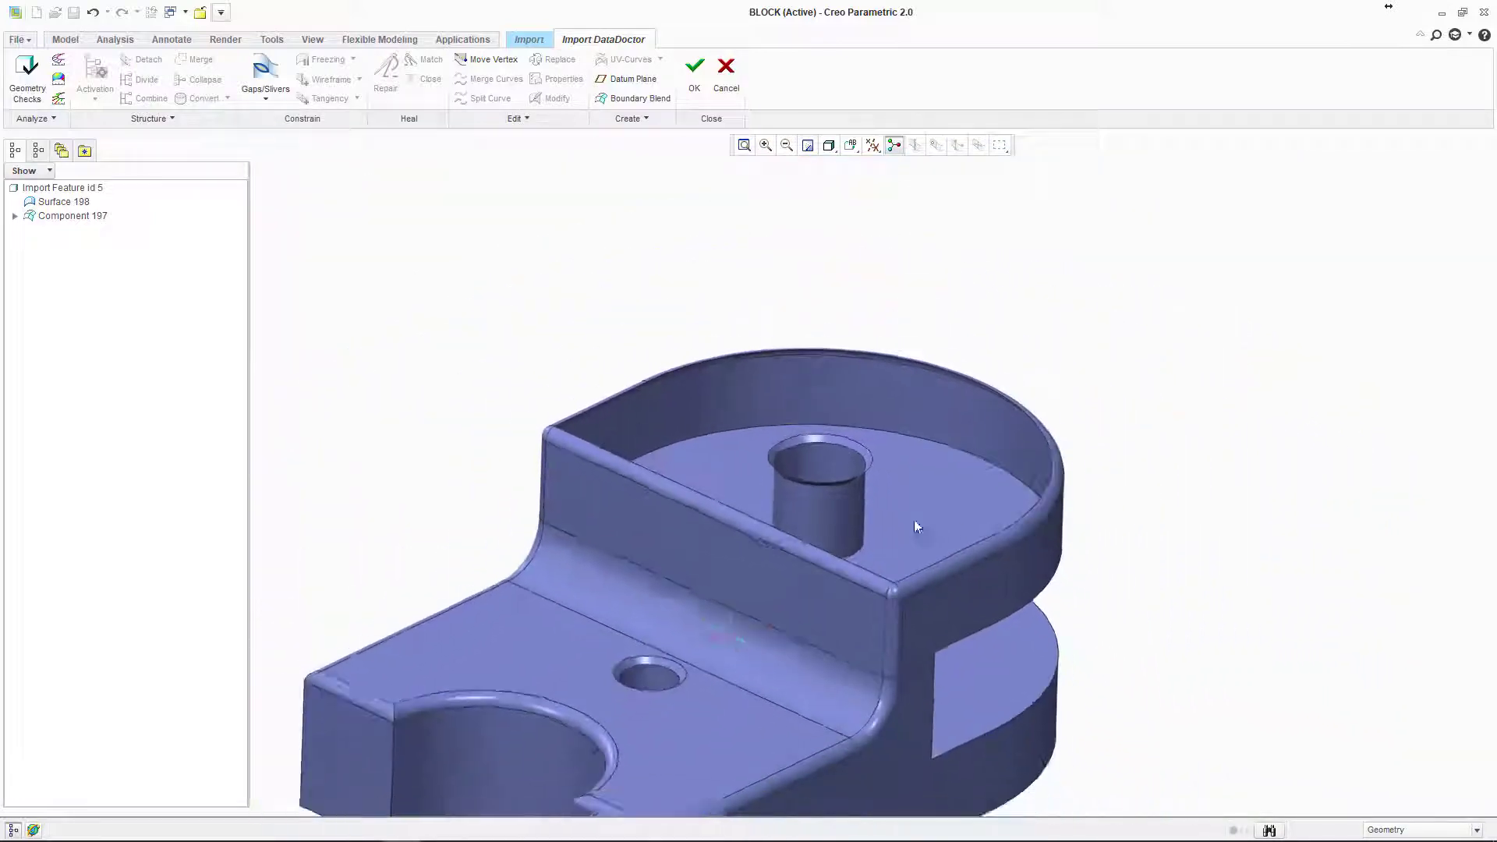
{"action": "scroll", "coordinate": [842, 448], "scroll_direction": "up", "scroll_amount": 2}
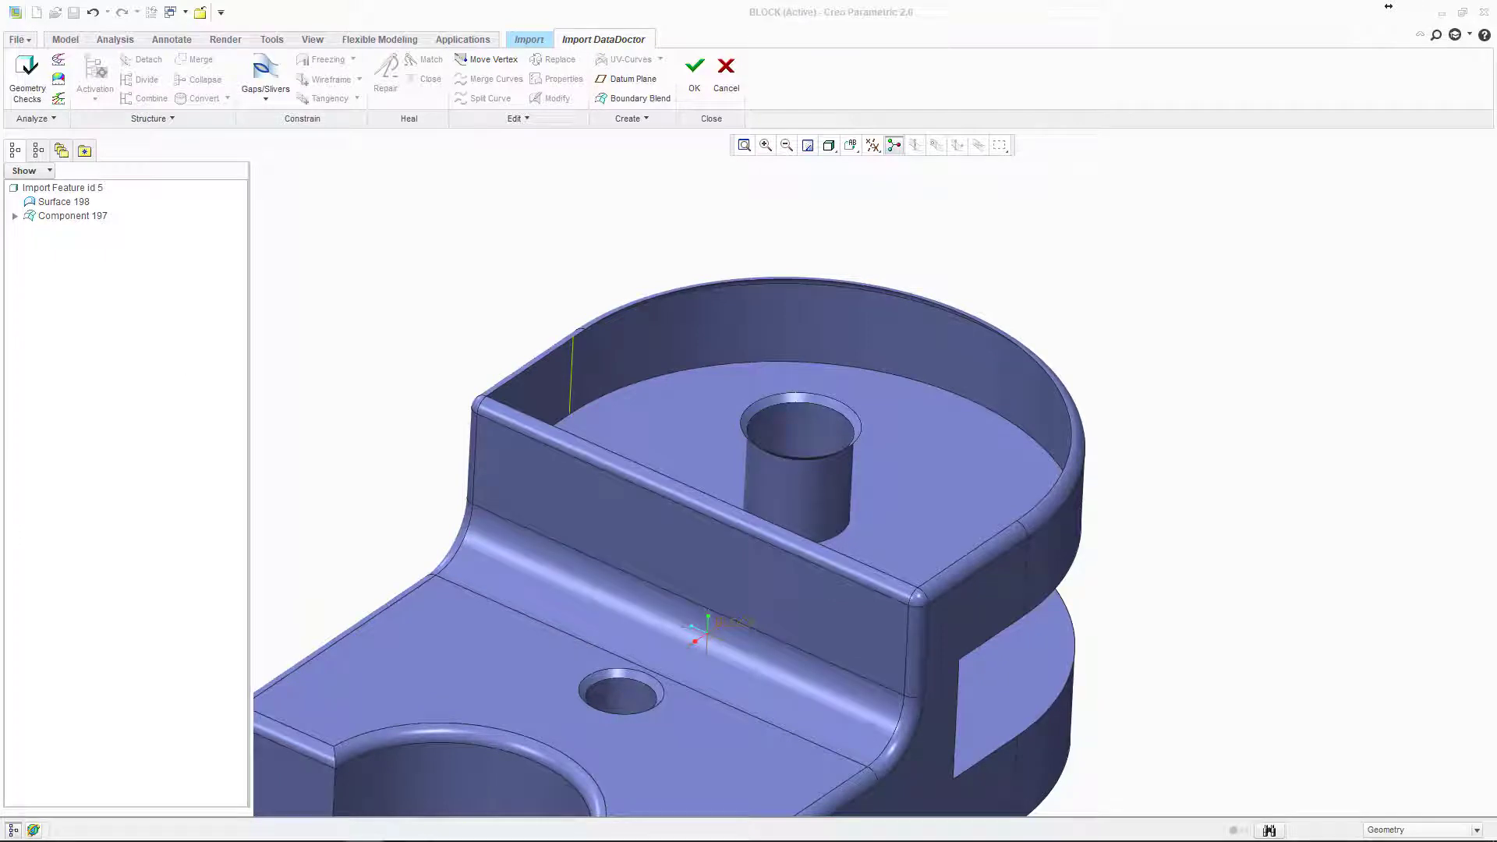
{"action": "left_click", "coordinate": [410, 320]}
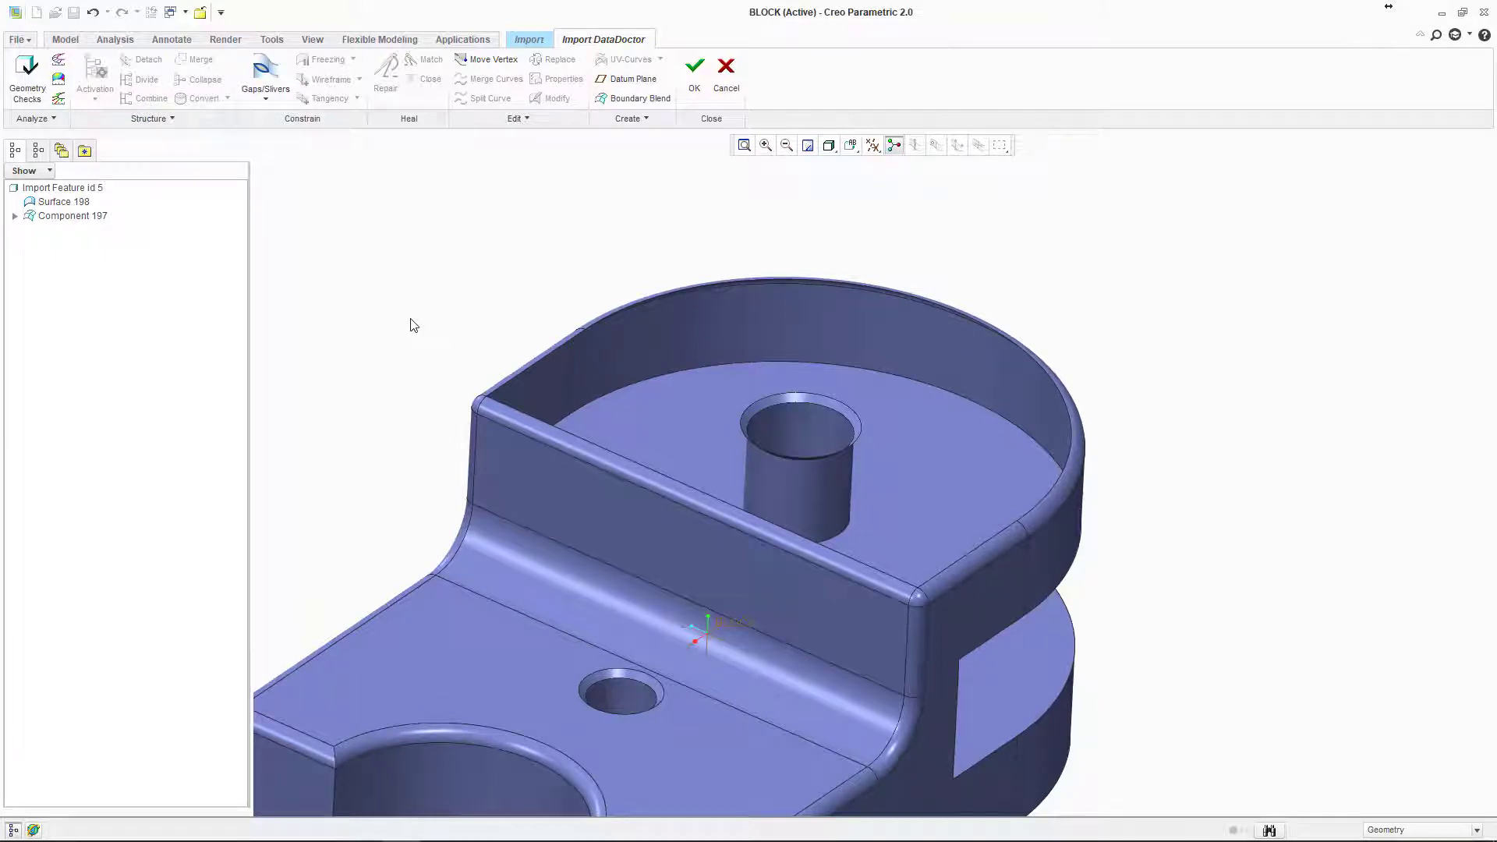
{"action": "middle_click_drag", "start_coordinate": [411, 320], "coordinate": [455, 337]}
{"action": "scroll", "coordinate": [455, 337], "scroll_direction": "down", "scroll_amount": 3}
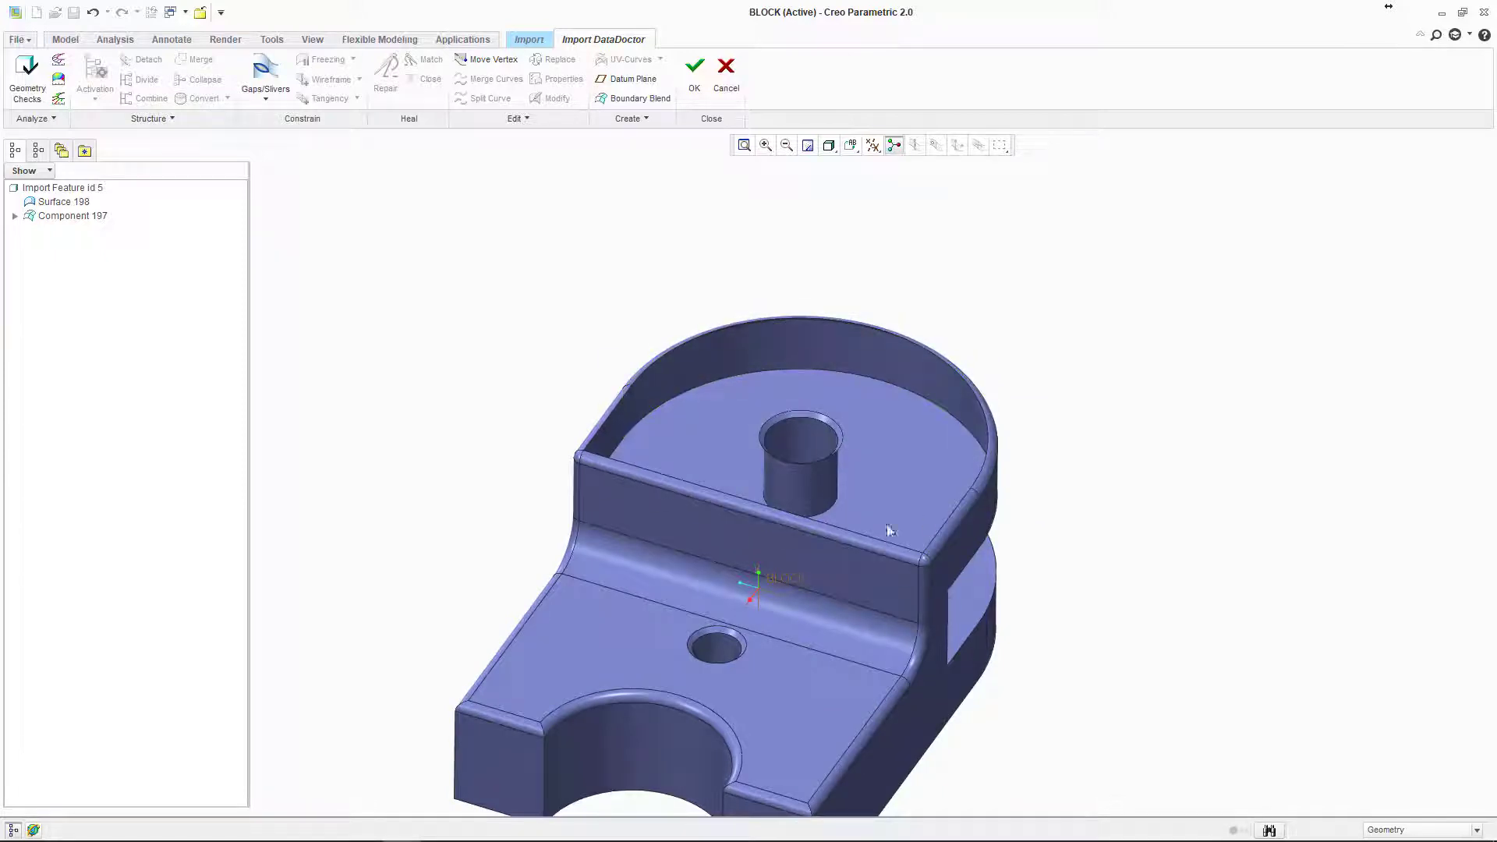
Step: Highlight the closed inner rim loop around the pocket, examine the missing top face's boundary, and clear the selection
{"action": "middle_click_drag", "start_coordinate": [938, 502], "coordinate": [863, 528]}
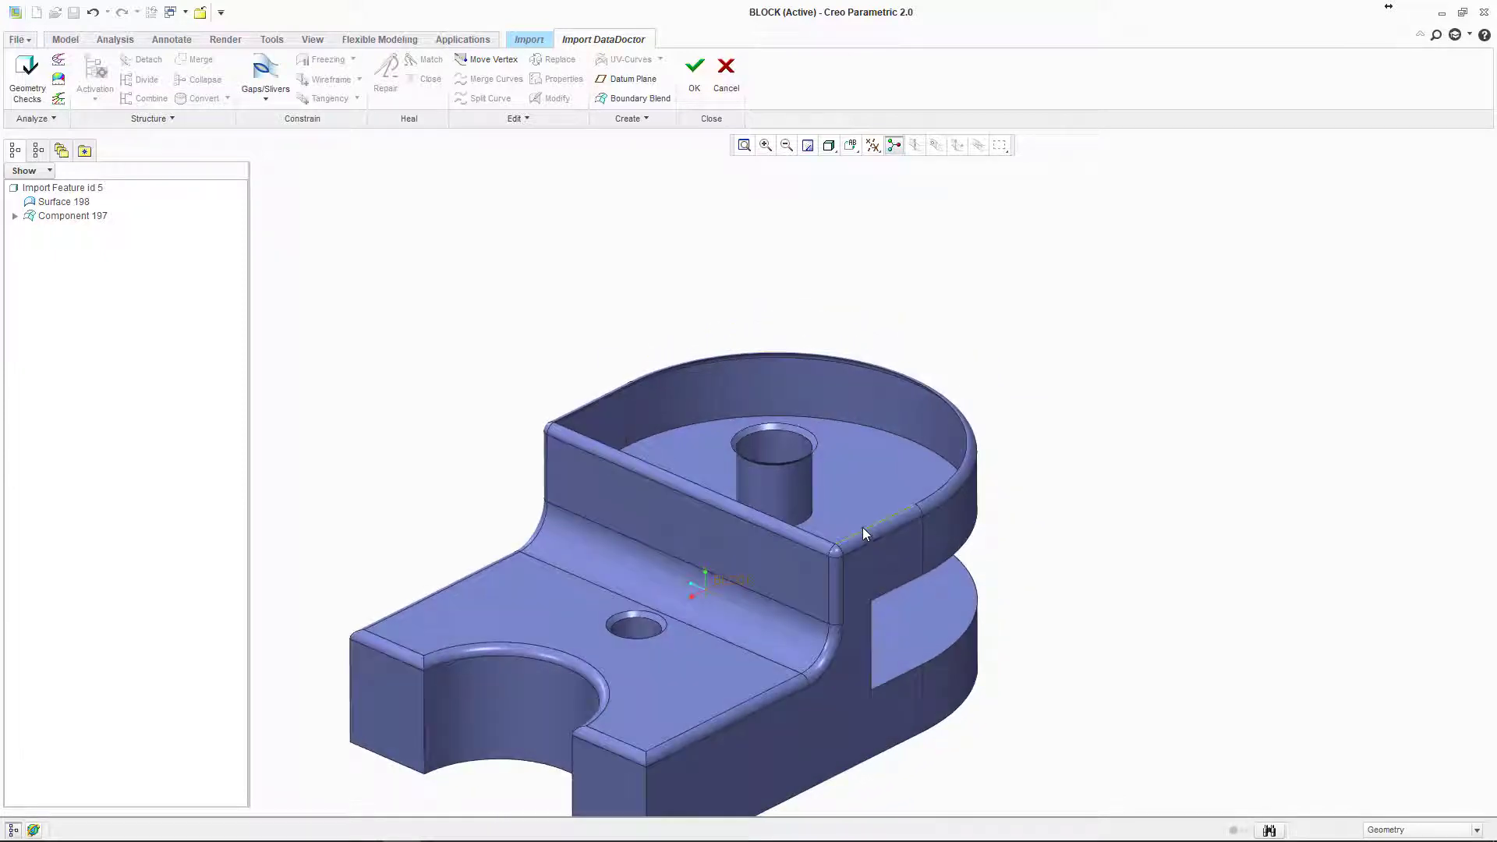
{"action": "left_click", "coordinate": [863, 529]}
{"action": "left_click", "coordinate": [924, 497], "text": "shift"}
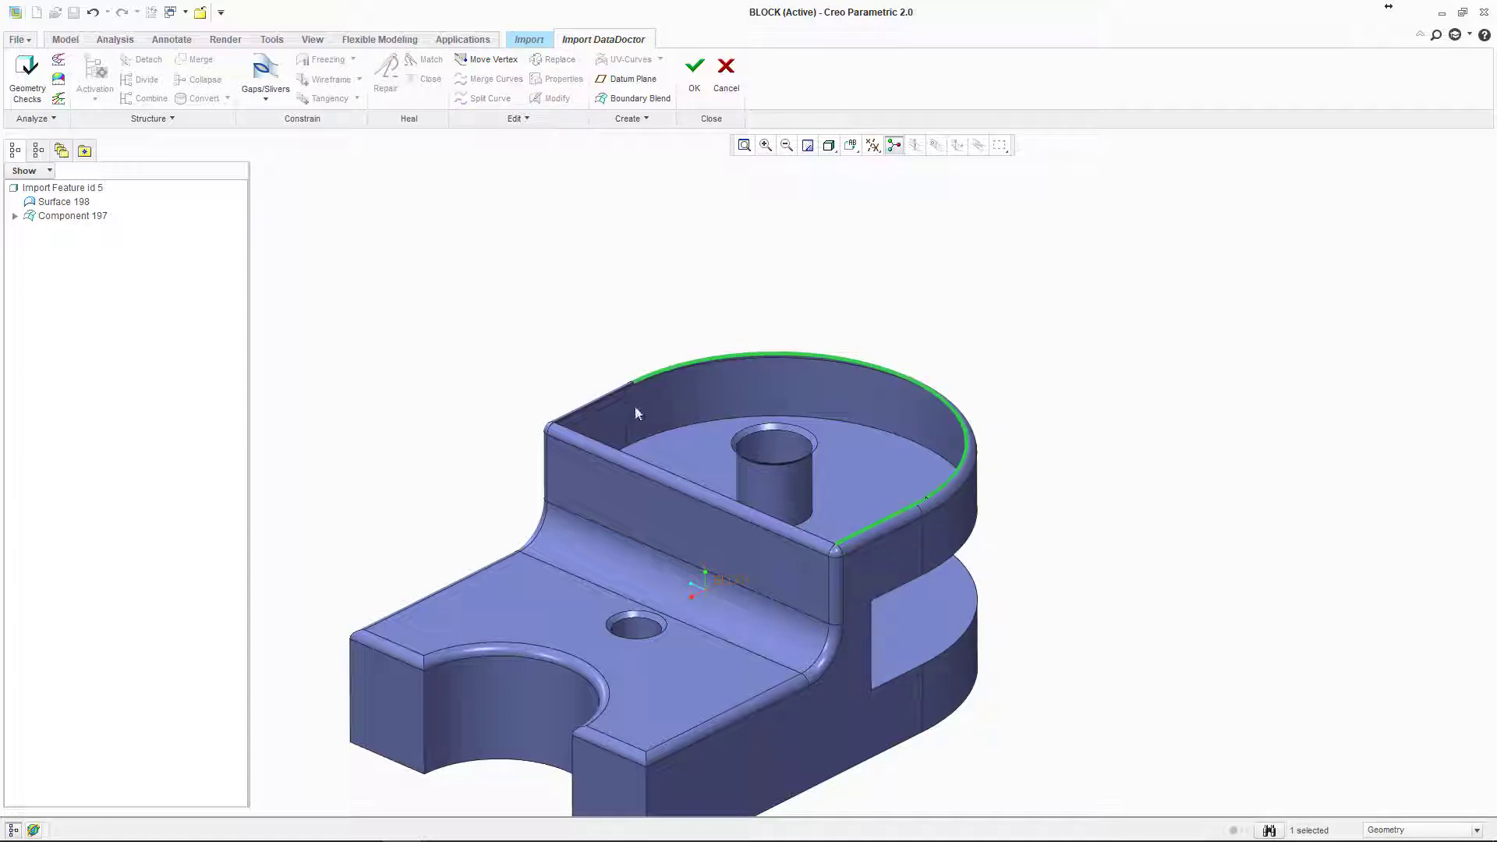
{"action": "left_click", "coordinate": [578, 427], "text": "shift"}
{"action": "middle_click_drag", "start_coordinate": [602, 433], "coordinate": [777, 437]}
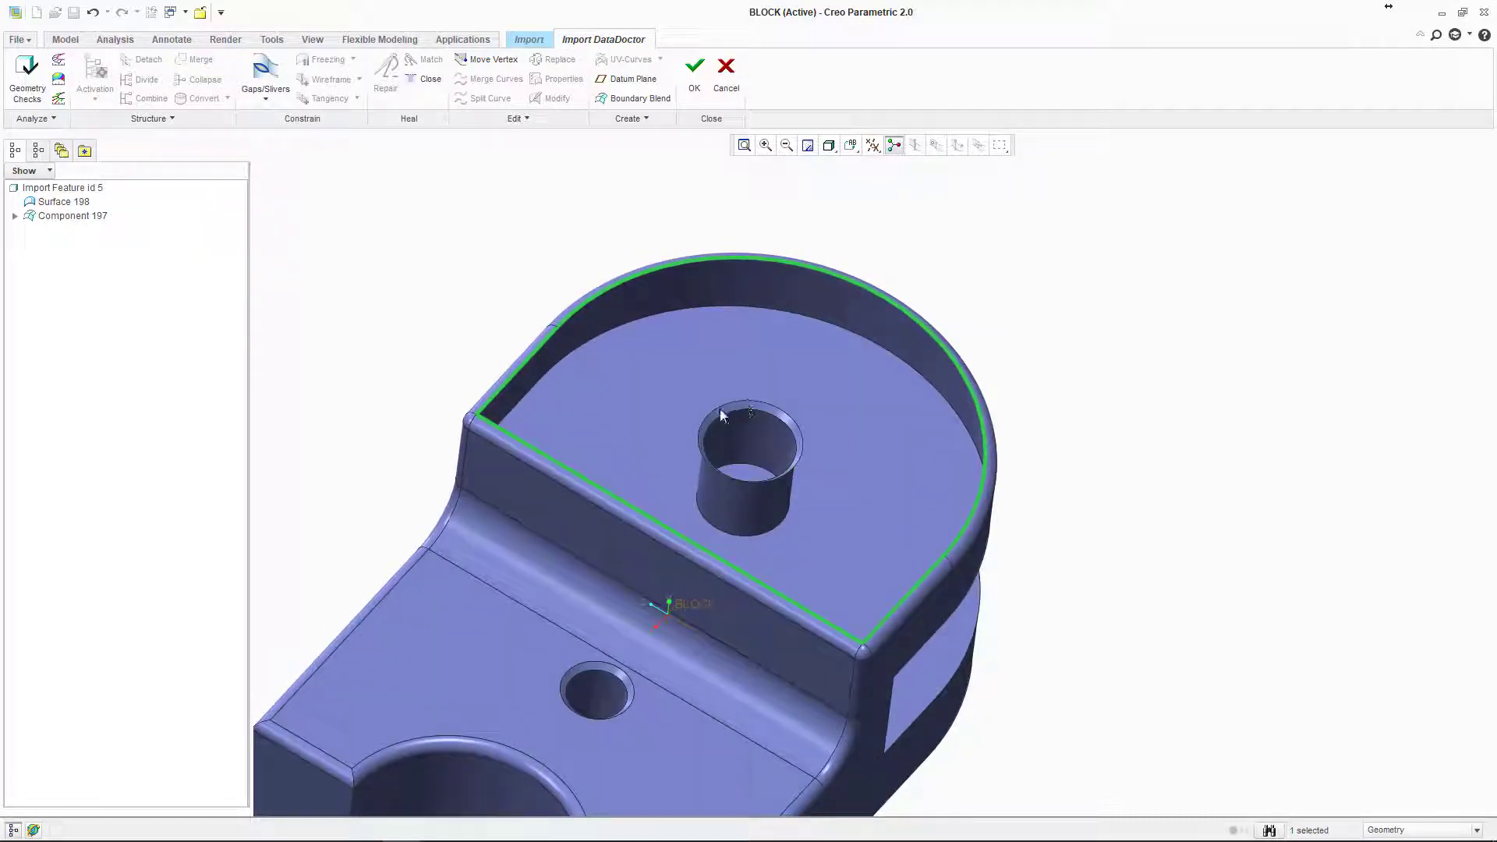
{"action": "middle_click_drag", "start_coordinate": [732, 455], "coordinate": [765, 425]}
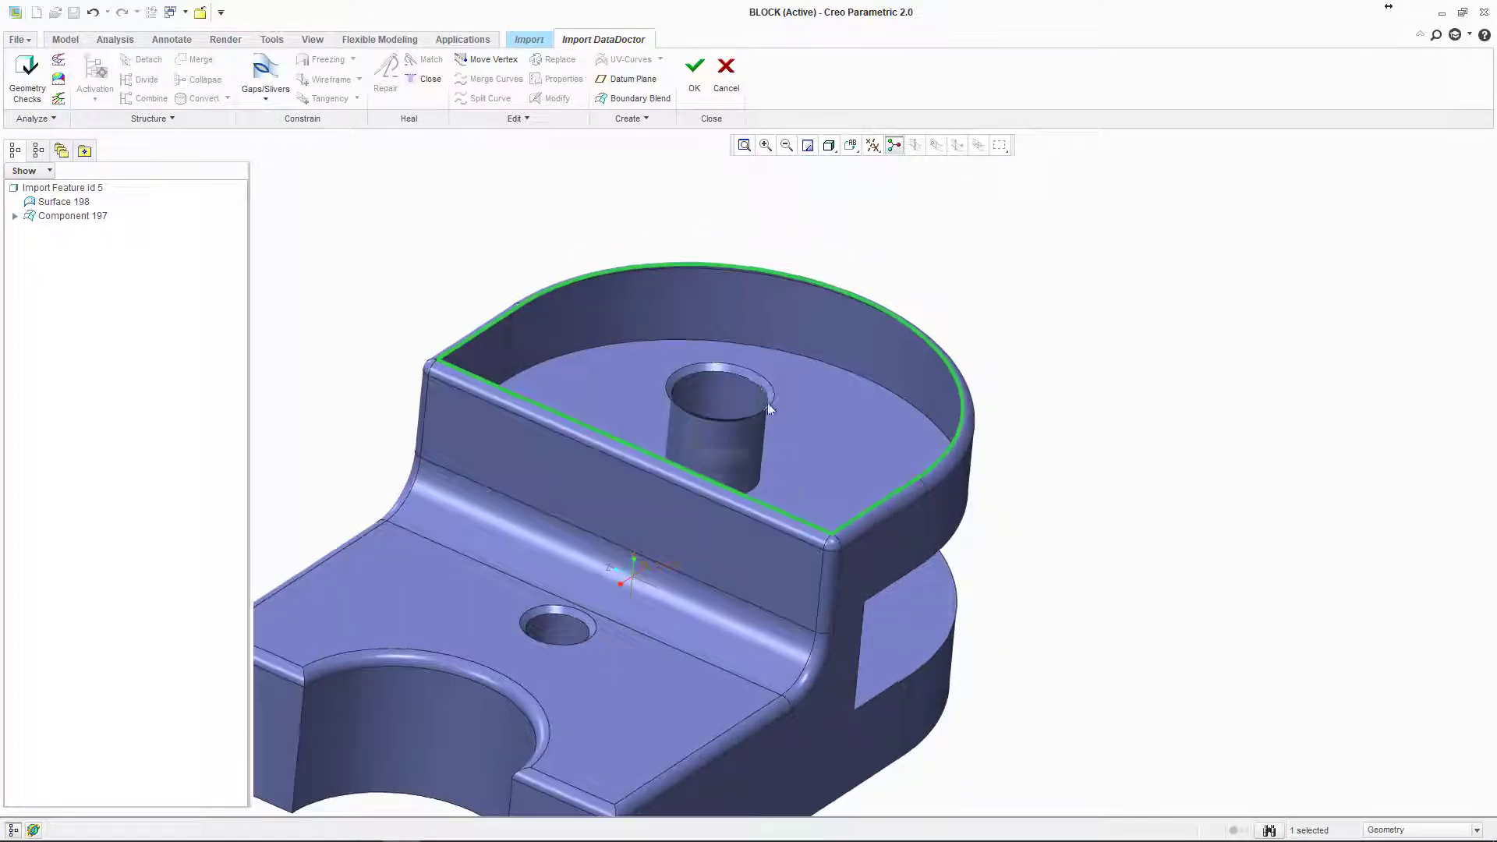
{"action": "middle_click_drag", "start_coordinate": [1026, 386], "coordinate": [1068, 329]}
{"action": "left_click", "coordinate": [1068, 329]}
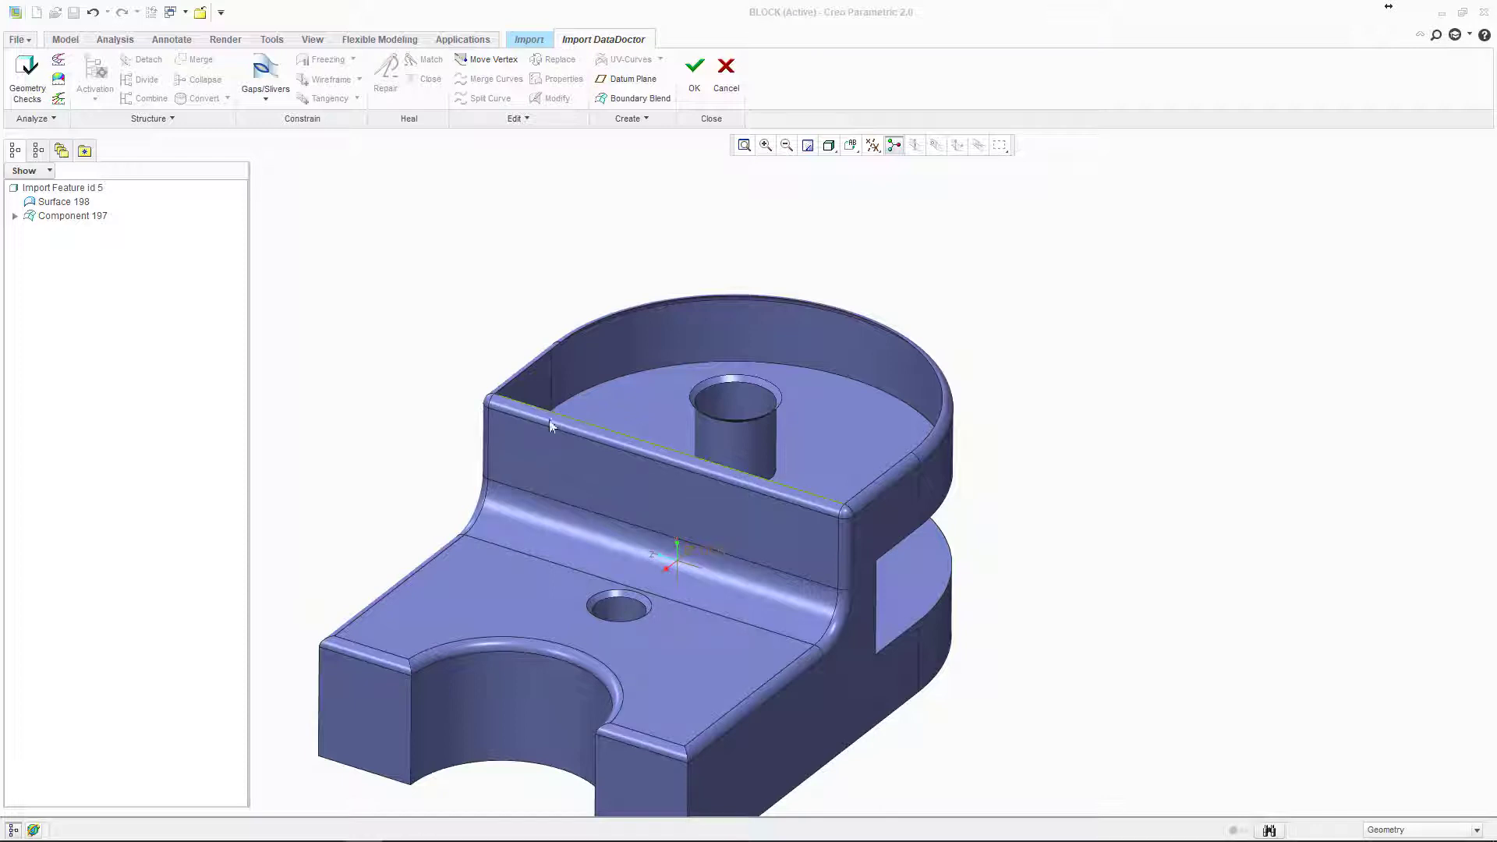
{"action": "left_click", "coordinate": [604, 194]}
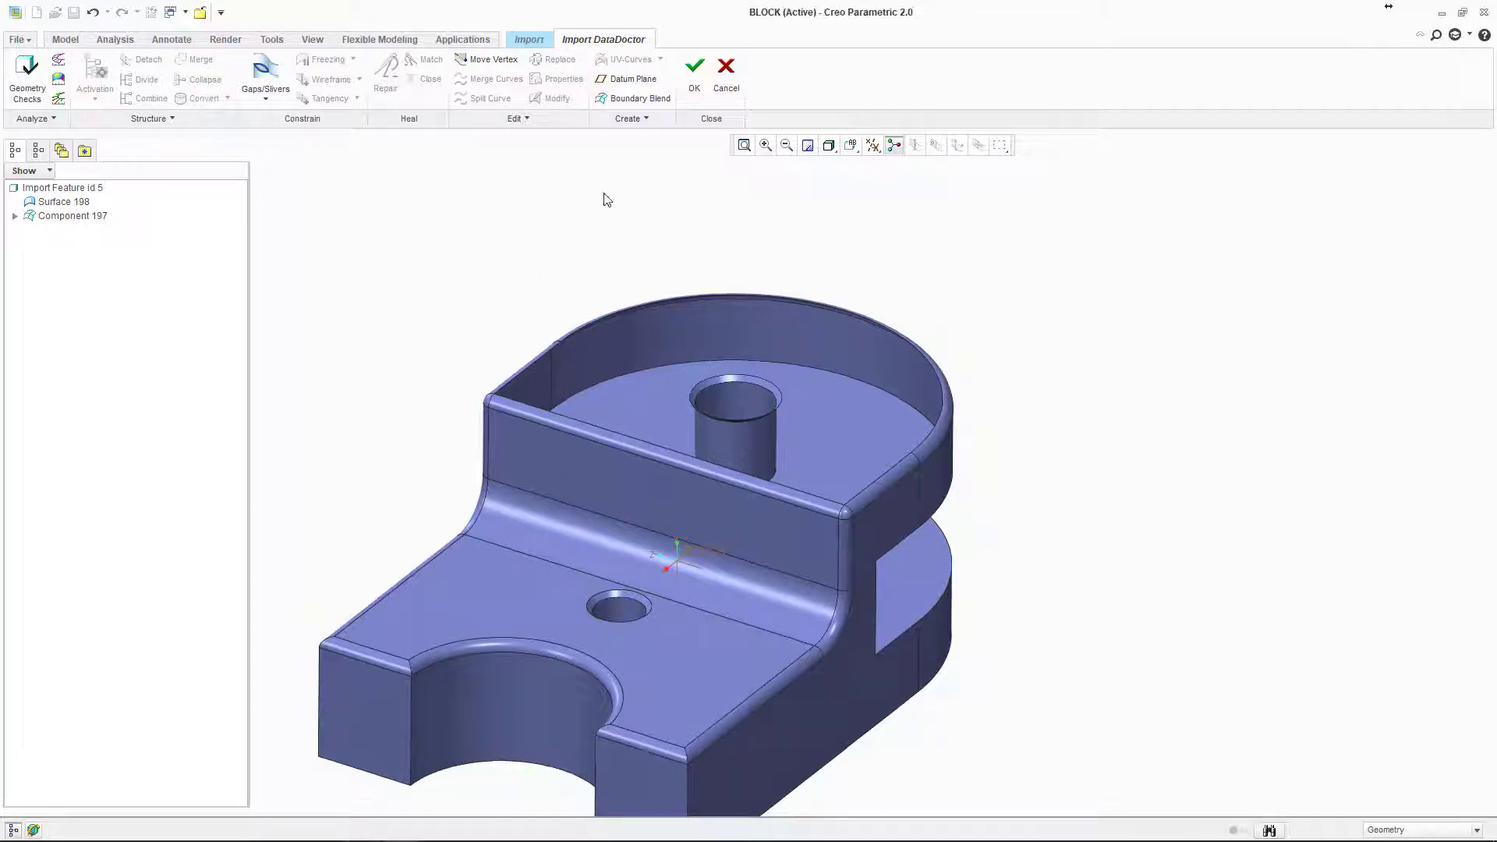
{"action": "left_click", "coordinate": [616, 100]}
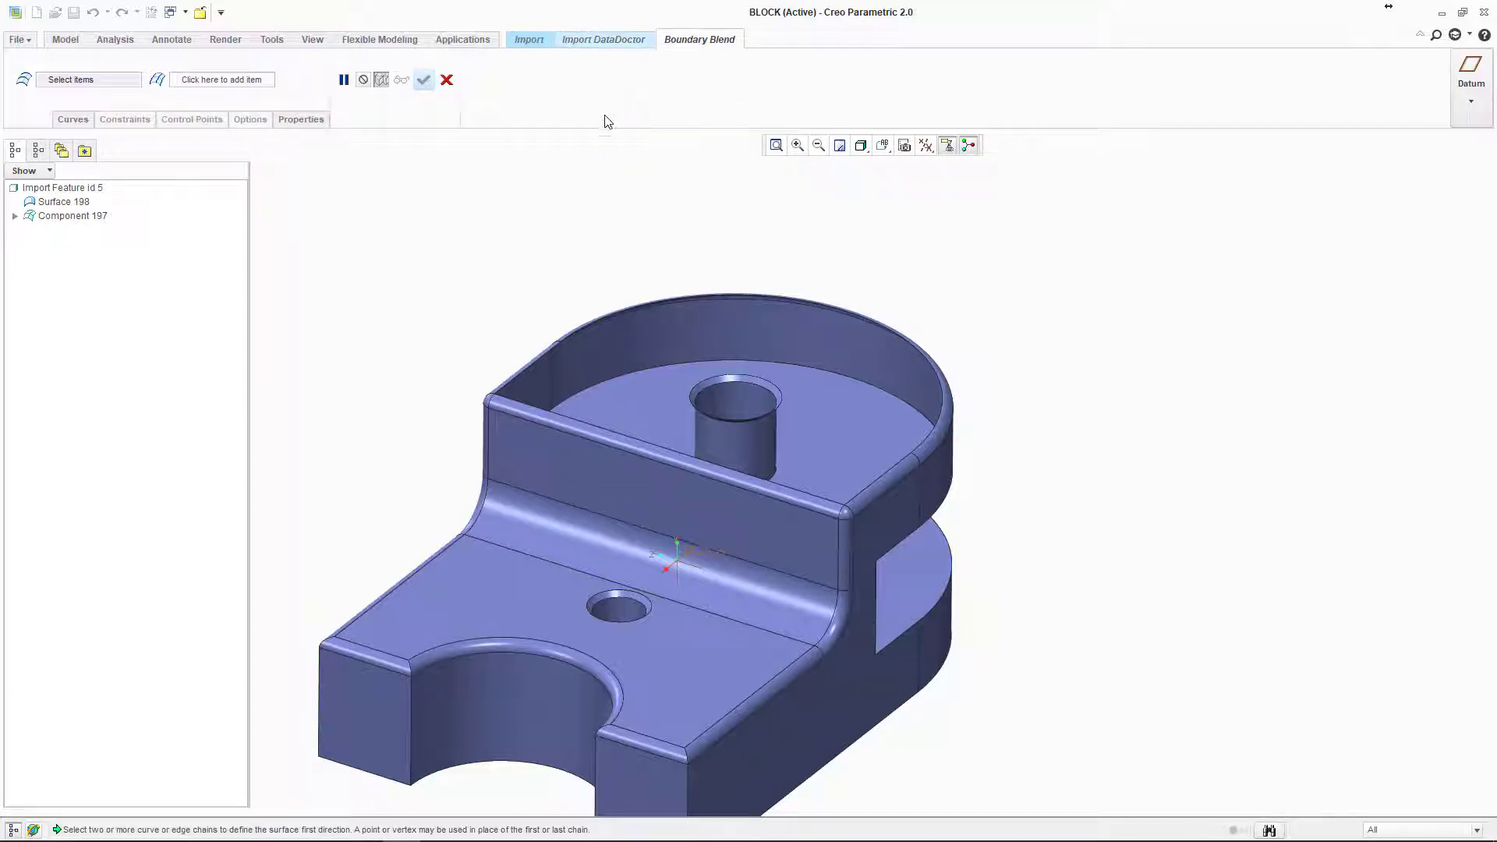
{"action": "middle_click_drag", "start_coordinate": [544, 390], "coordinate": [511, 378]}
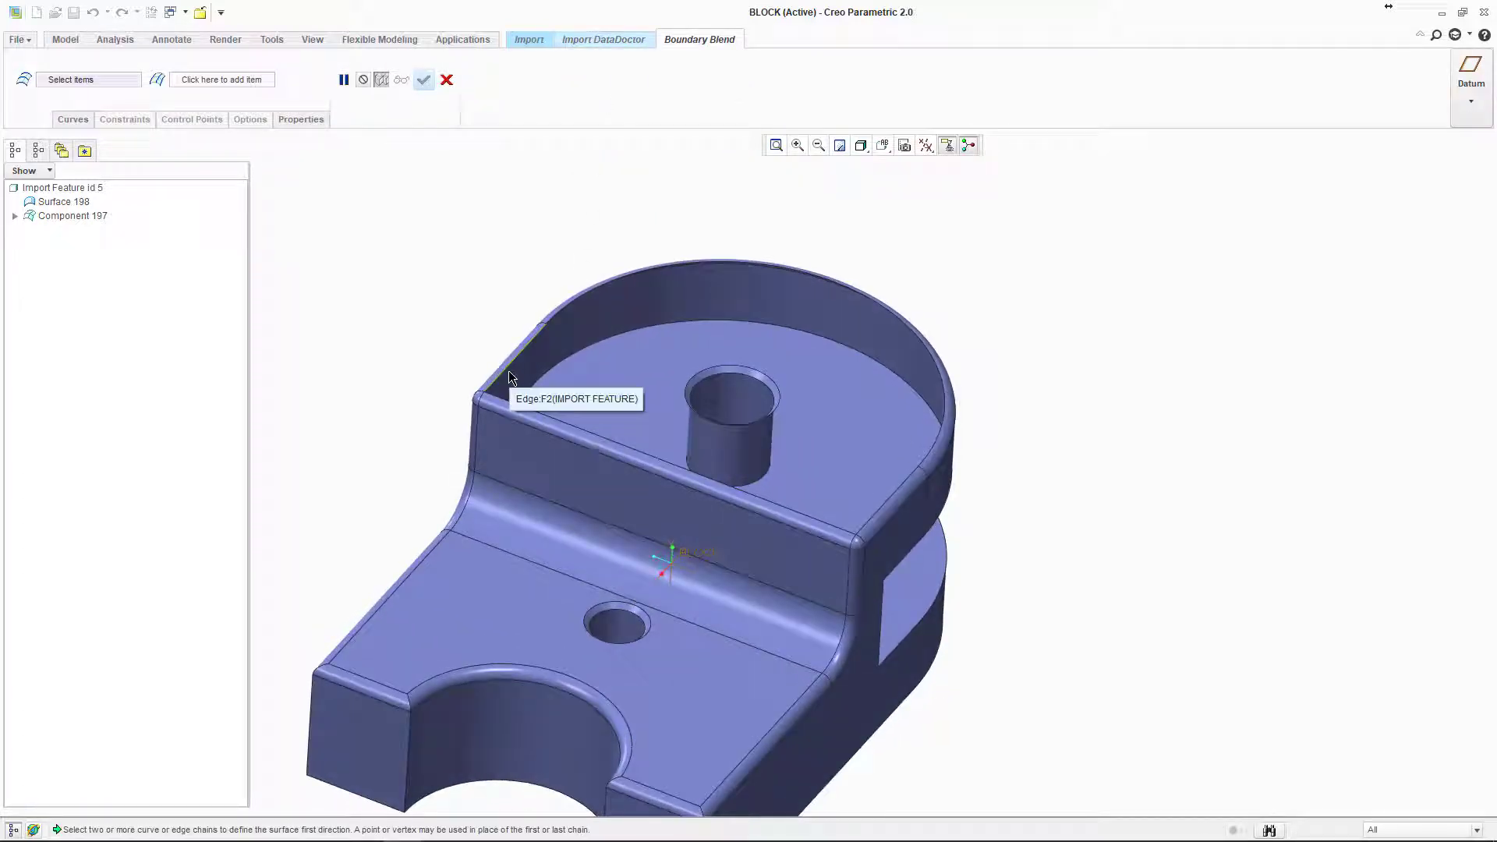
{"action": "left_click", "coordinate": [509, 376]}
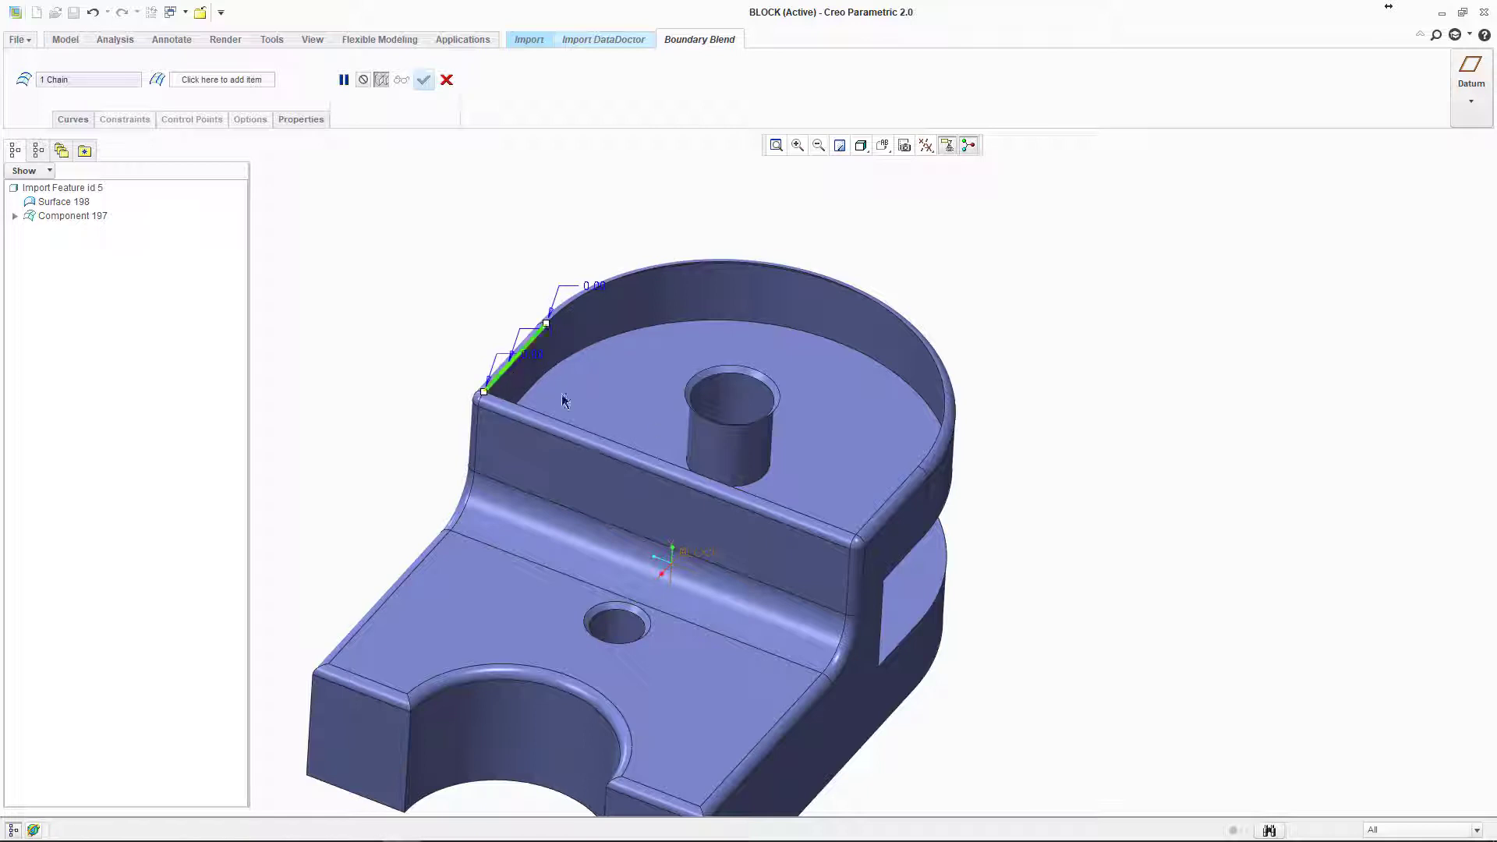
{"action": "left_click", "coordinate": [890, 511]}
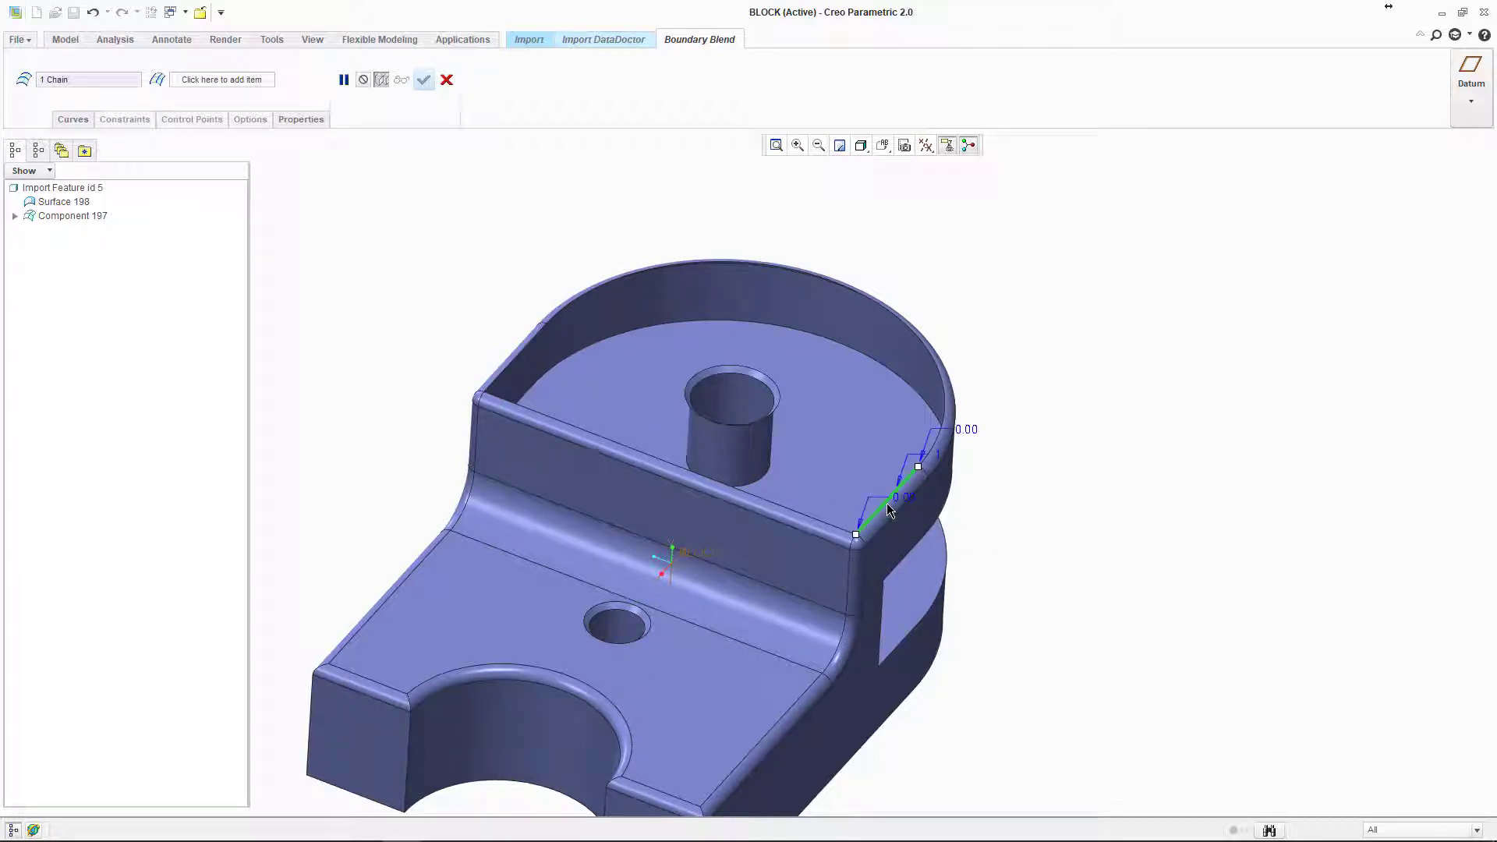
{"action": "left_click", "coordinate": [517, 363], "text": "shift"}
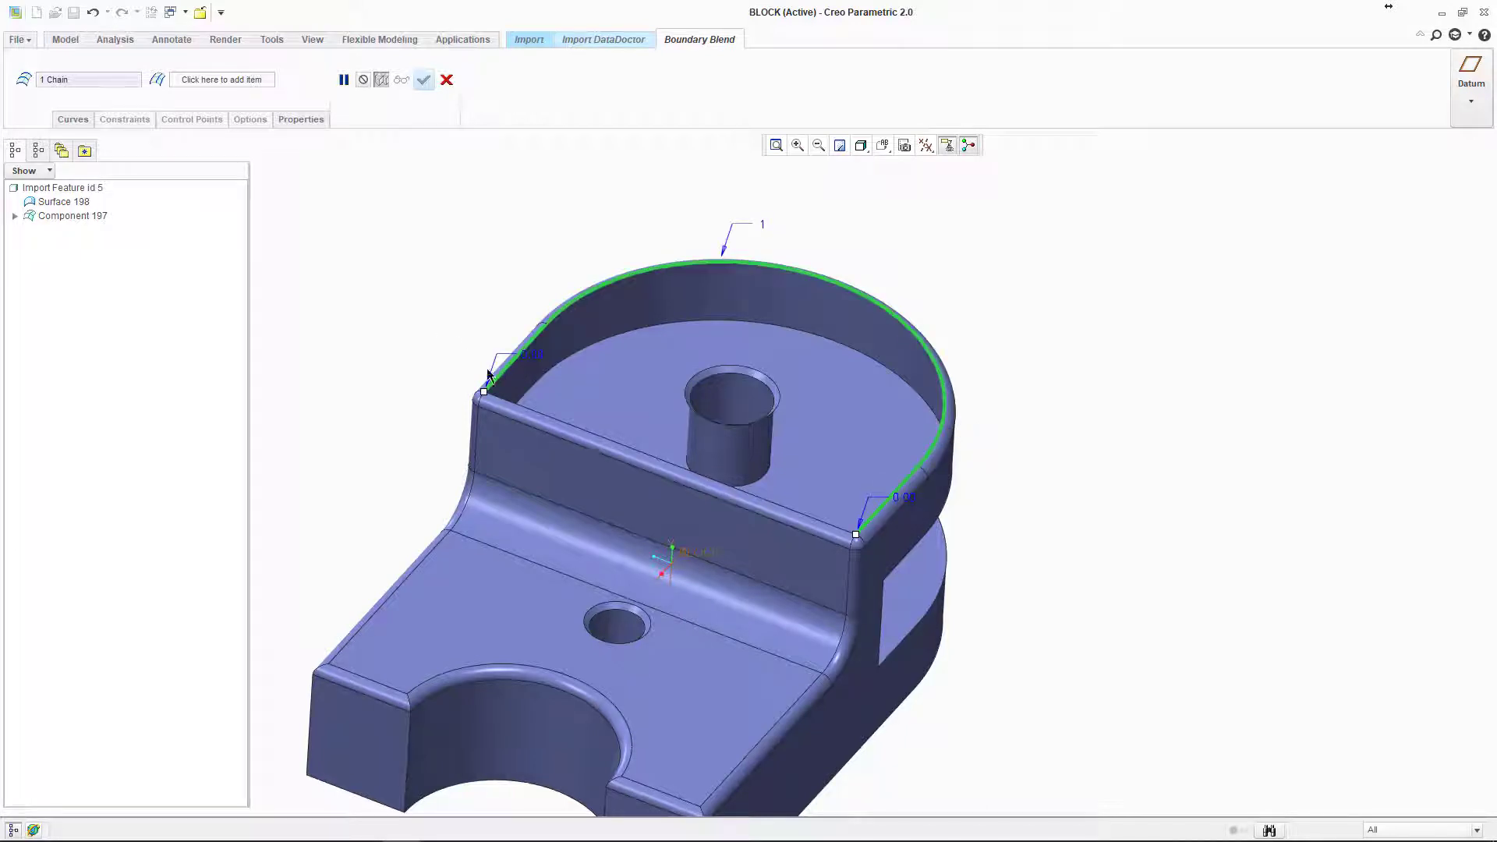
{"action": "left_click", "coordinate": [446, 79]}
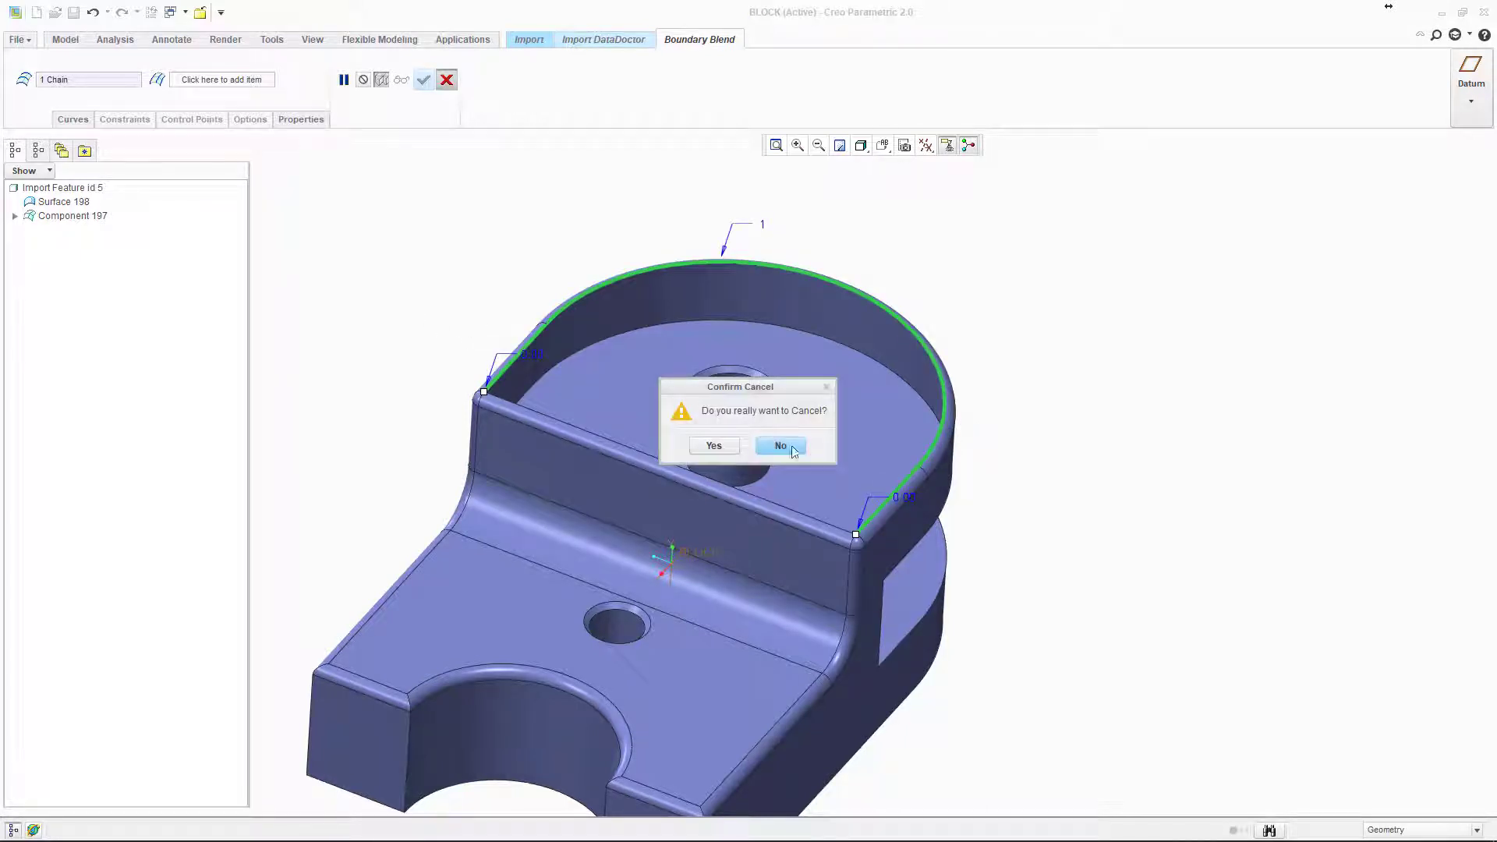
{"action": "left_click", "coordinate": [719, 446]}
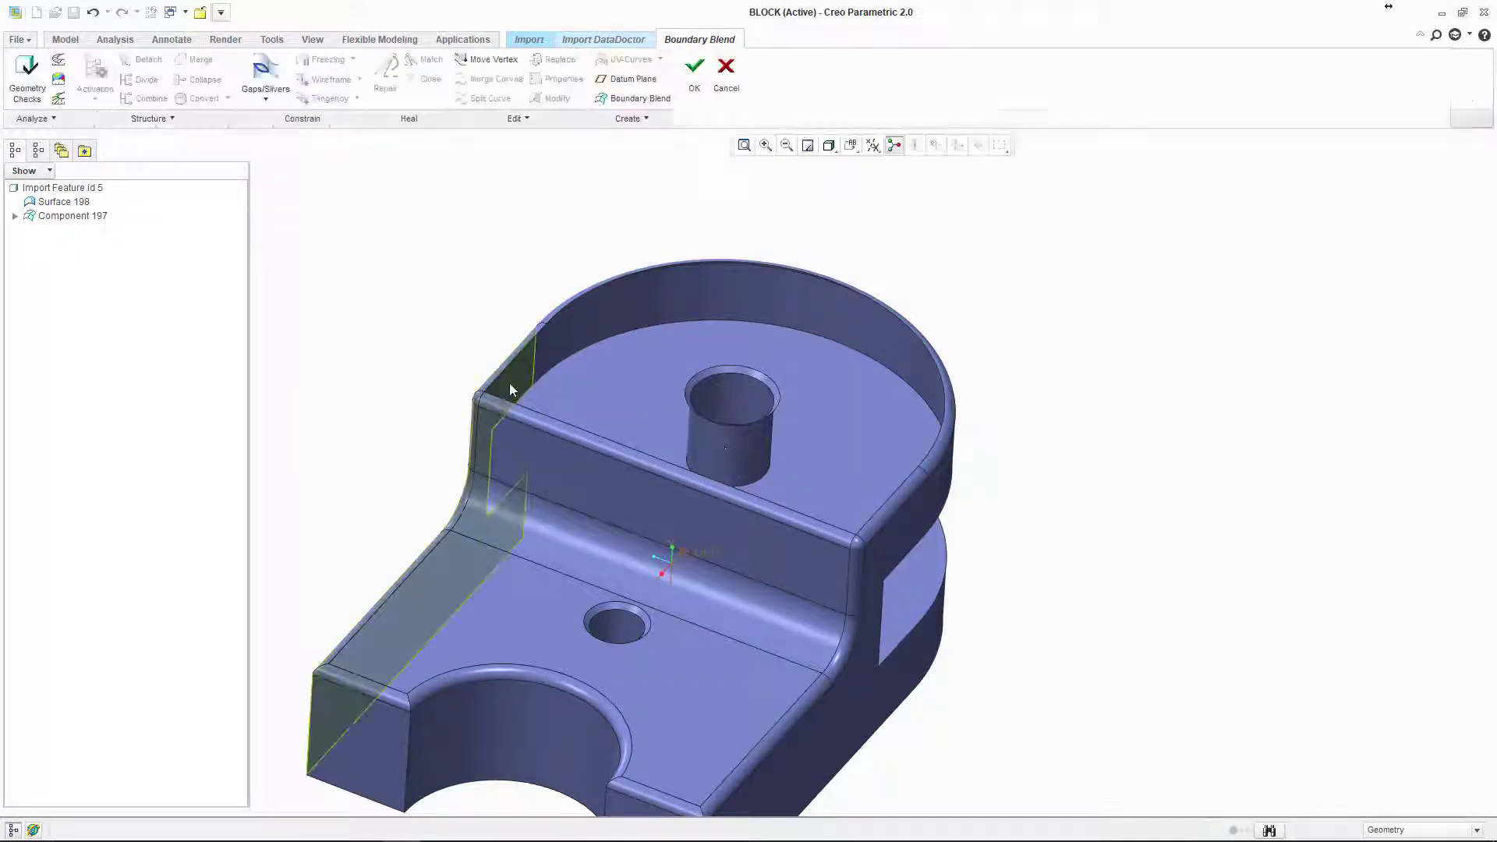
Step: Create a Boundary Blend surface between the two opposite straight inner rim edges of the pocket
{"action": "middle_click_drag", "start_coordinate": [451, 389], "coordinate": [505, 382]}
{"action": "left_click", "coordinate": [503, 368]}
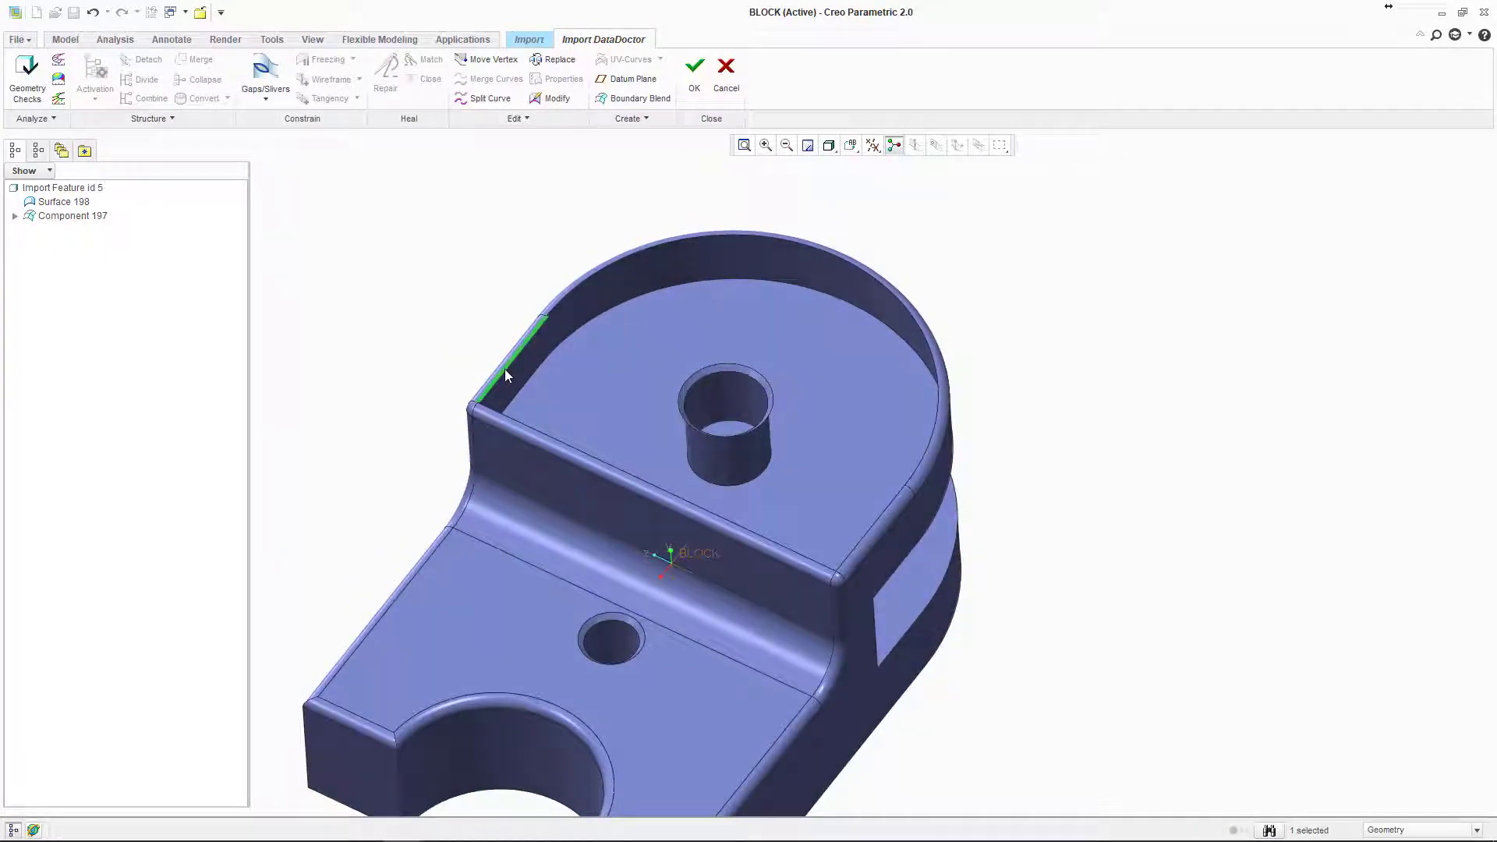
{"action": "left_click", "coordinate": [863, 538], "text": "ctrl"}
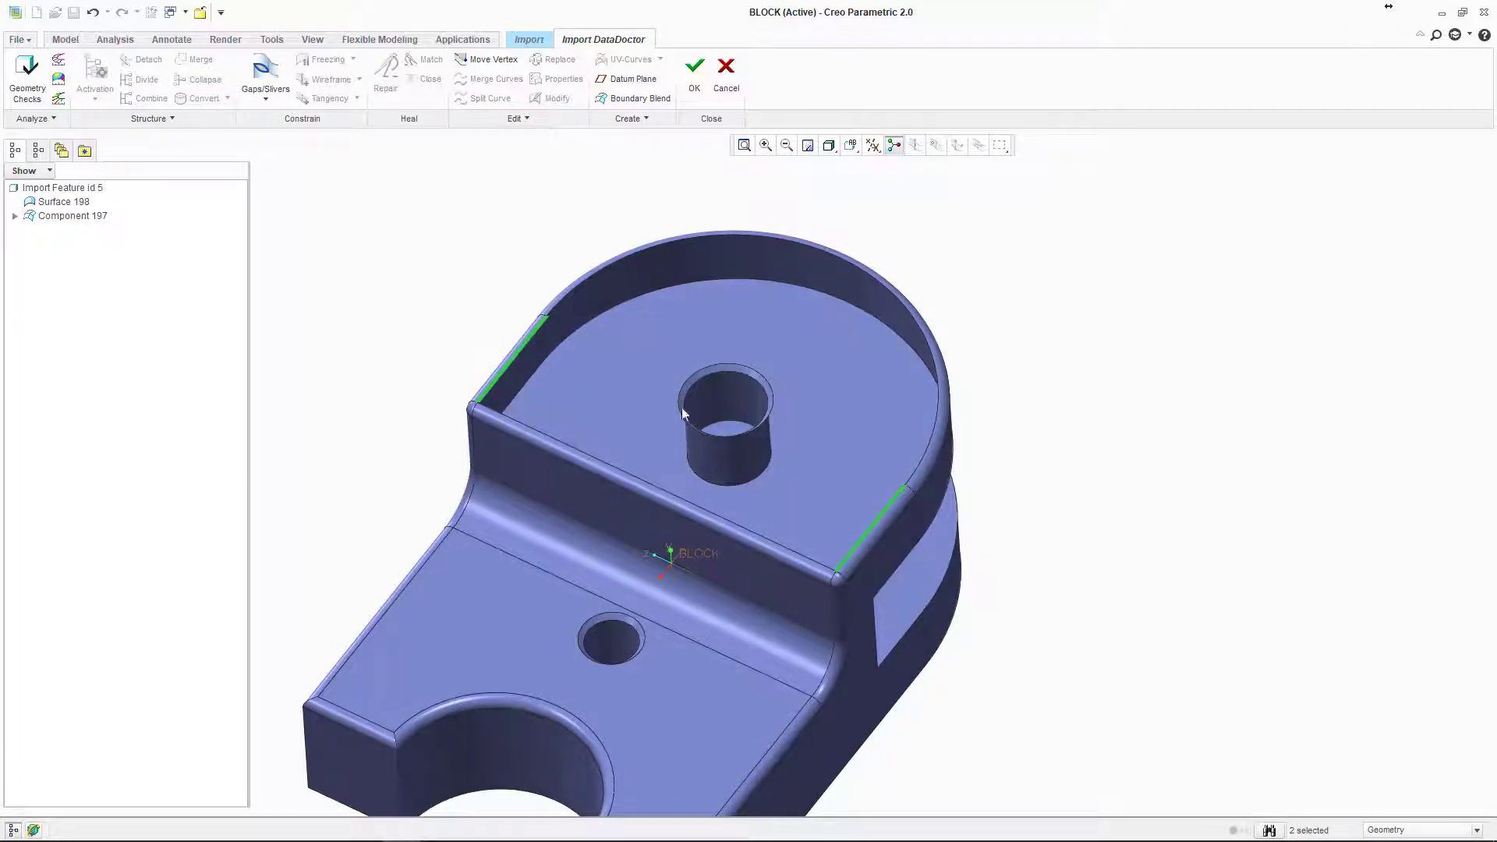
{"action": "left_click", "coordinate": [612, 99]}
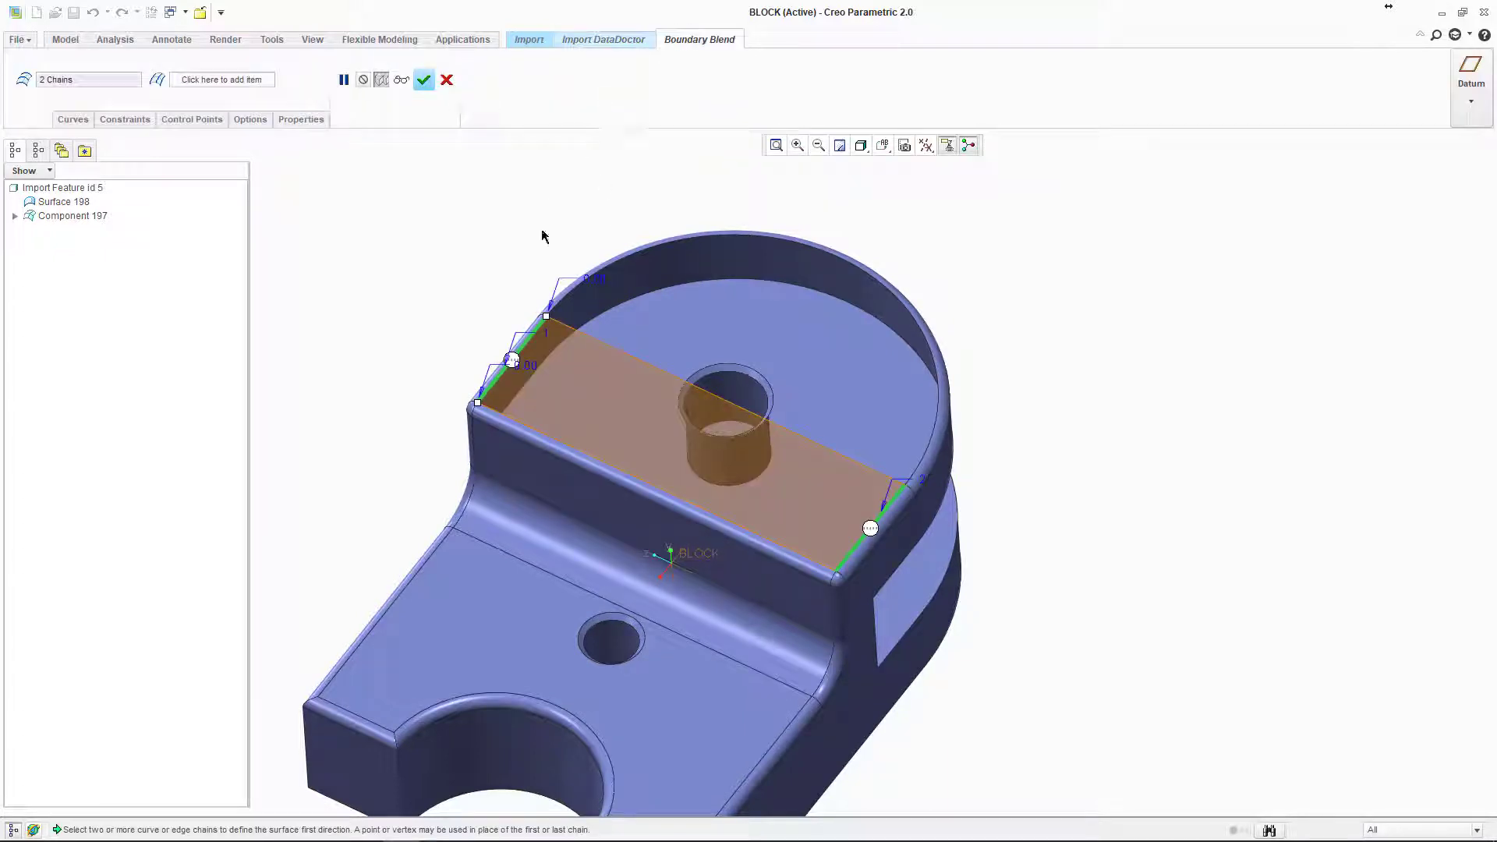
{"action": "mouse_move", "coordinate": [409, 338]}
{"action": "middle_mouse_down"}
{"action": "mouse_move", "coordinate": [421, 298]}
{"action": "mouse_move", "coordinate": [398, 264]}
{"action": "mouse_move", "coordinate": [402, 295]}
{"action": "middle_mouse_up"}
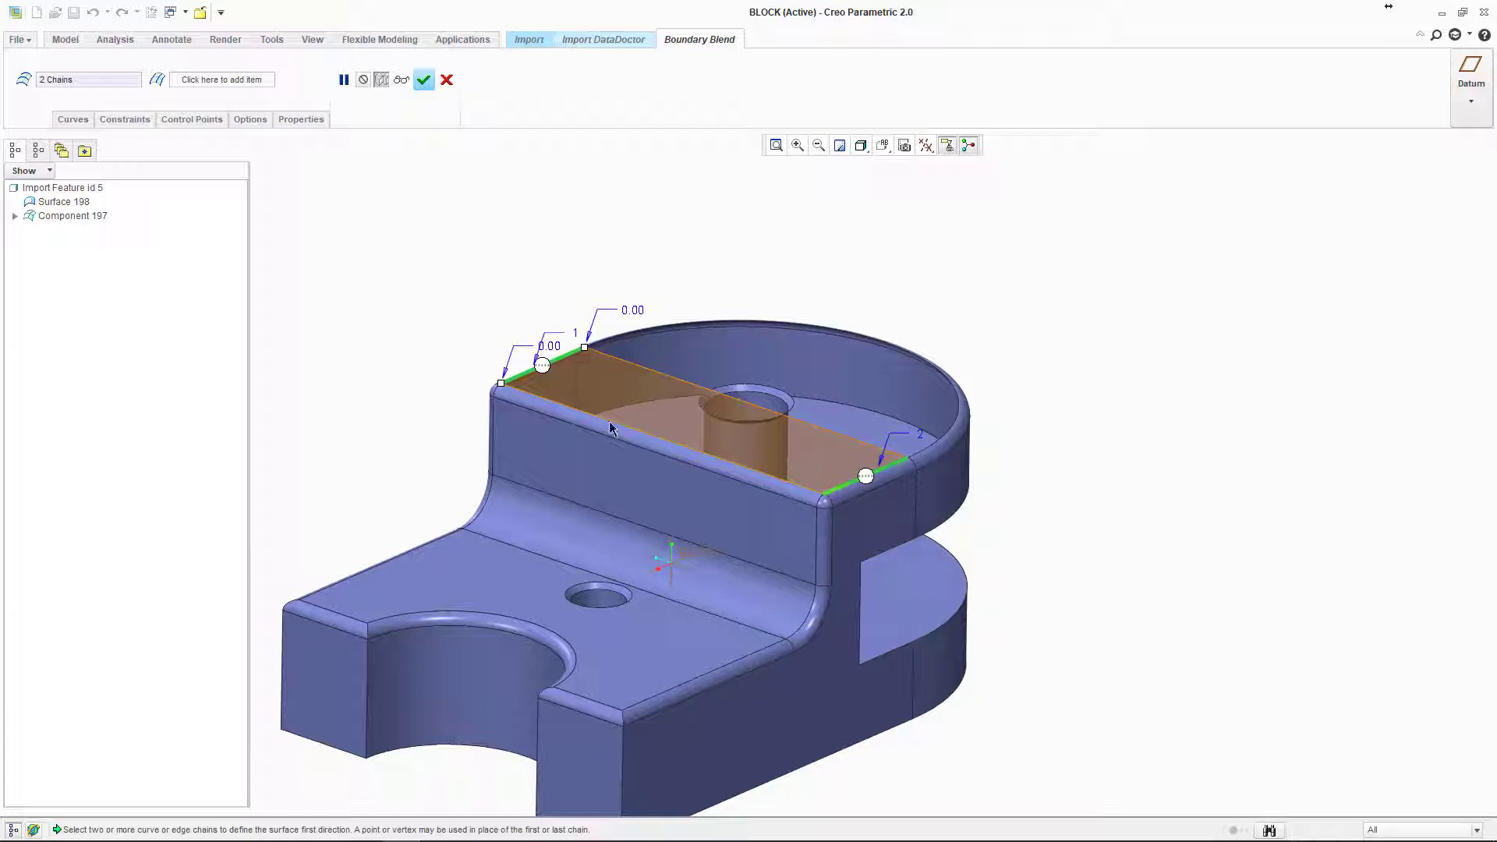
{"action": "mouse_move", "coordinate": [690, 442]}
{"action": "middle_mouse_down"}
{"action": "mouse_move", "coordinate": [739, 456]}
{"action": "mouse_move", "coordinate": [815, 519]}
{"action": "middle_mouse_up"}
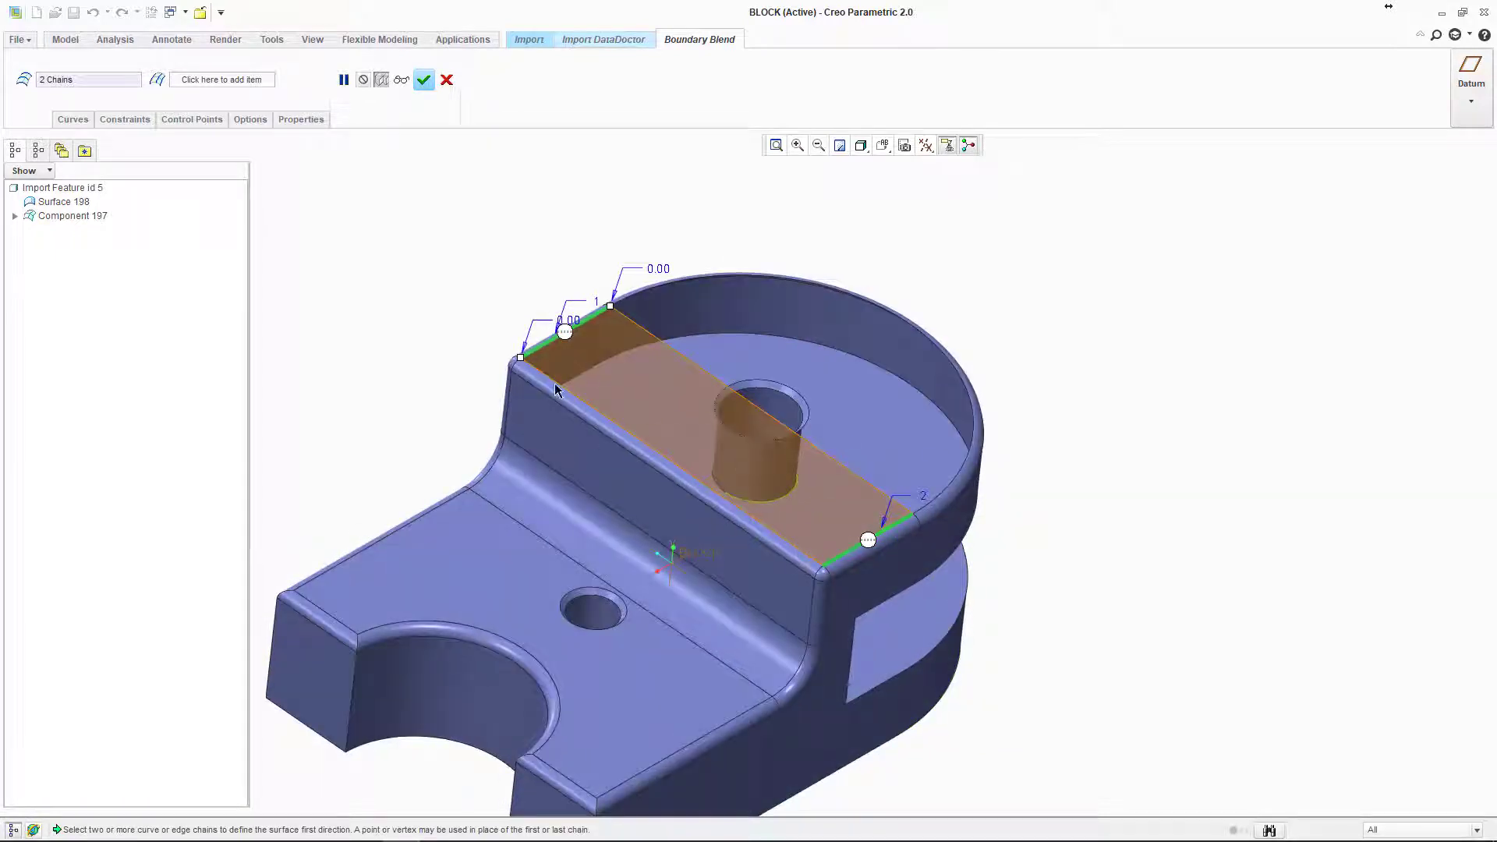
{"action": "left_click", "coordinate": [423, 80]}
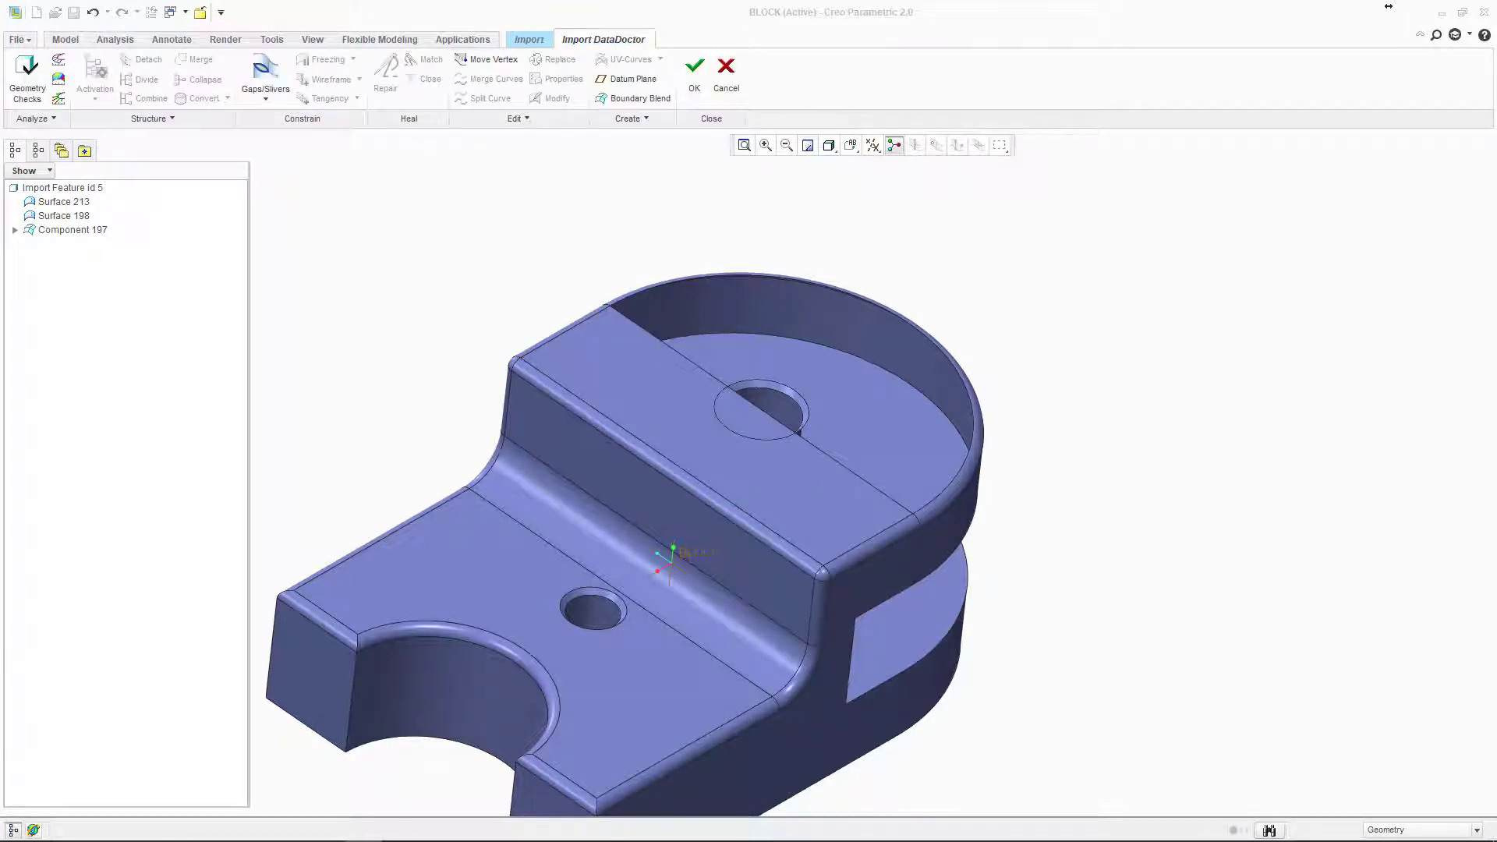
Step: Create a second Boundary Blend between the new surface's free straight edge and the curved rim edge to close the top
{"action": "middle_click_drag", "start_coordinate": [517, 317], "coordinate": [614, 334]}
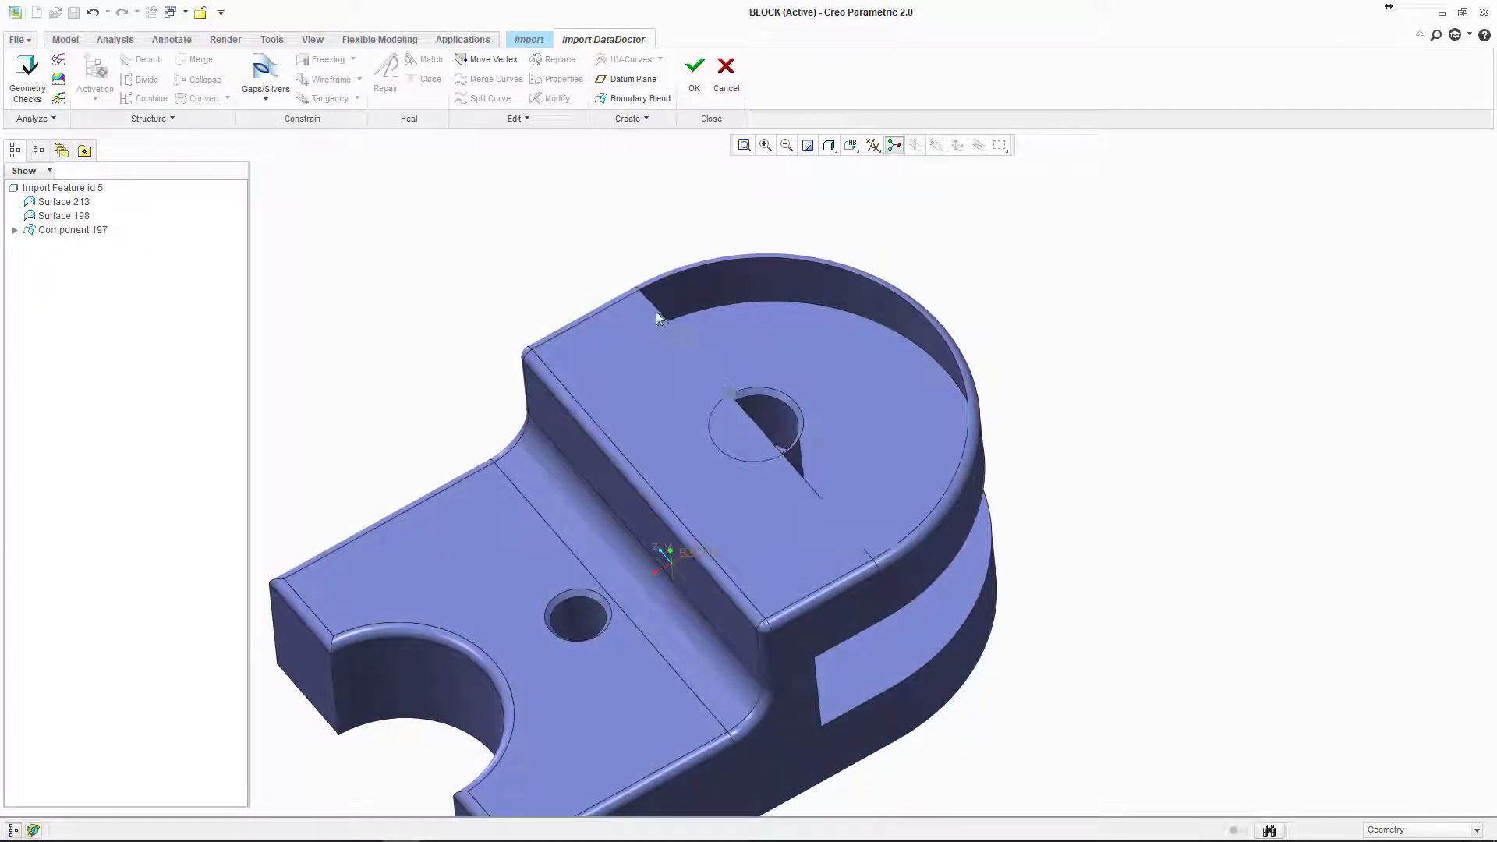
{"action": "left_click", "coordinate": [657, 312]}
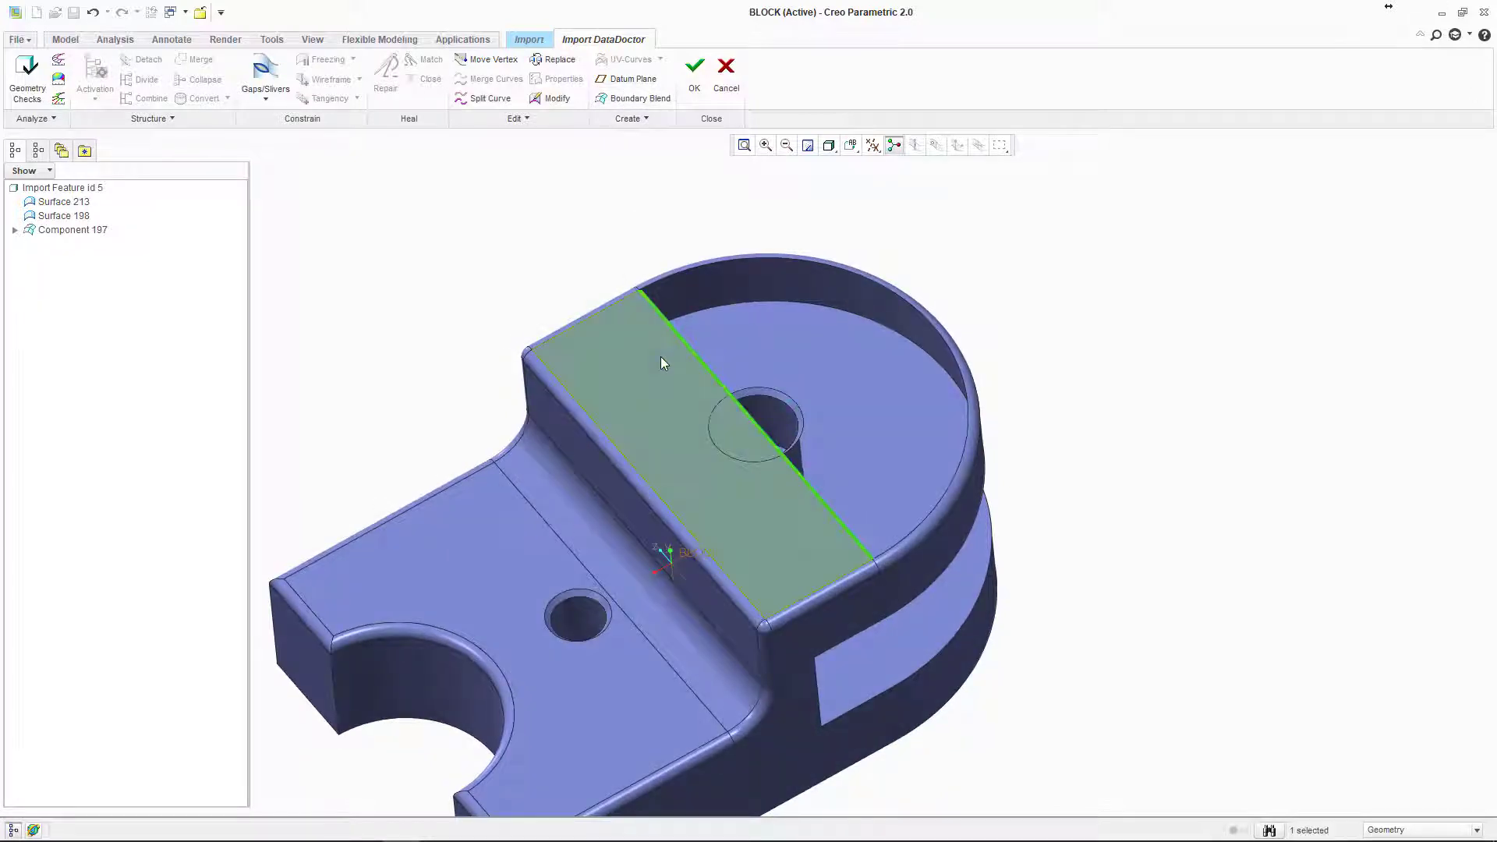
{"action": "left_click", "coordinate": [661, 290], "text": "ctrl"}
{"action": "middle_click_drag", "start_coordinate": [661, 290], "coordinate": [702, 360]}
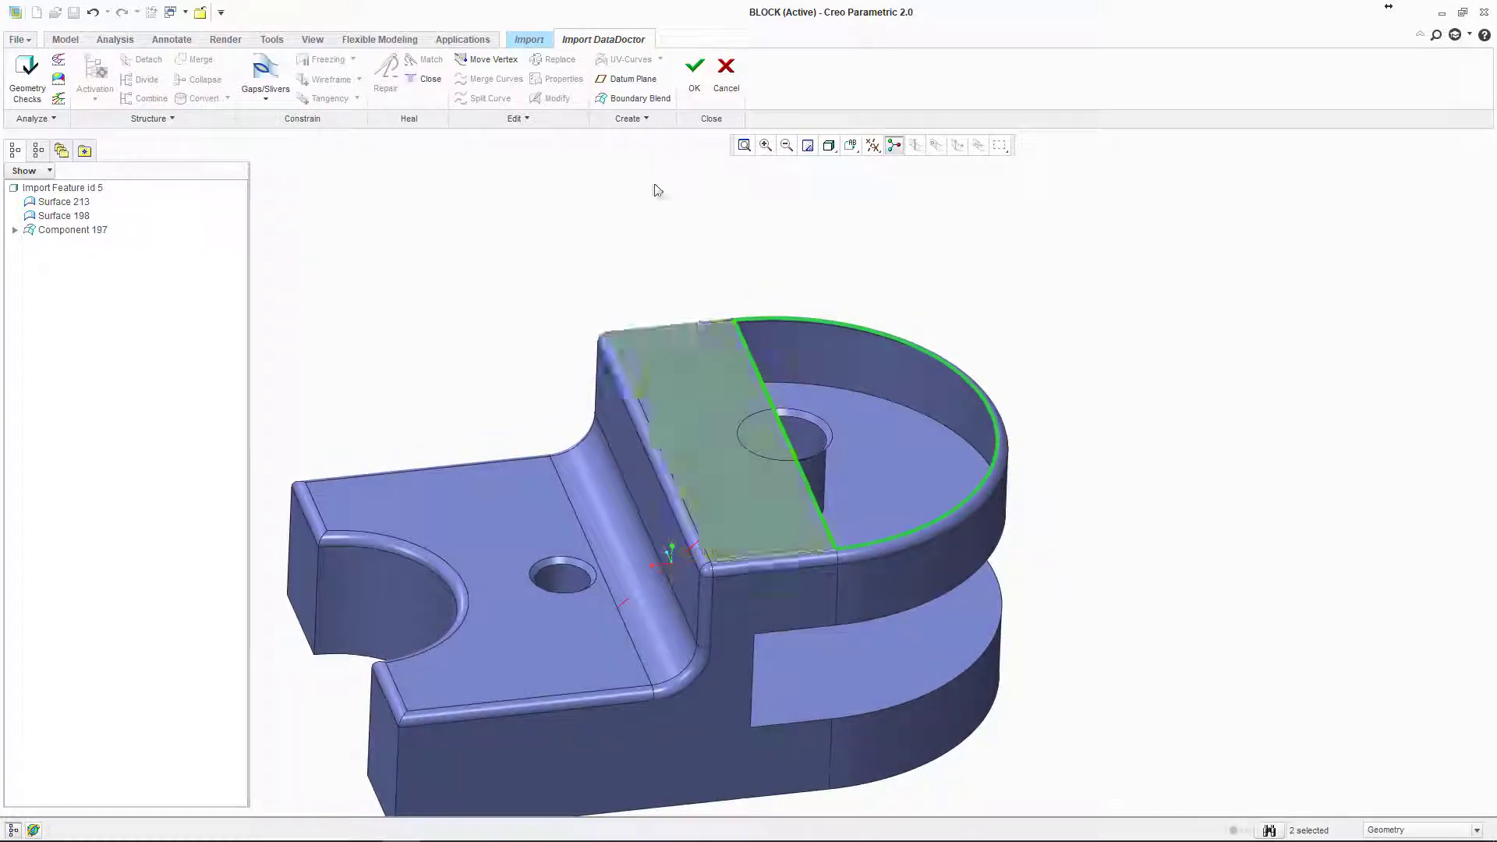
{"action": "left_click", "coordinate": [624, 99]}
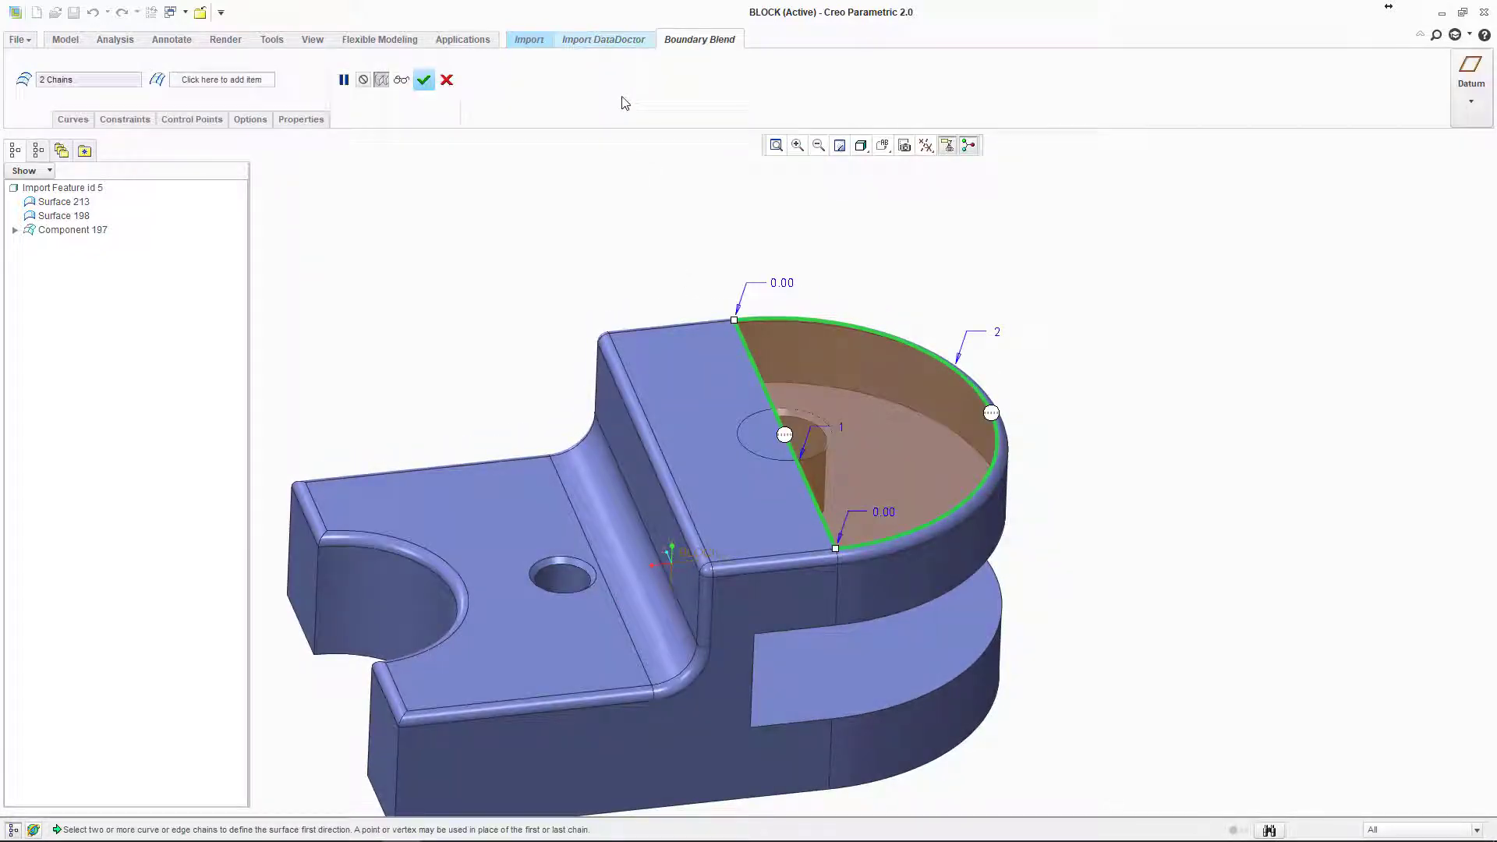
{"action": "left_click", "coordinate": [425, 81]}
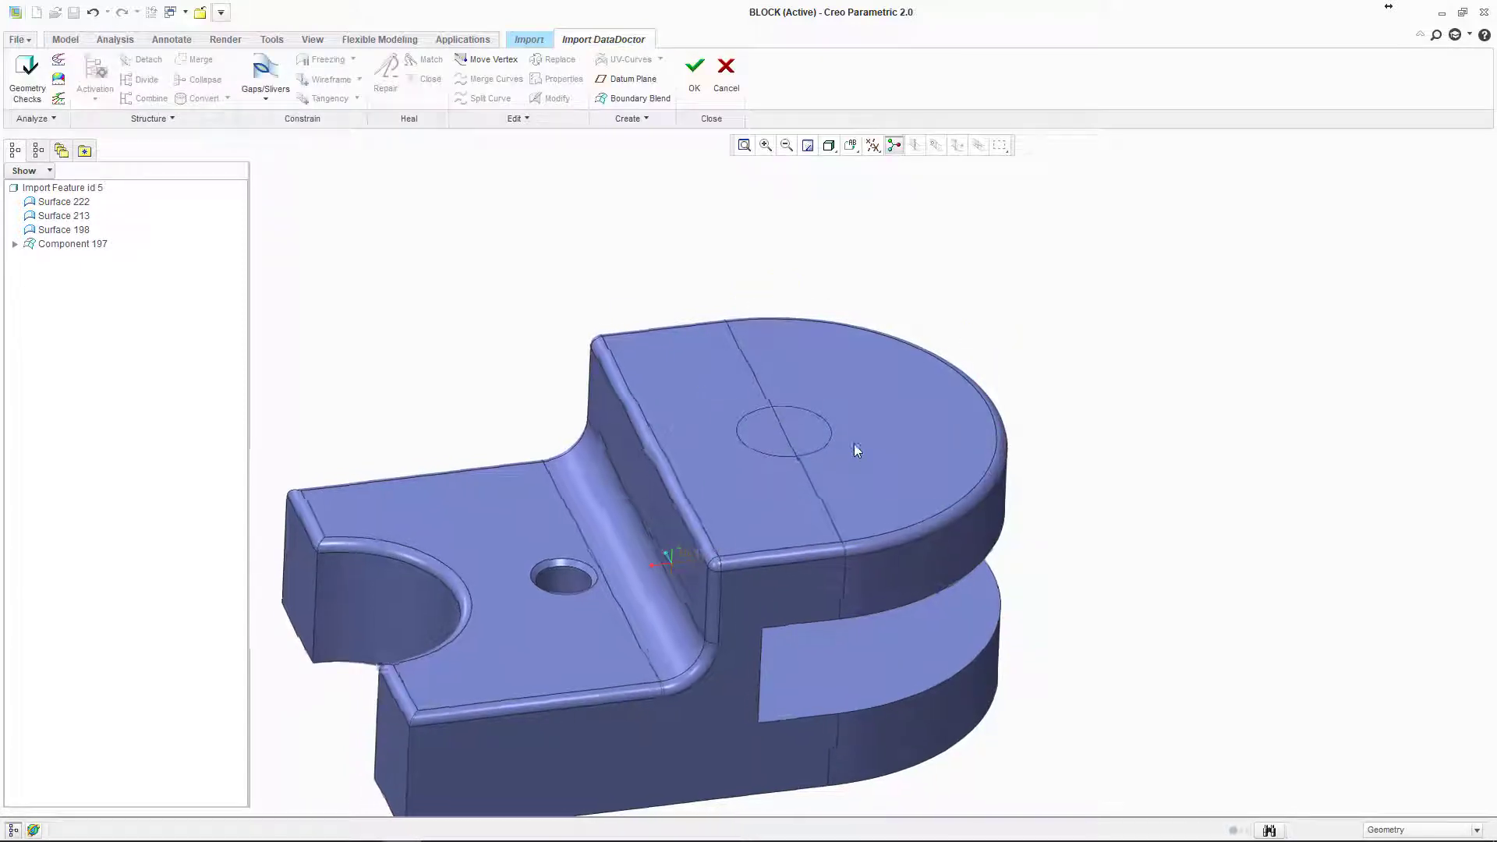
{"action": "middle_click_drag", "start_coordinate": [458, 267], "coordinate": [910, 505]}
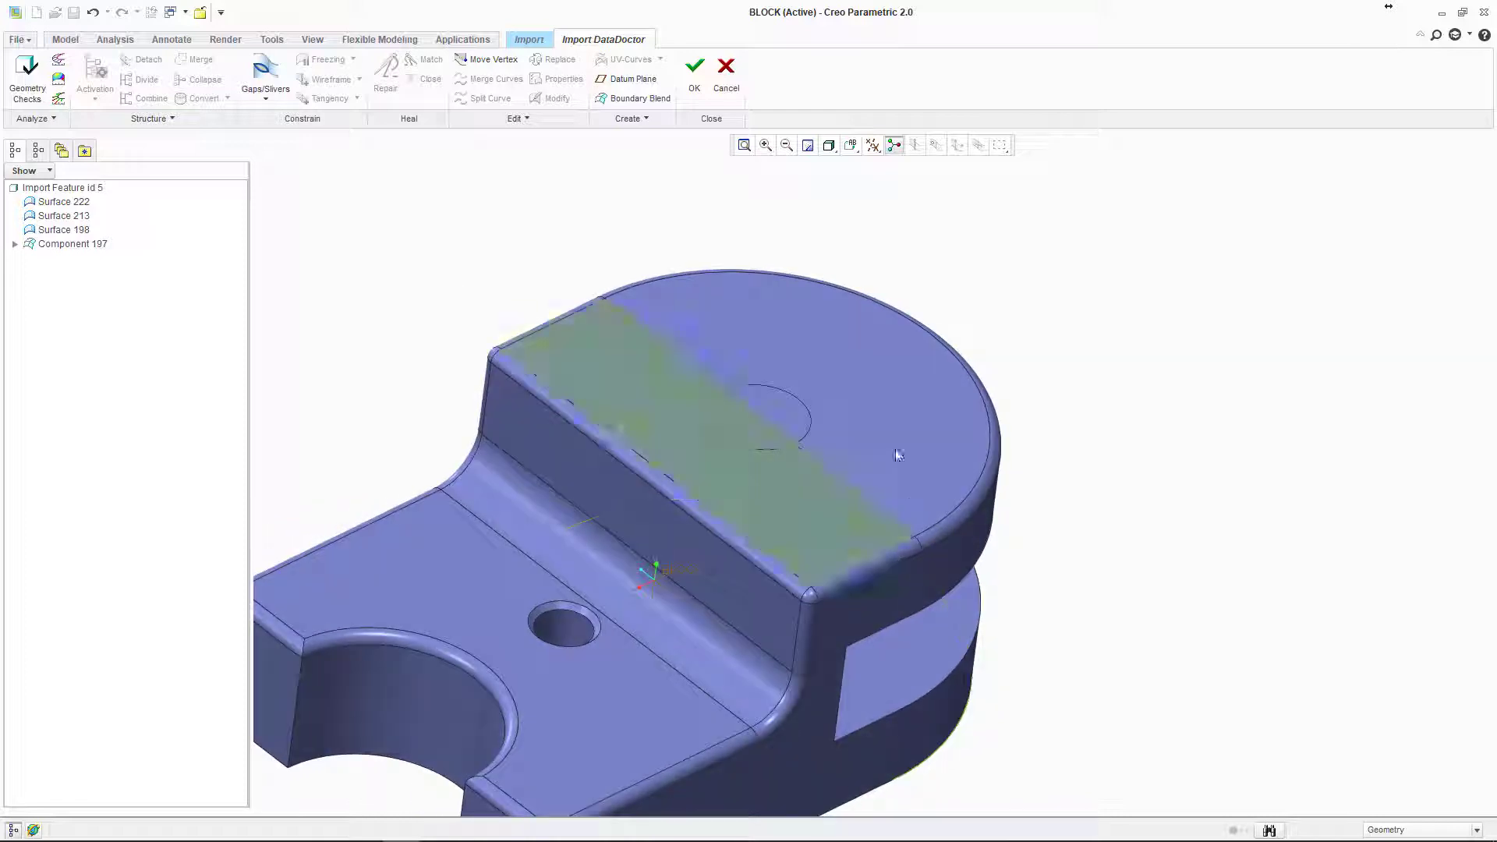
{"action": "middle_click_drag", "start_coordinate": [733, 395], "coordinate": [770, 446]}
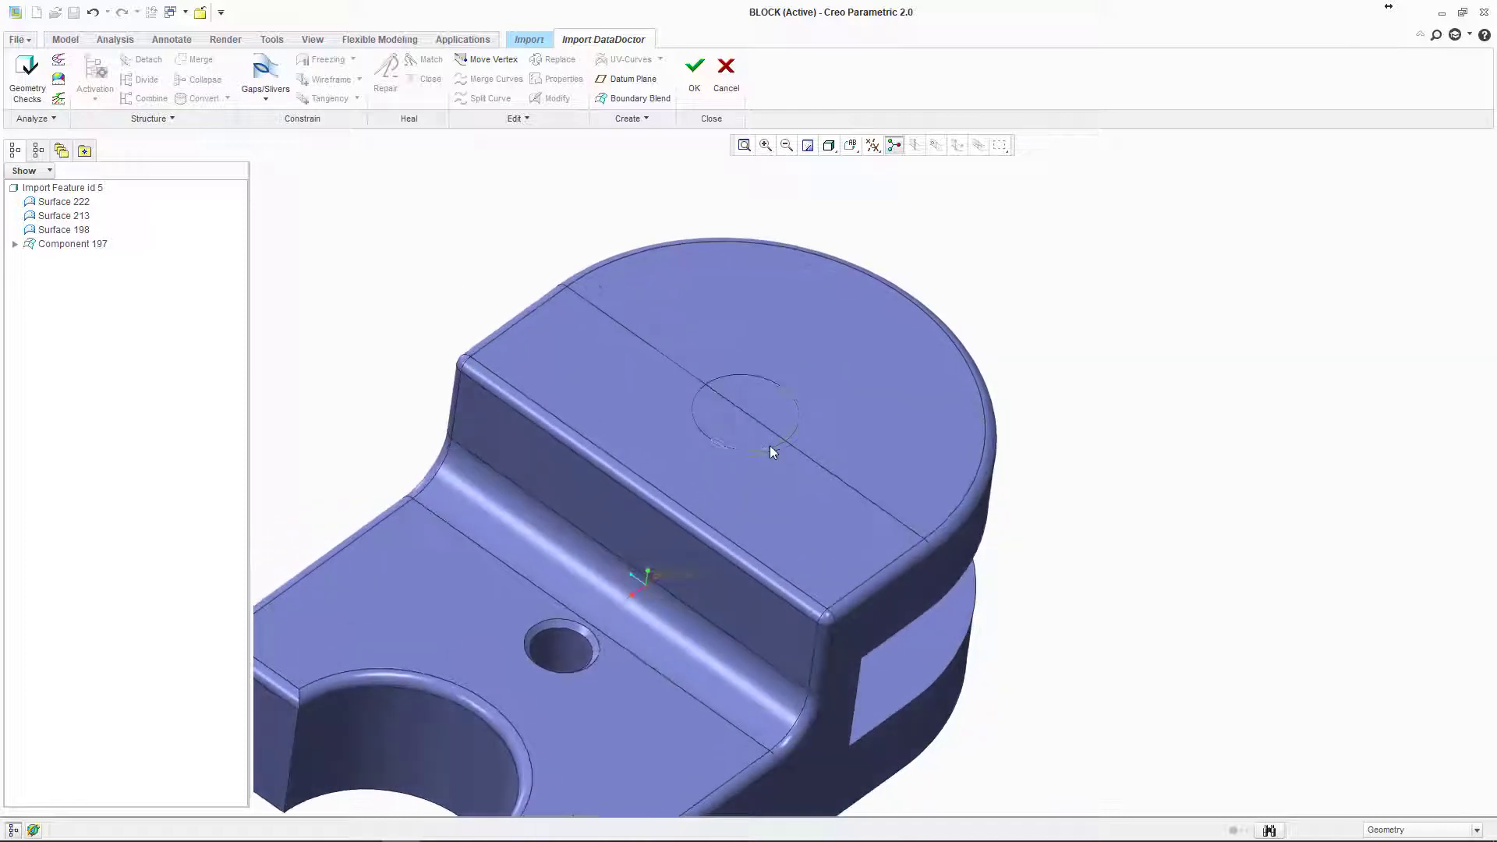
{"action": "left_click", "coordinate": [712, 437]}
{"action": "left_click", "coordinate": [696, 403], "text": "ctrl"}
{"action": "middle_click_drag", "start_coordinate": [714, 417], "coordinate": [716, 391]}
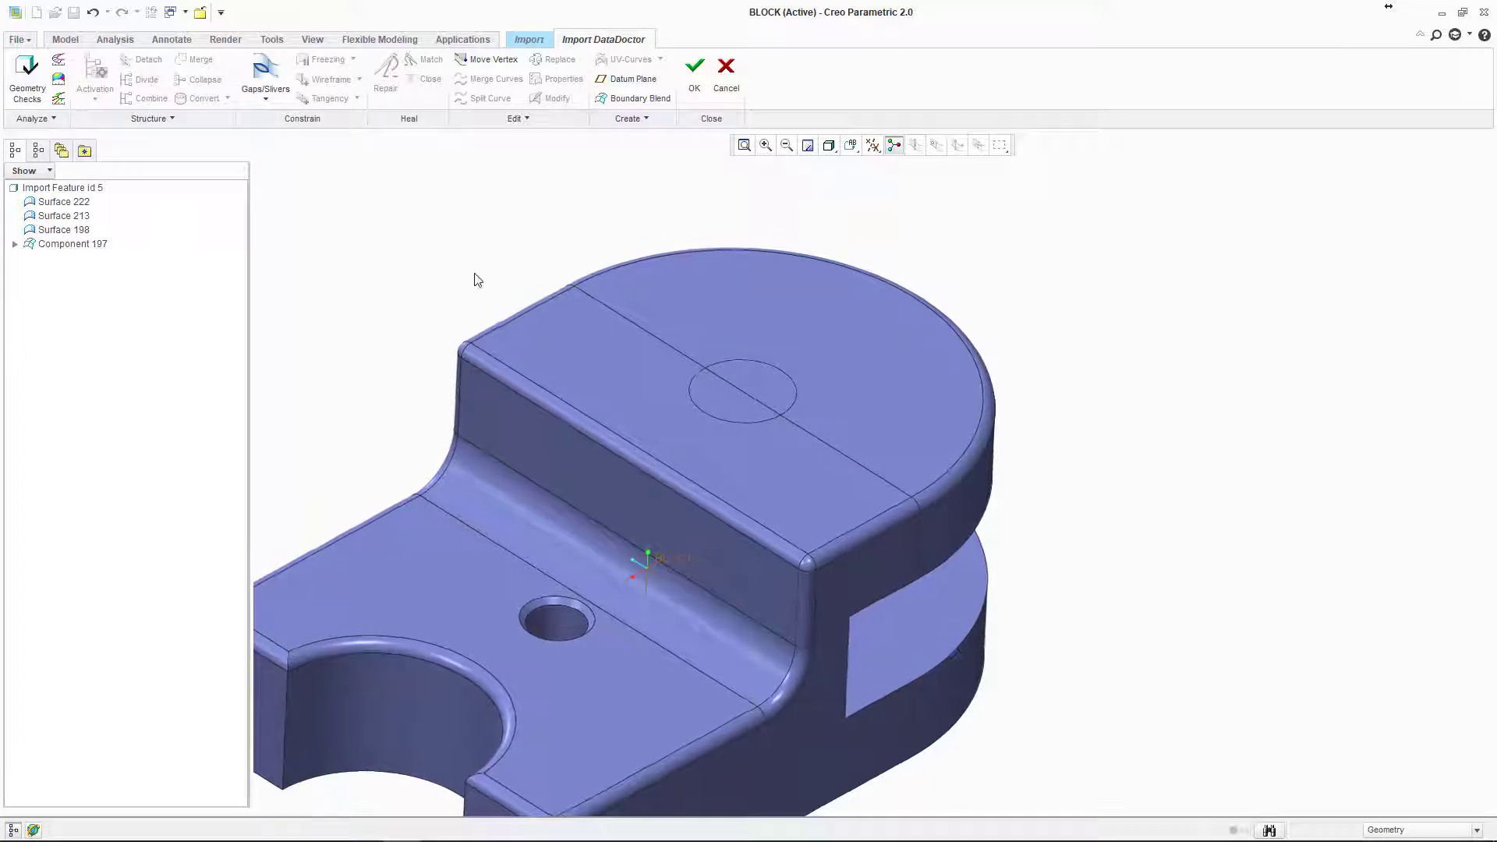
{"action": "left_click", "coordinate": [528, 120]}
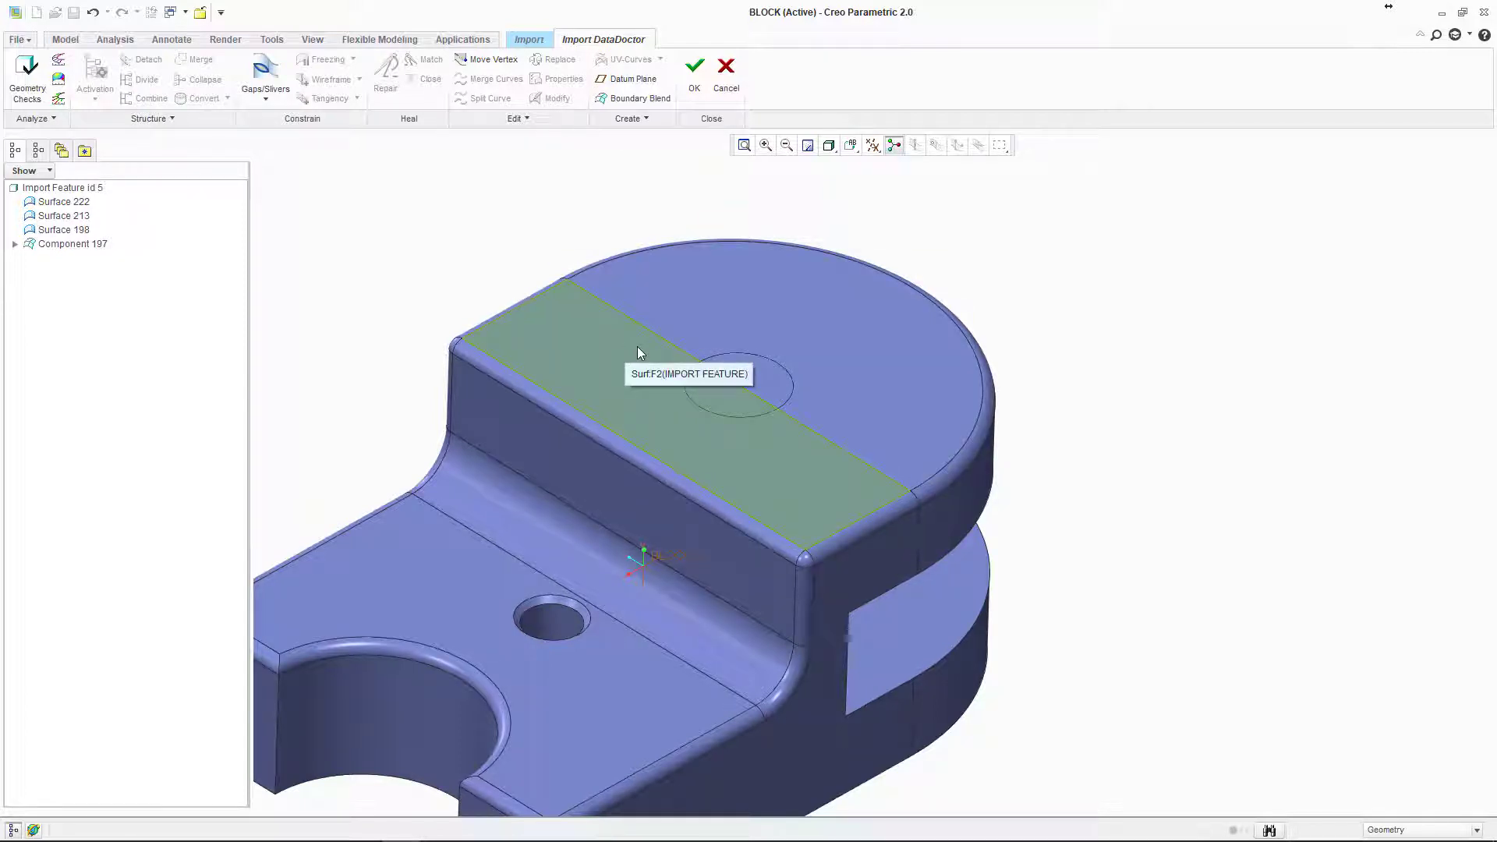
Step: Trim the semicircular top surface with the circular hole's edge arc nearest the block's straight side, keeping the area outside the hole
{"action": "left_click", "coordinate": [733, 301]}
{"action": "scroll", "coordinate": [731, 294], "scroll_direction": "down", "scroll_amount": 1}
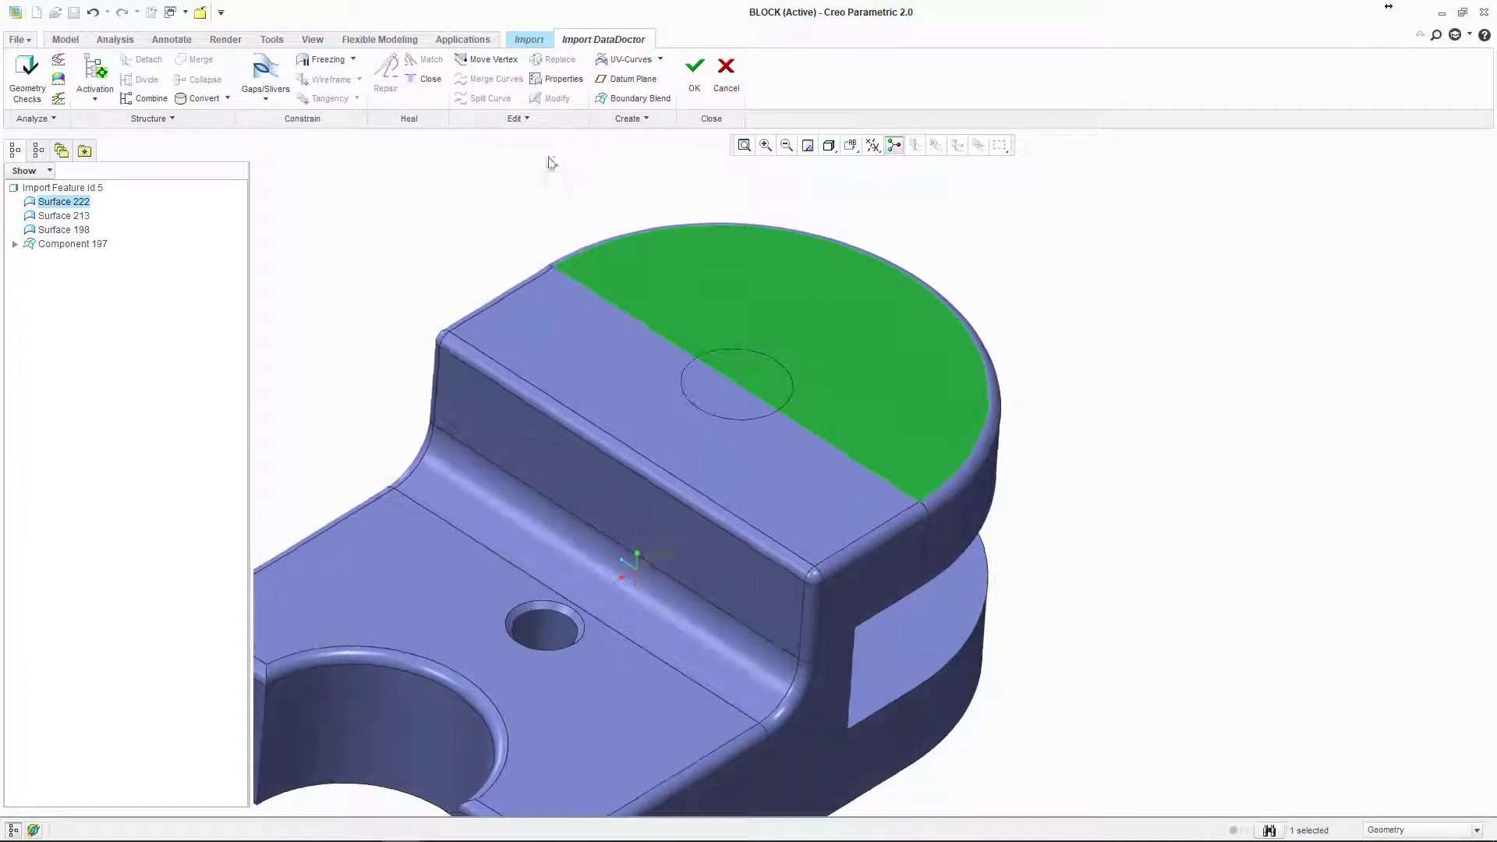
{"action": "left_click", "coordinate": [526, 118]}
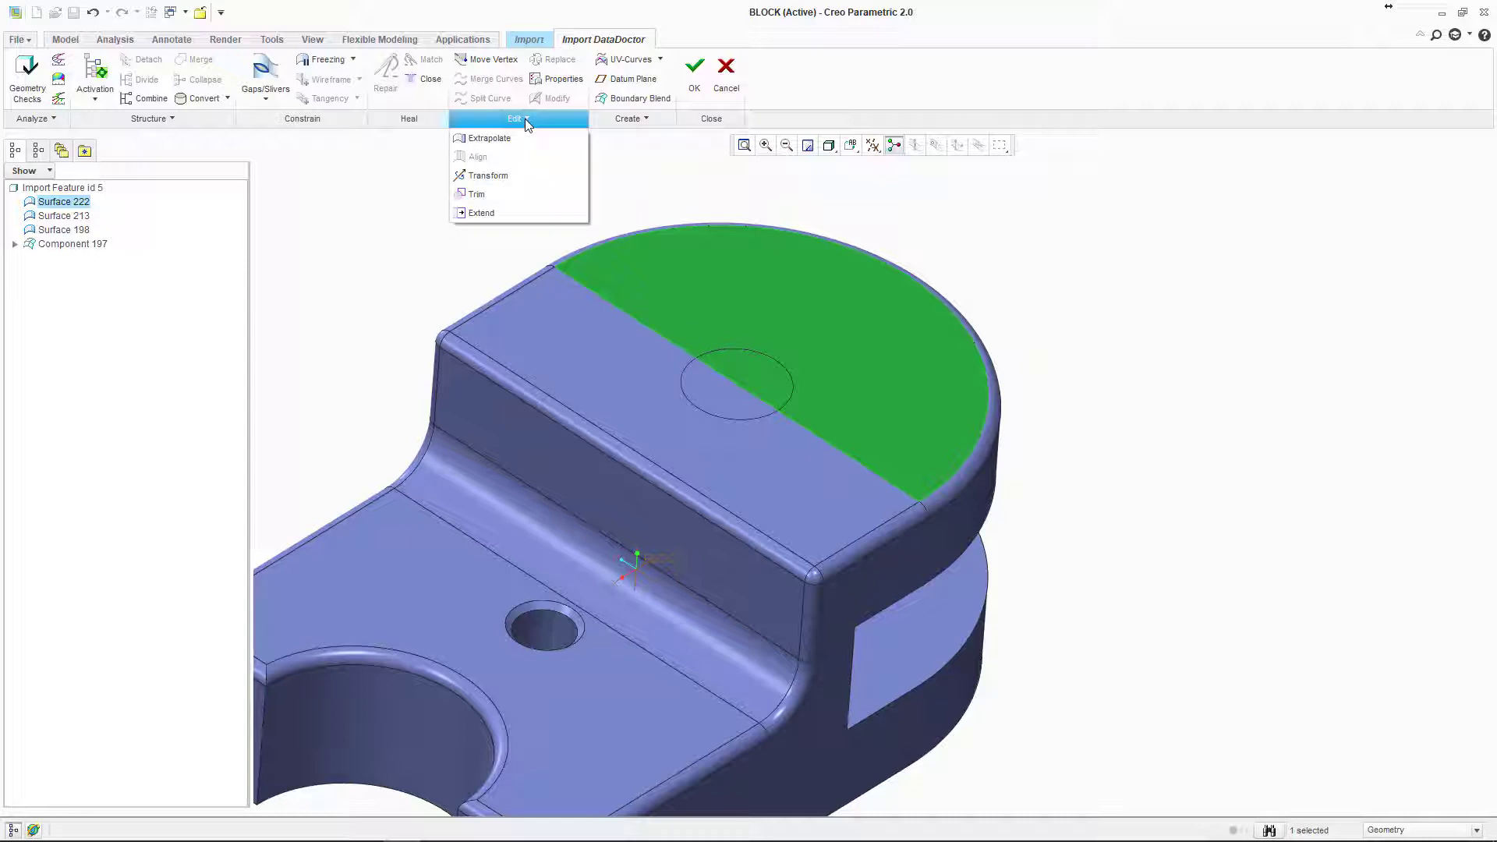
{"action": "left_click", "coordinate": [476, 194]}
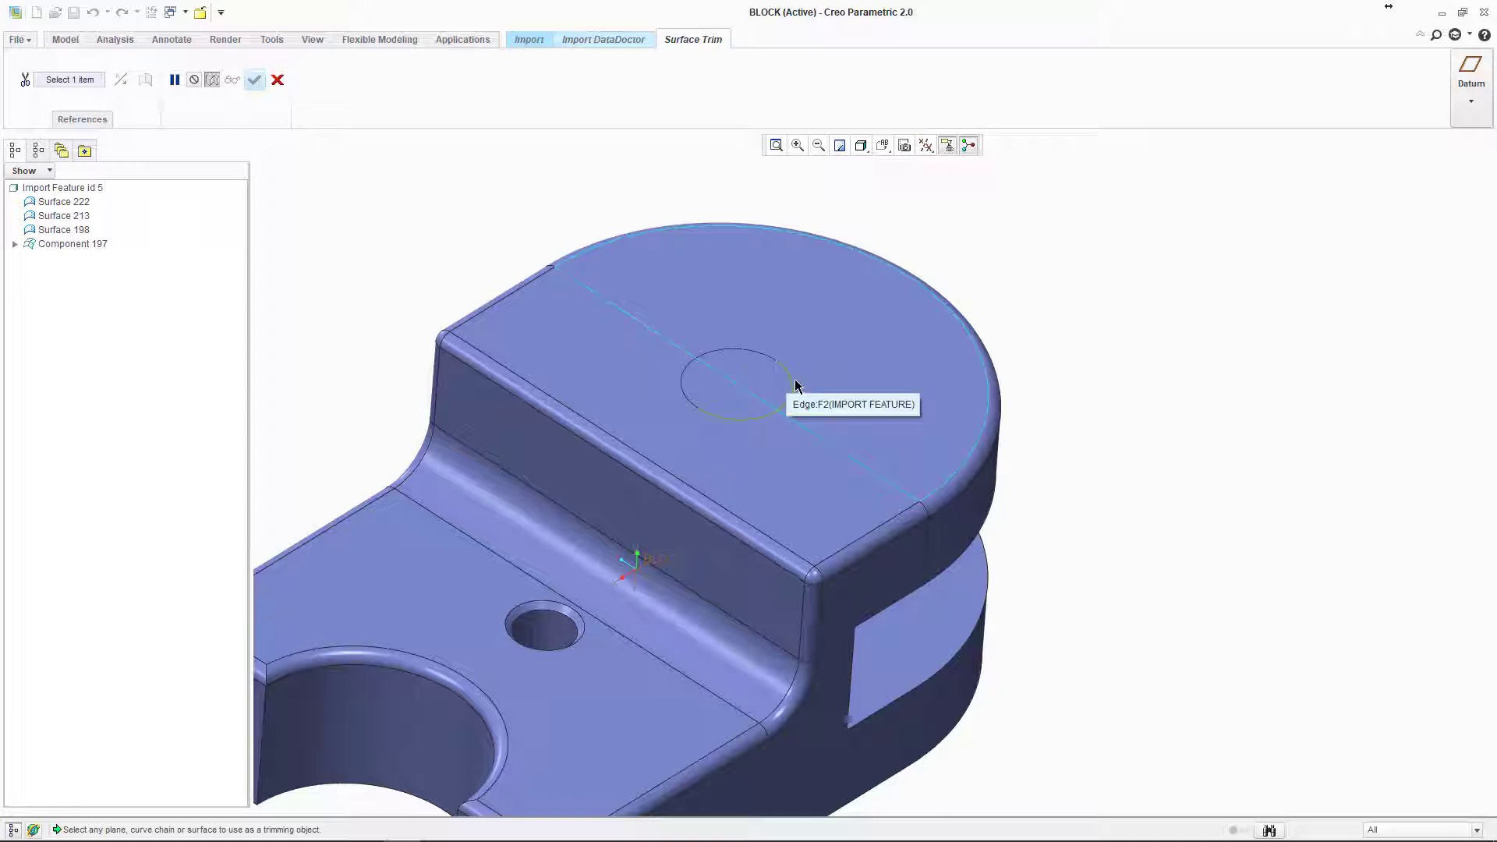
{"action": "left_click", "coordinate": [711, 357]}
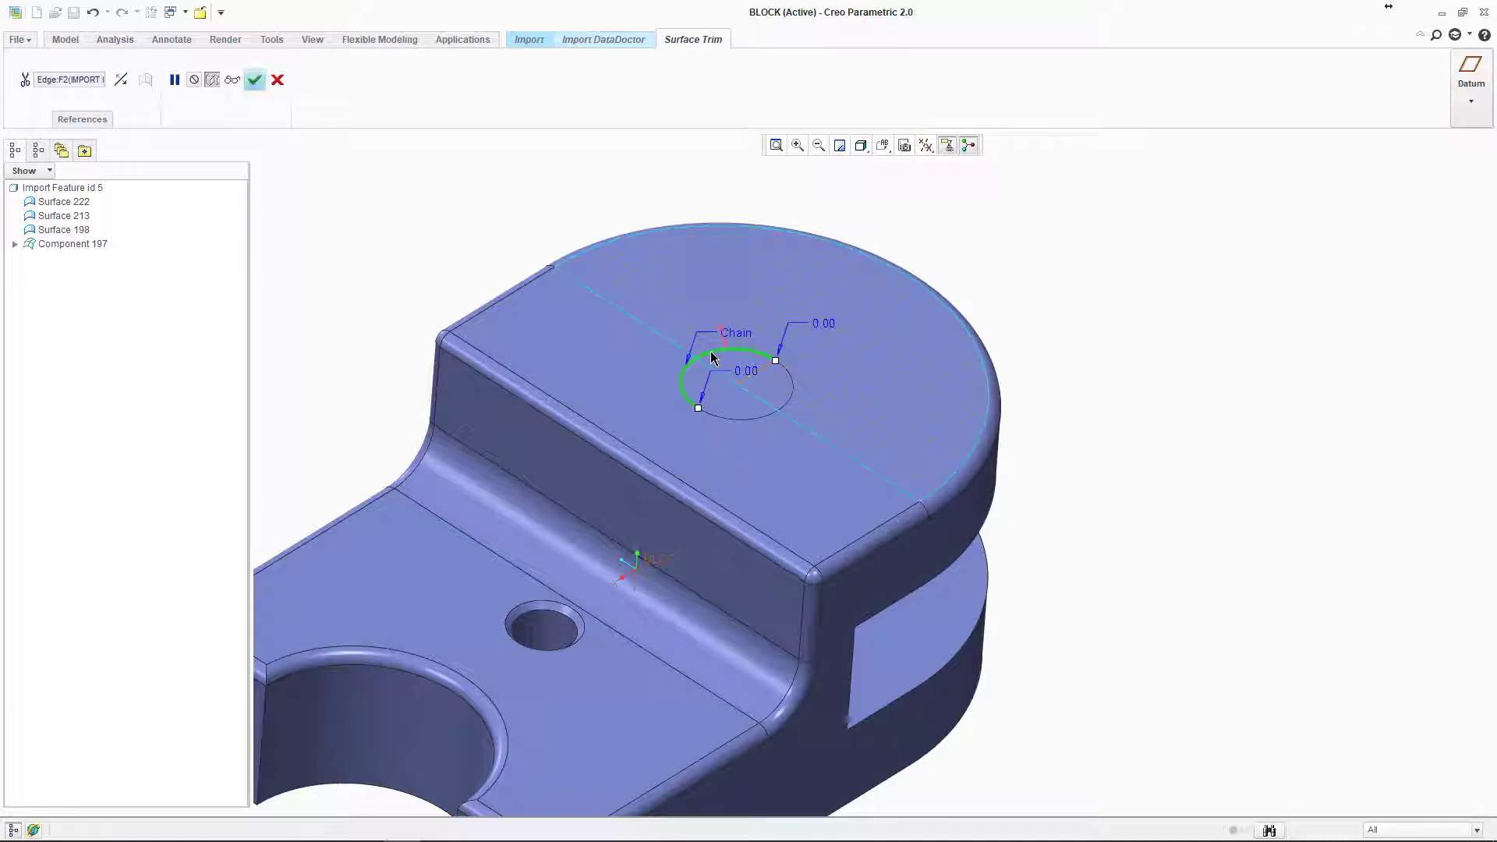
{"action": "middle_click_drag", "start_coordinate": [711, 358], "coordinate": [781, 420]}
{"action": "scroll", "coordinate": [777, 416], "scroll_direction": "down", "scroll_amount": 3}
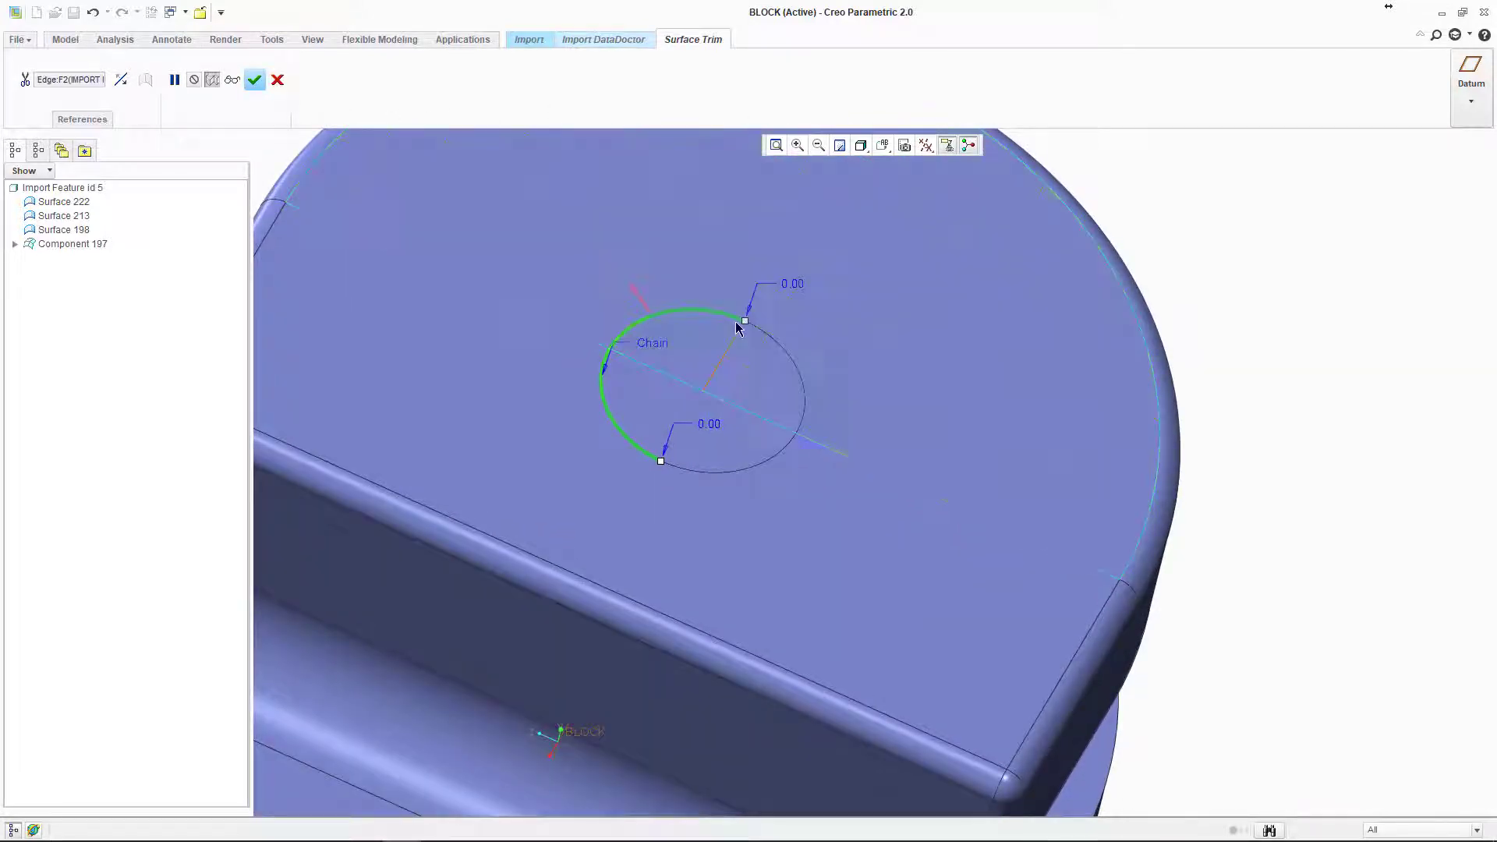
{"action": "middle_click_drag", "start_coordinate": [707, 377], "coordinate": [696, 259]}
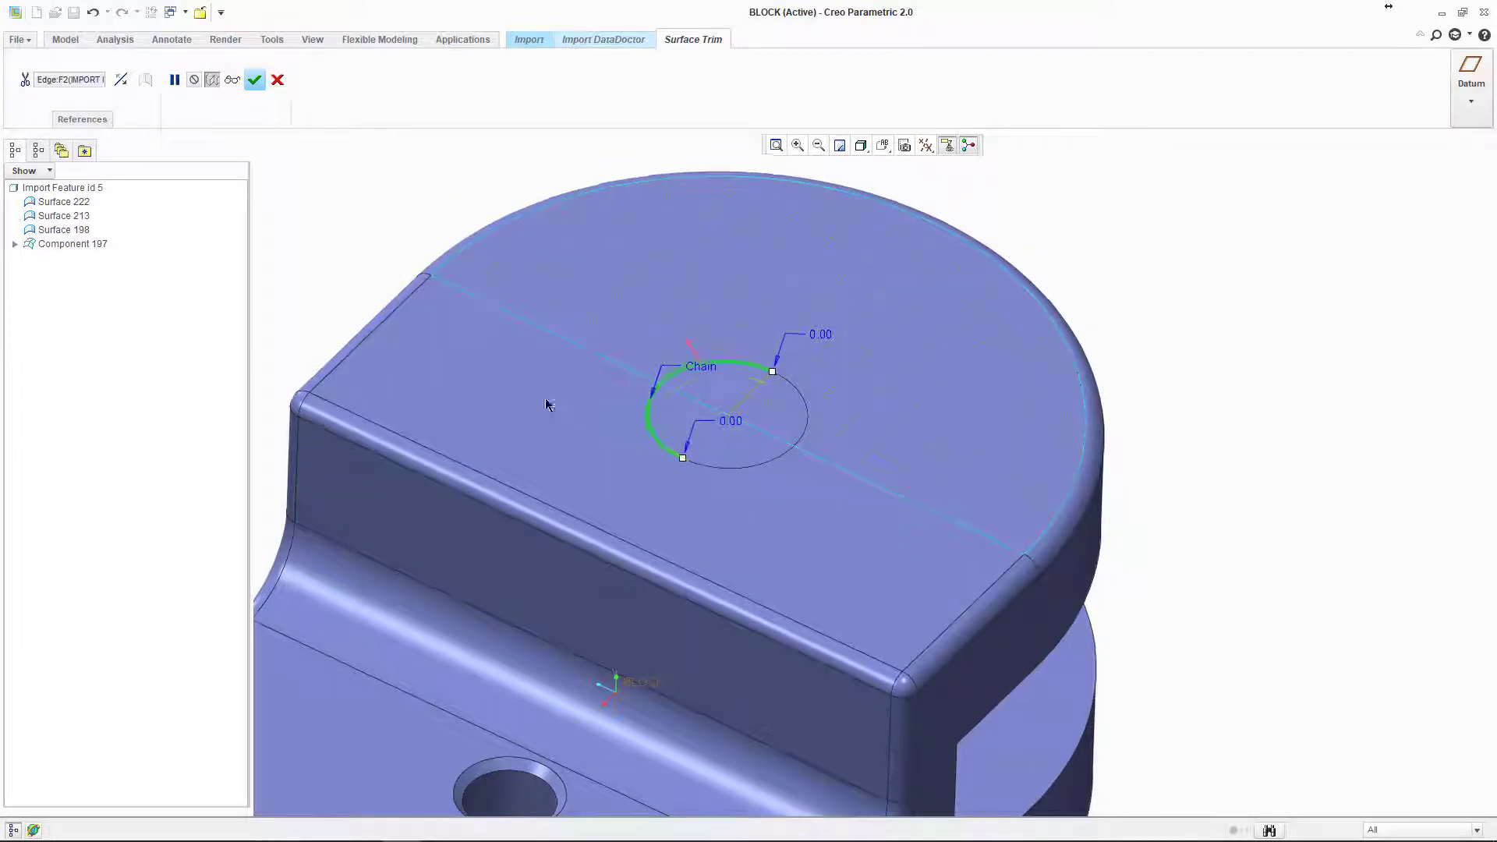
{"action": "middle_click_drag", "start_coordinate": [522, 381], "coordinate": [687, 355]}
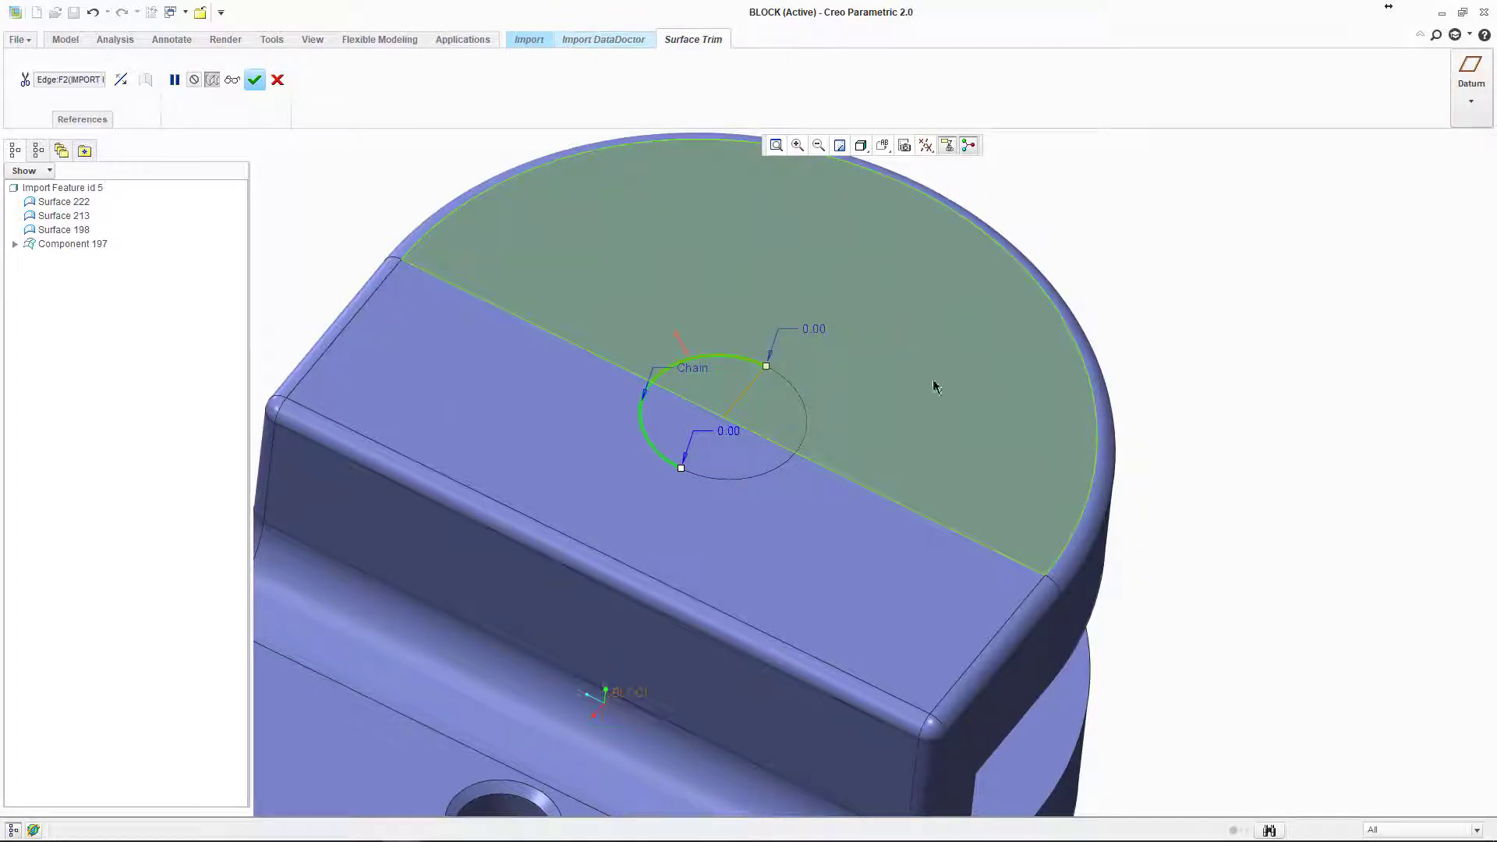
{"action": "middle_click_drag", "start_coordinate": [934, 424], "coordinate": [923, 318]}
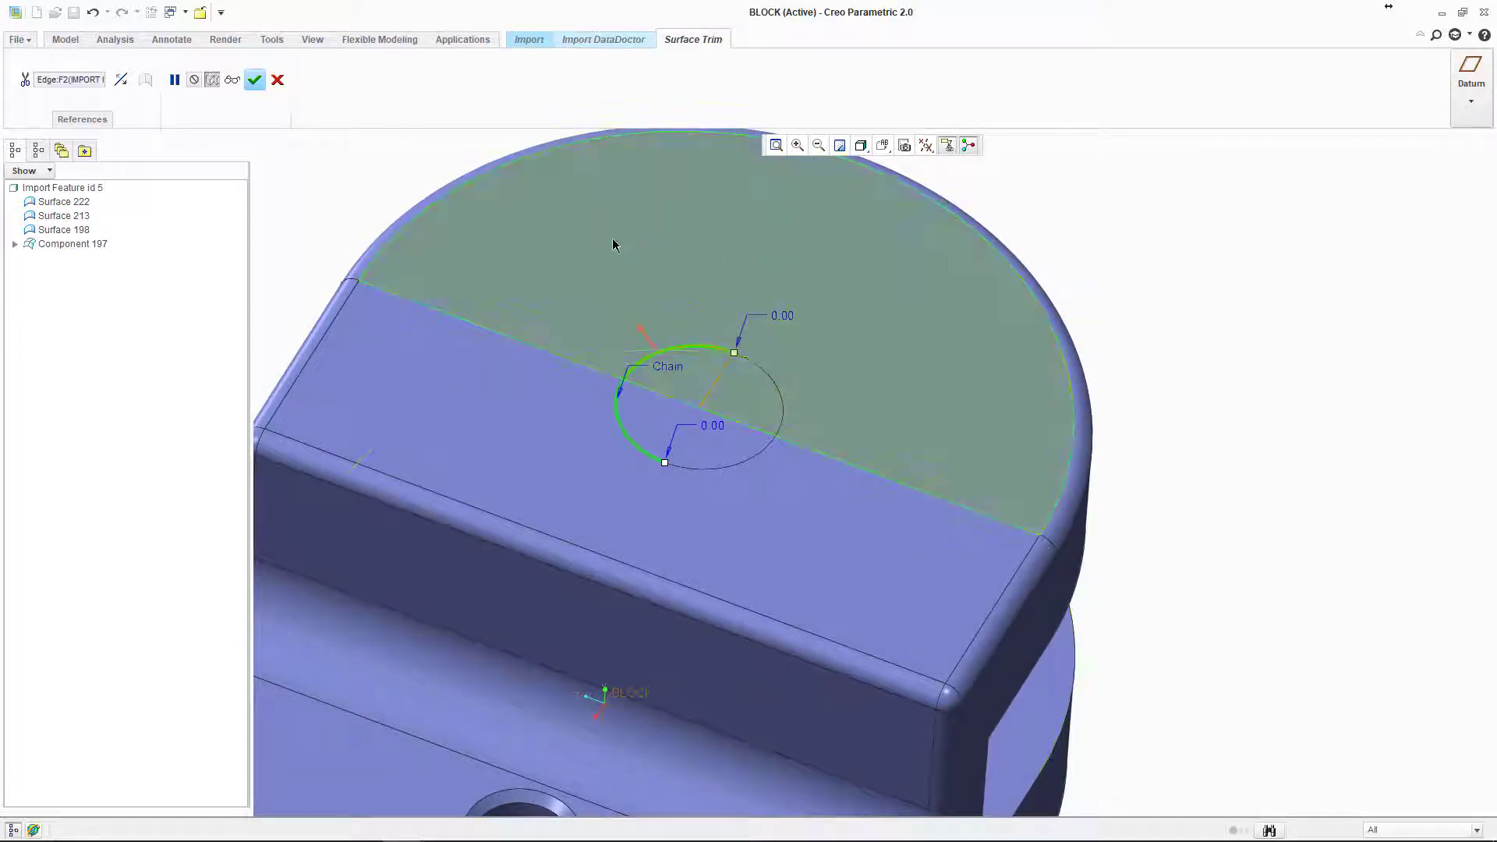
{"action": "left_click", "coordinate": [255, 80]}
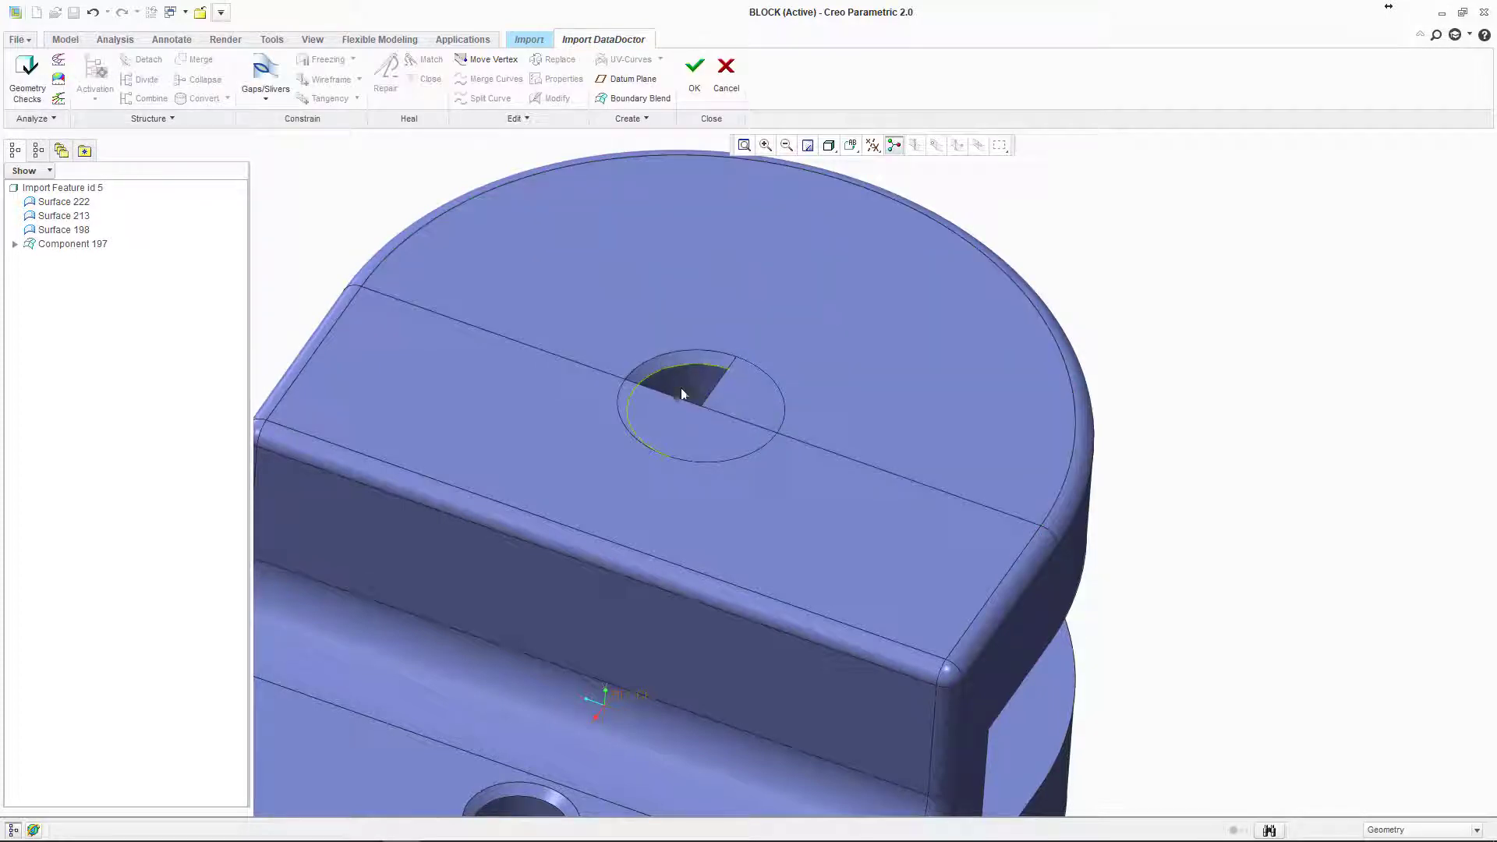
Step: Trim the same semicircular top surface with the hole's opposite edge arc to clear its remaining portion over the hole
{"action": "middle_click_drag", "start_coordinate": [799, 356], "coordinate": [1200, 281]}
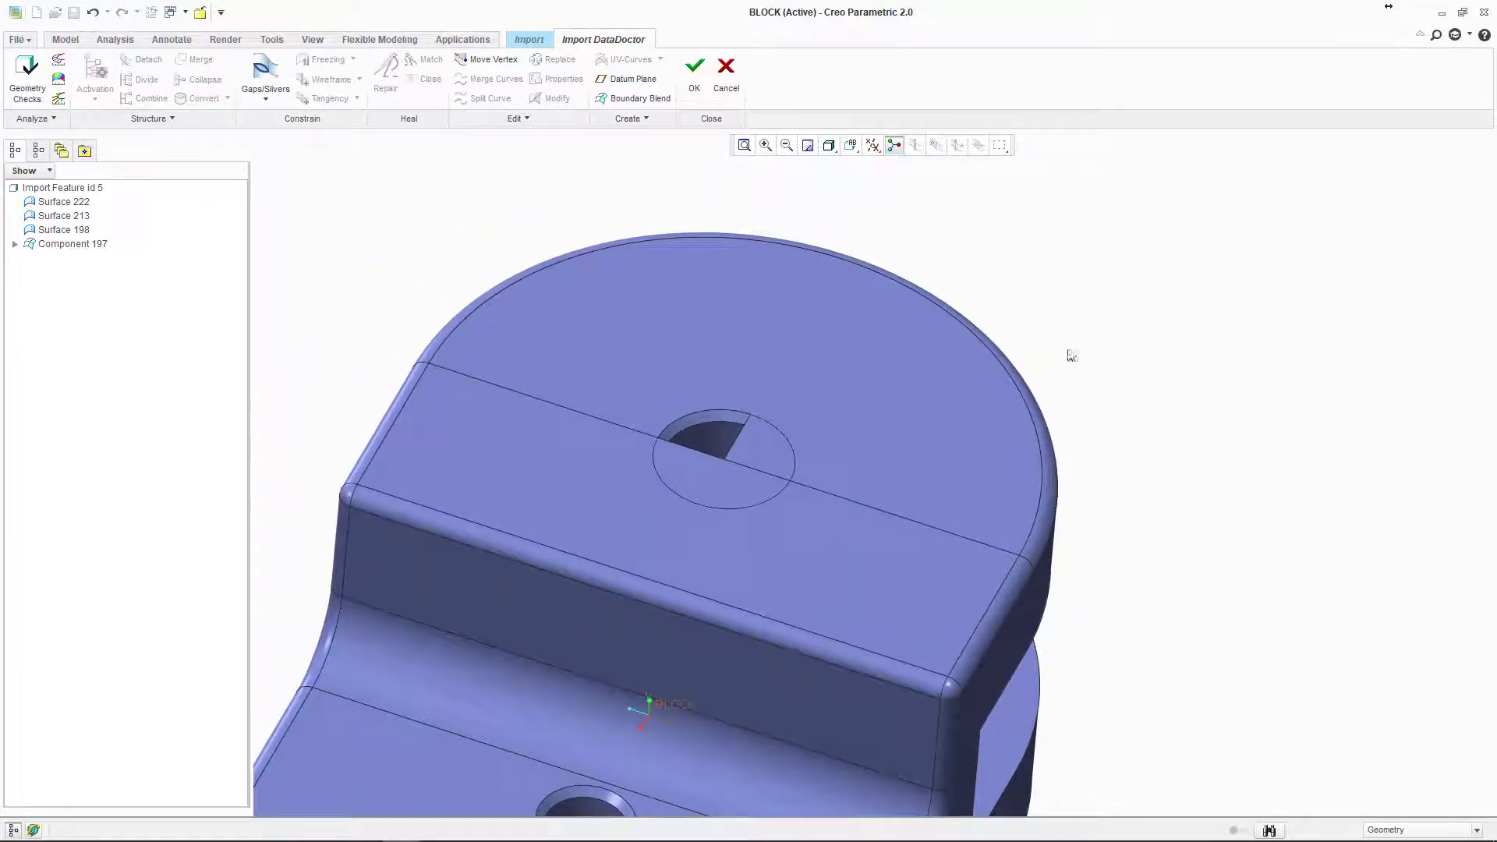
{"action": "left_click", "coordinate": [810, 304]}
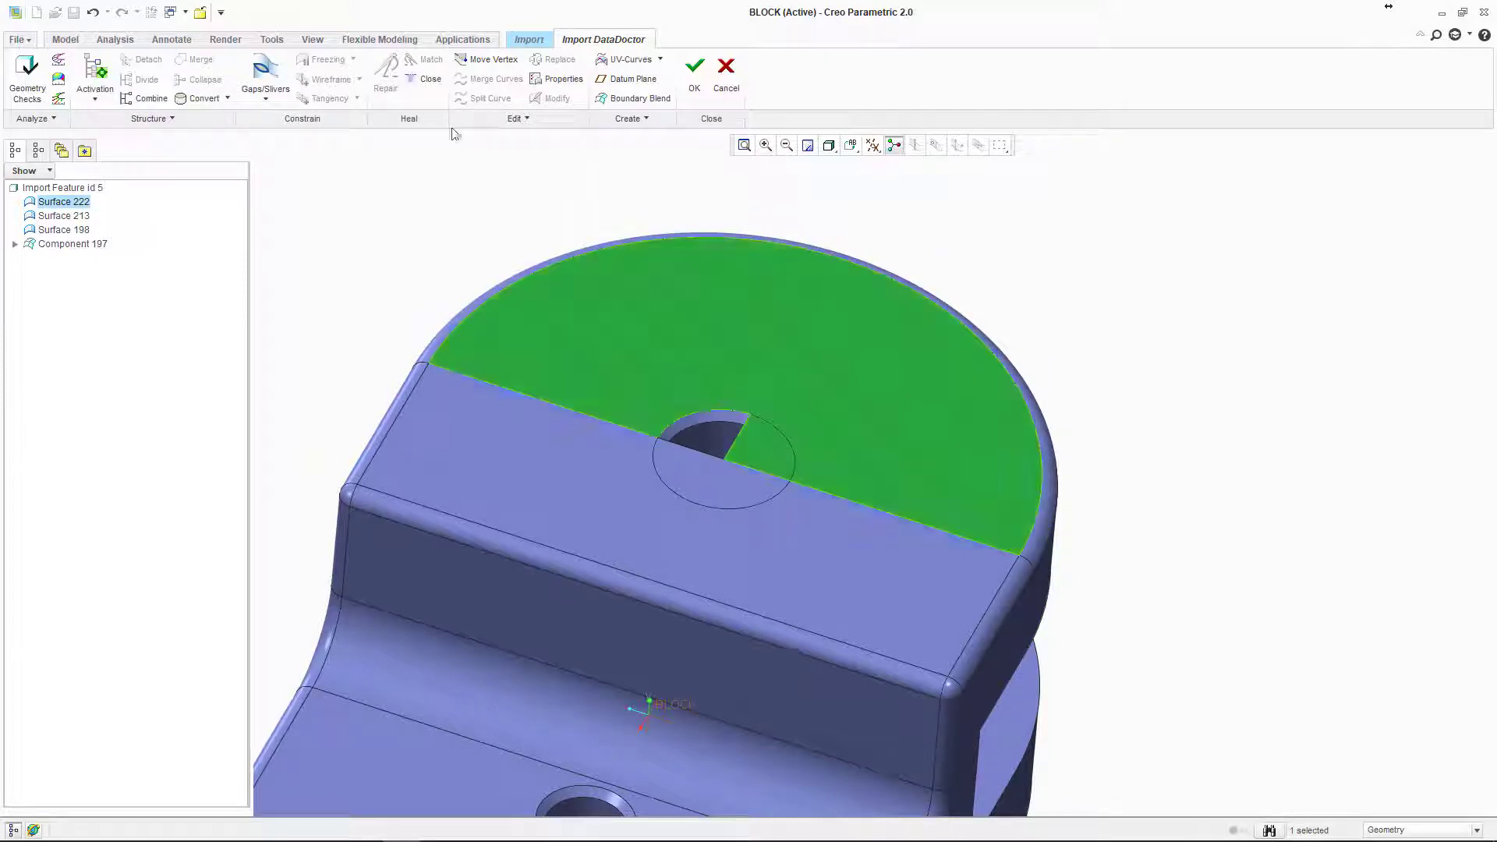
{"action": "left_click", "coordinate": [511, 119]}
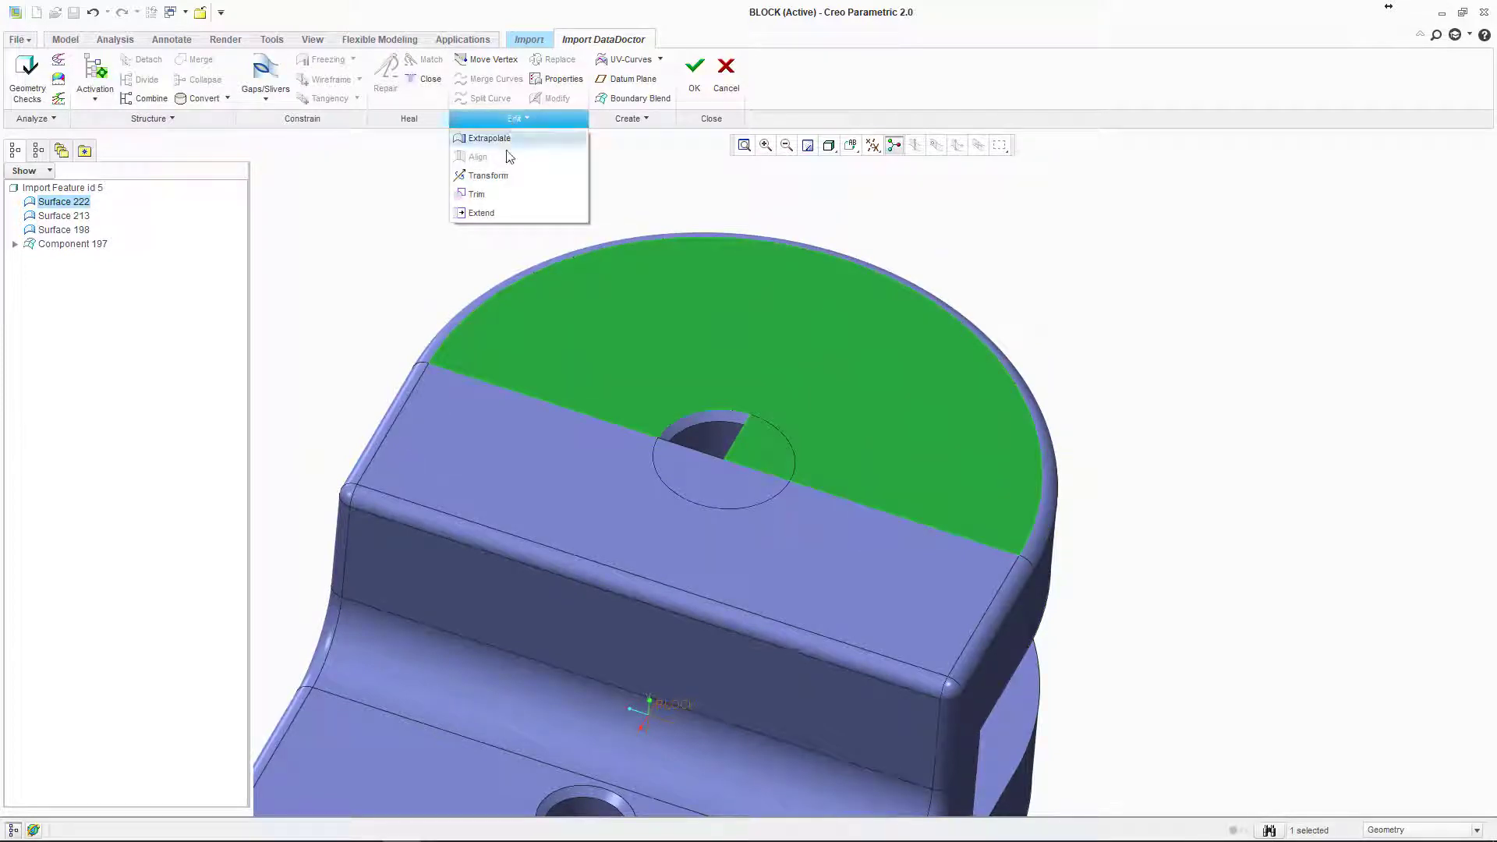
{"action": "left_click", "coordinate": [505, 195]}
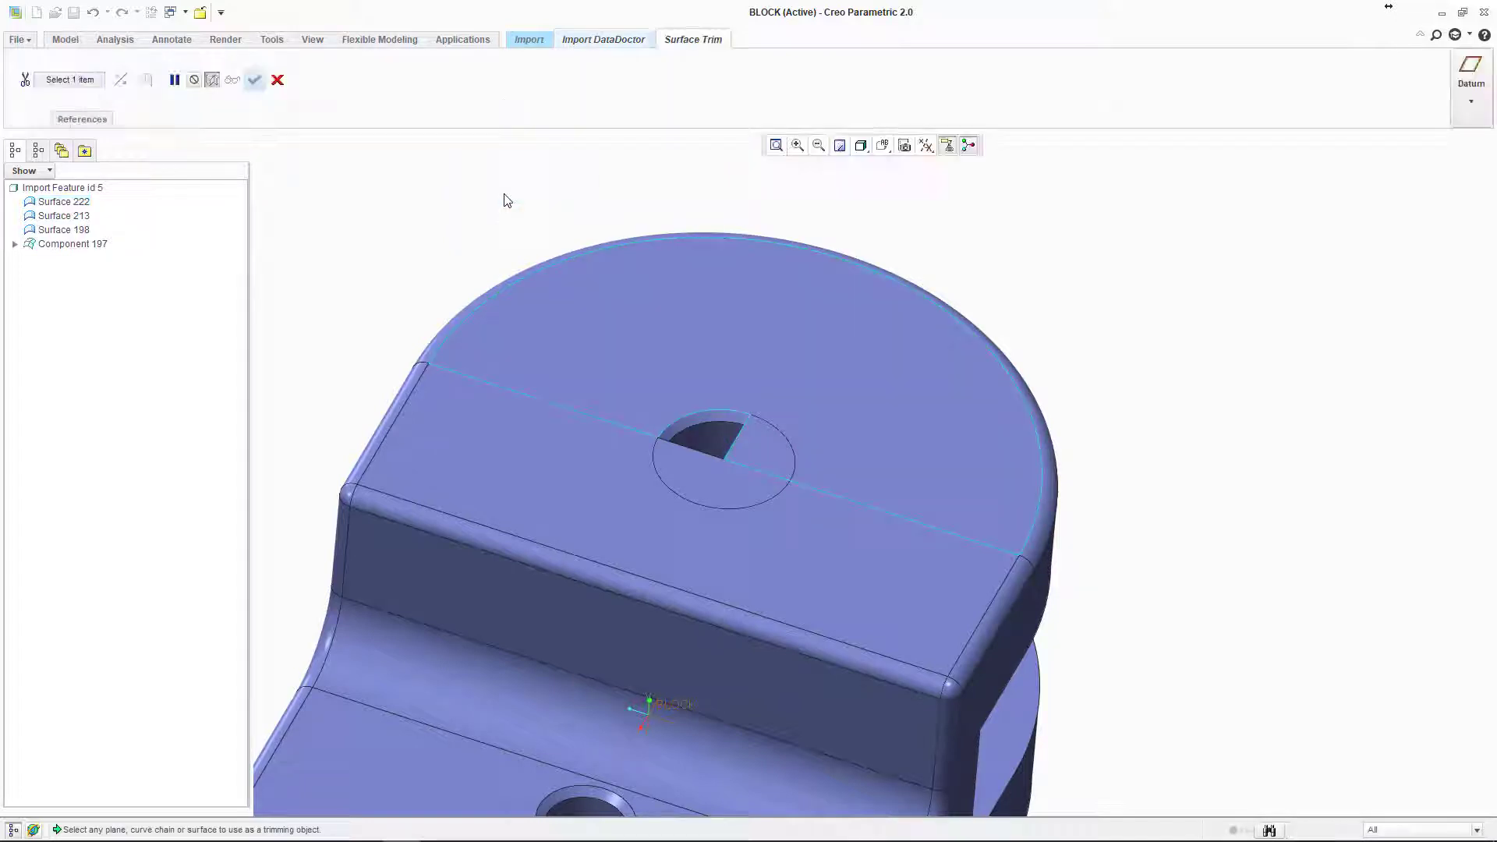
{"action": "left_click", "coordinate": [785, 437]}
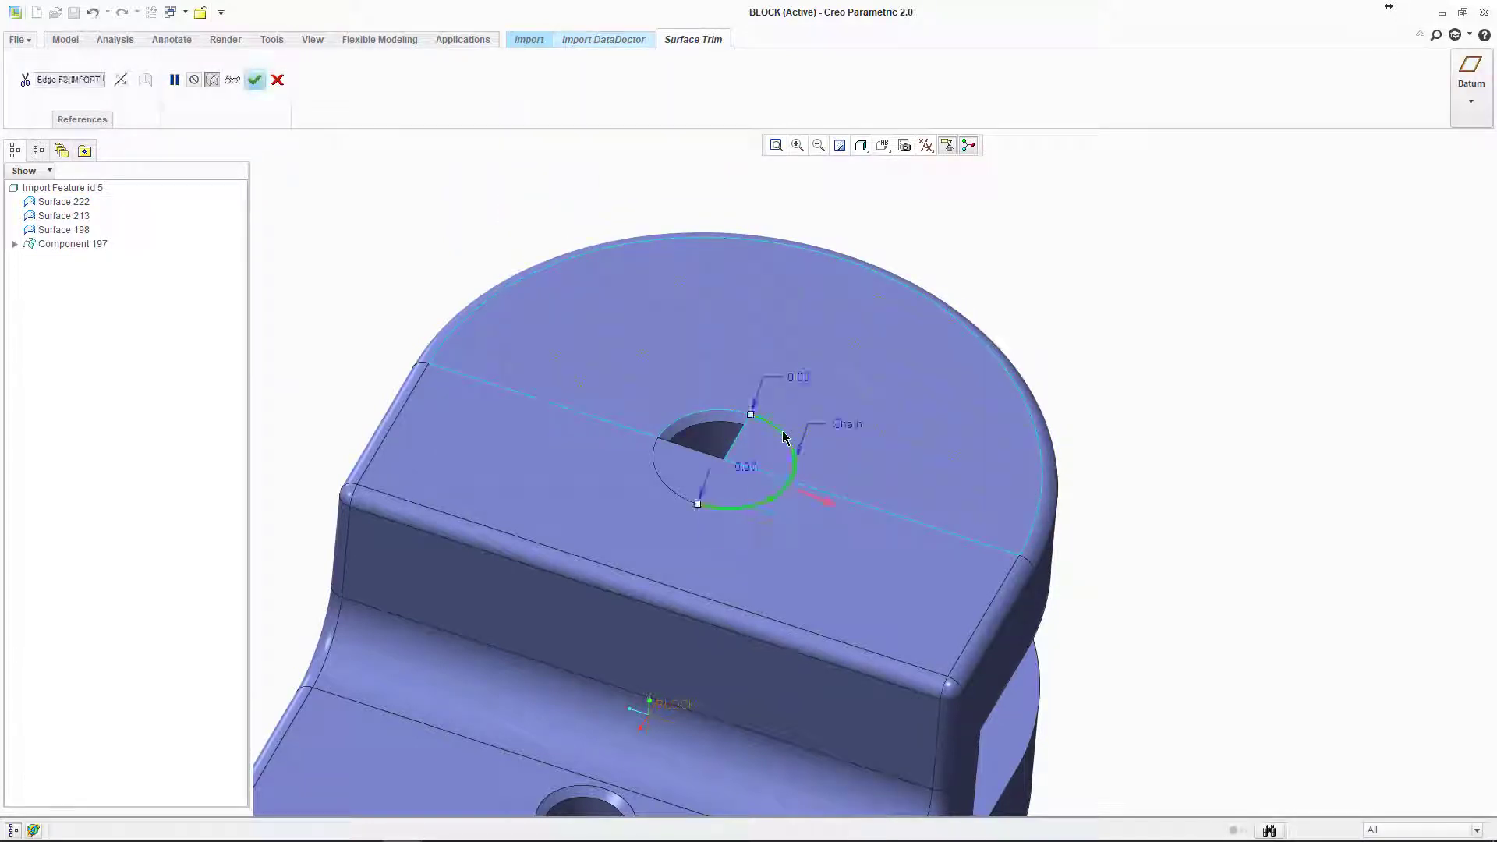
{"action": "middle_click_drag", "start_coordinate": [787, 441], "coordinate": [707, 288]}
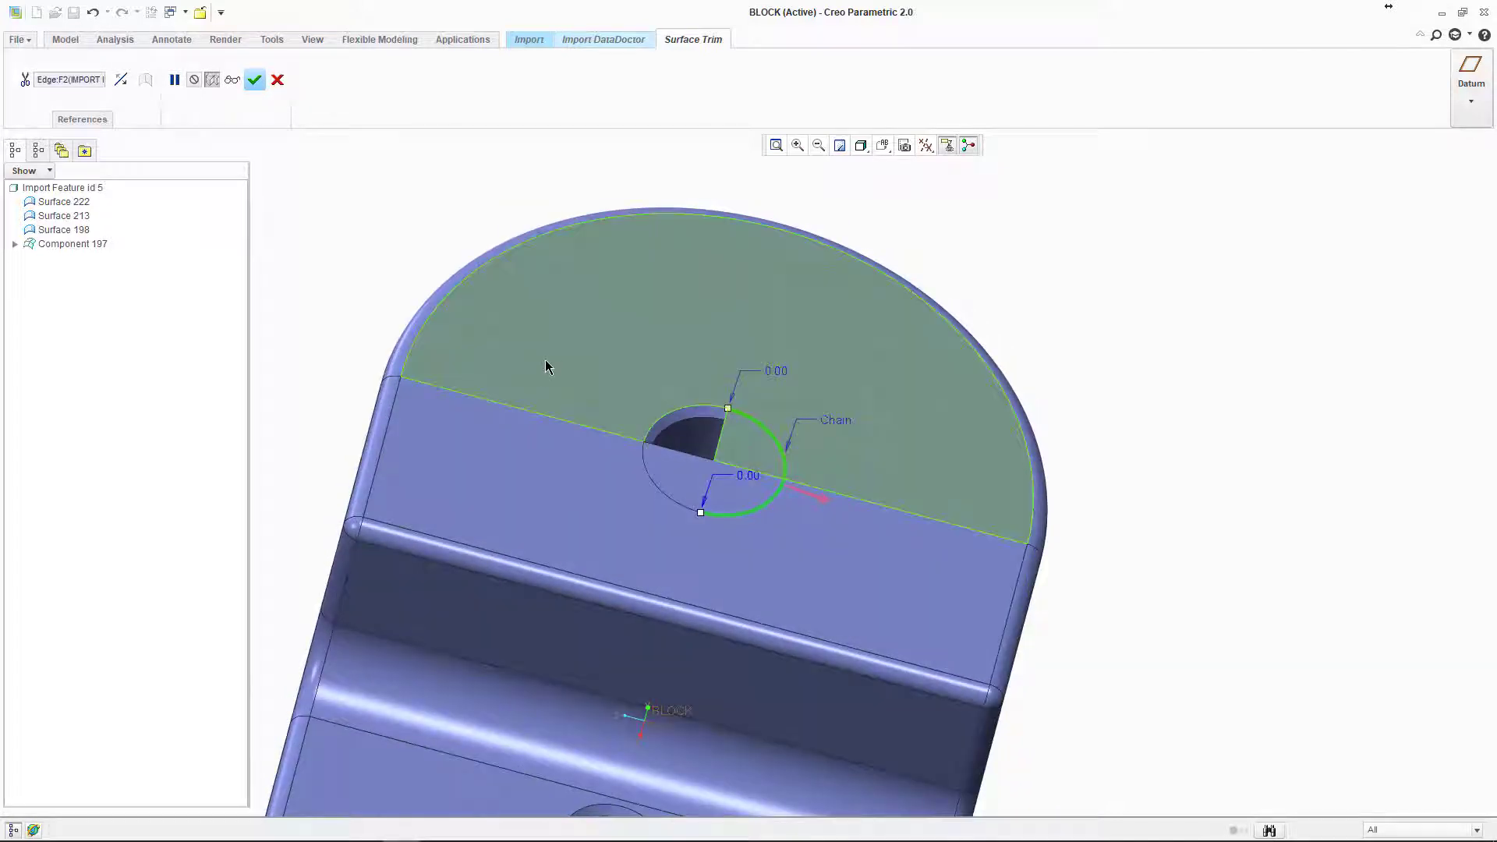
{"action": "left_click", "coordinate": [254, 82]}
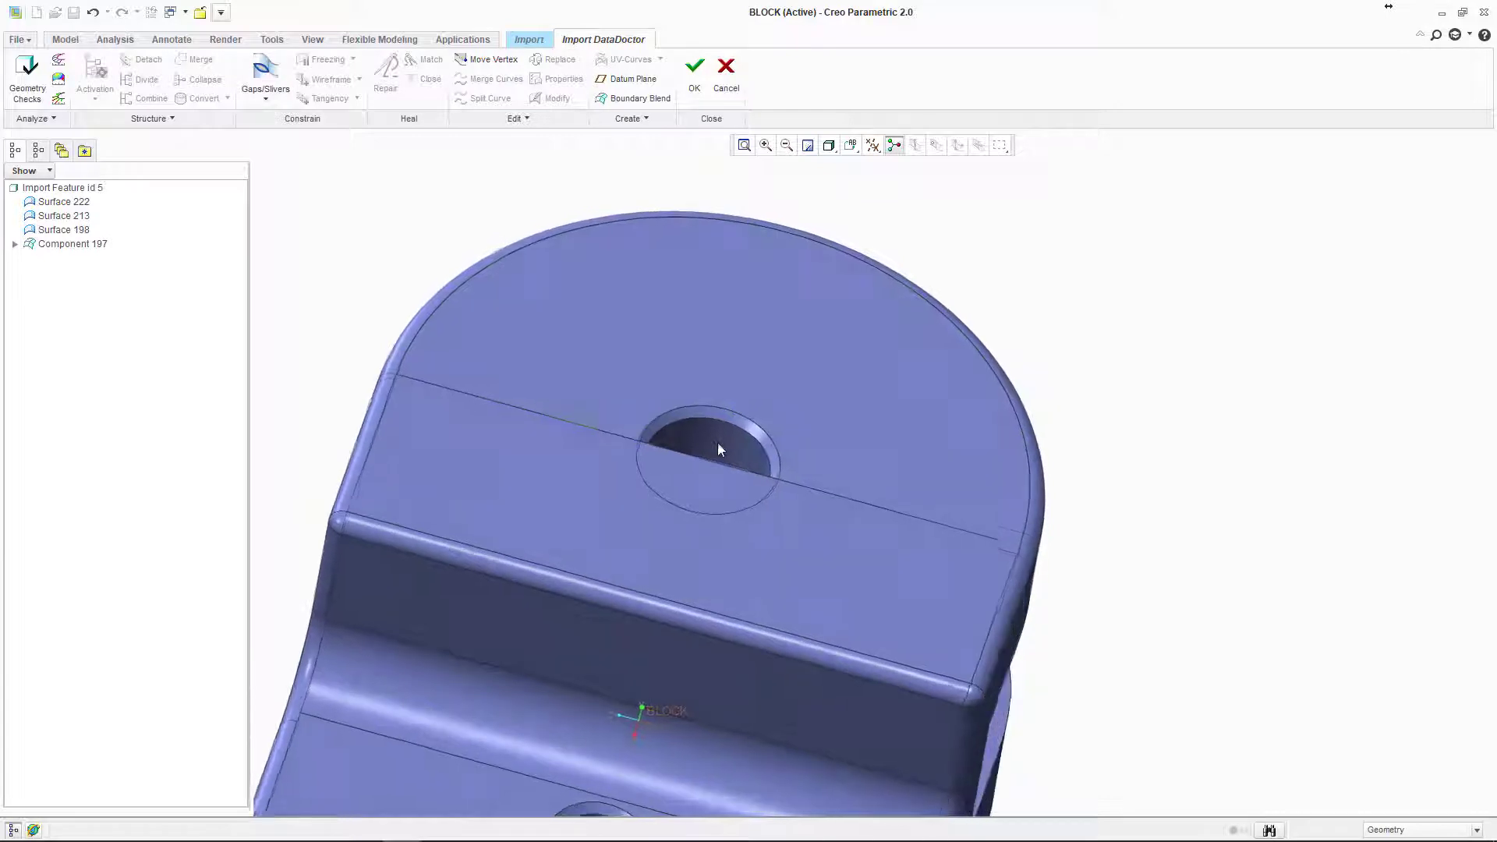
Step: Trim the four-sided top surface beside the step with the hole's first edge arc
{"action": "middle_click_drag", "start_coordinate": [718, 448], "coordinate": [628, 348]}
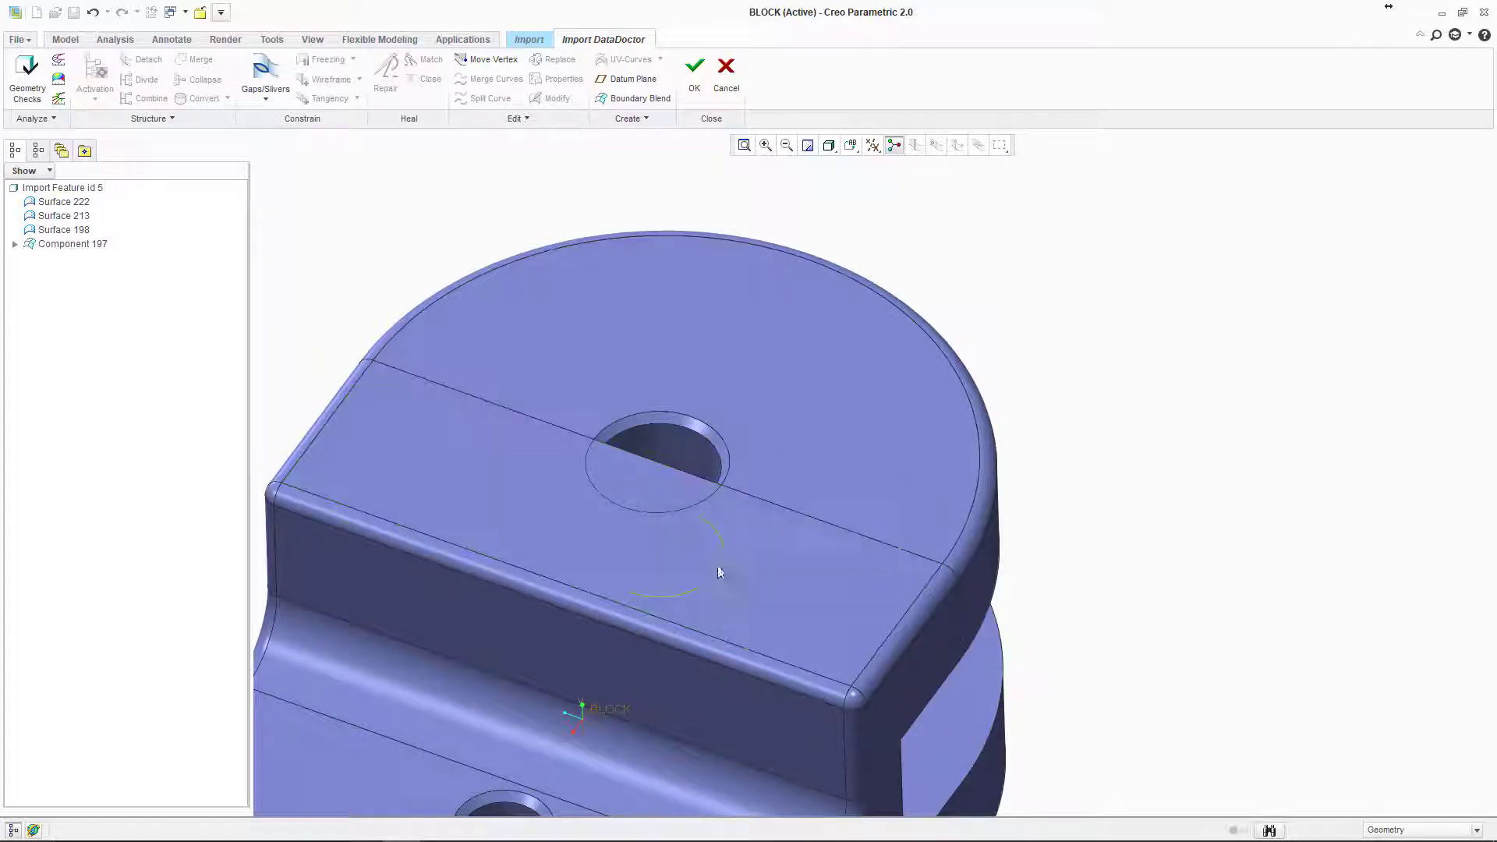
{"action": "middle_click_drag", "start_coordinate": [784, 545], "coordinate": [814, 580]}
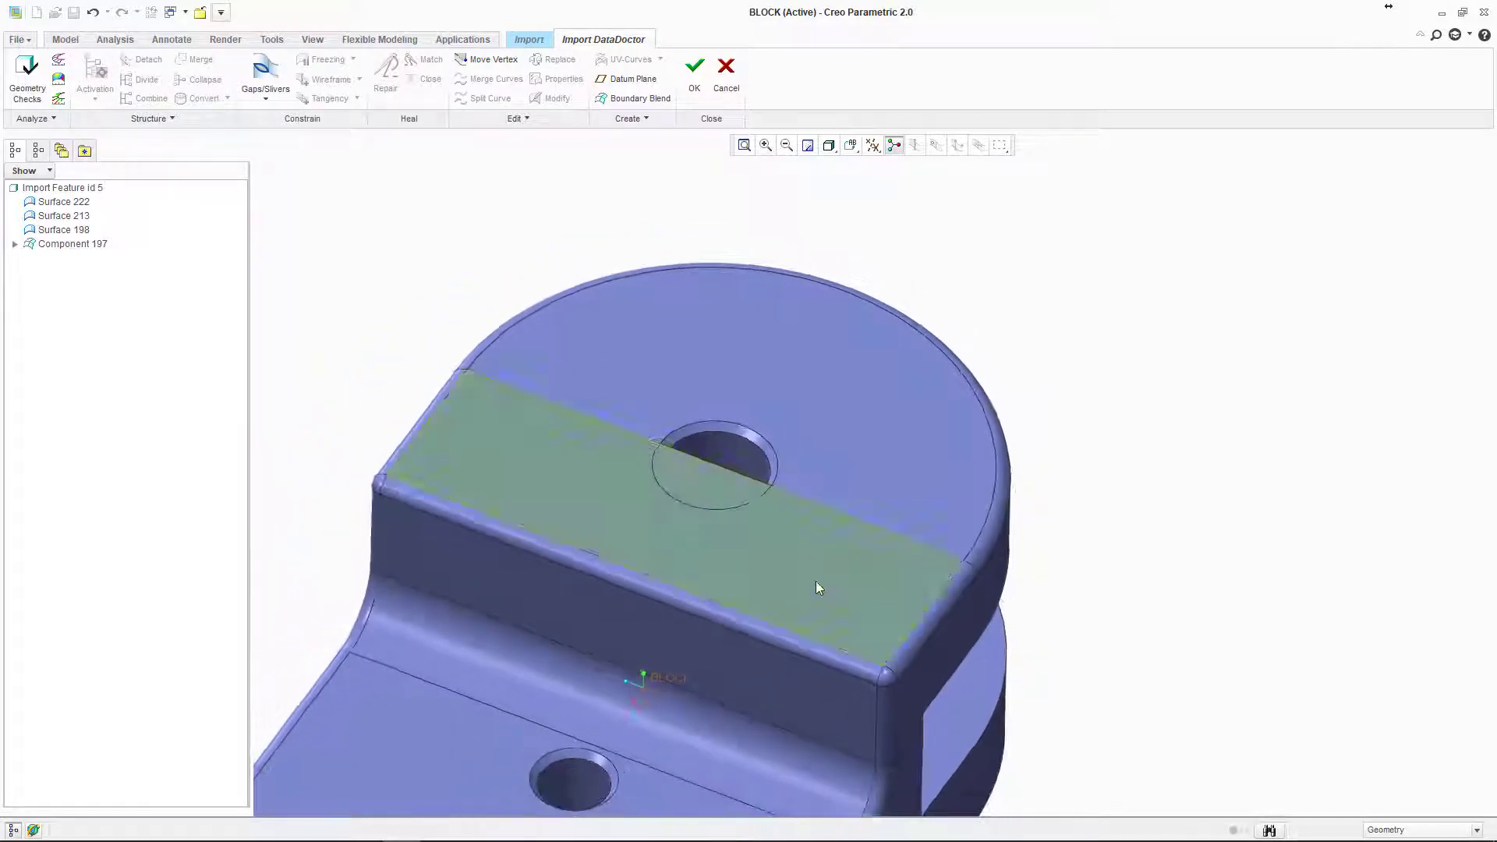
{"action": "left_click", "coordinate": [826, 558]}
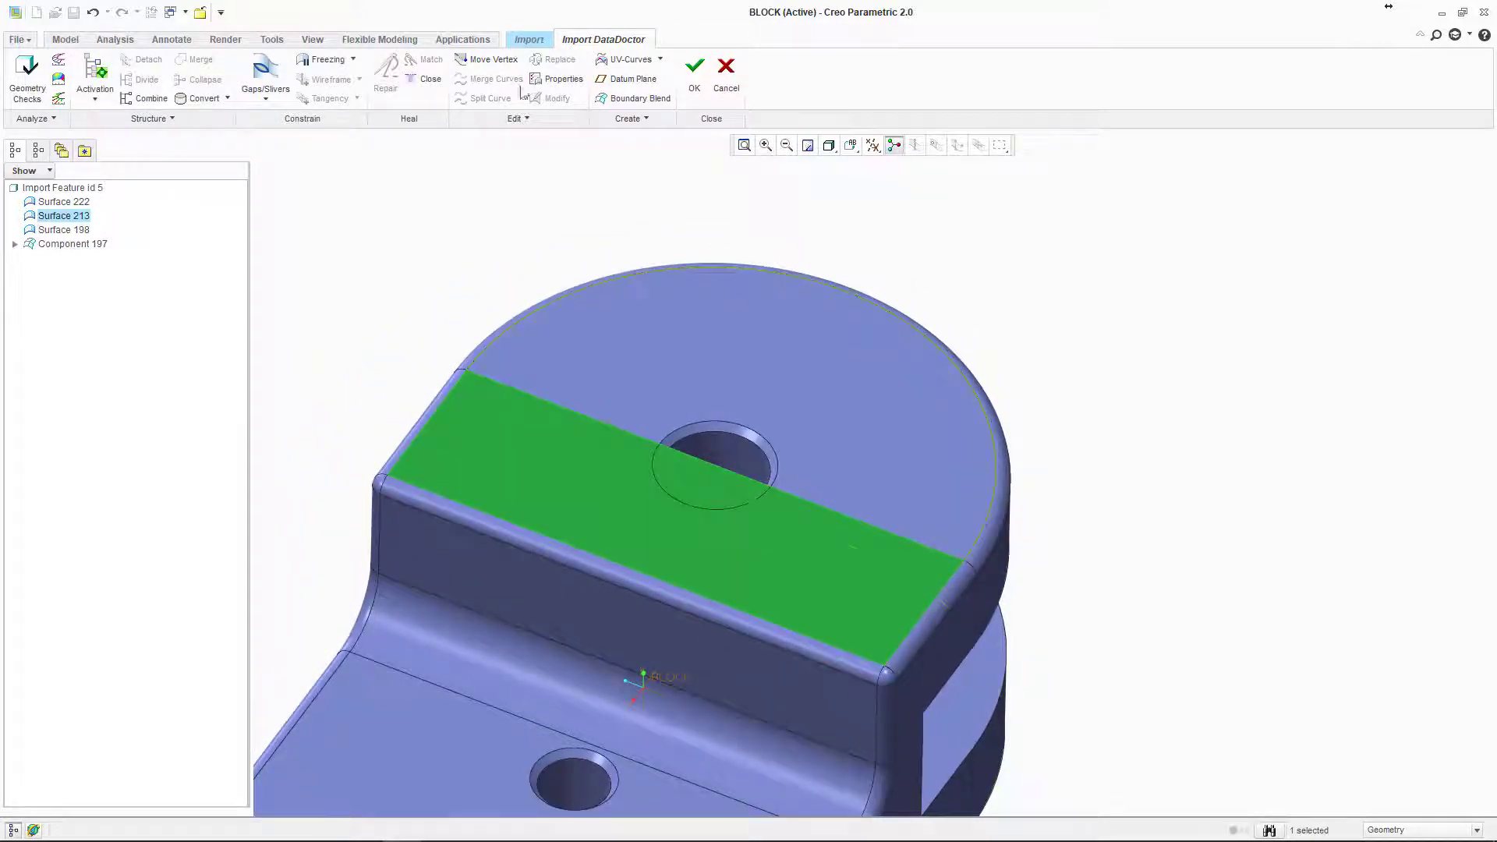
{"action": "left_click", "coordinate": [529, 119]}
{"action": "left_click", "coordinate": [508, 194]}
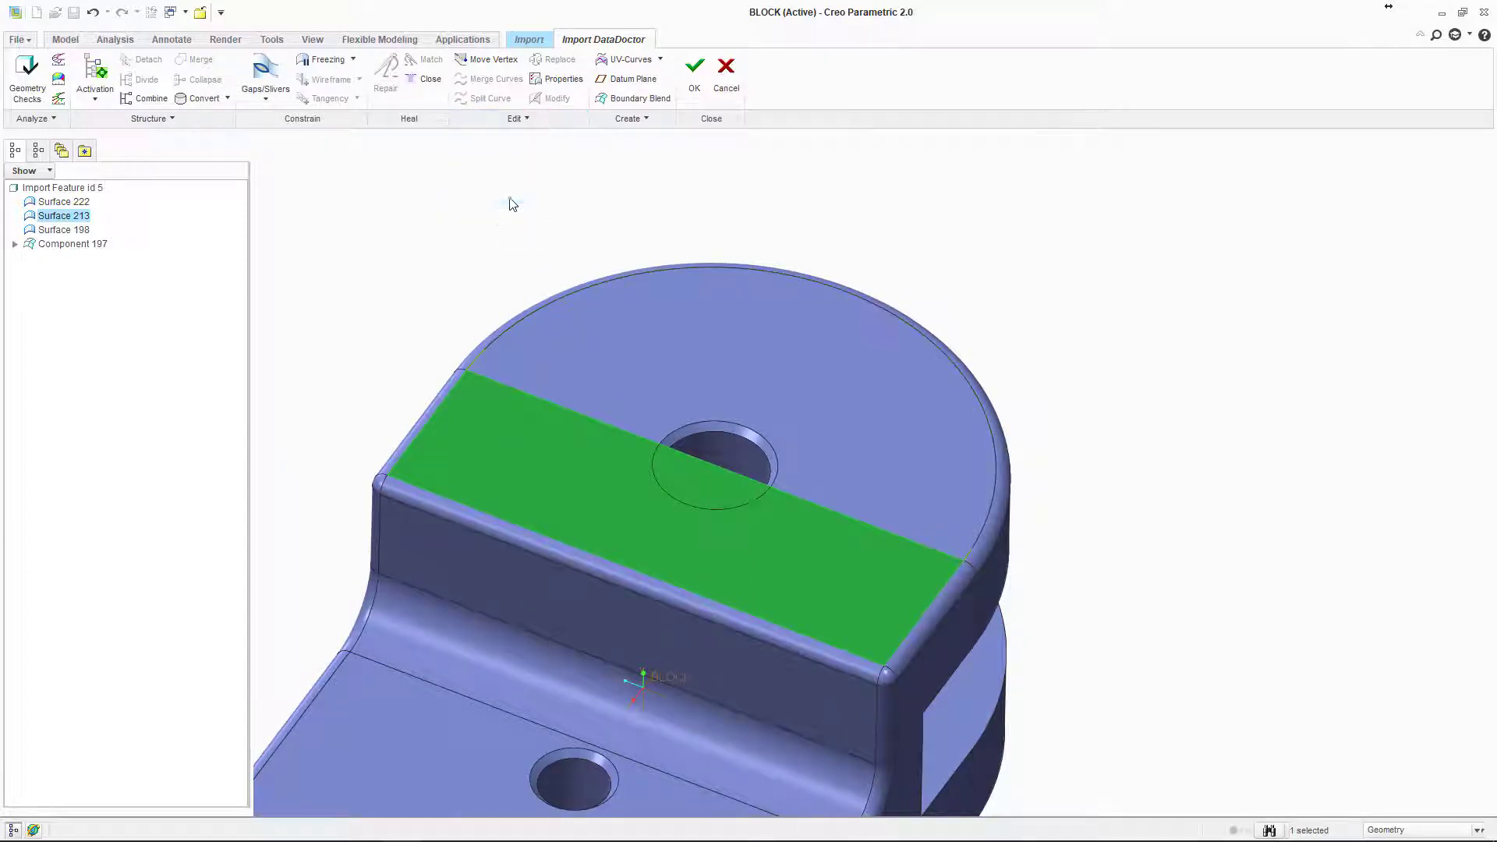
{"action": "left_click", "coordinate": [662, 493]}
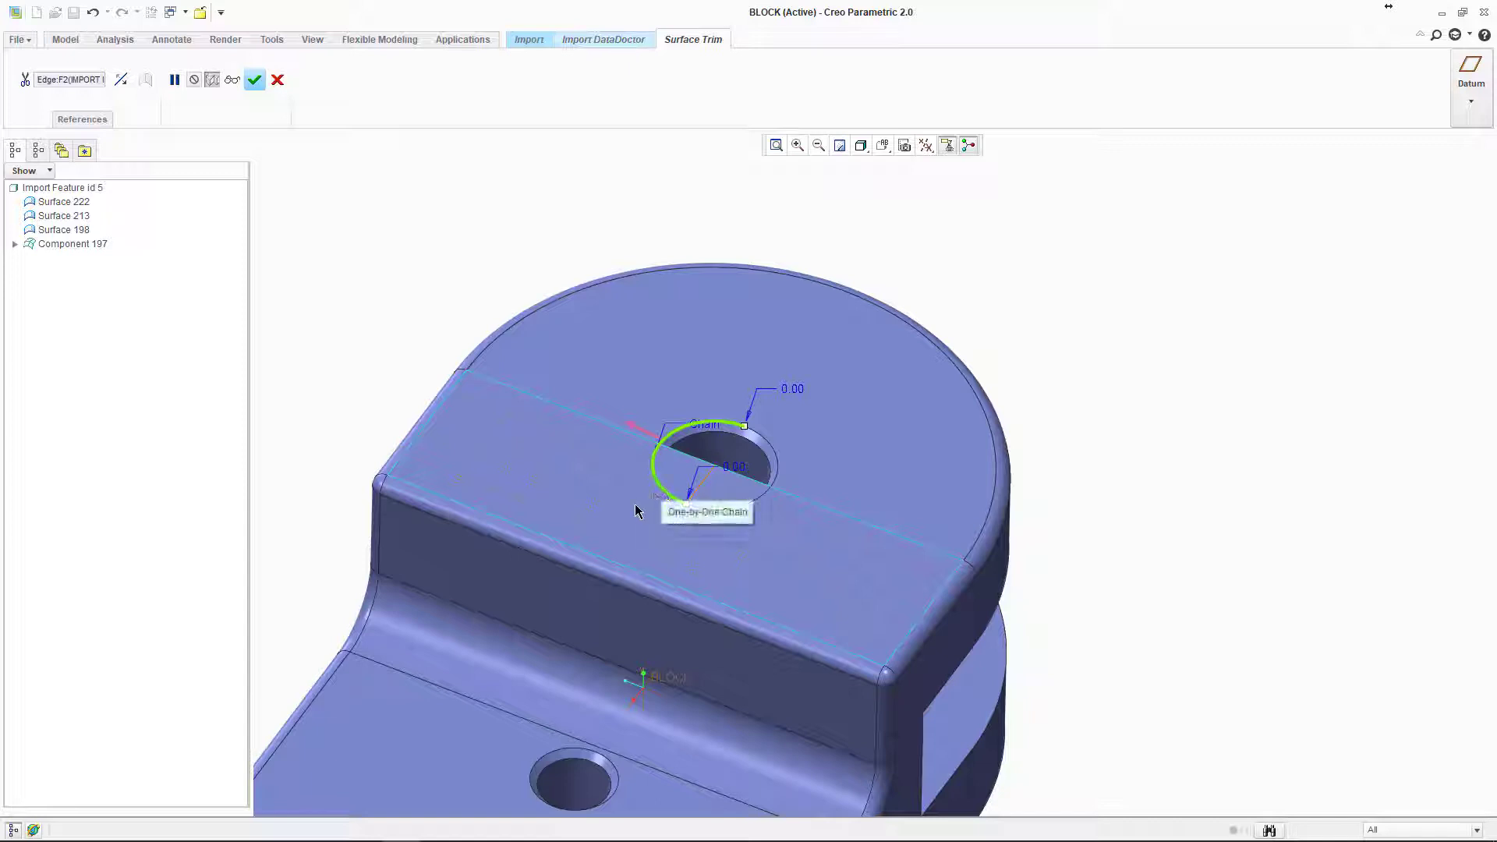
{"action": "left_click", "coordinate": [255, 80]}
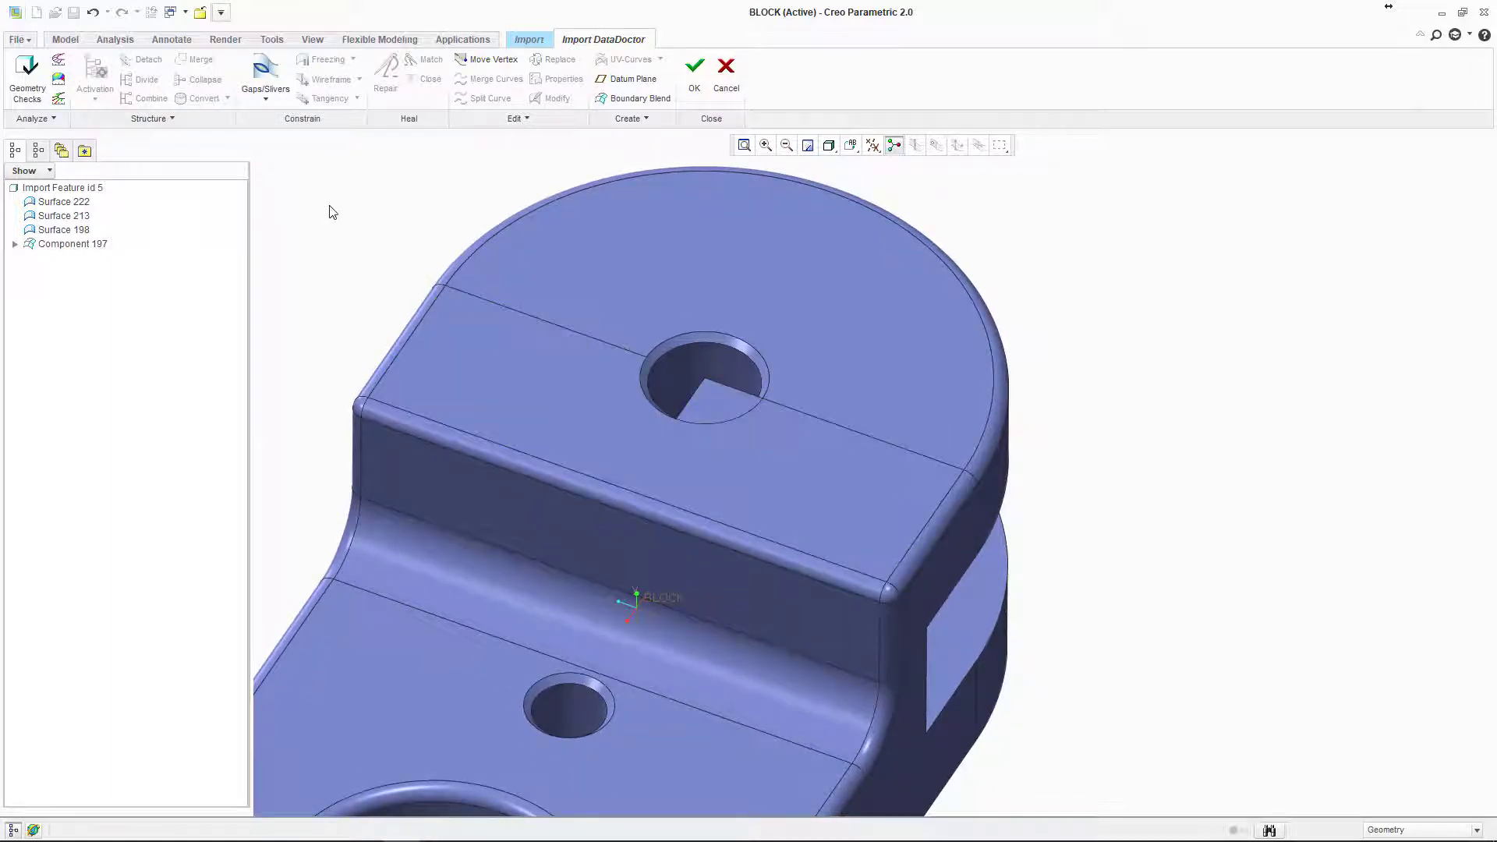
Step: Trim the four-sided top surface again with the hole's other edge arc to open the hole completely
{"action": "left_click", "coordinate": [811, 474]}
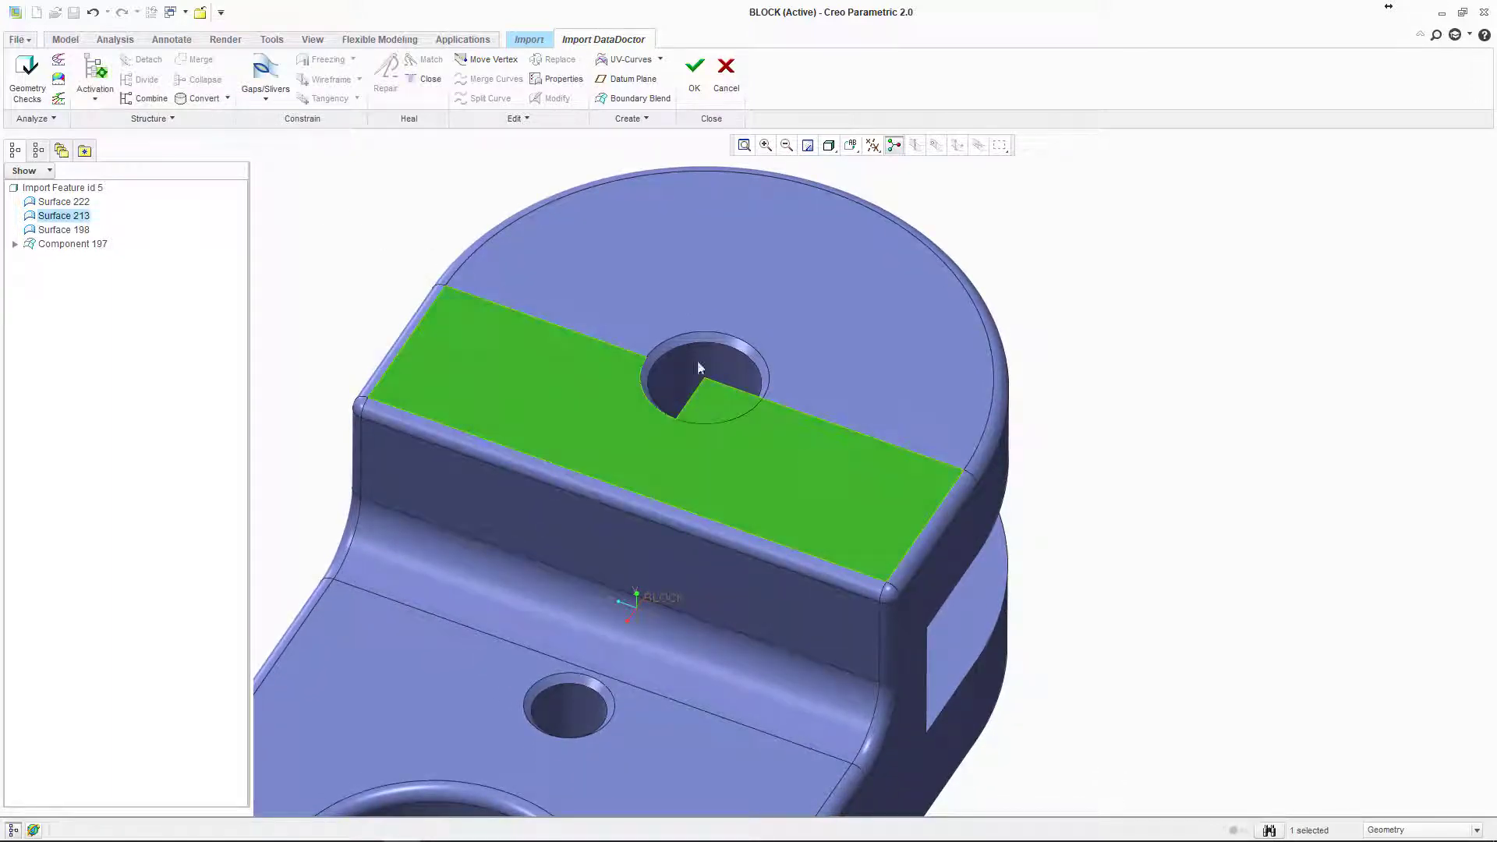
{"action": "left_click", "coordinate": [529, 121]}
{"action": "left_click", "coordinate": [477, 194]}
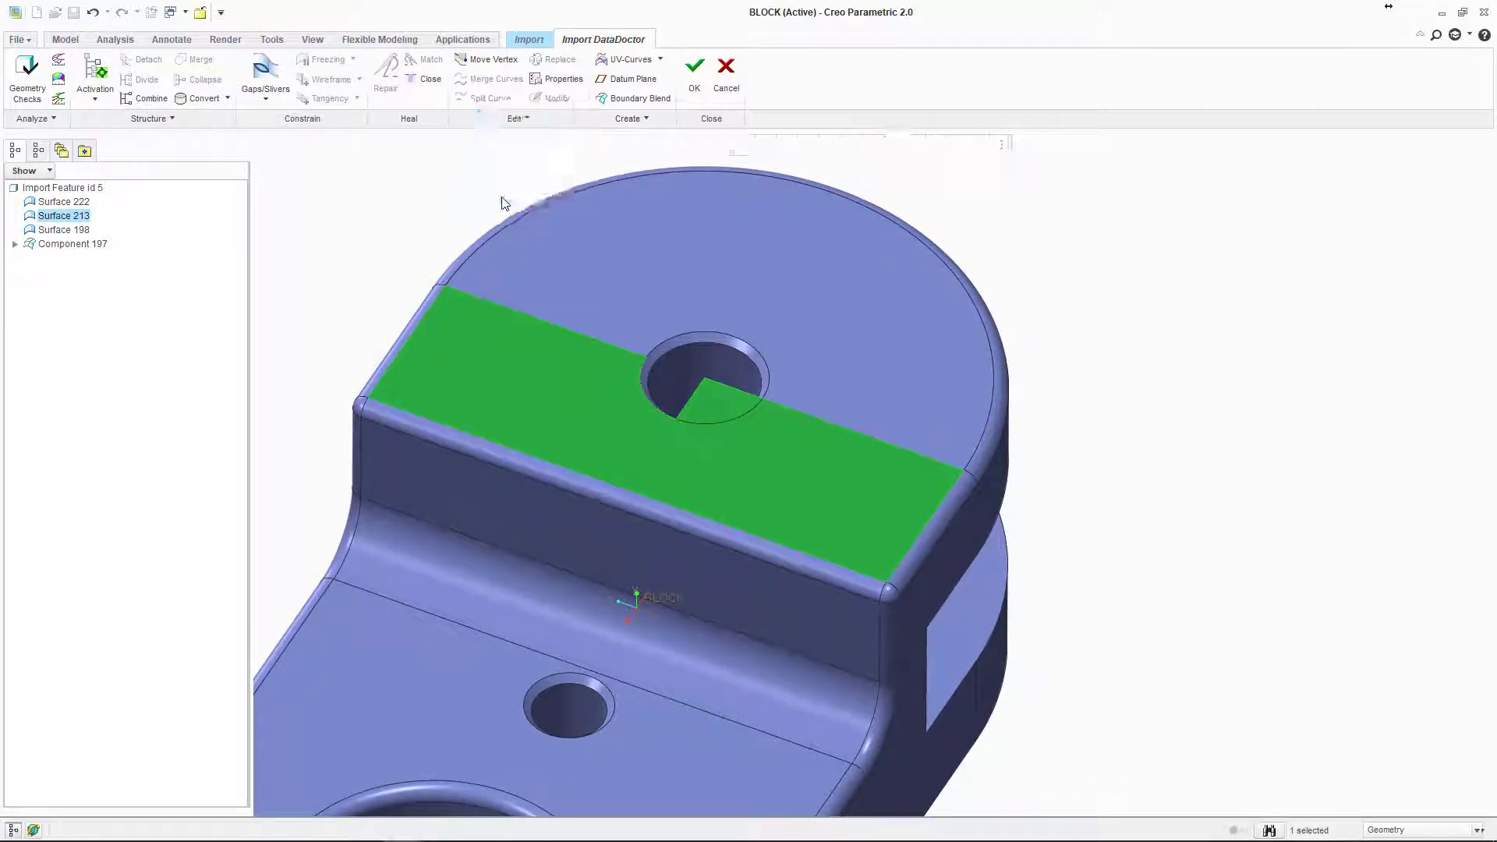
{"action": "left_click", "coordinate": [729, 427]}
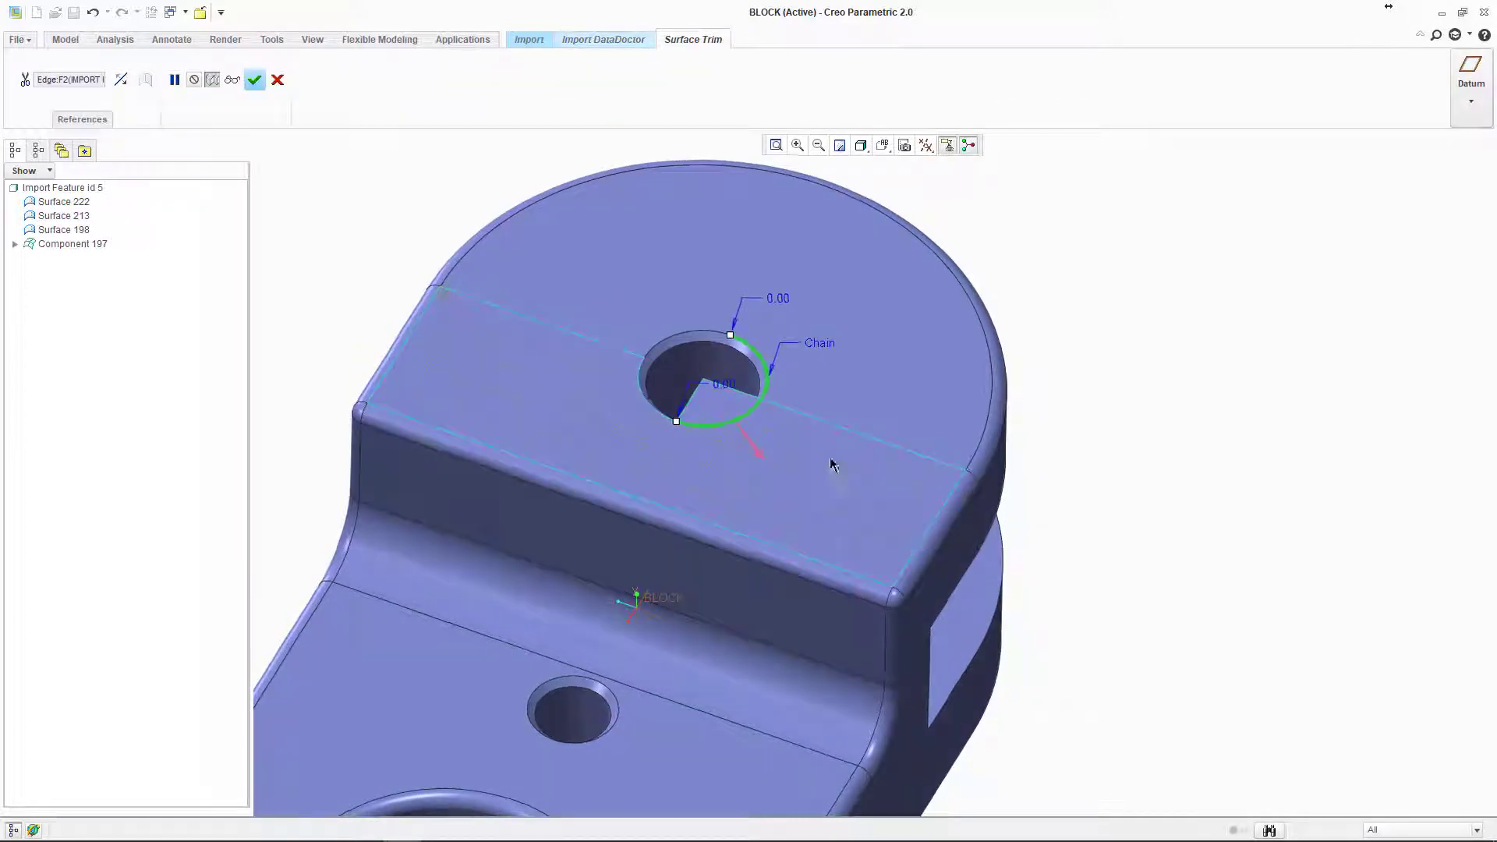
{"action": "left_click", "coordinate": [255, 80]}
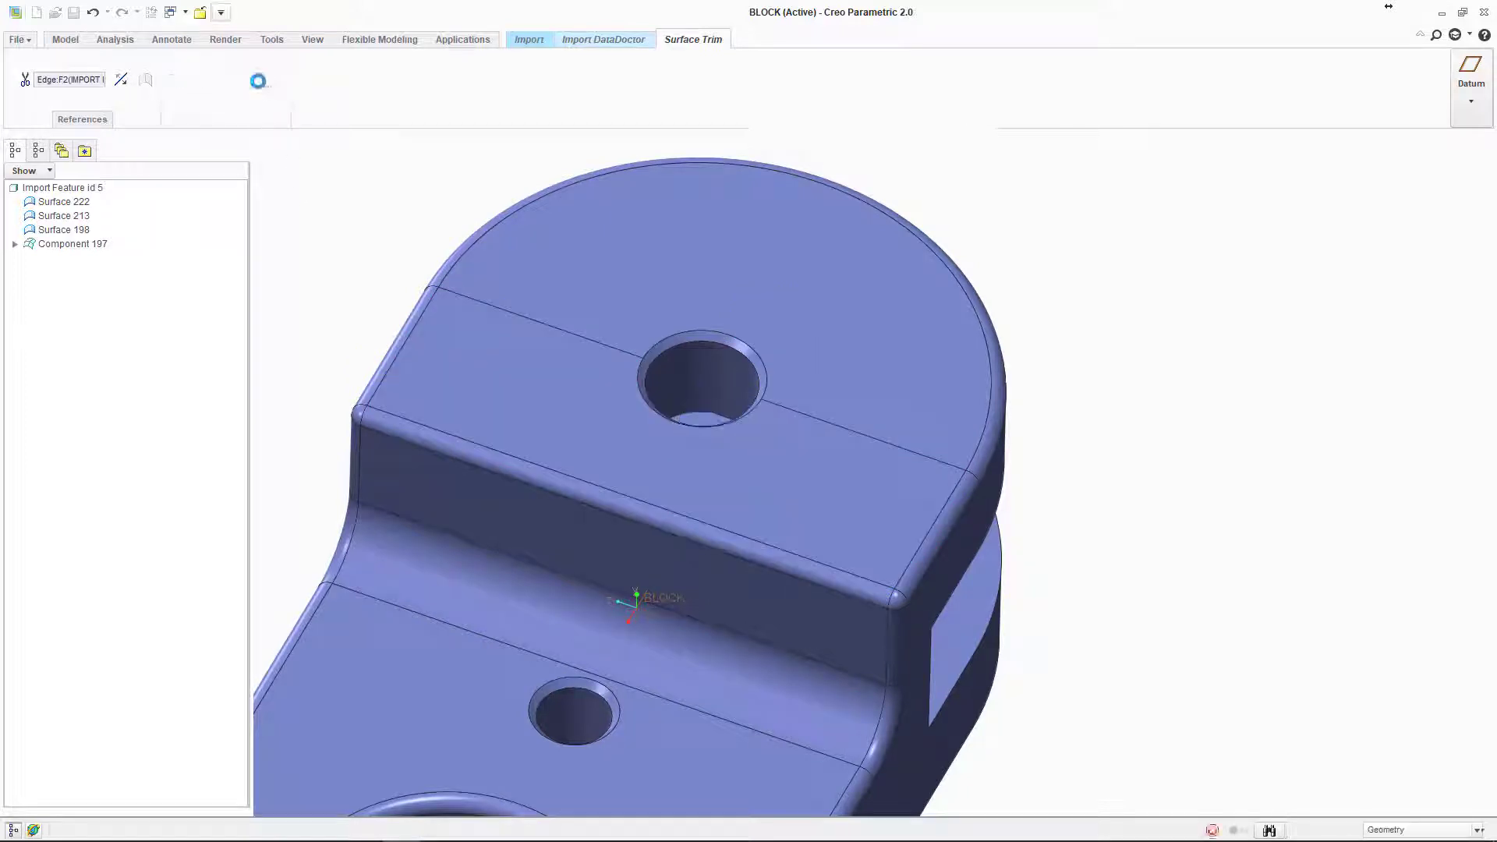
Step: Examine the block from several angles and highlight Component 197, Surface 198 and Surface 213 to identify their geometry
{"action": "middle_click_drag", "start_coordinate": [1277, 431], "coordinate": [701, 601]}
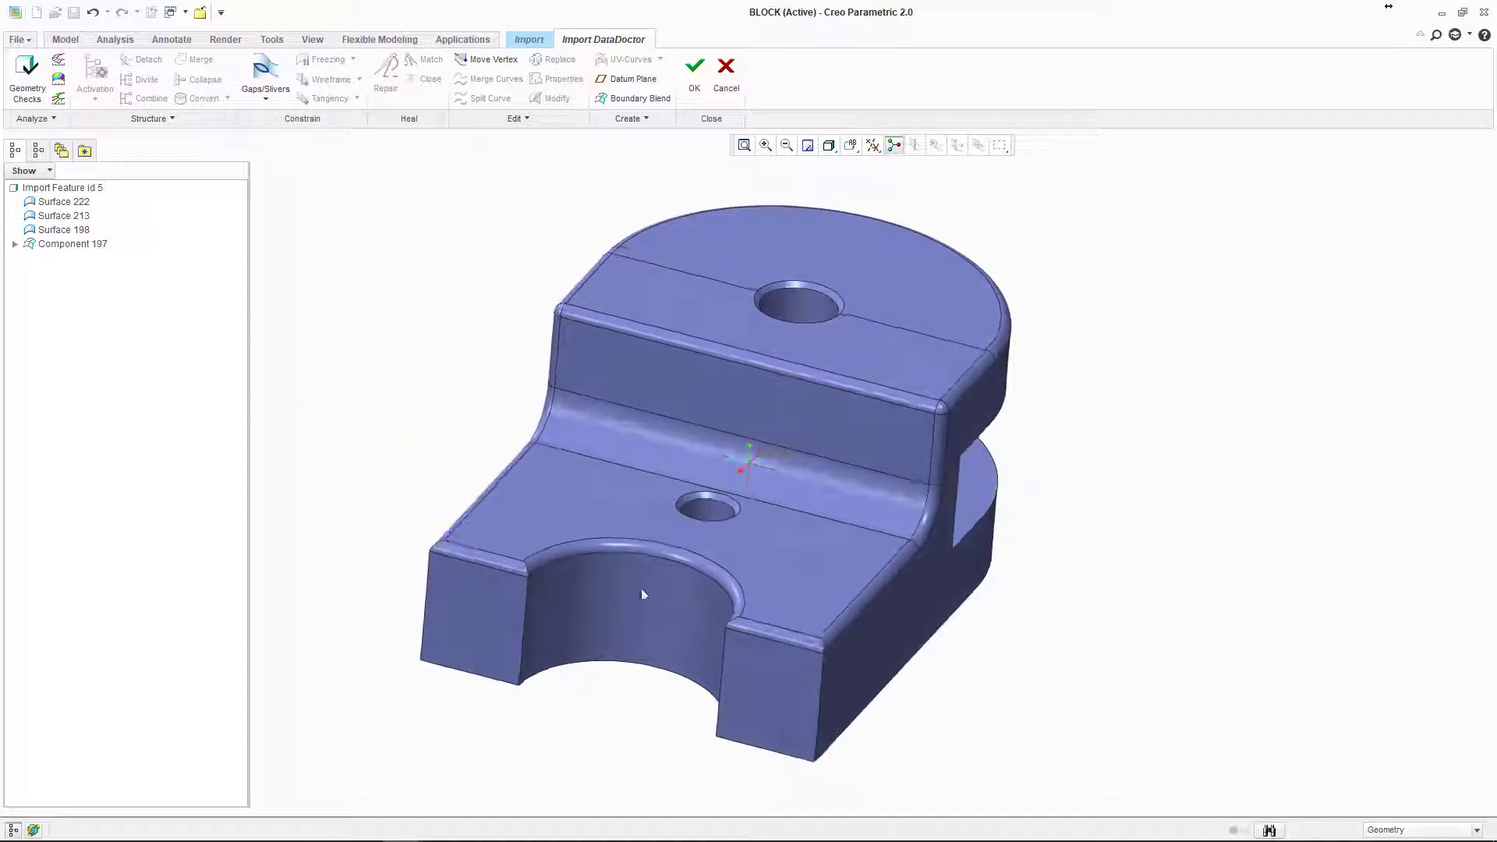
{"action": "middle_click_drag", "start_coordinate": [772, 650], "coordinate": [793, 645]}
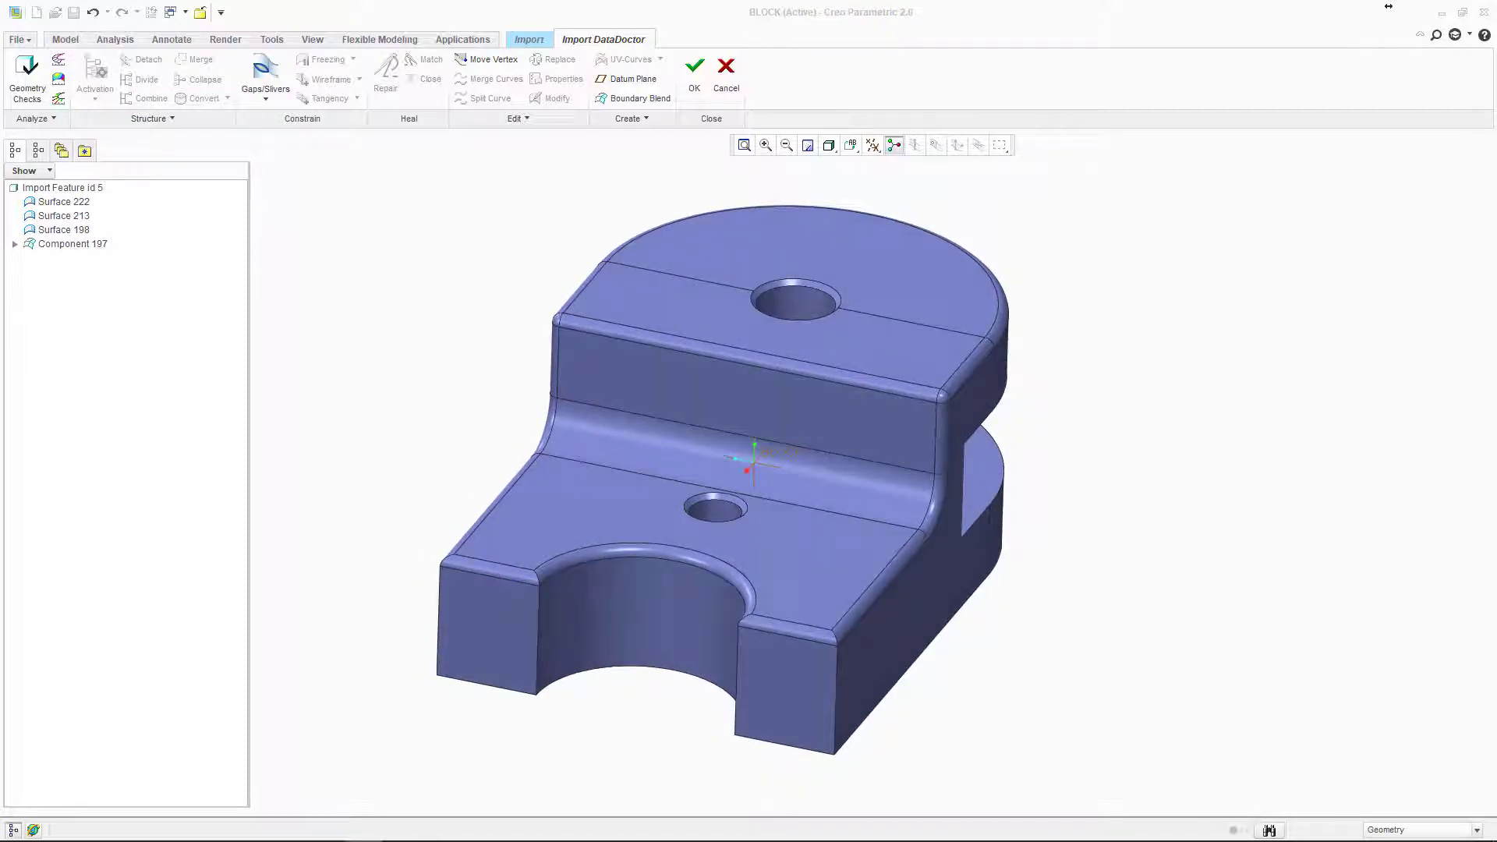
{"action": "middle_click_drag", "start_coordinate": [401, 317], "coordinate": [1046, 421]}
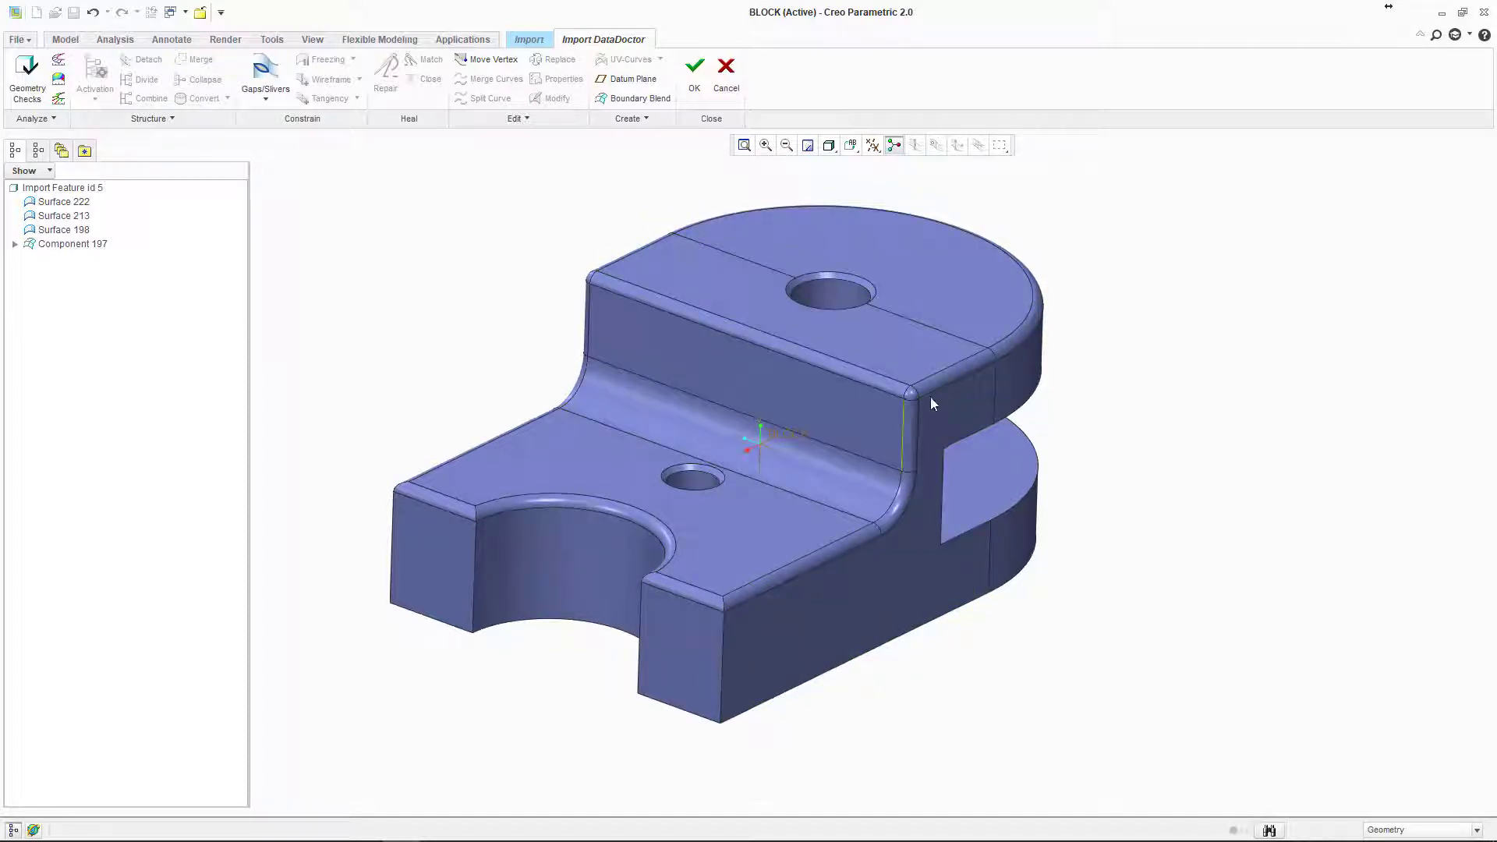
{"action": "middle_click_drag", "start_coordinate": [892, 471], "coordinate": [504, 390]}
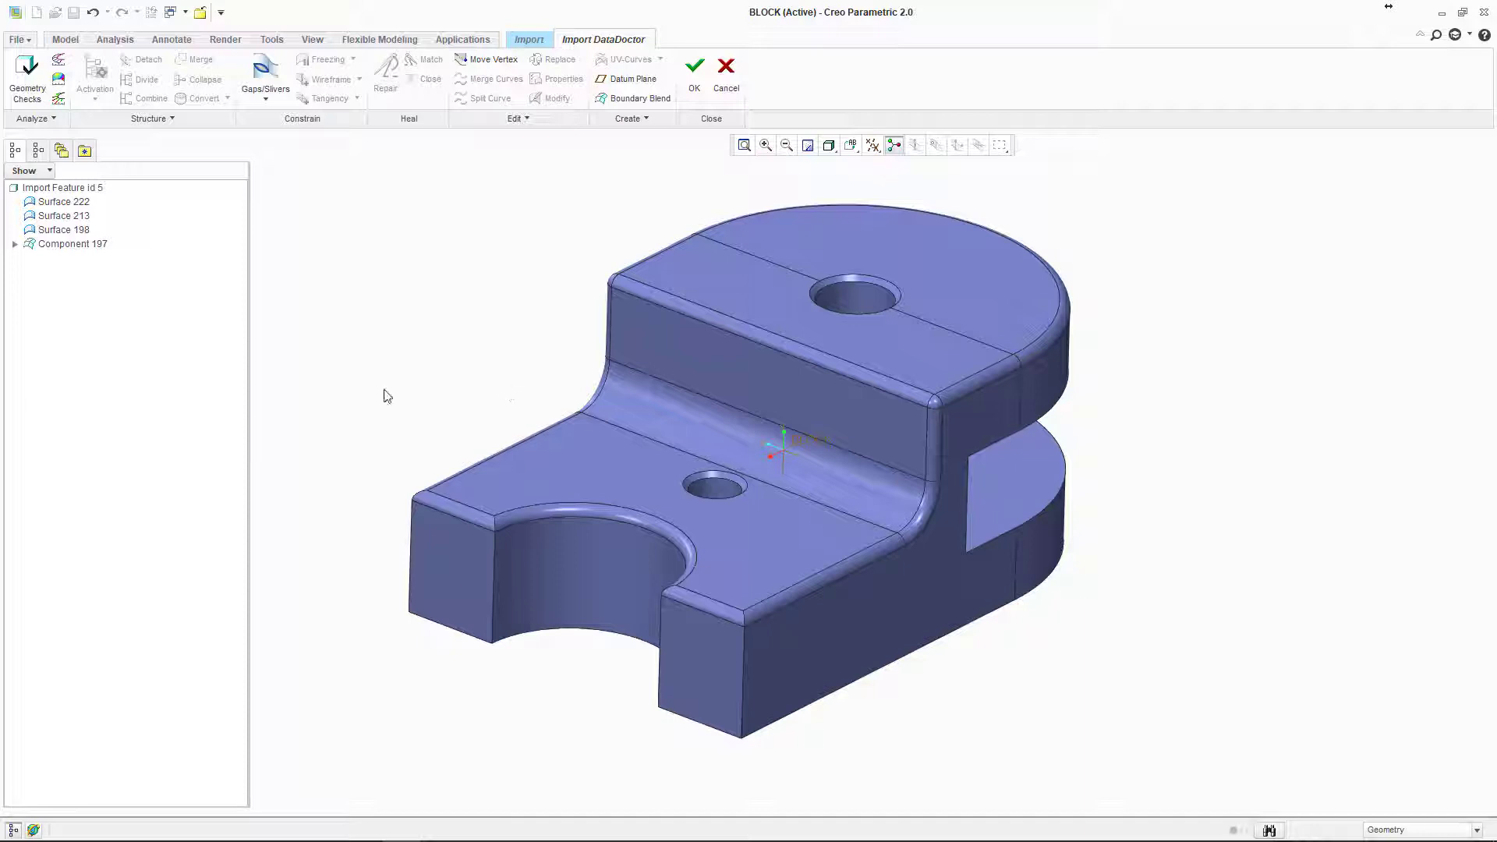
{"action": "left_click", "coordinate": [75, 244]}
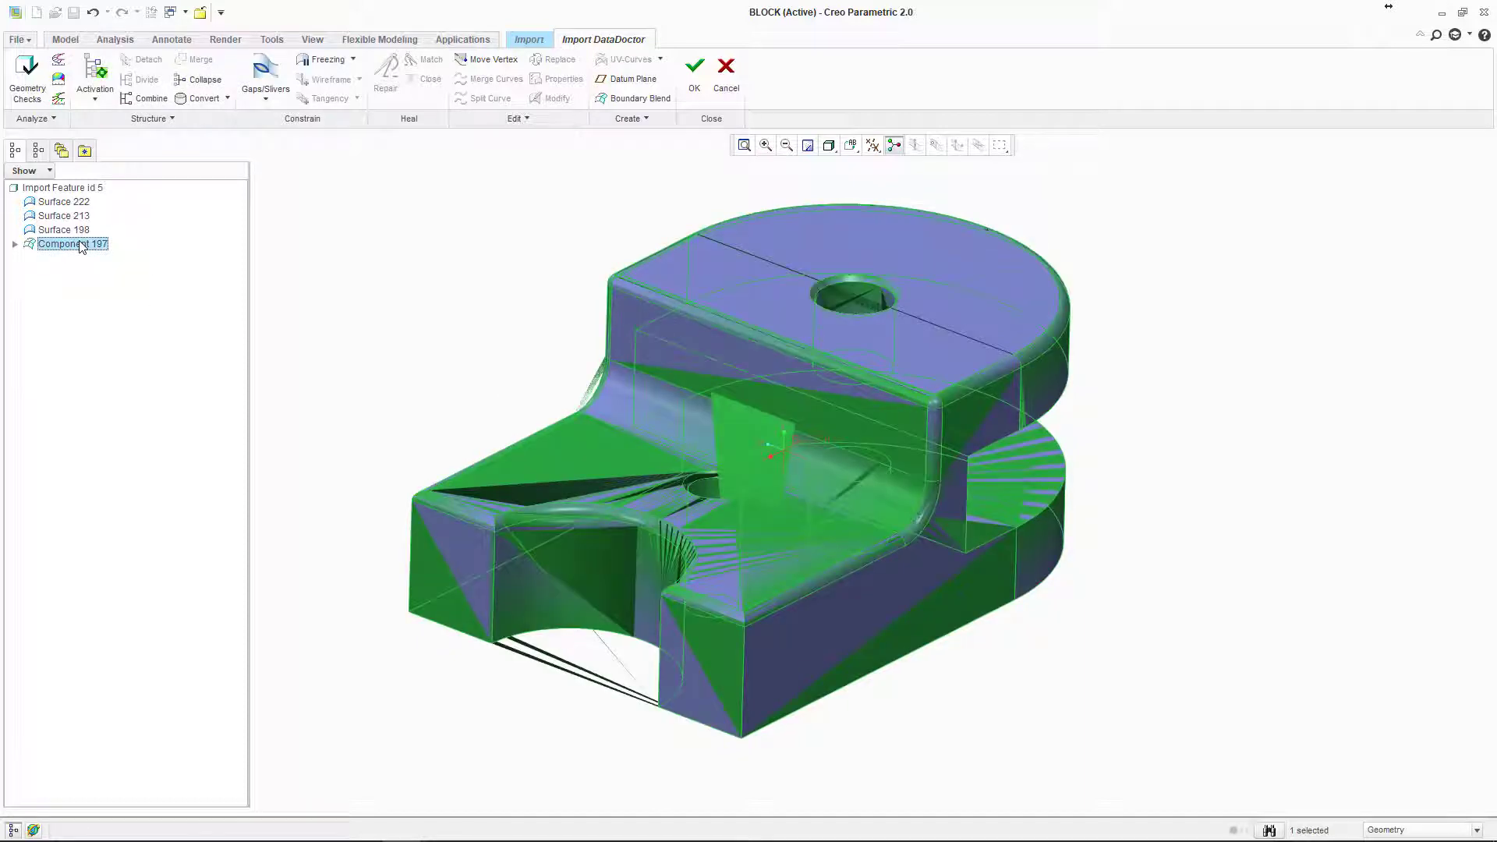
{"action": "left_click", "coordinate": [63, 230]}
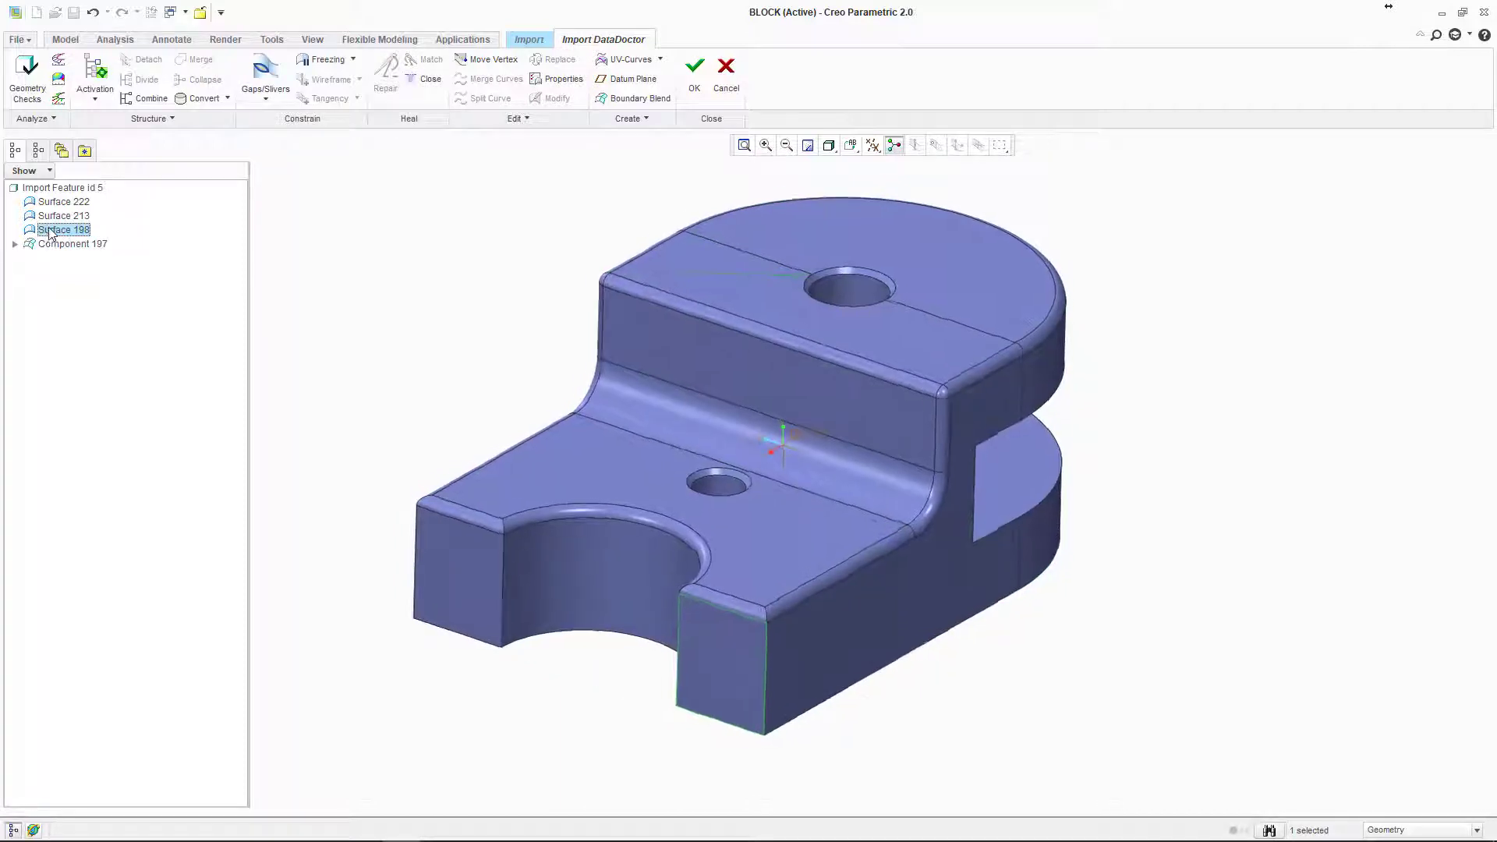
{"action": "left_click", "coordinate": [52, 218]}
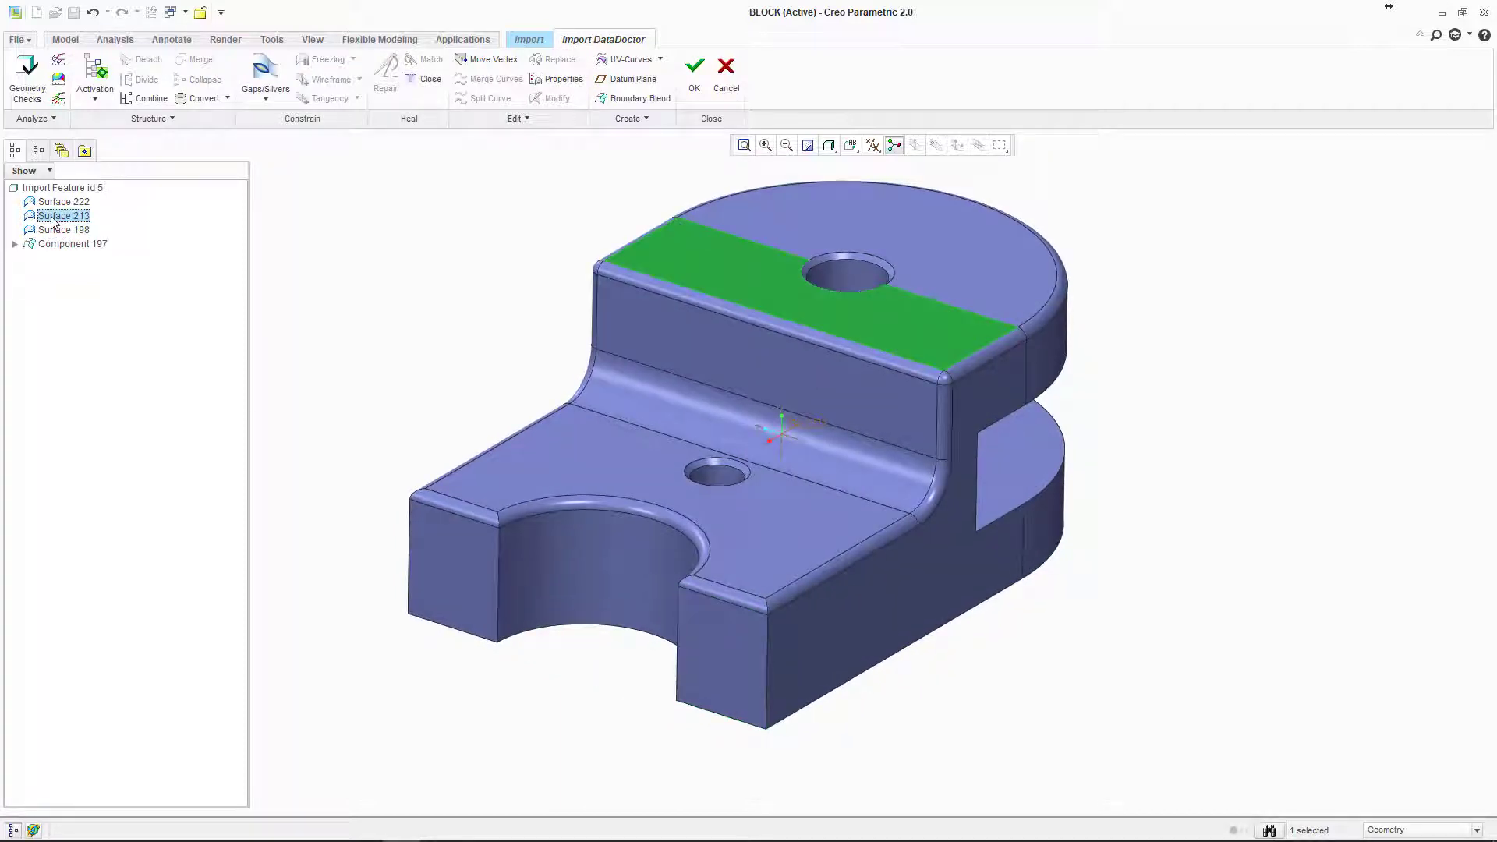
Step: Merge Component 197 with Surface 198 into one quilt and highlight the merged geometry
{"action": "left_click", "coordinate": [53, 203]}
{"action": "left_click", "coordinate": [312, 287]}
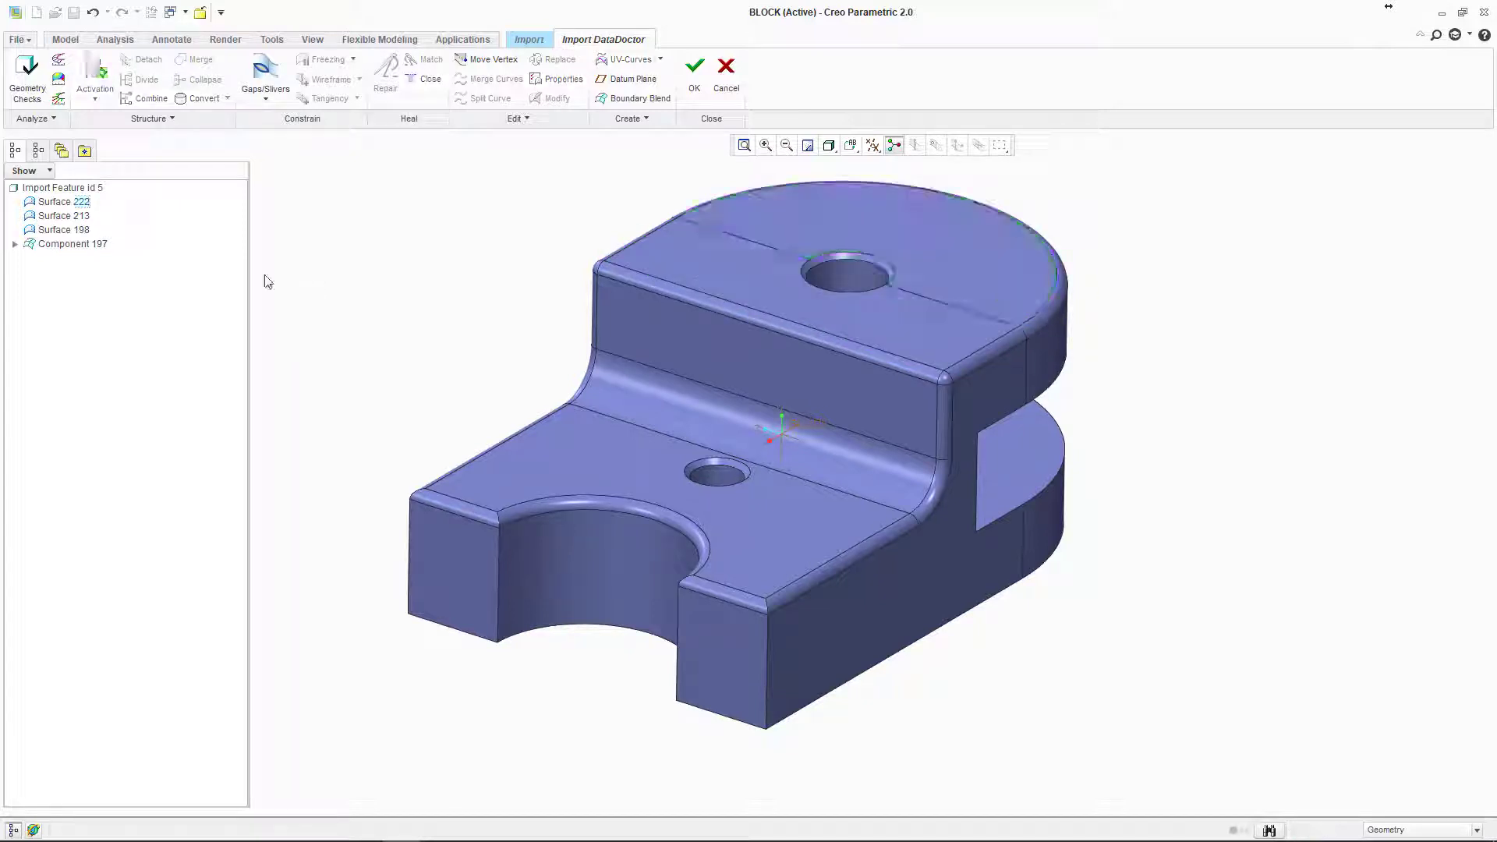
{"action": "left_click", "coordinate": [69, 245]}
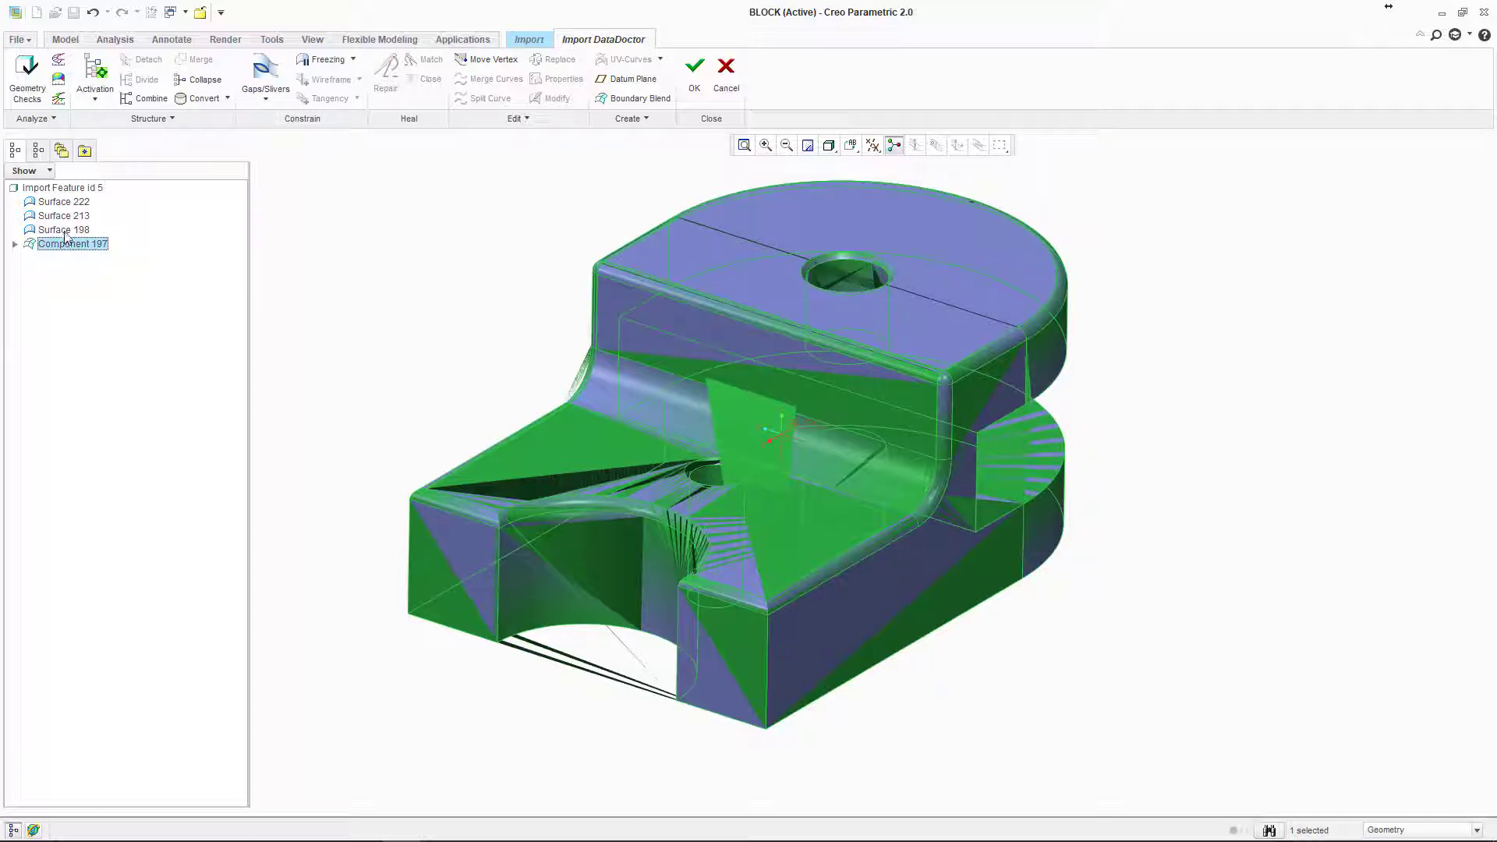
{"action": "left_click", "coordinate": [65, 230], "text": "ctrl"}
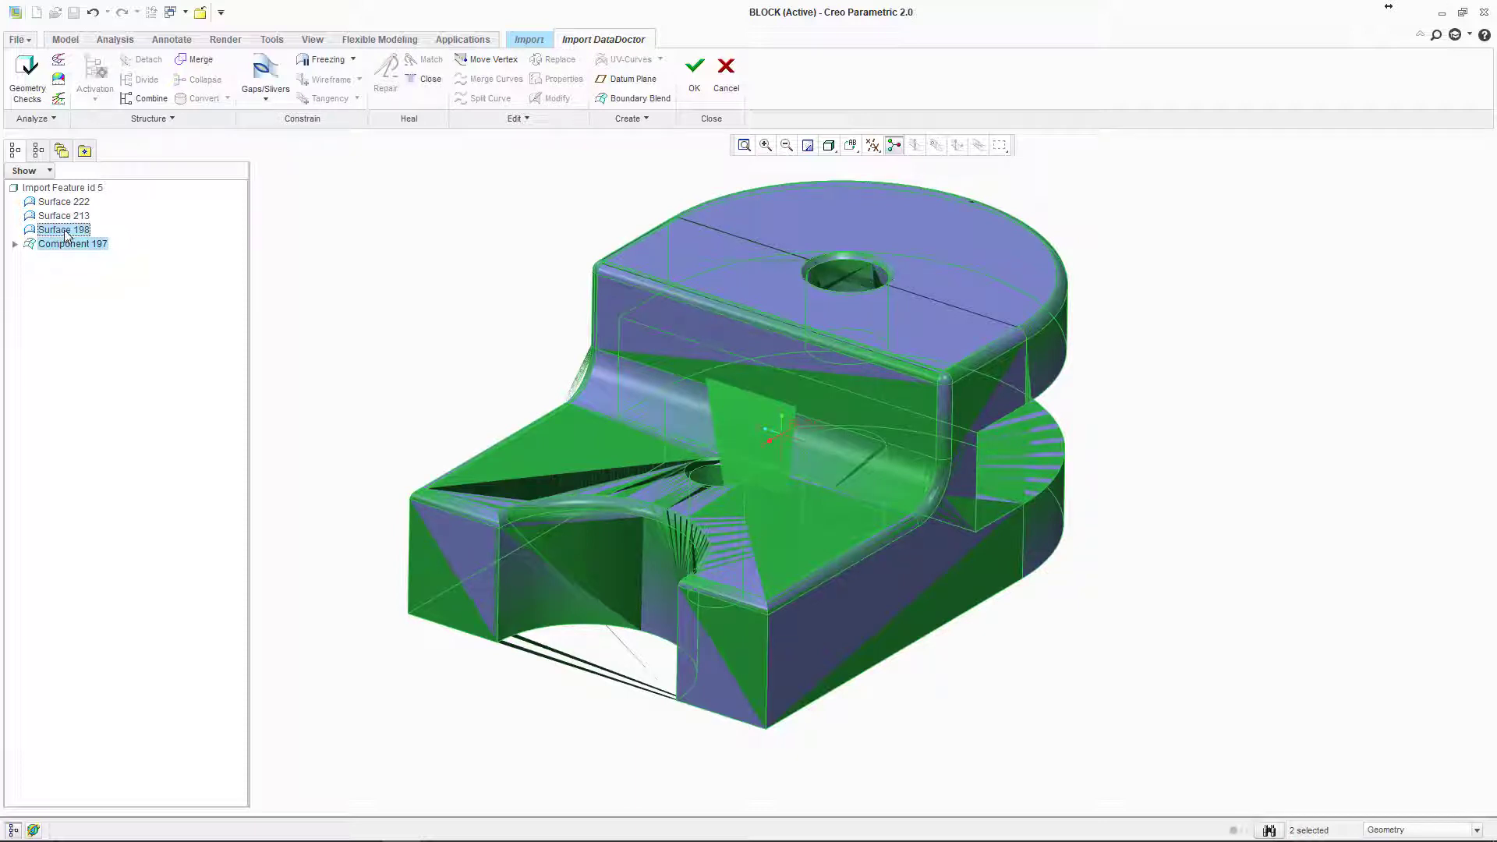
{"action": "left_click", "coordinate": [527, 121]}
{"action": "left_click", "coordinate": [191, 62]}
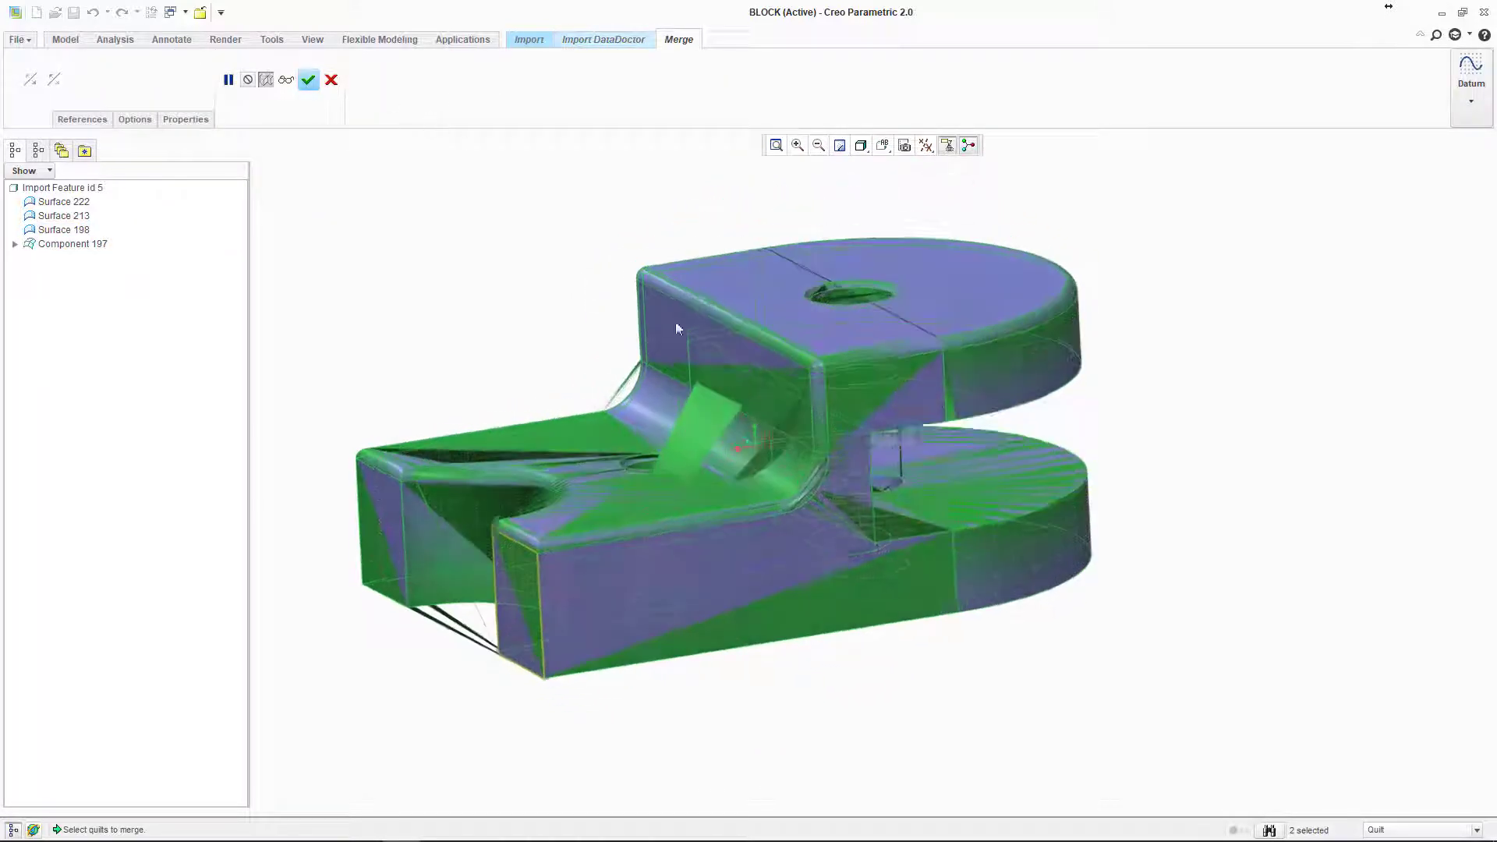
{"action": "left_click", "coordinate": [310, 80]}
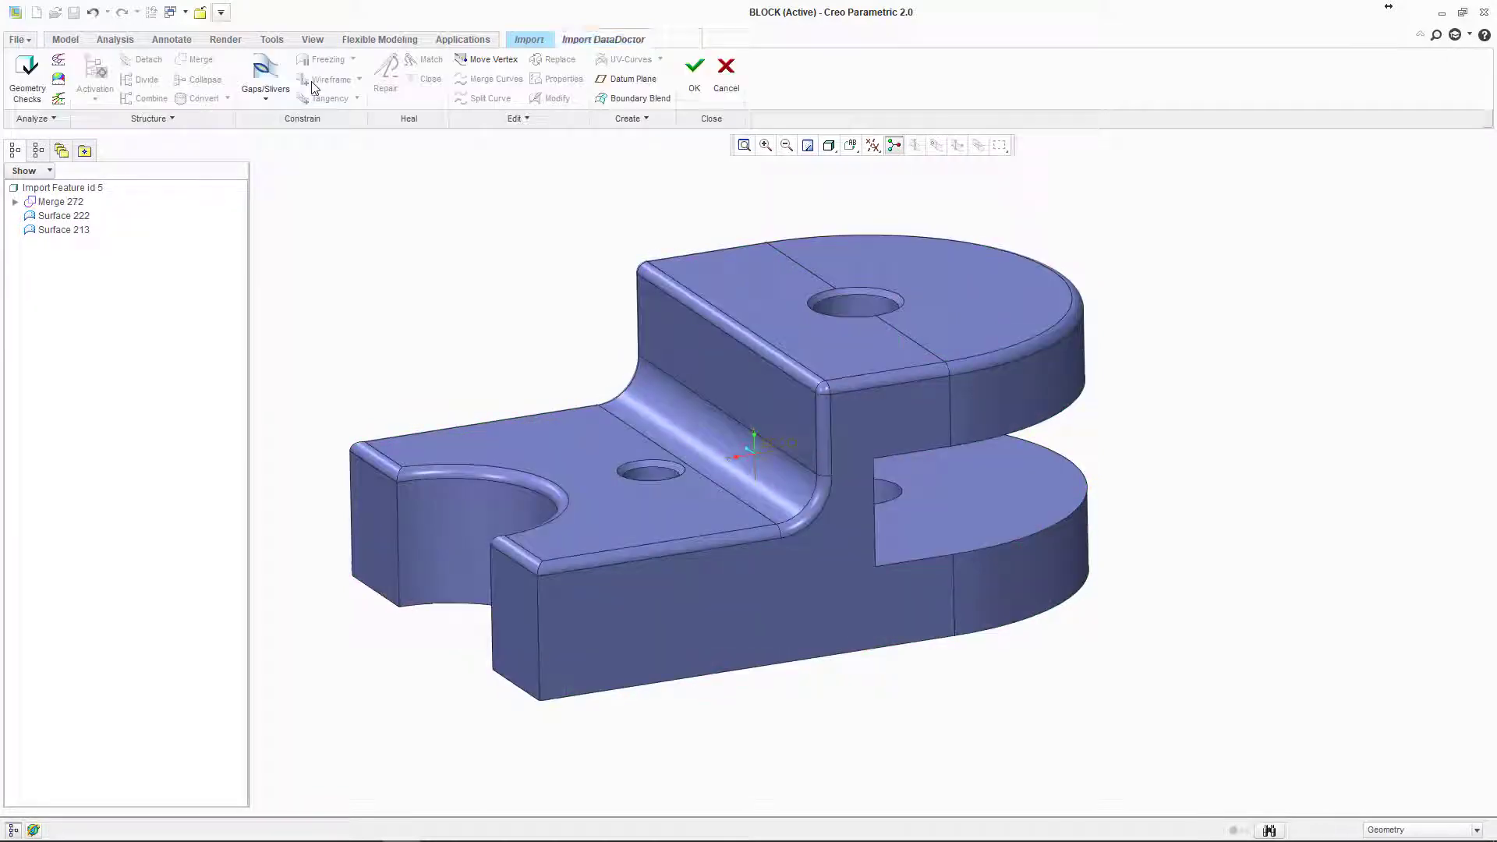
{"action": "left_click", "coordinate": [48, 202]}
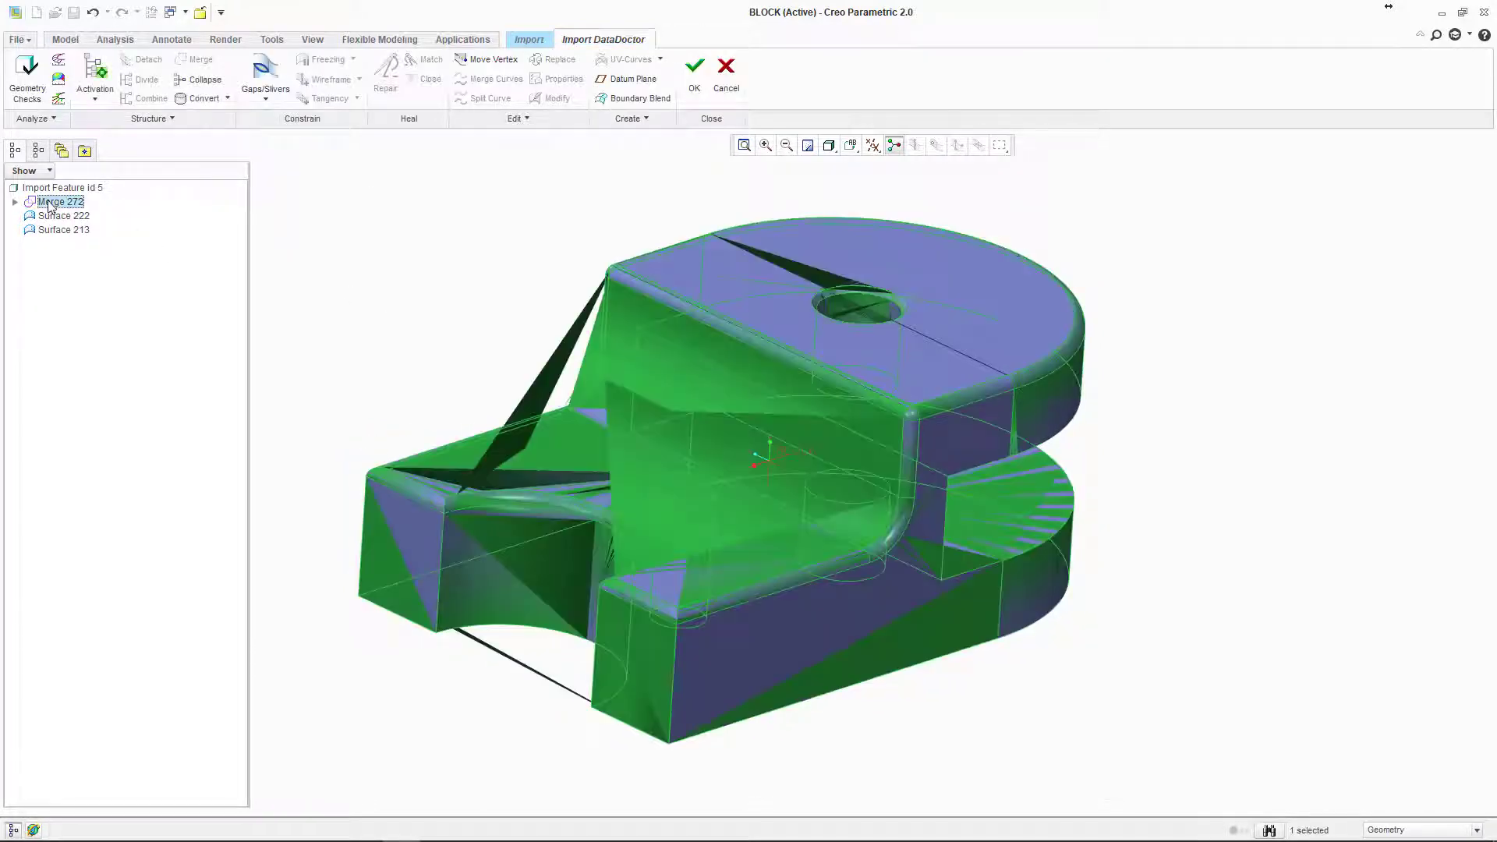
{"action": "left_click", "coordinate": [448, 238]}
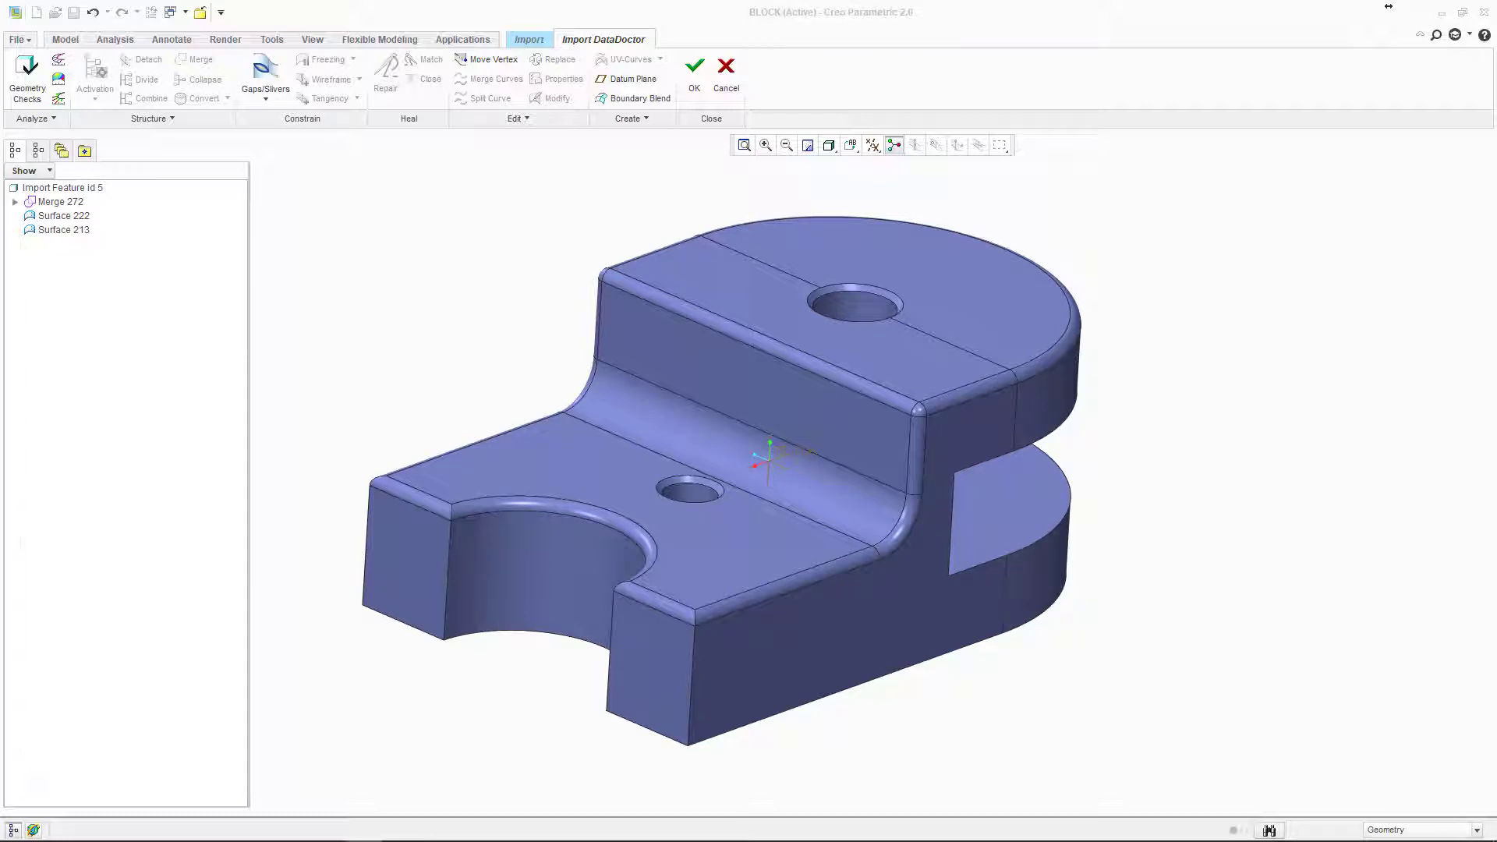
Step: Merge Surface 222 with Surface 213 to join the two halves of the block's top face
{"action": "scroll", "coordinate": [732, 278], "scroll_direction": "up", "scroll_amount": 2}
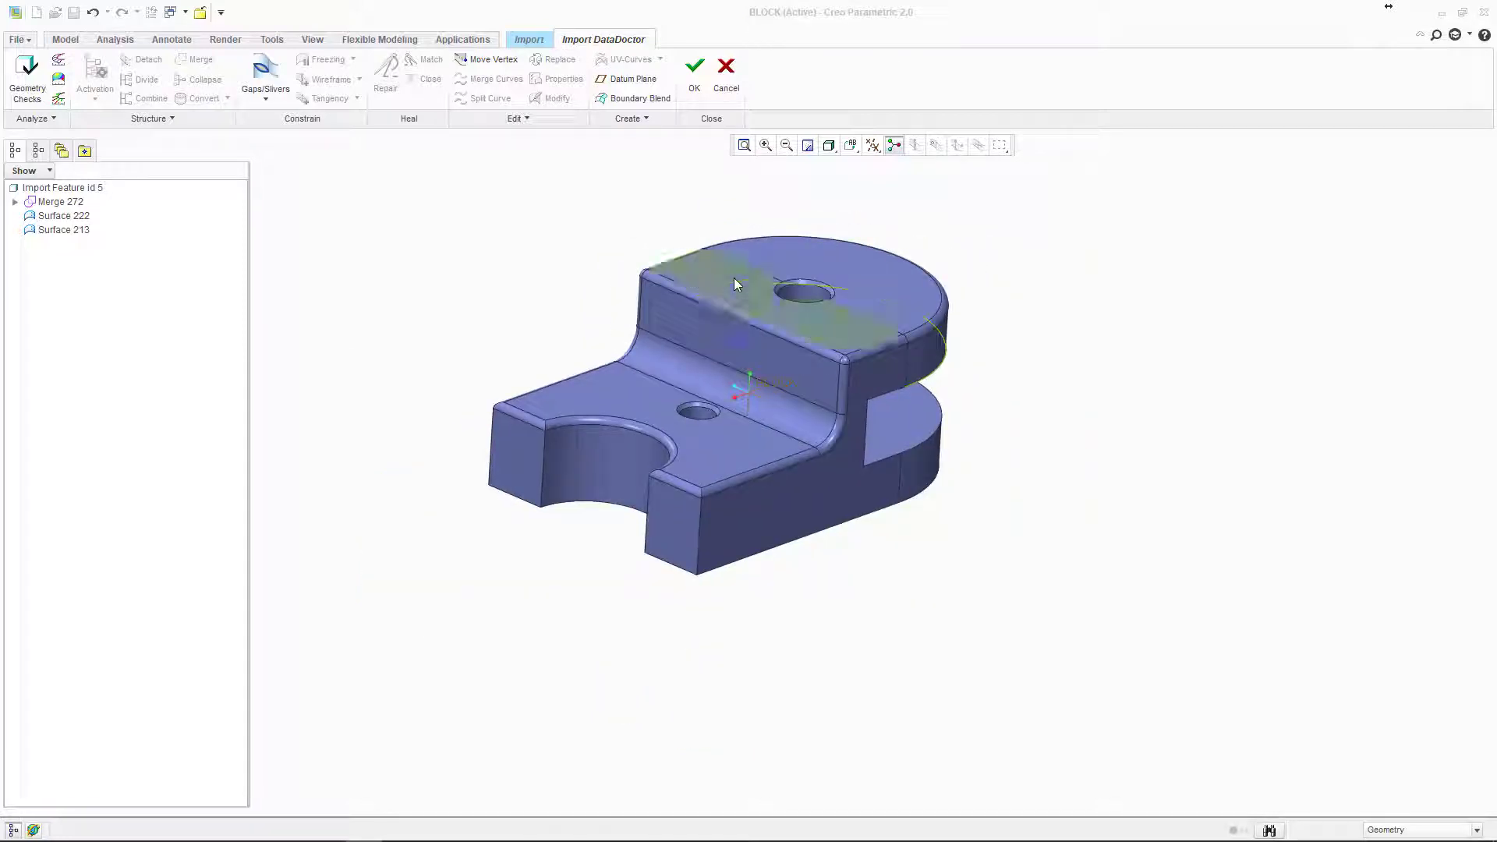
{"action": "scroll", "coordinate": [578, 264], "scroll_direction": "up", "scroll_amount": 3}
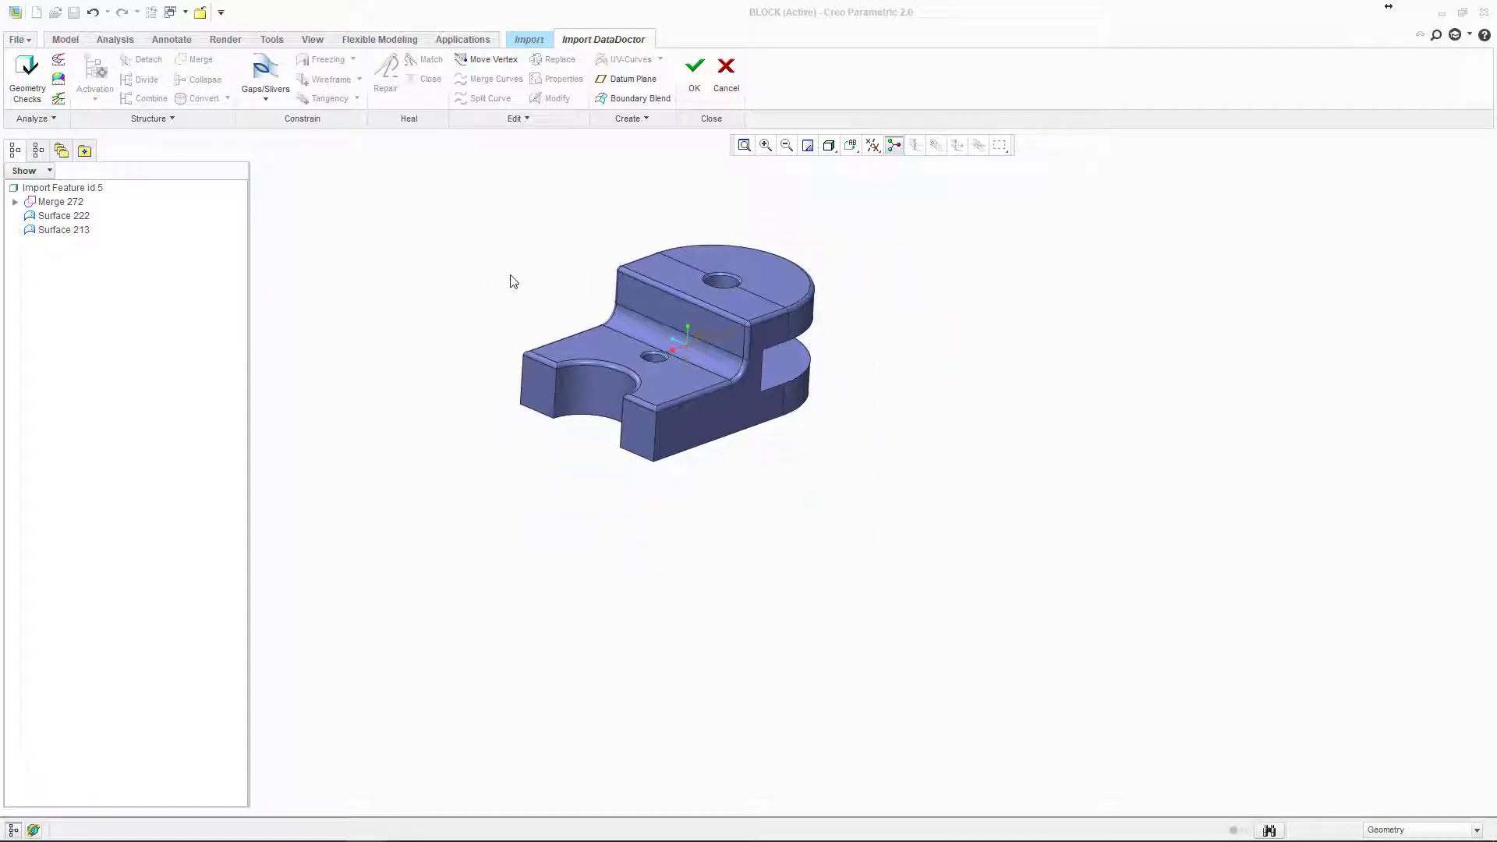
{"action": "middle_click_drag", "start_coordinate": [484, 312], "coordinate": [477, 317]}
{"action": "scroll", "coordinate": [484, 315], "scroll_direction": "down", "scroll_amount": 5}
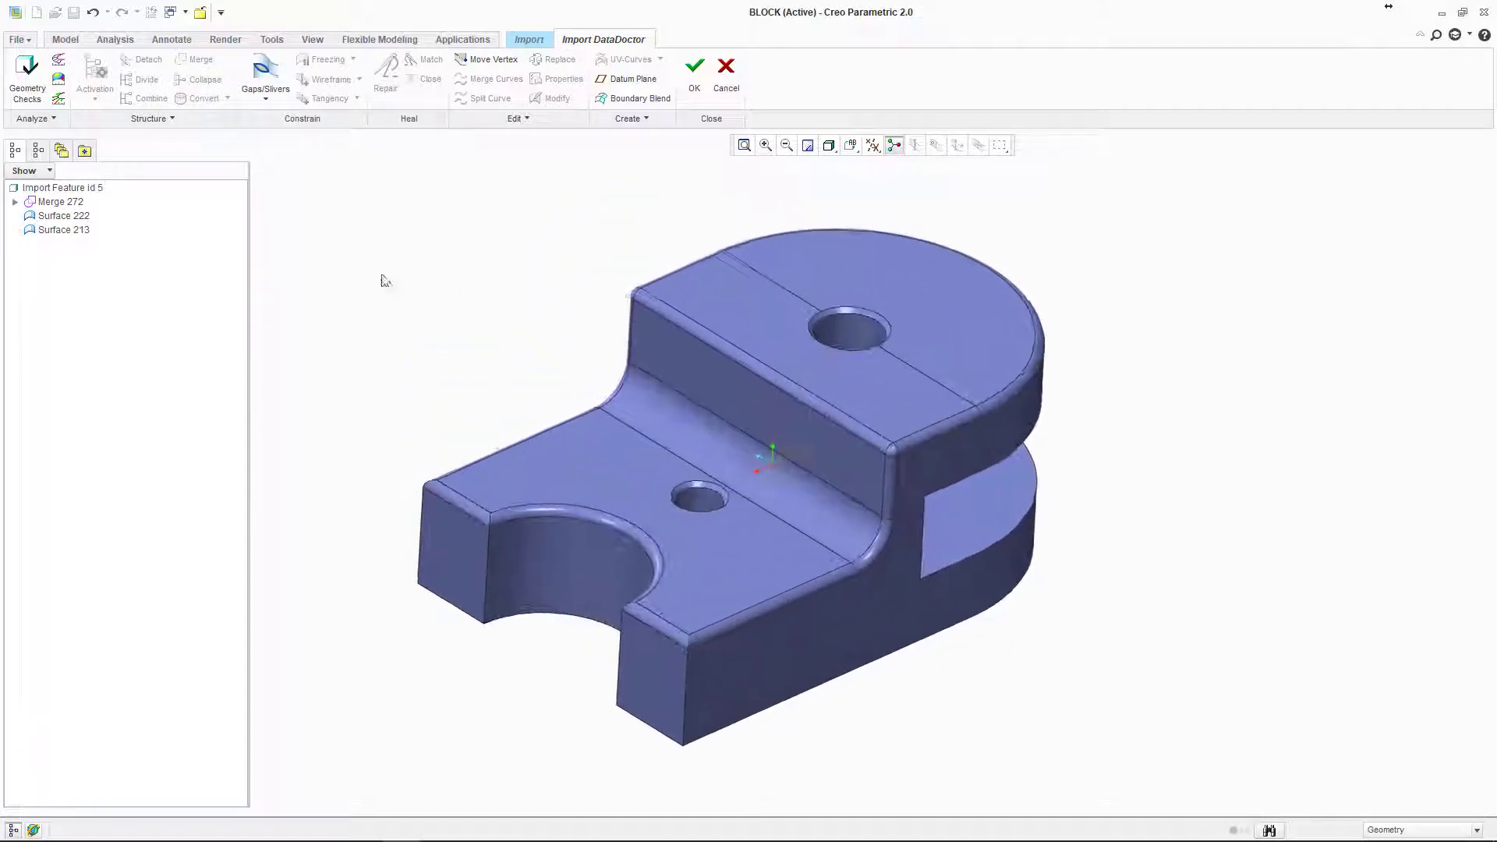
{"action": "left_click", "coordinate": [59, 219]}
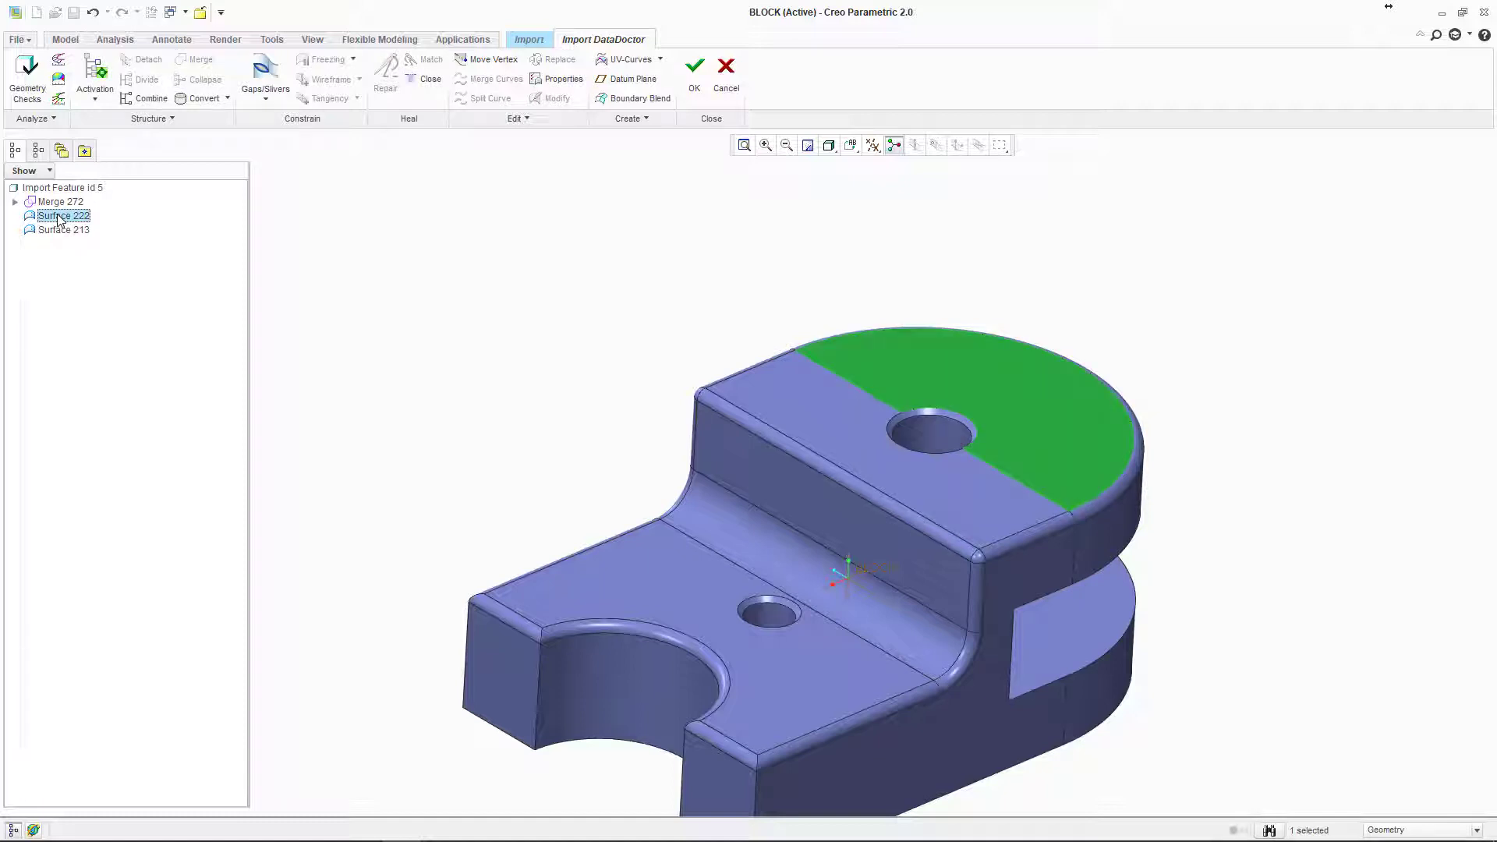
{"action": "left_click", "coordinate": [63, 230], "text": "ctrl"}
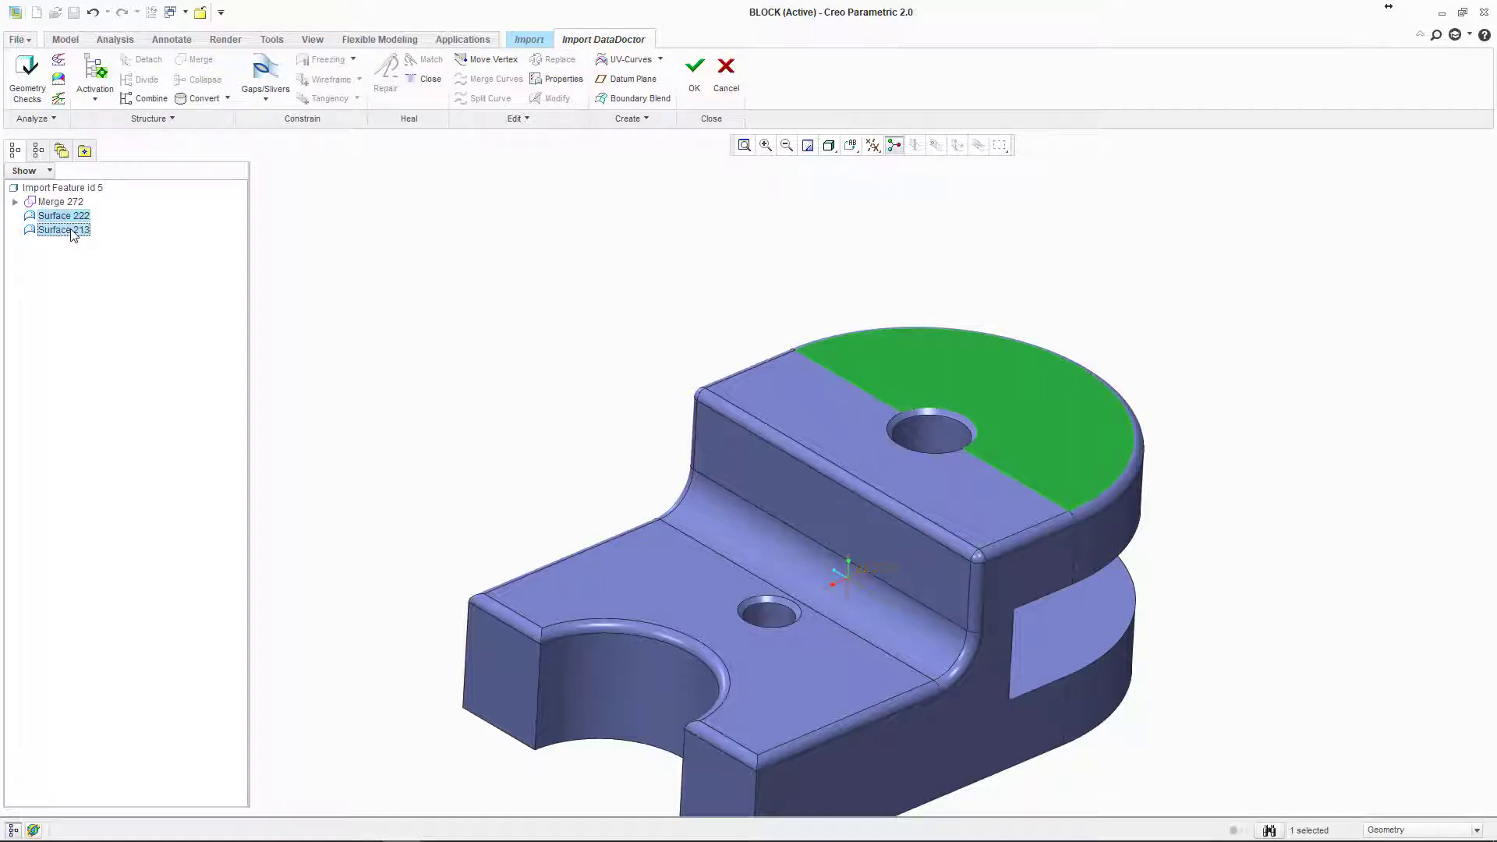
{"action": "left_click", "coordinate": [197, 60]}
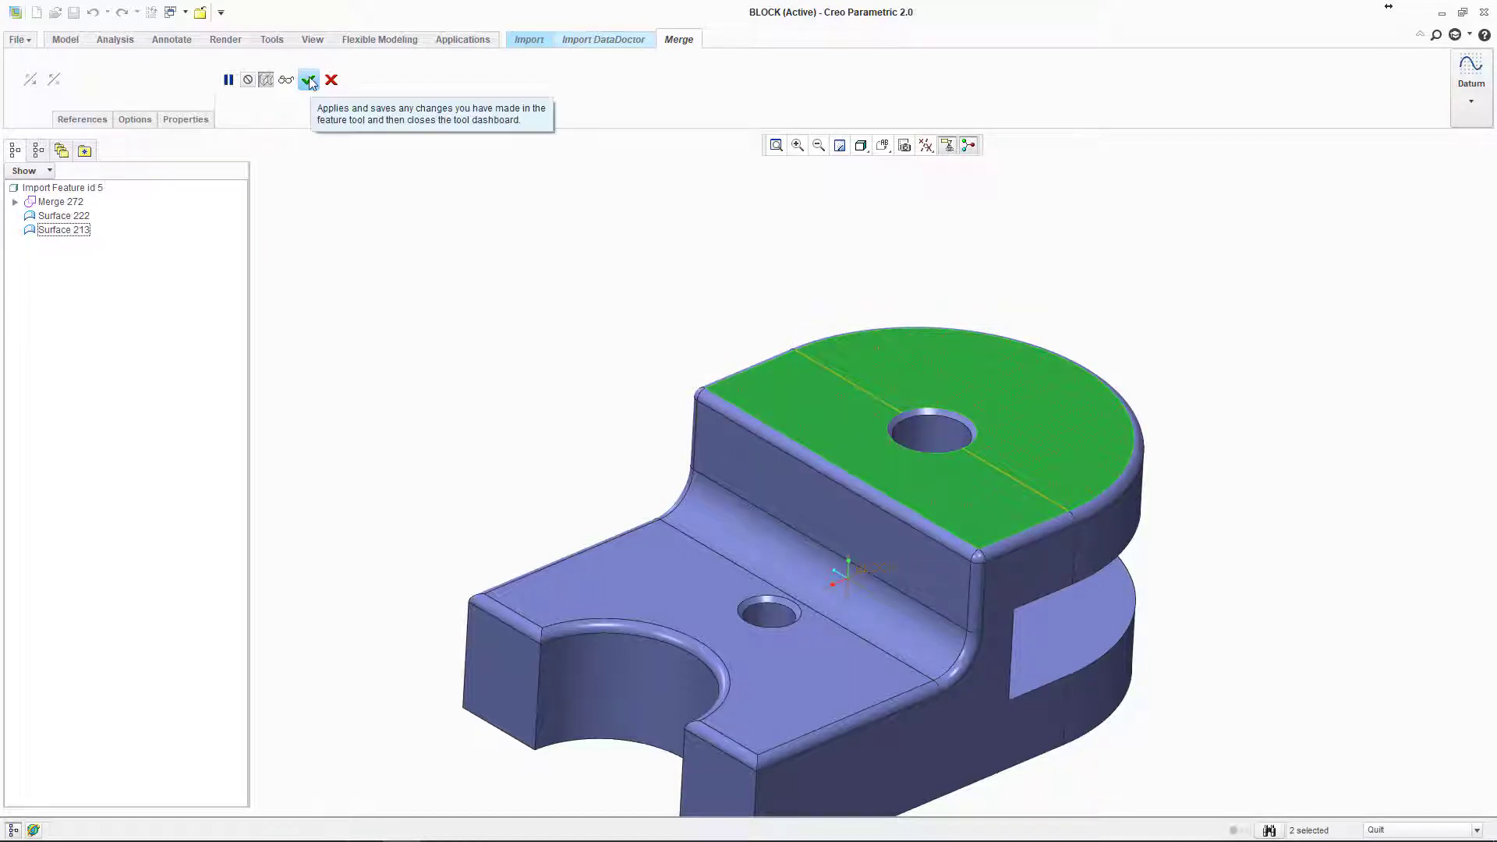
{"action": "left_click", "coordinate": [309, 79]}
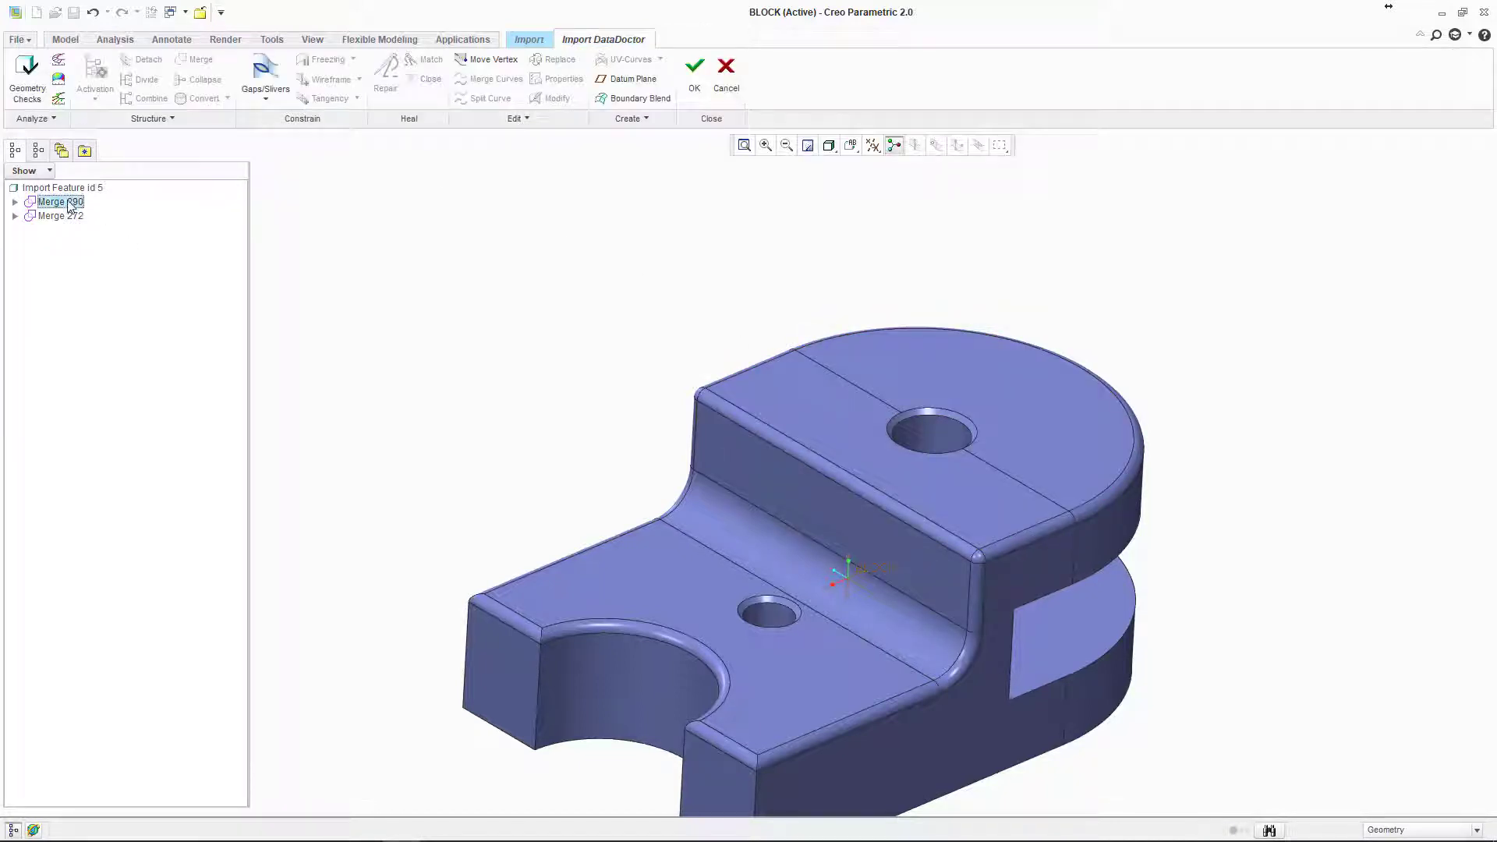
Step: Merge the joined top face quilt with the quilt of the remaining block surfaces
{"action": "left_click", "coordinate": [70, 203]}
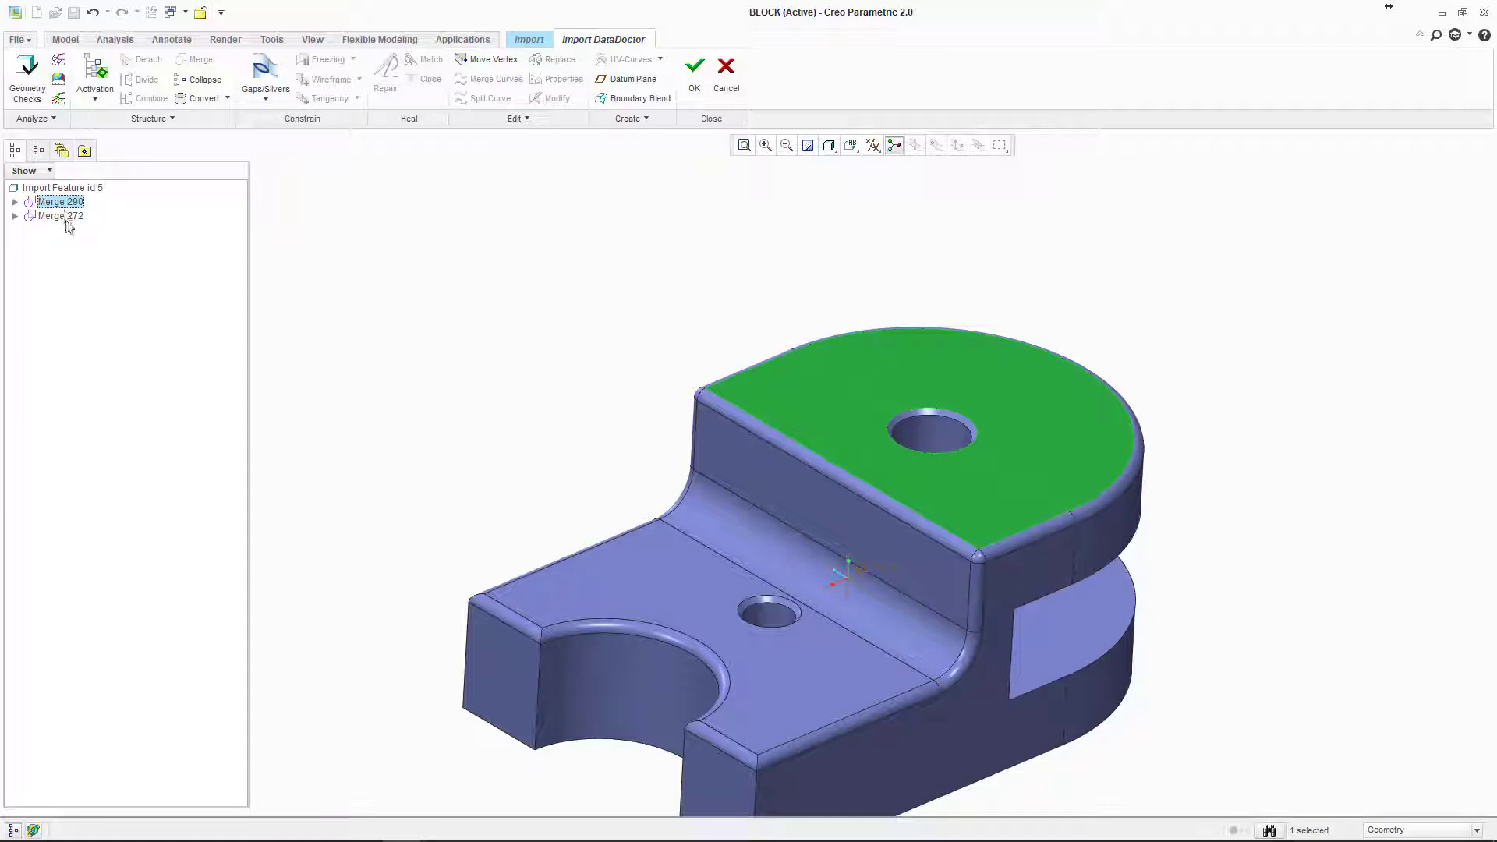
{"action": "left_click", "coordinate": [68, 216]}
{"action": "left_click", "coordinate": [68, 203]}
{"action": "left_click", "coordinate": [495, 279]}
{"action": "middle_click_drag", "start_coordinate": [587, 397], "coordinate": [574, 428], "text": "shift"}
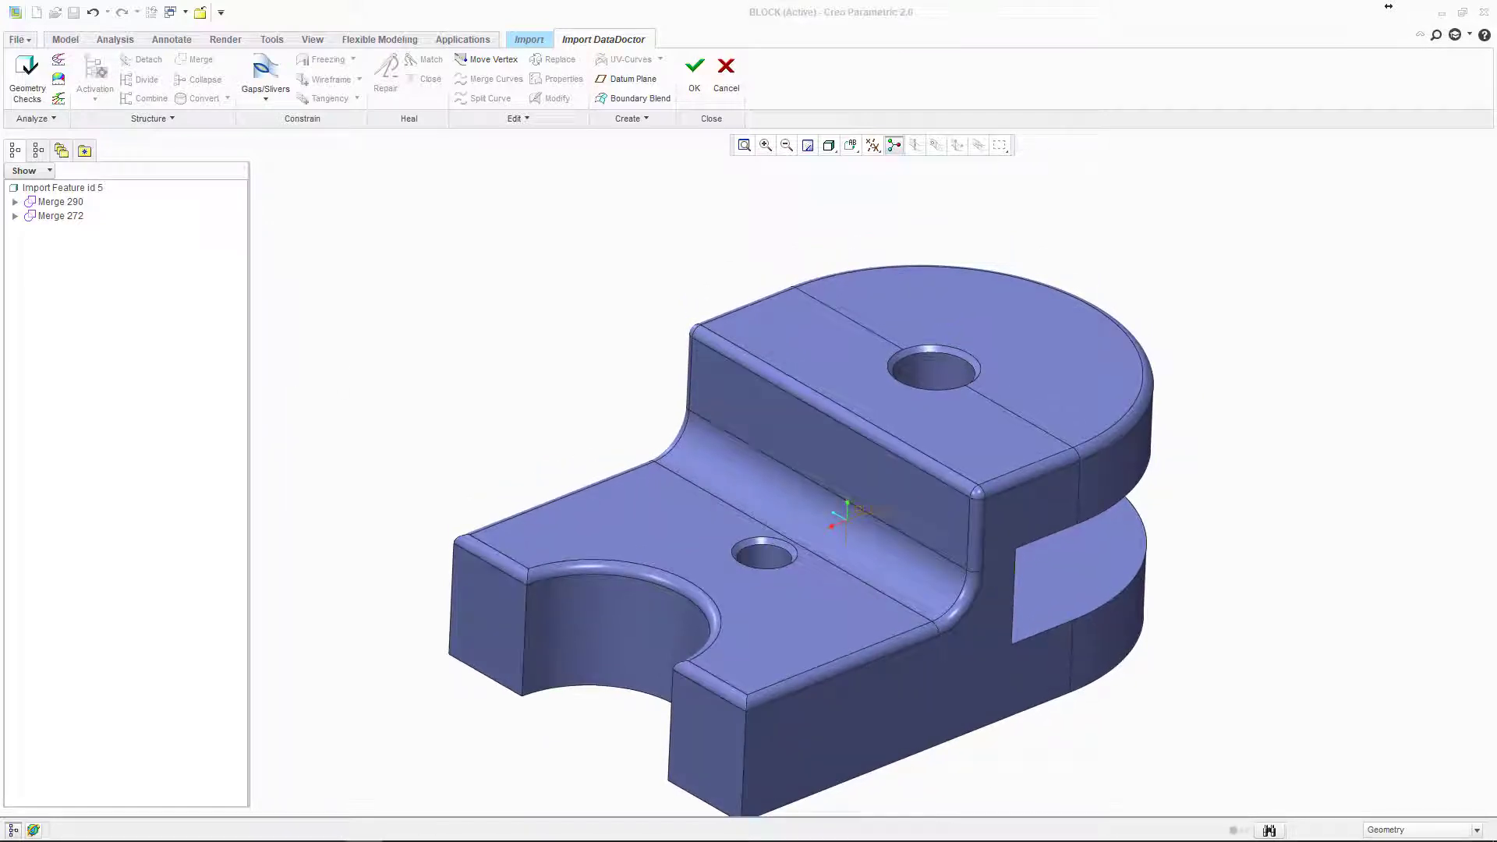
{"action": "left_click", "coordinate": [51, 202]}
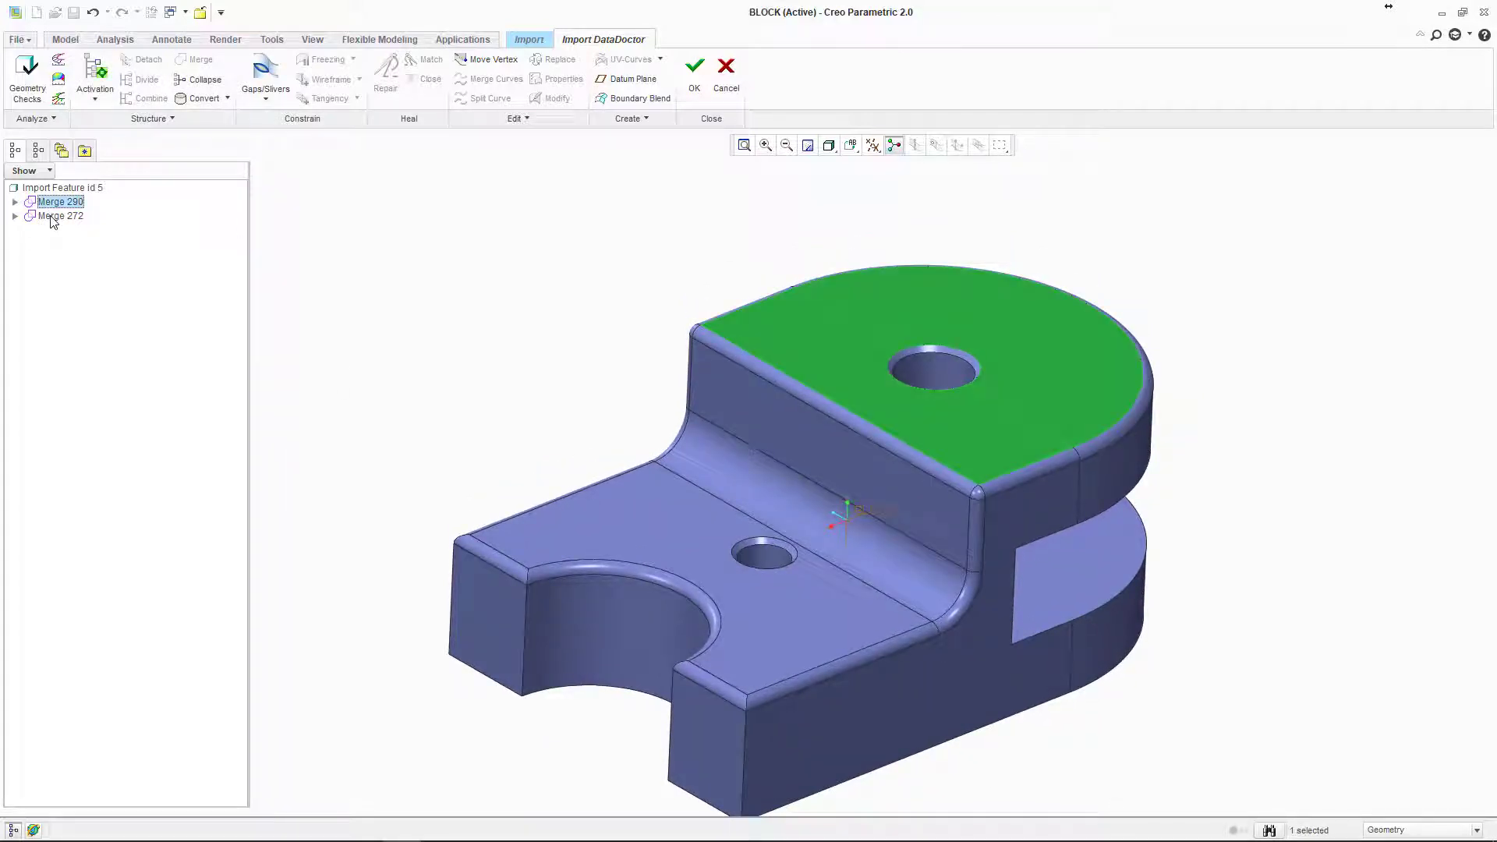
{"action": "left_click", "coordinate": [53, 219], "text": "ctrl"}
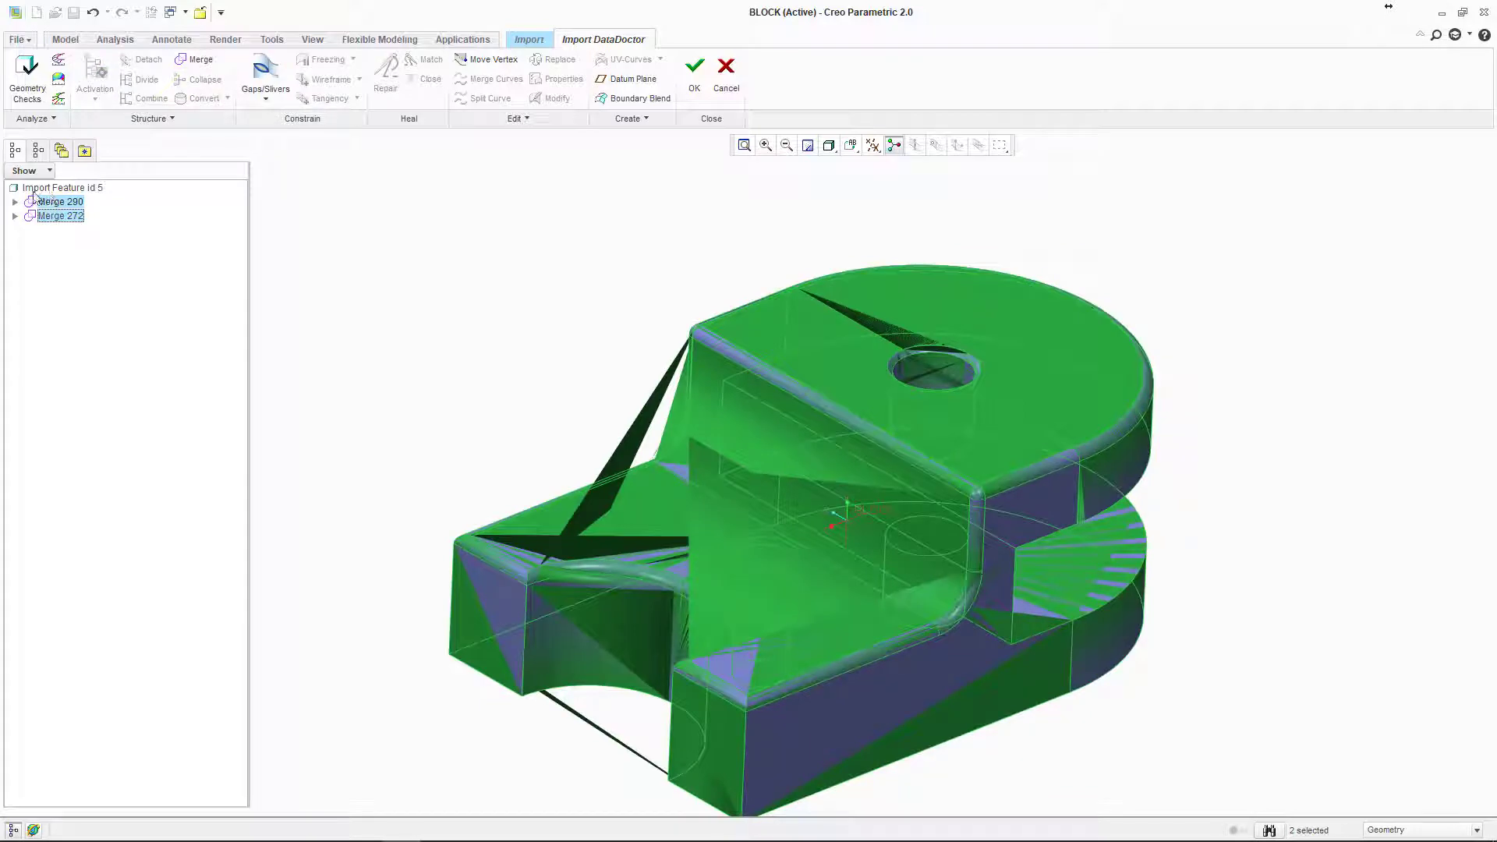
{"action": "left_click", "coordinate": [194, 59]}
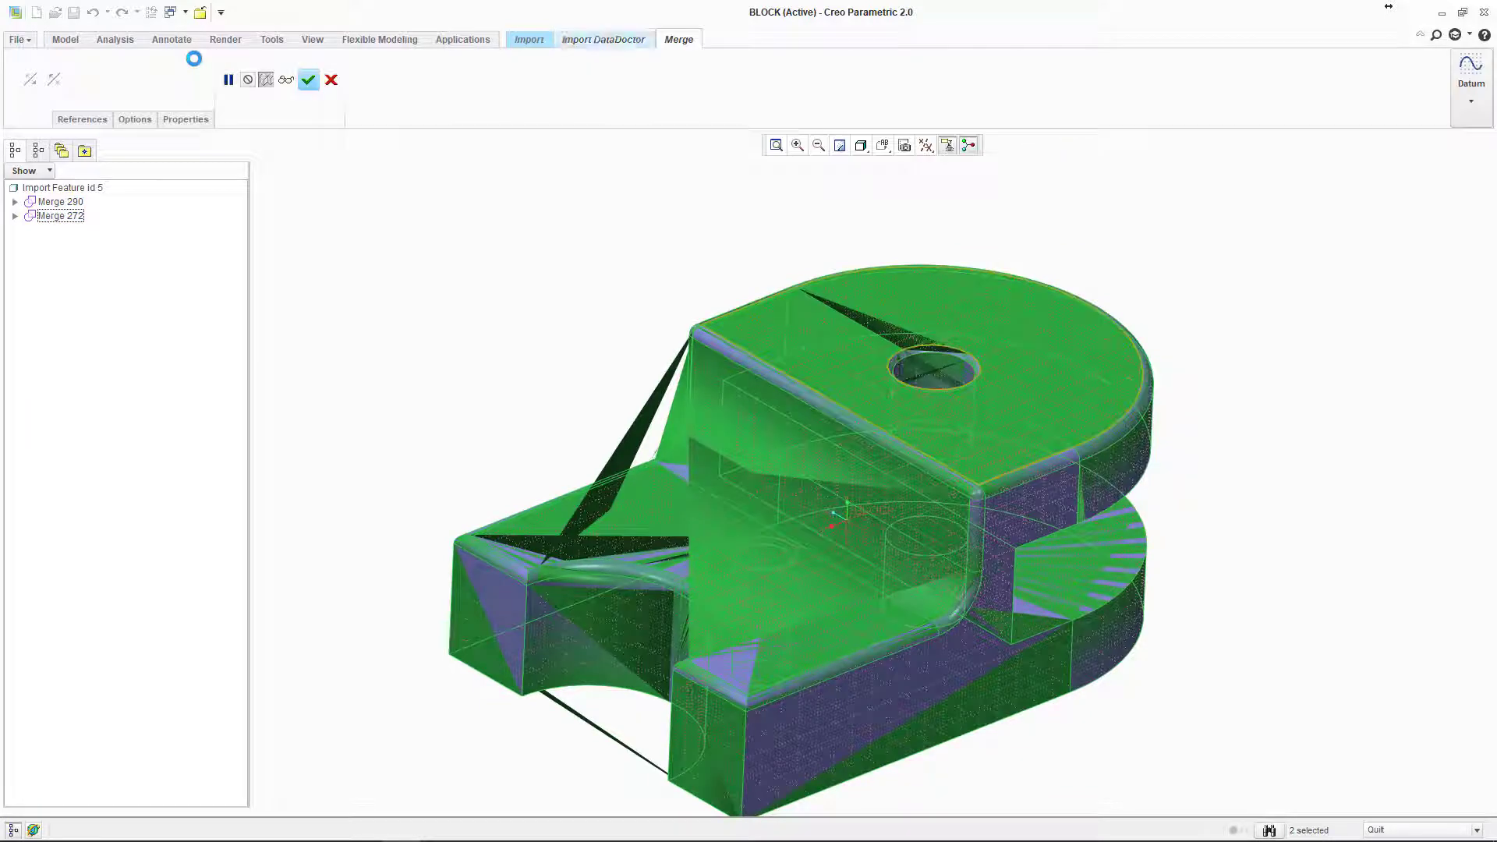
{"action": "left_click", "coordinate": [309, 80]}
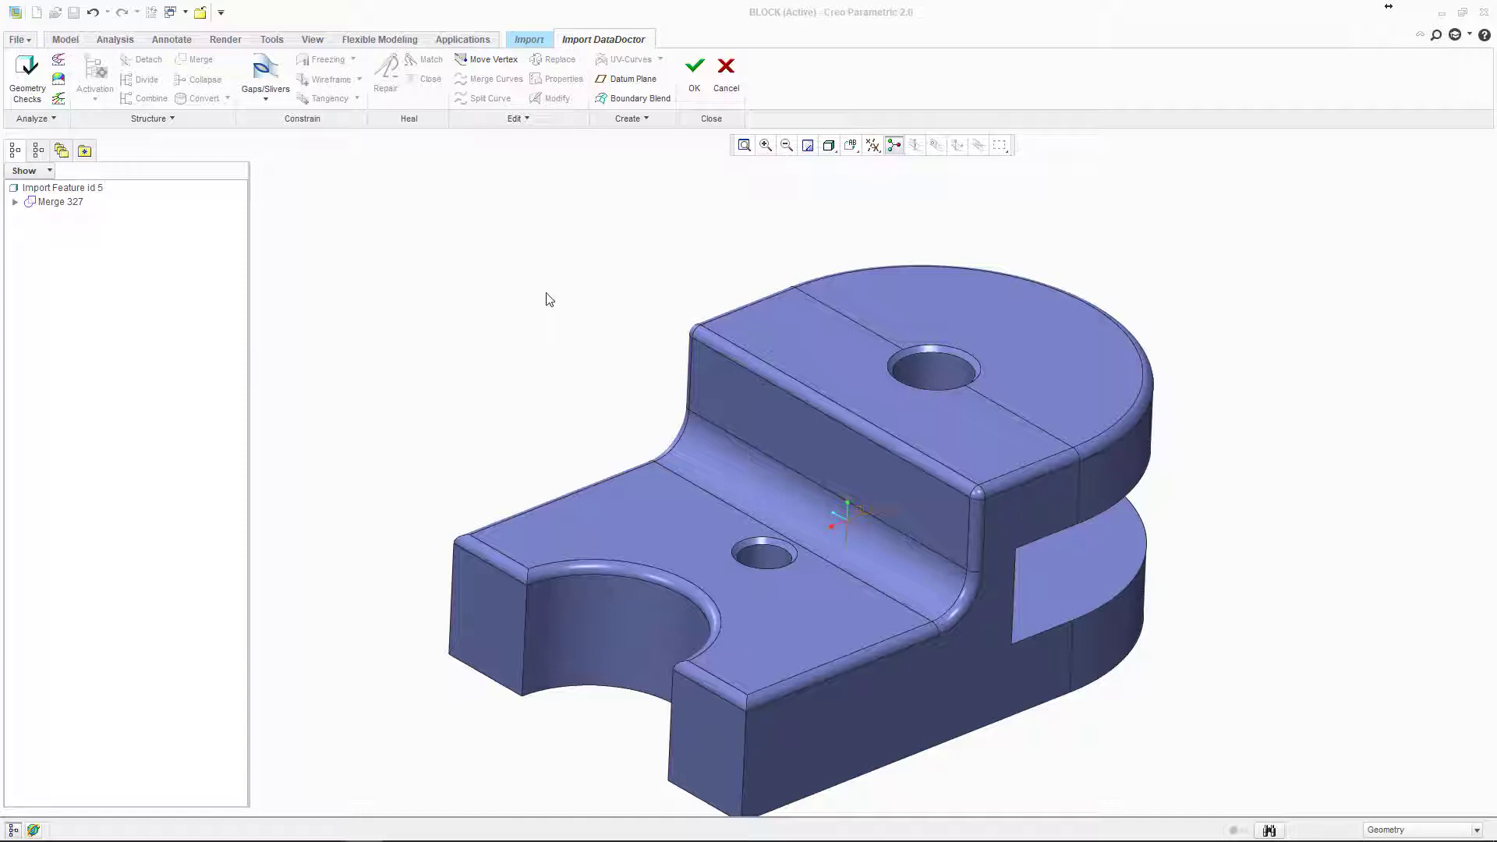
Step: Inspect the fully merged block surfaces, and accept the Import DataDoctor repairs
{"action": "middle_click_drag", "start_coordinate": [680, 343], "coordinate": [676, 313]}
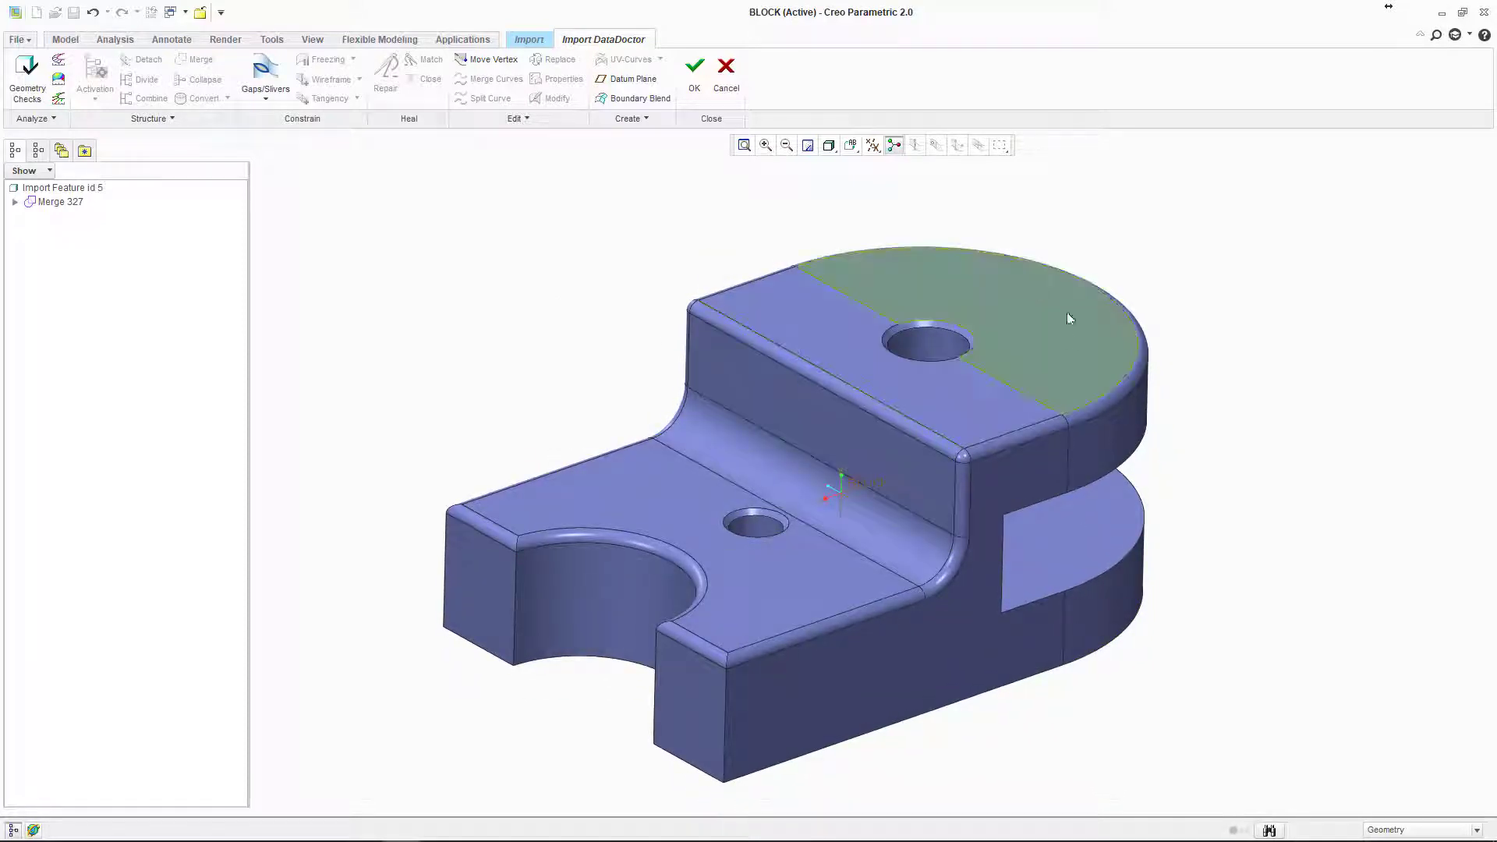
{"action": "middle_click_drag", "start_coordinate": [573, 574], "coordinate": [577, 611]}
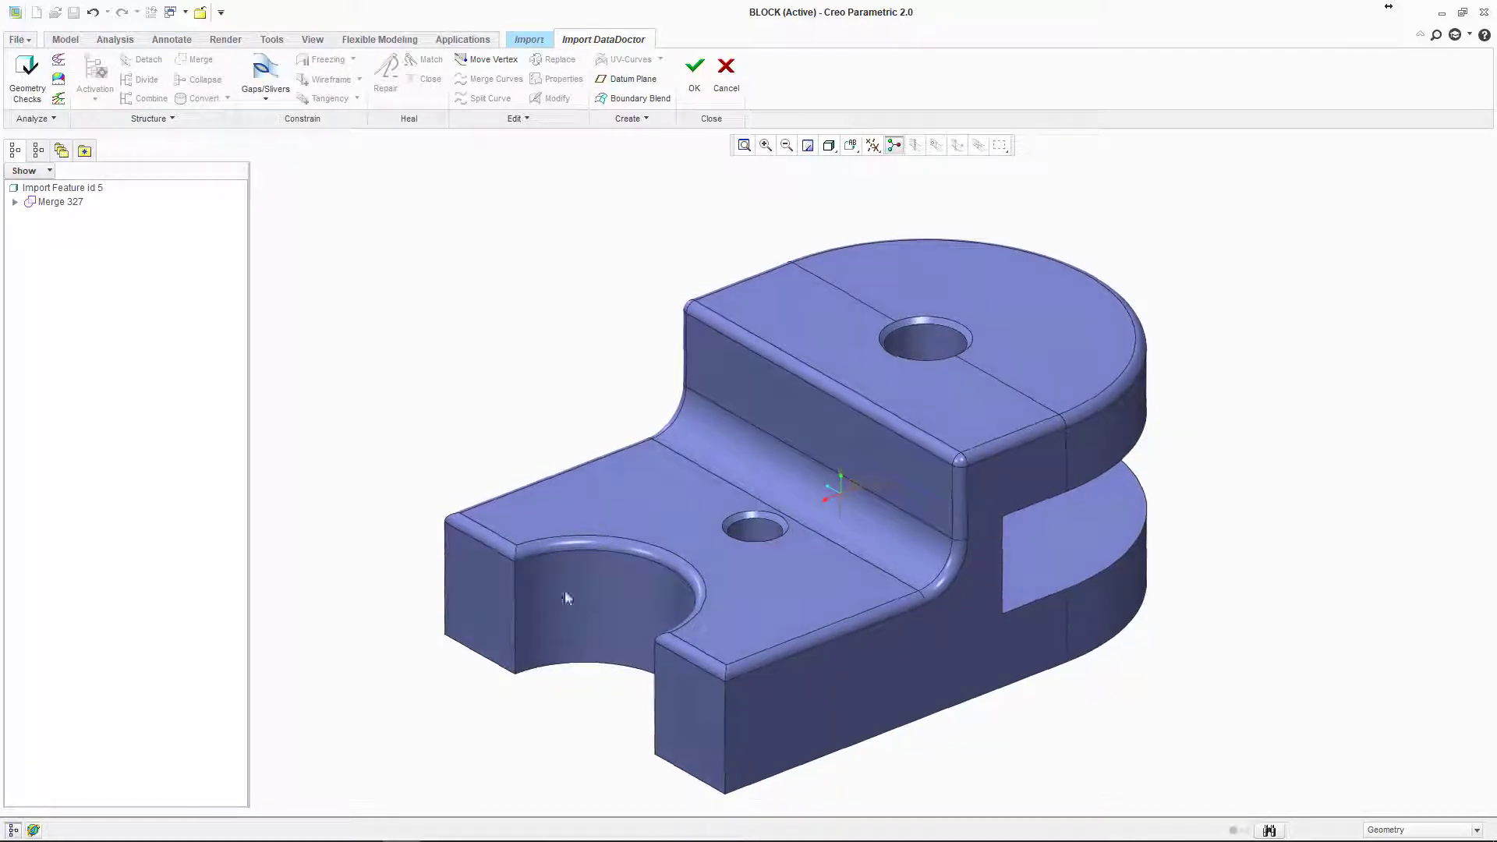
{"action": "mouse_move", "coordinate": [886, 414]}
{"action": "middle_mouse_down"}
{"action": "mouse_move", "coordinate": [878, 423]}
{"action": "mouse_move", "coordinate": [877, 407]}
{"action": "middle_mouse_up"}
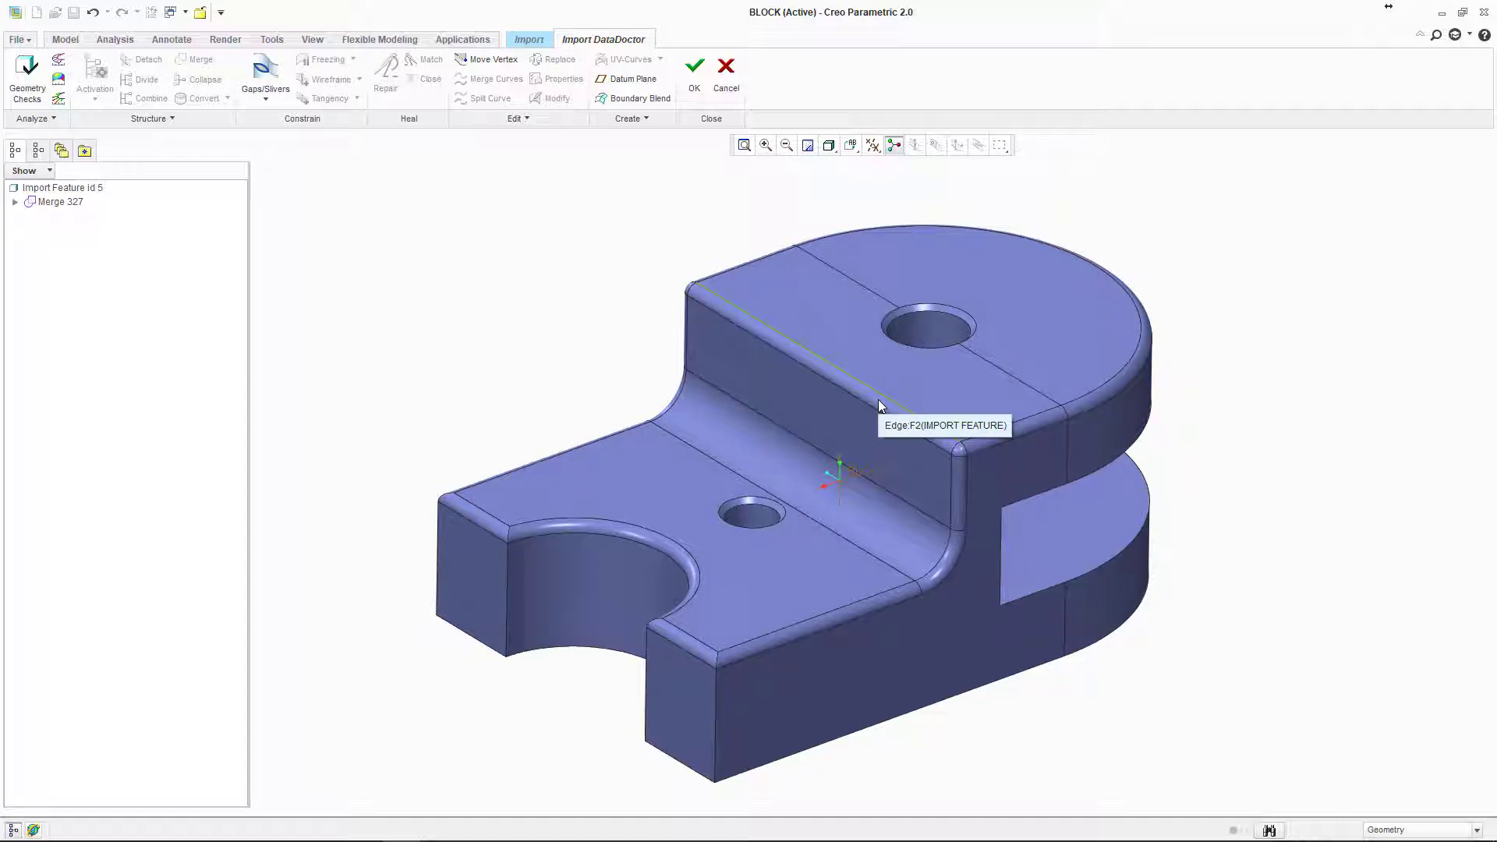
{"action": "middle_click_drag", "start_coordinate": [864, 400], "coordinate": [854, 398]}
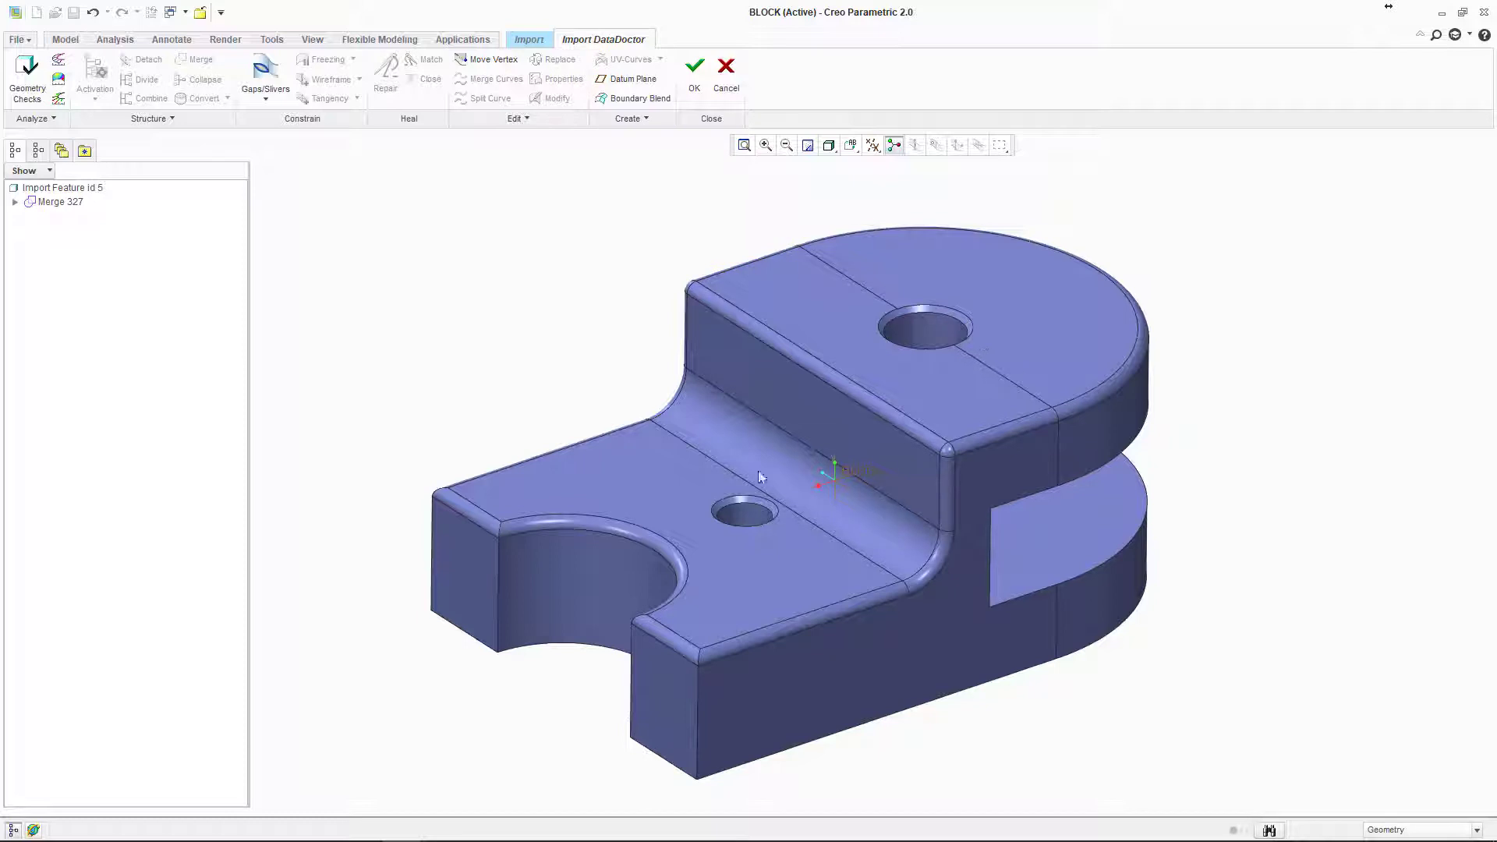
{"action": "left_click", "coordinate": [691, 69]}
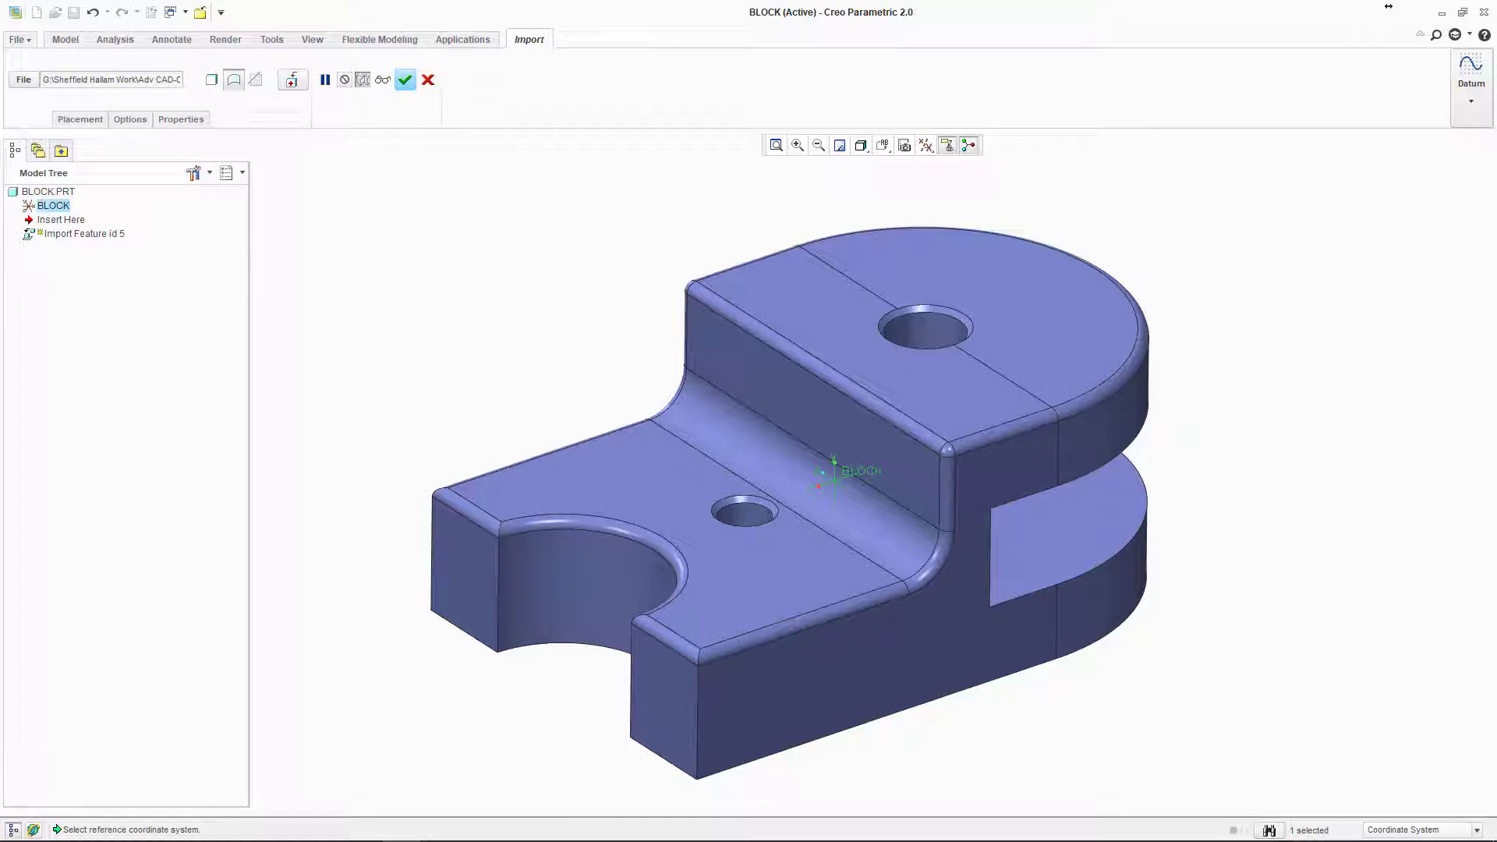
Step: Turn the imported surfaces into a solid, complete the import redefinition and restore the default view
{"action": "left_click", "coordinate": [212, 80]}
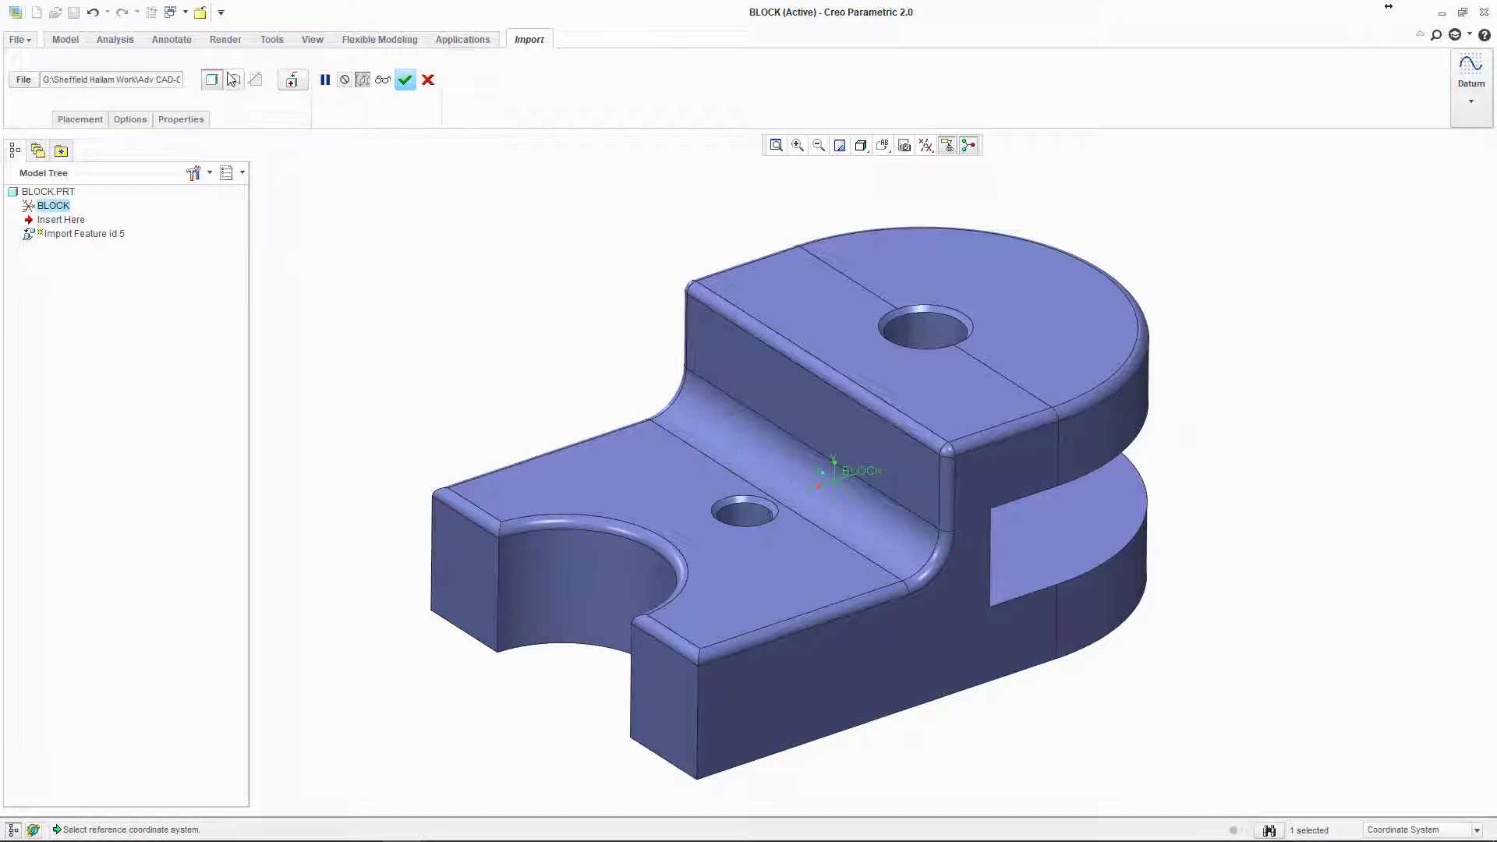
{"action": "left_click", "coordinate": [406, 80]}
{"action": "left_click", "coordinate": [402, 253]}
{"action": "left_click", "coordinate": [93, 220]}
{"action": "left_click", "coordinate": [425, 247]}
{"action": "key", "text": "ctrl+d"}
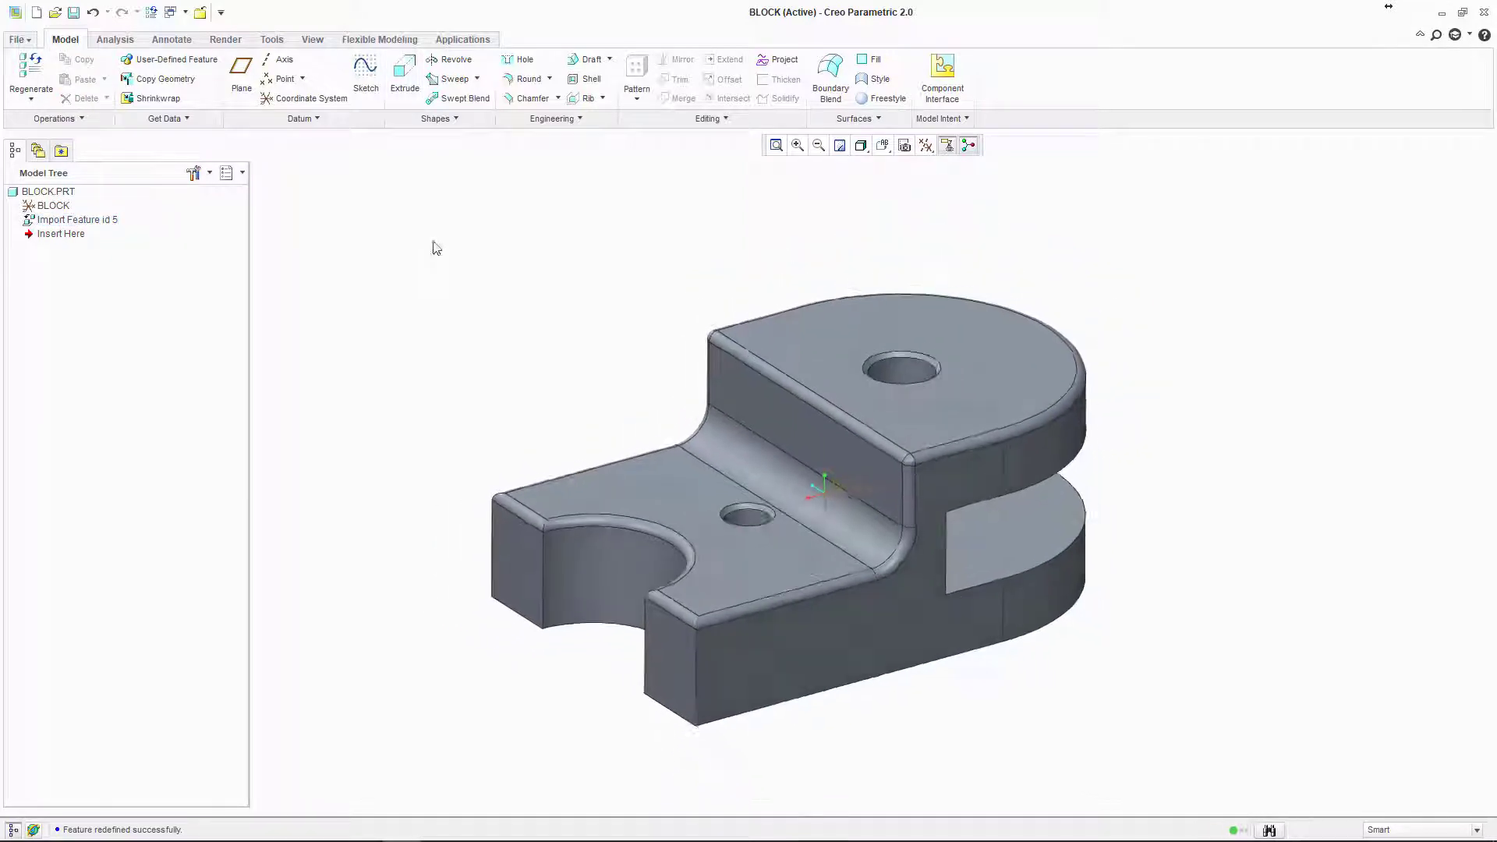
Step: Examine the solid block from several angles and highlight the BLOCK coordinate system and the import feature
{"action": "left_click", "coordinate": [78, 221]}
{"action": "left_click", "coordinate": [505, 281]}
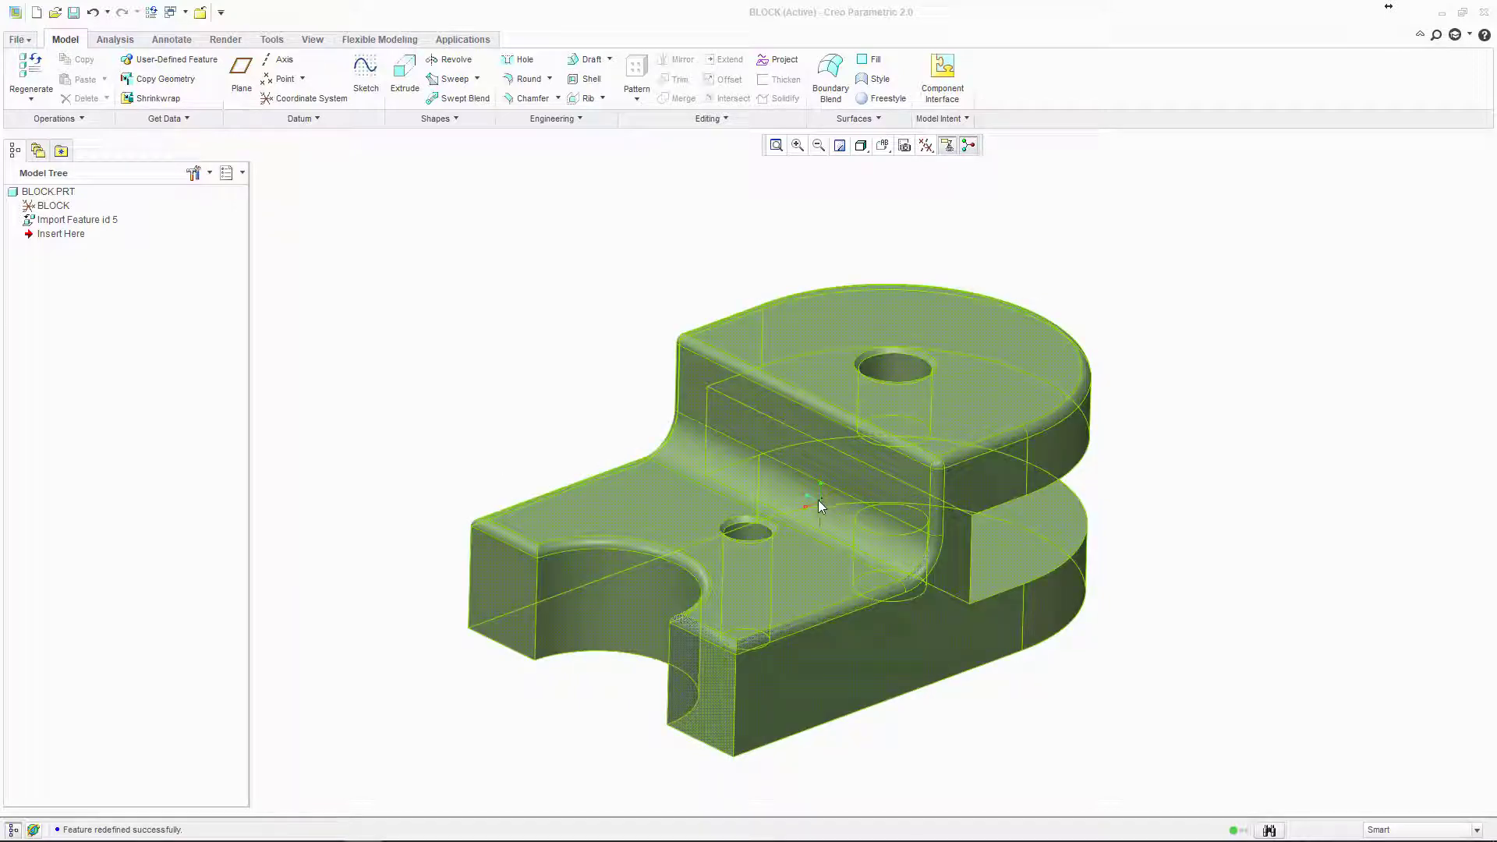
{"action": "left_click", "coordinate": [315, 353]}
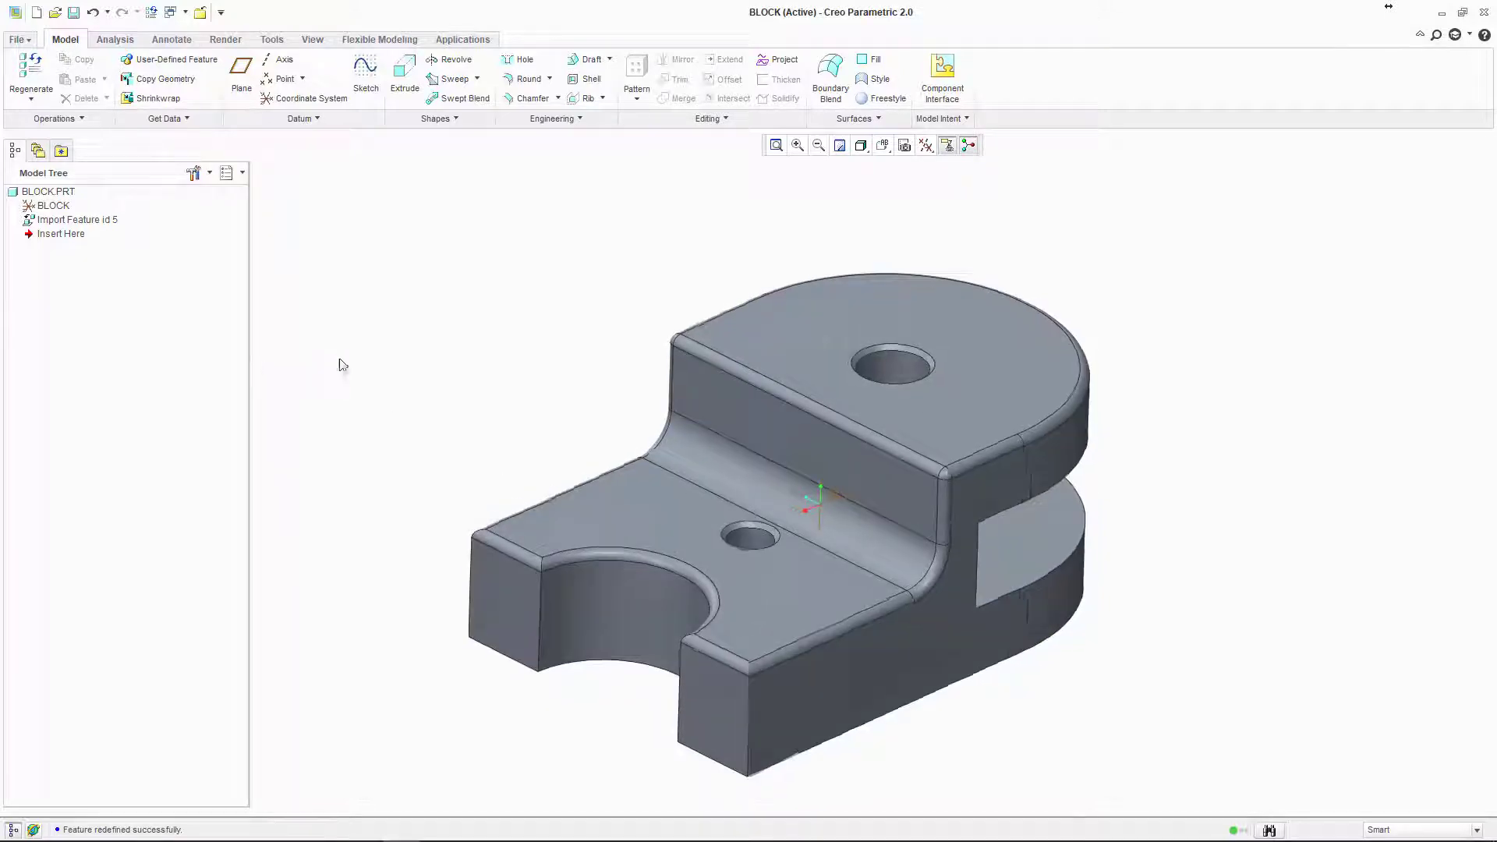
{"action": "left_click", "coordinate": [32, 209]}
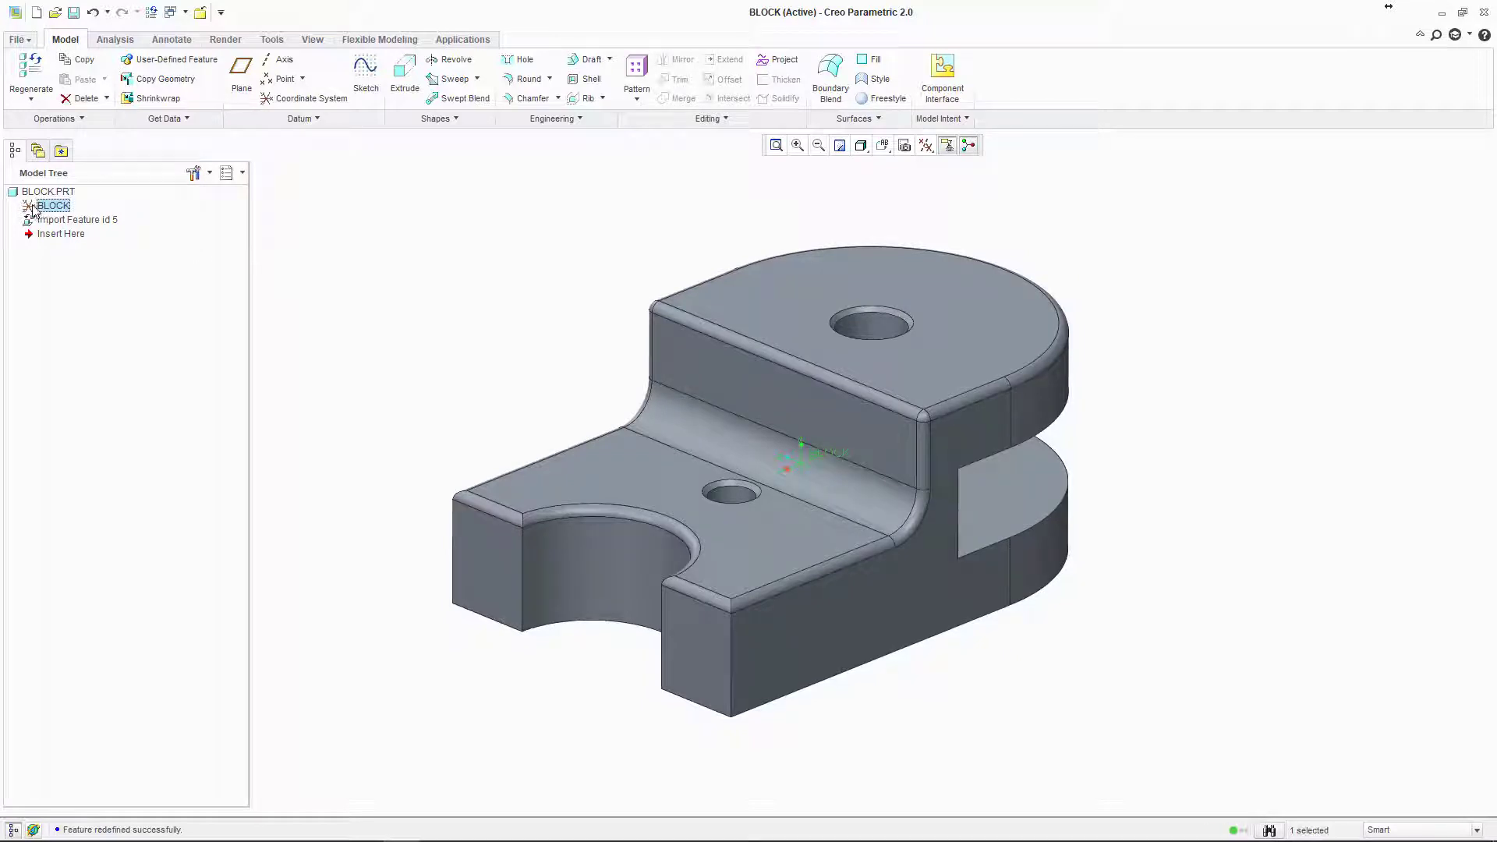
{"action": "left_click", "coordinate": [69, 221]}
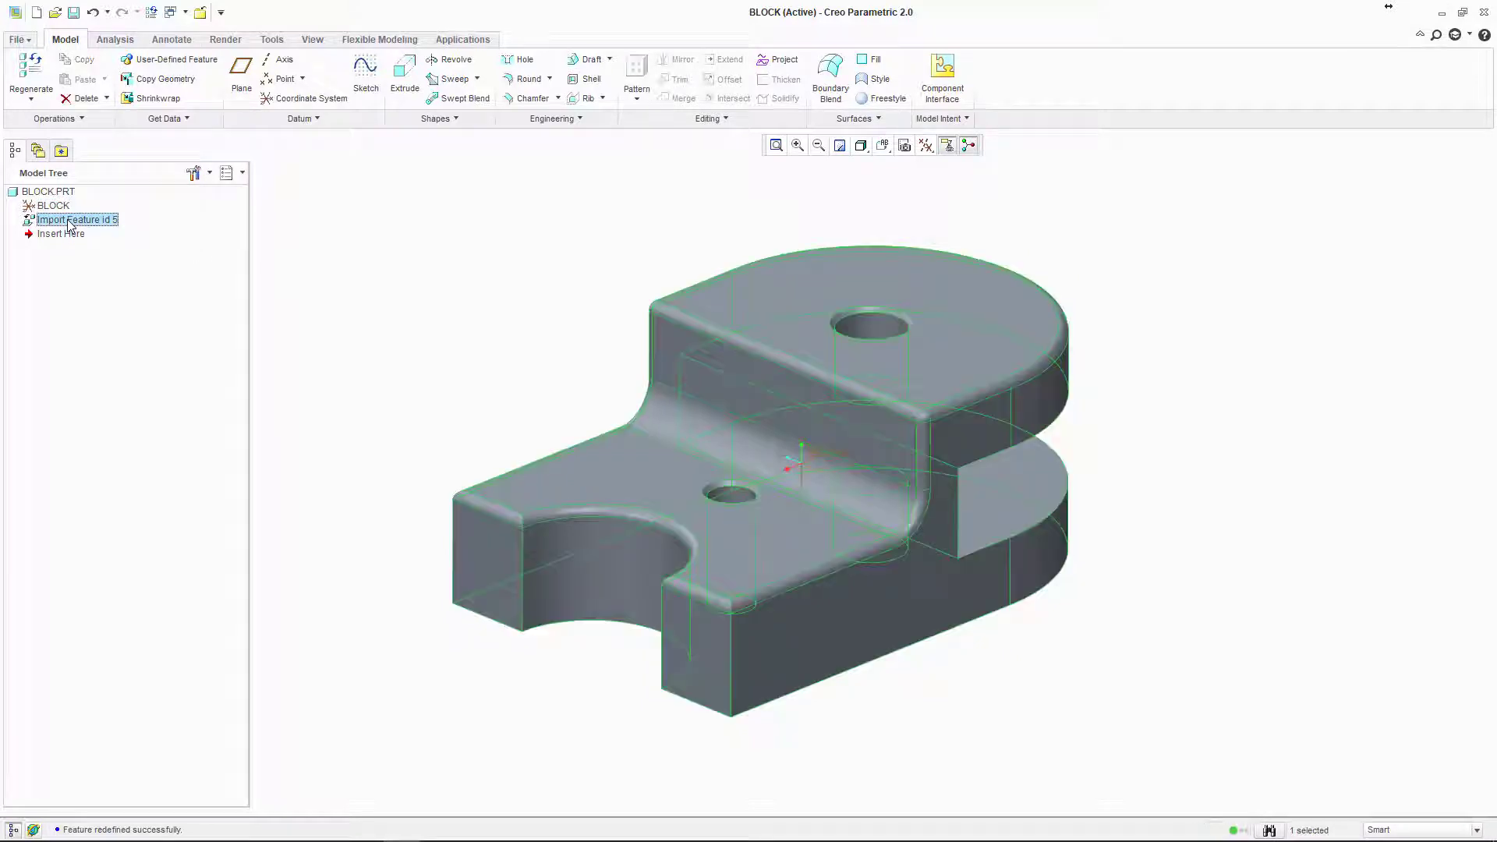
{"action": "left_click", "coordinate": [444, 334]}
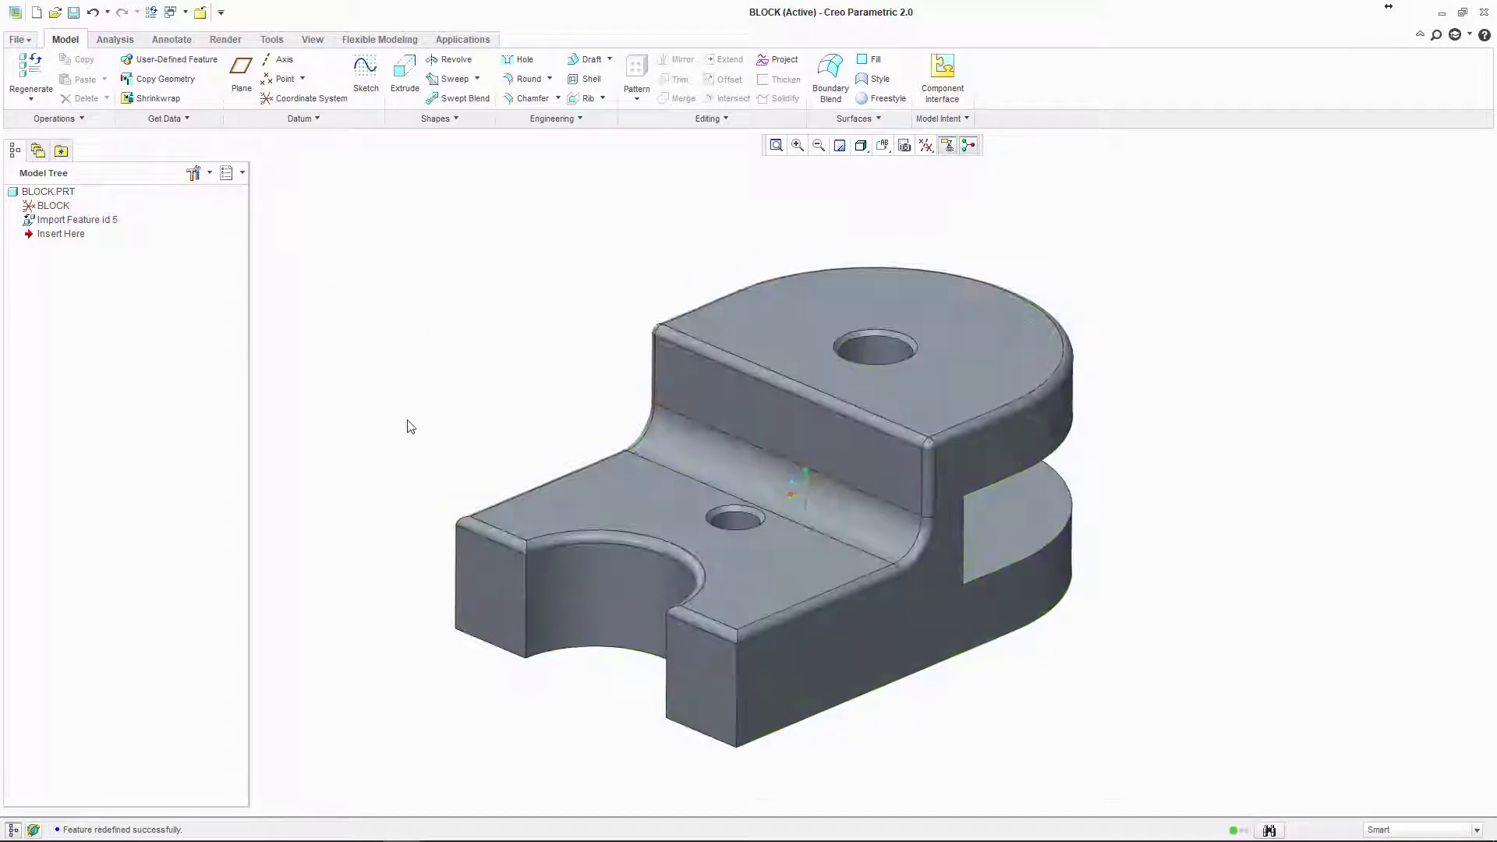
{"action": "scroll", "coordinate": [403, 417], "scroll_direction": "up", "scroll_amount": 1}
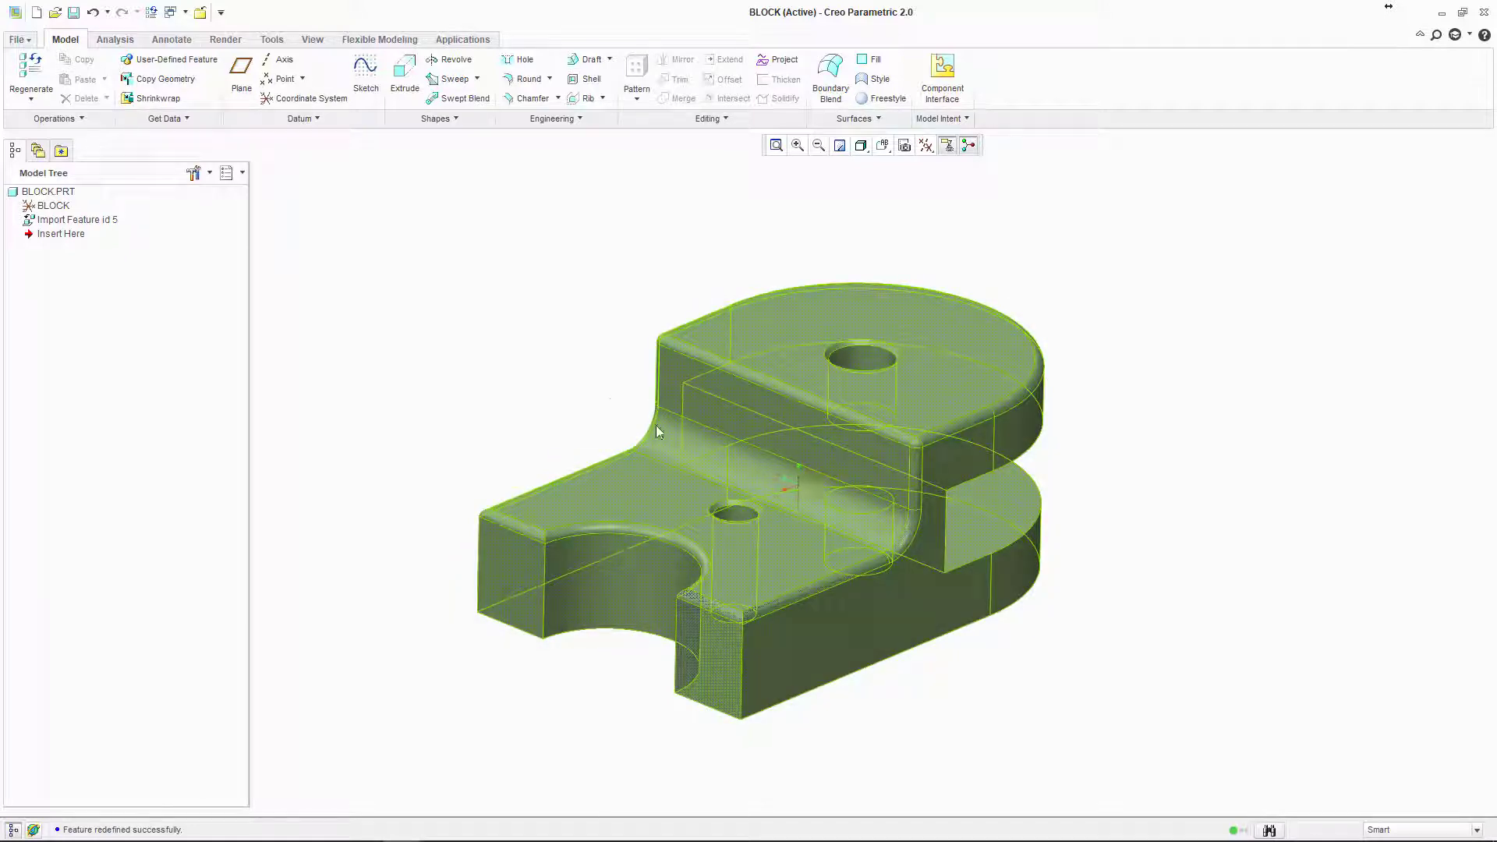
{"action": "middle_click_drag", "start_coordinate": [801, 473], "coordinate": [773, 513]}
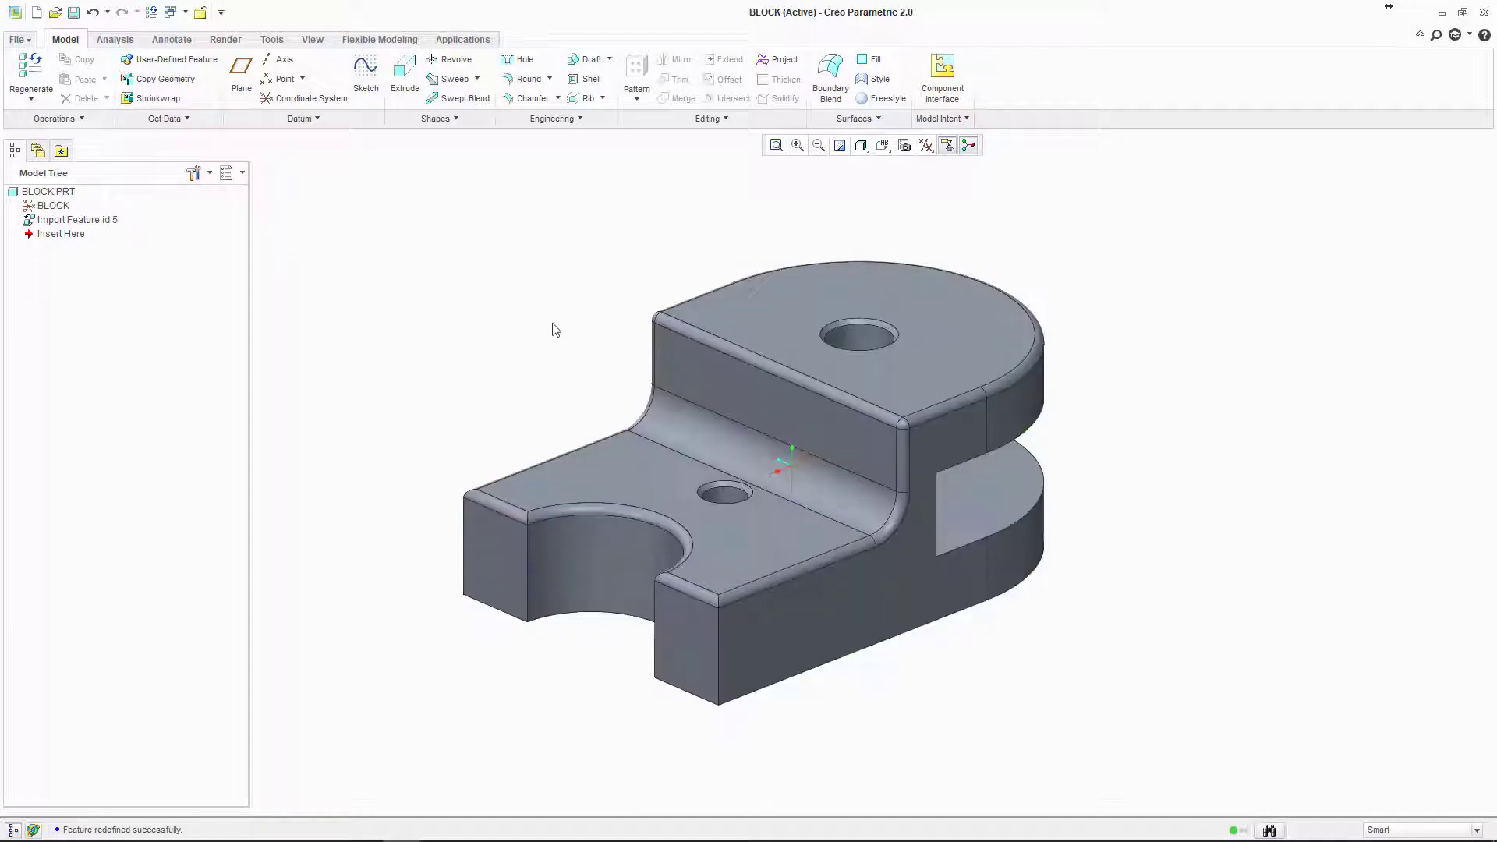
{"action": "middle_click_drag", "start_coordinate": [450, 352], "coordinate": [463, 366]}
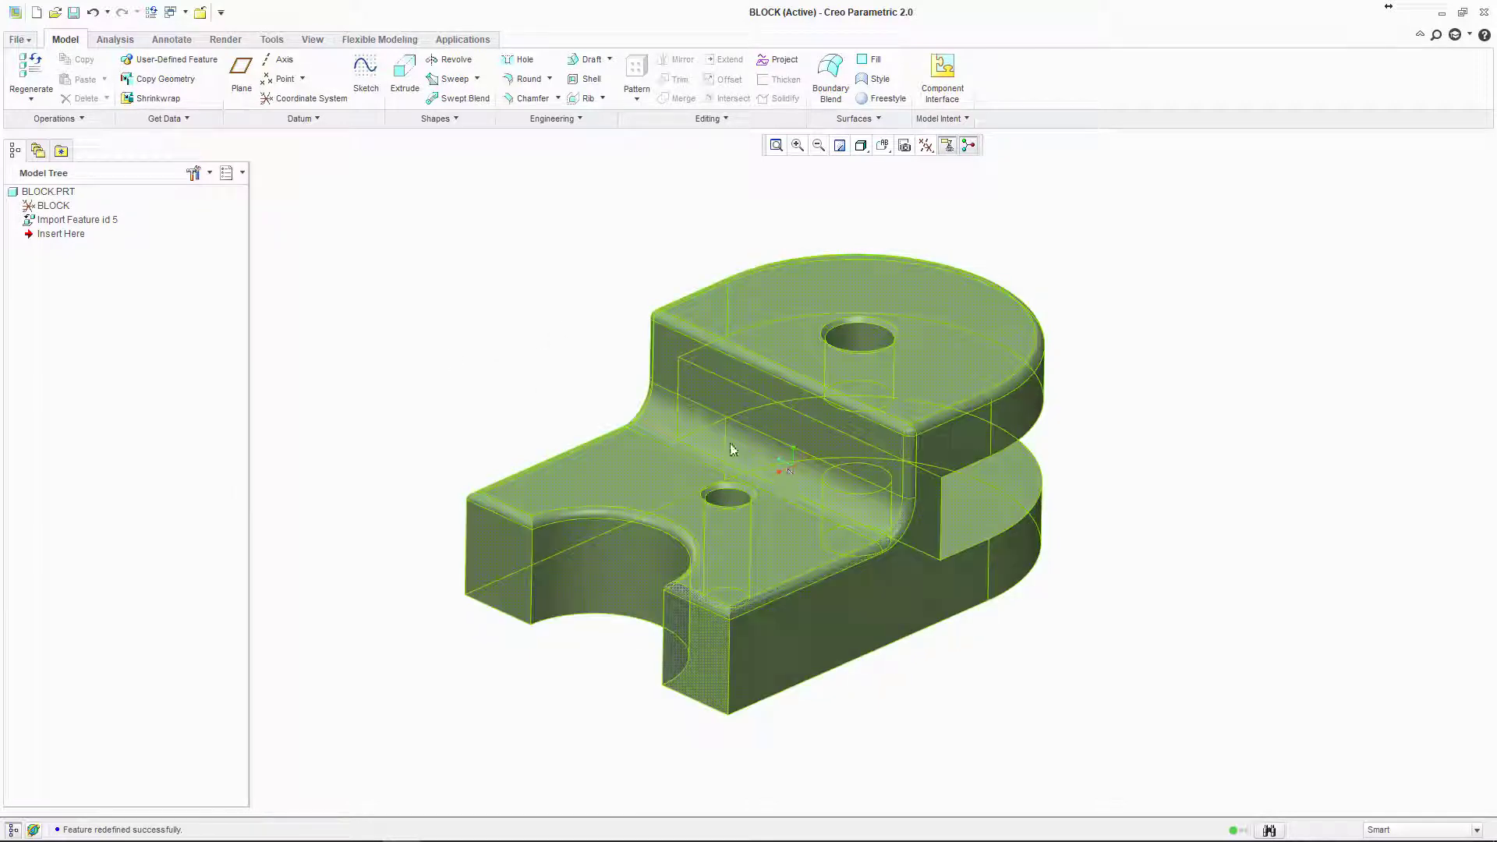
Step: Start a datum plane referenced to the BLOCK coordinate system with an X translation of 10
{"action": "middle_click_drag", "start_coordinate": [750, 458], "coordinate": [400, 327]}
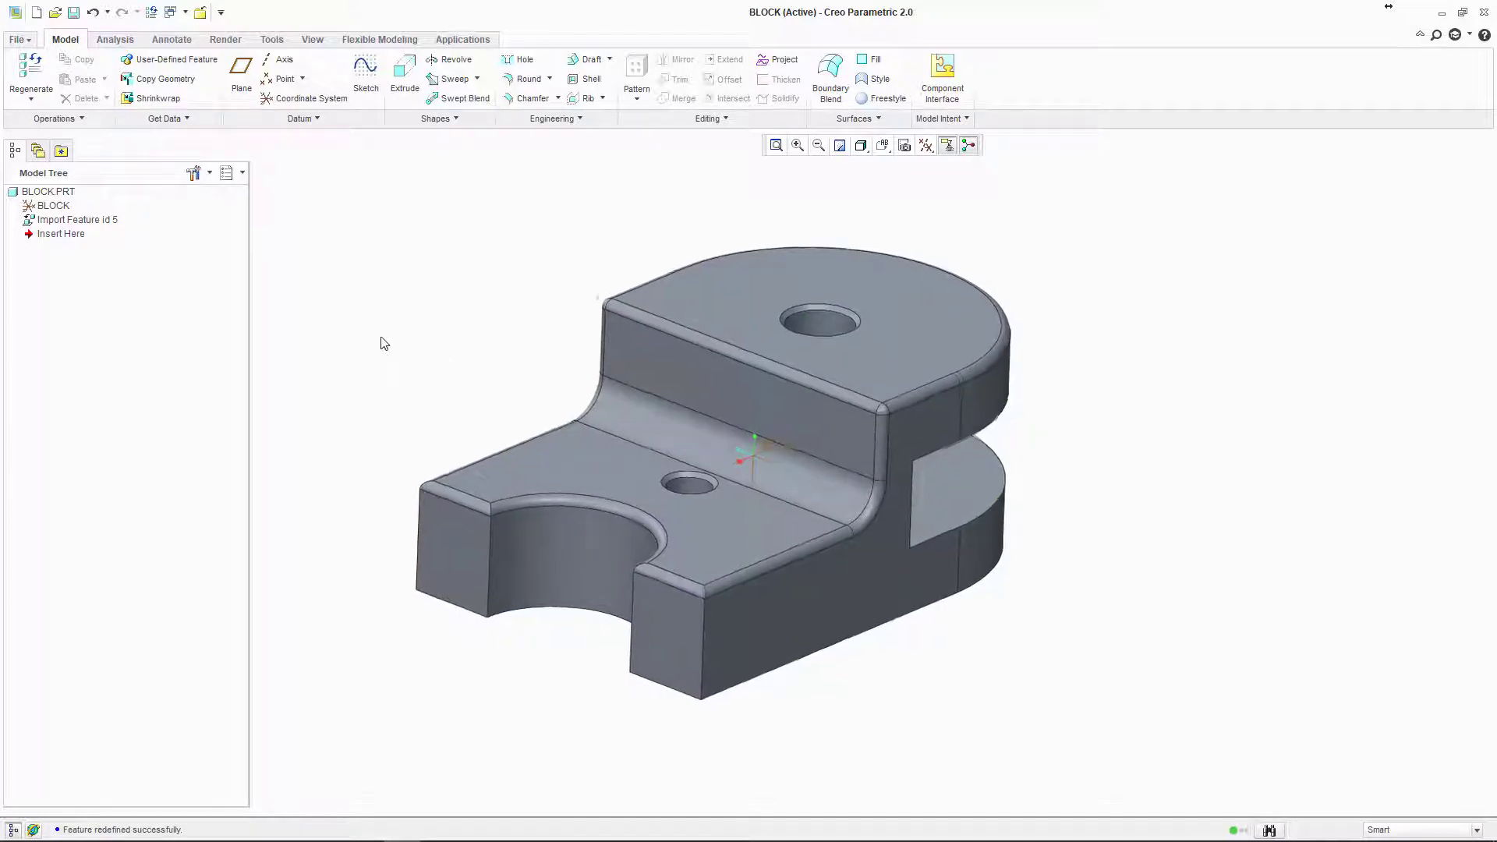
{"action": "middle_click_drag", "start_coordinate": [743, 454], "coordinate": [734, 464]}
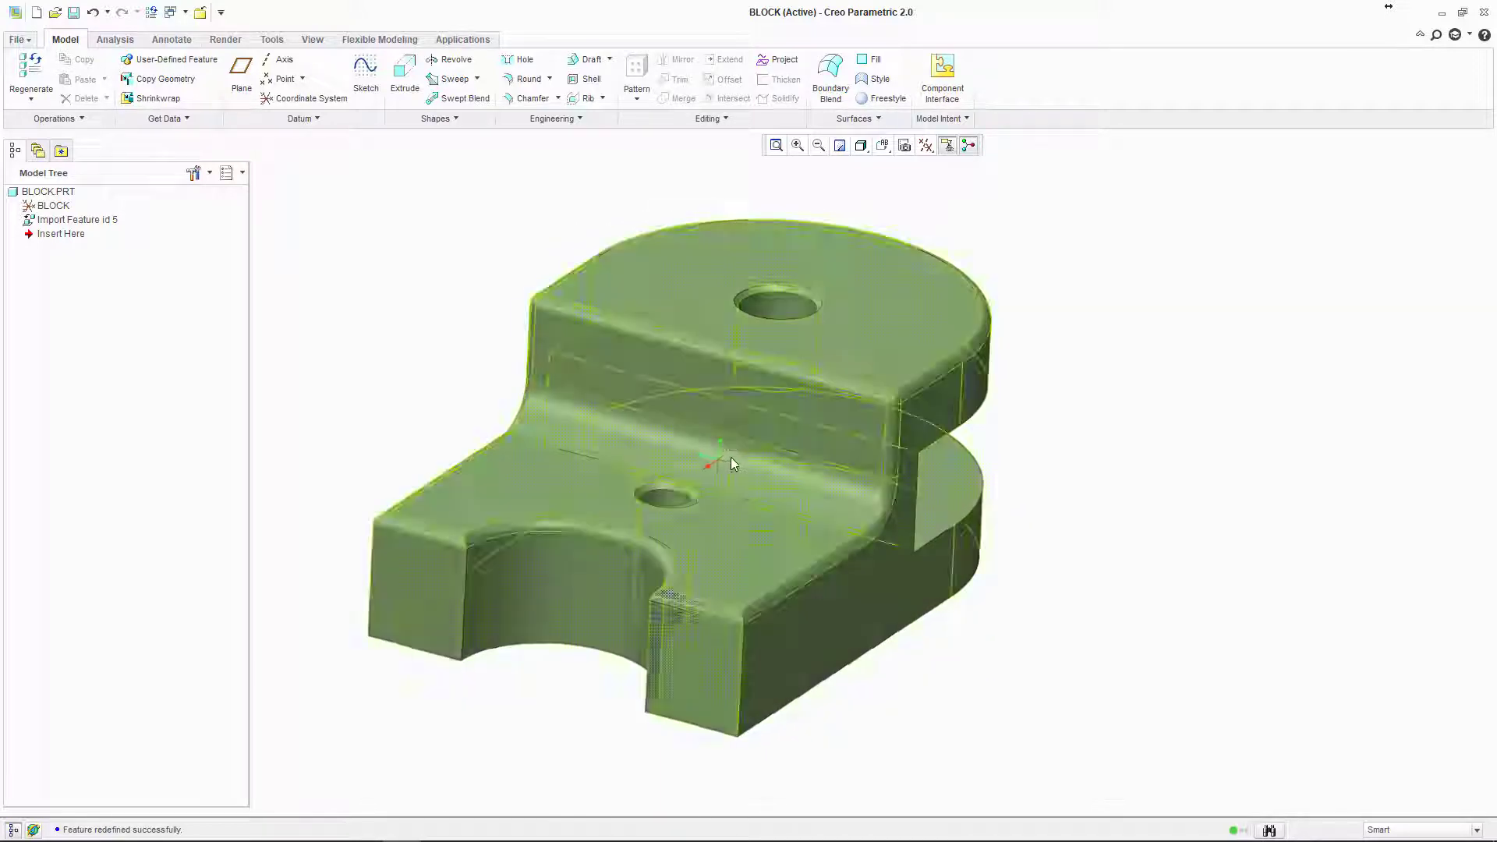
{"action": "key", "text": "ctrl+d"}
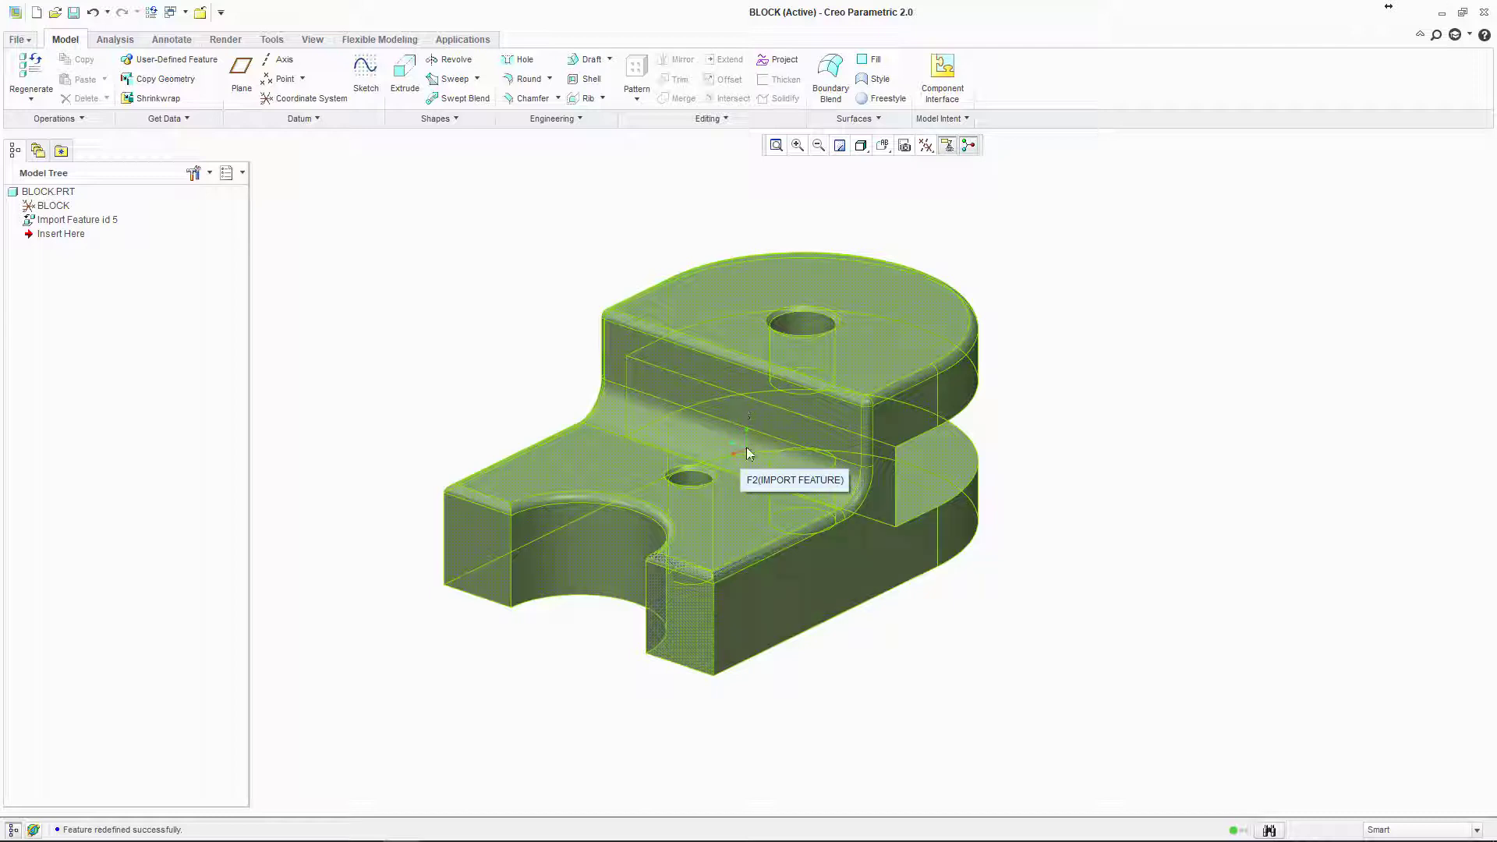
{"action": "left_click", "coordinate": [35, 208]}
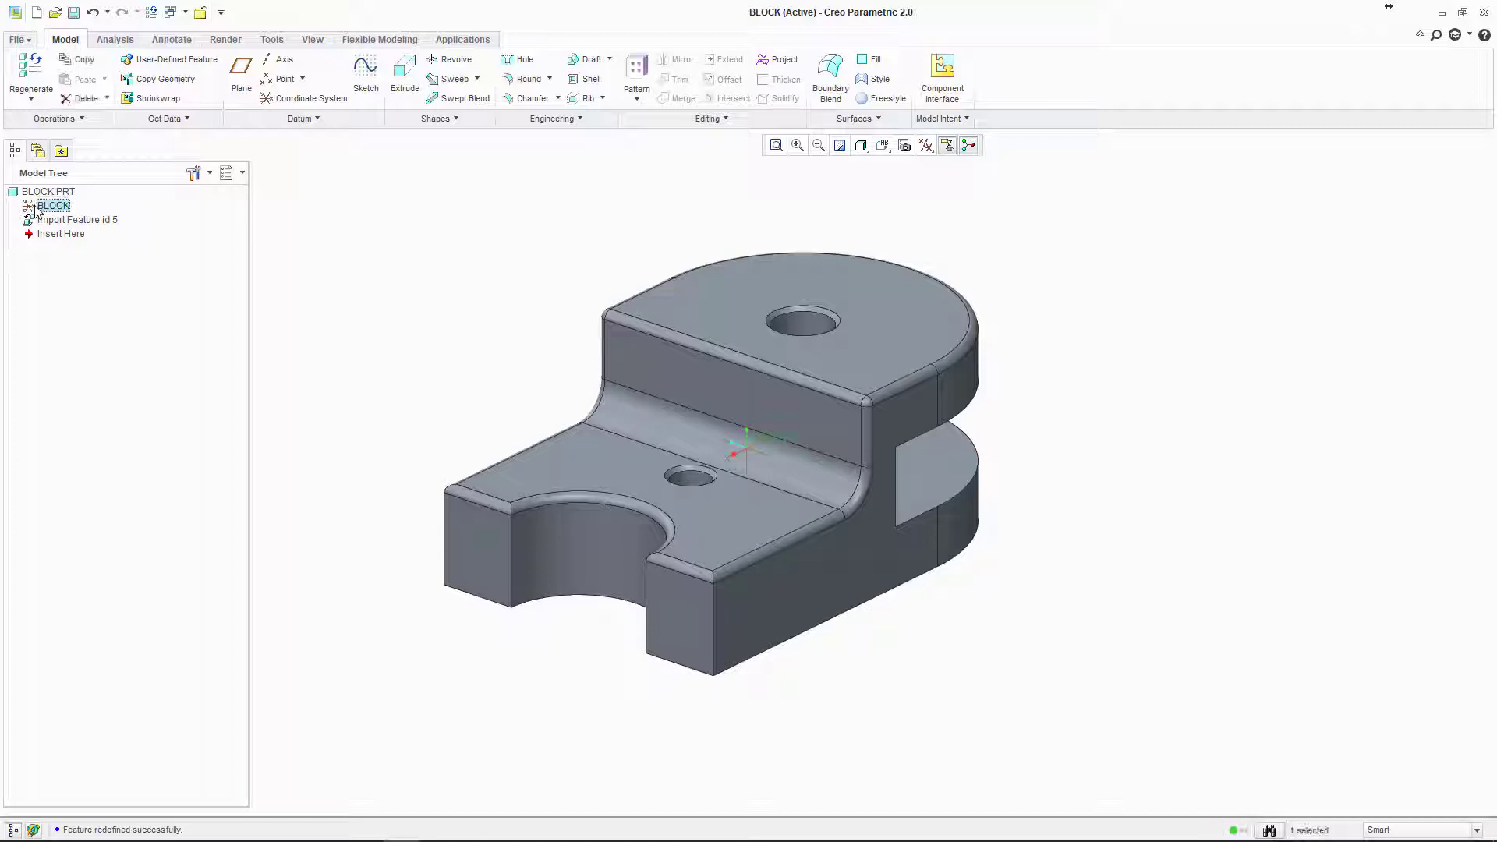
{"action": "left_click", "coordinate": [244, 73]}
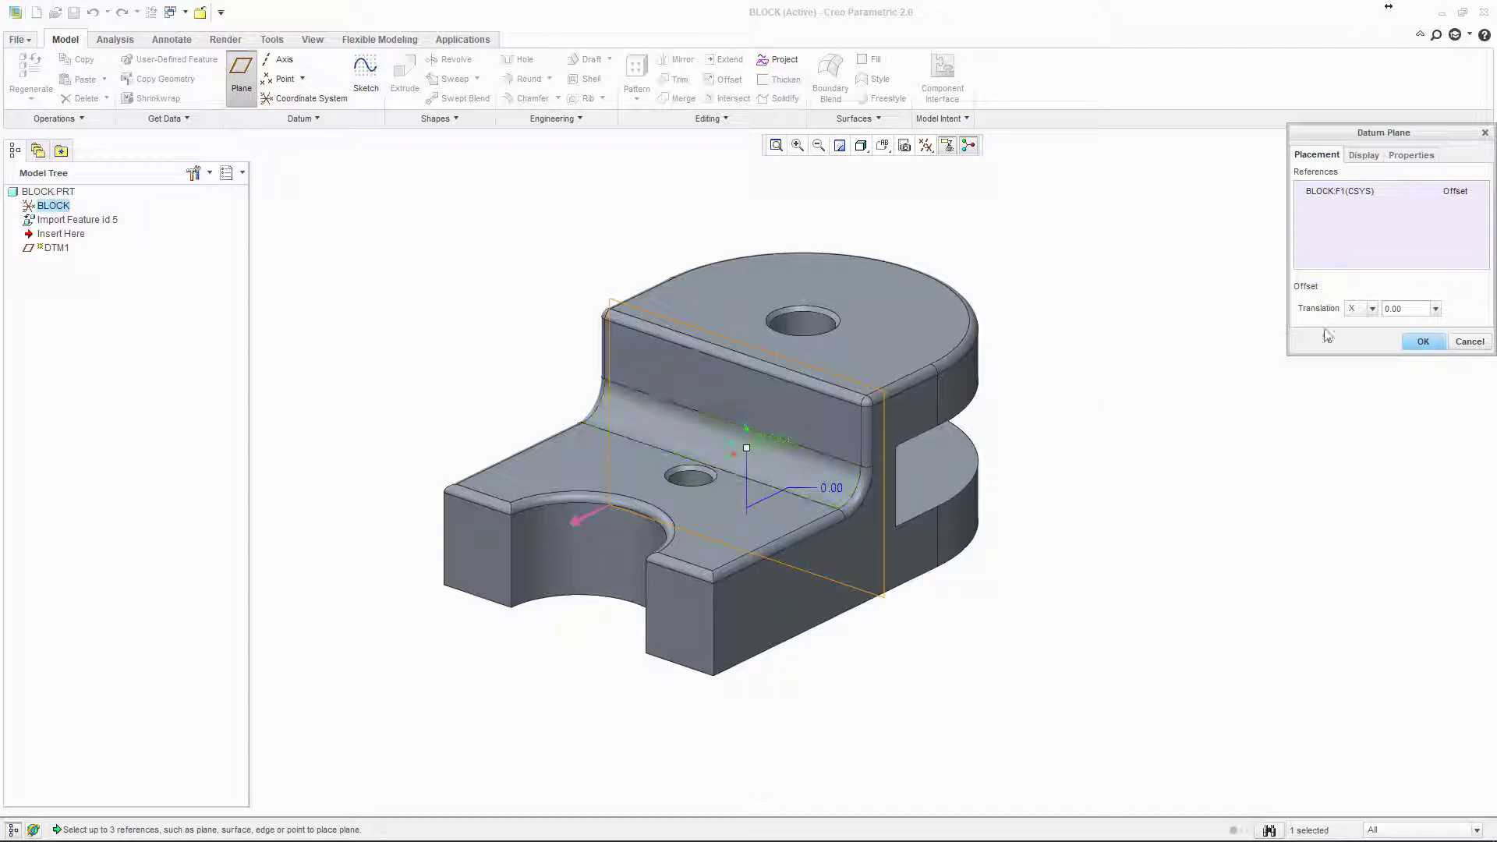
{"action": "double_click", "coordinate": [1399, 306]}
{"action": "type", "text": "10"}
{"action": "key", "text": "Return"}
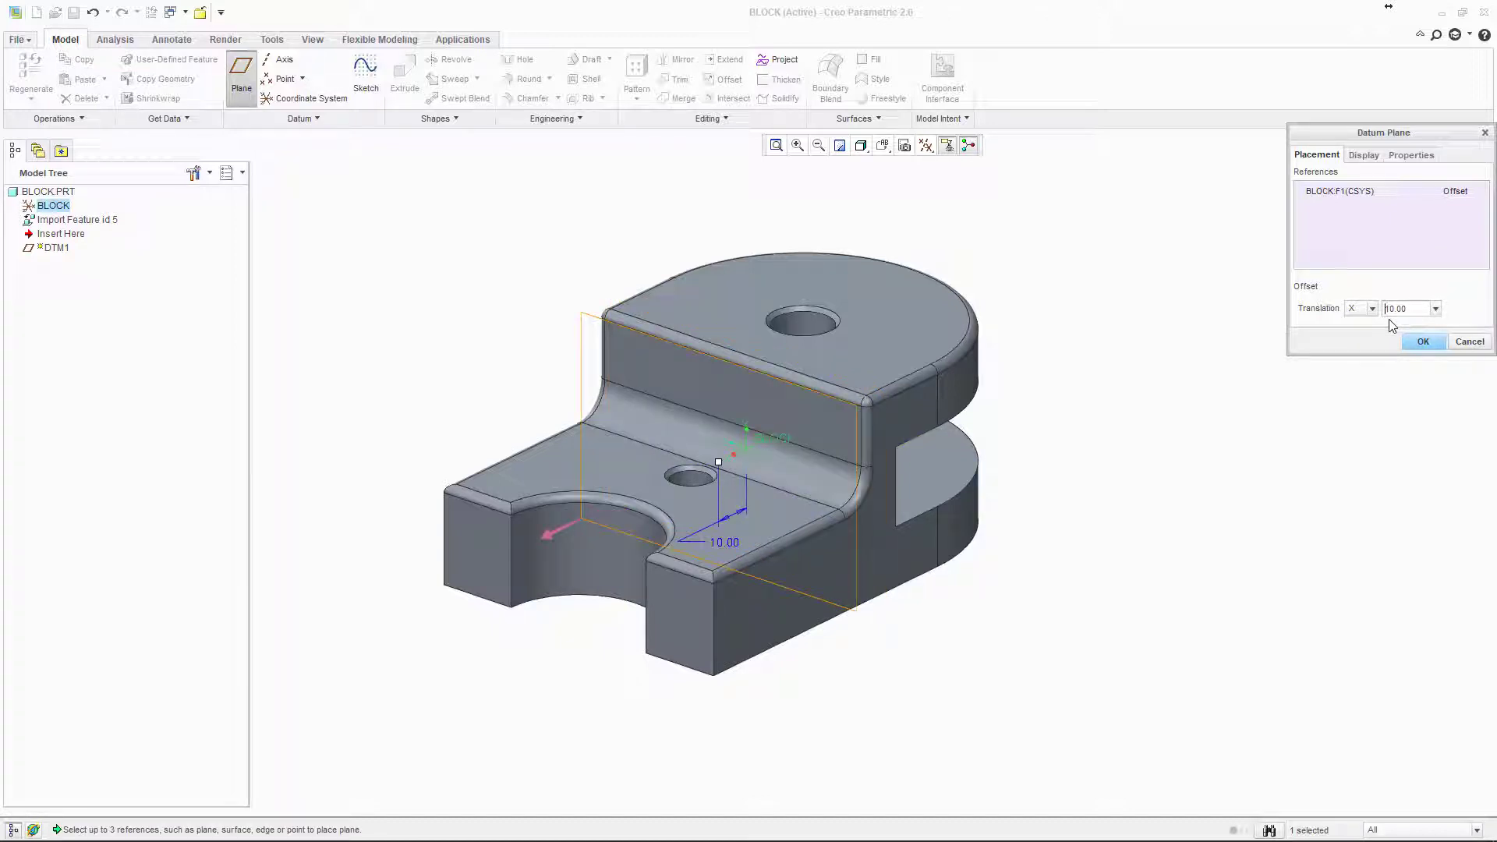
Step: Set the plane's X translation to 0 and create the datum plane through the coordinate system origin
{"action": "left_click_drag", "start_coordinate": [1408, 308], "coordinate": [1377, 309]}
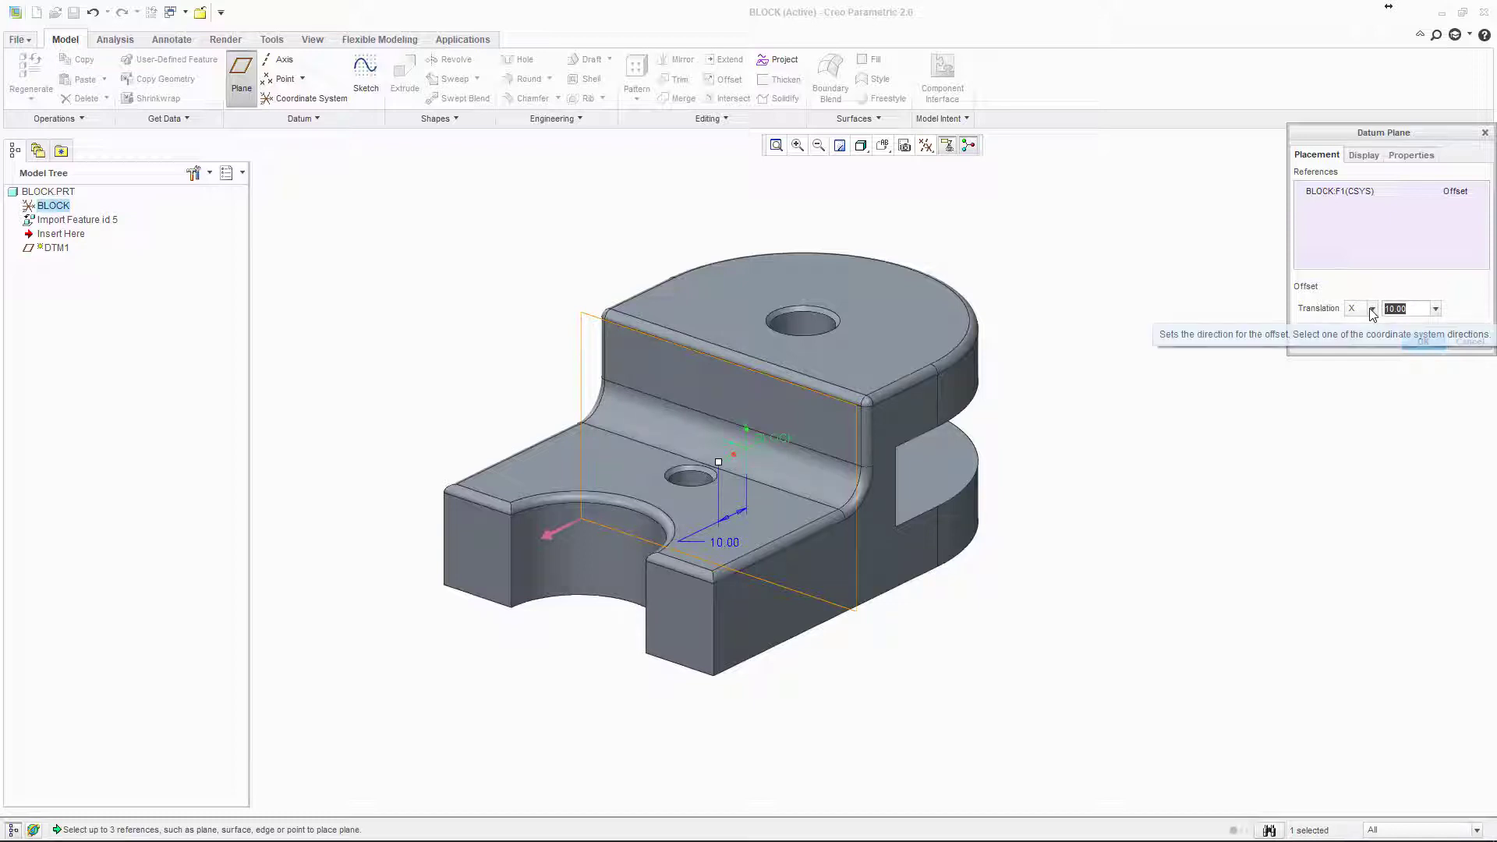
{"action": "type", "text": "0"}
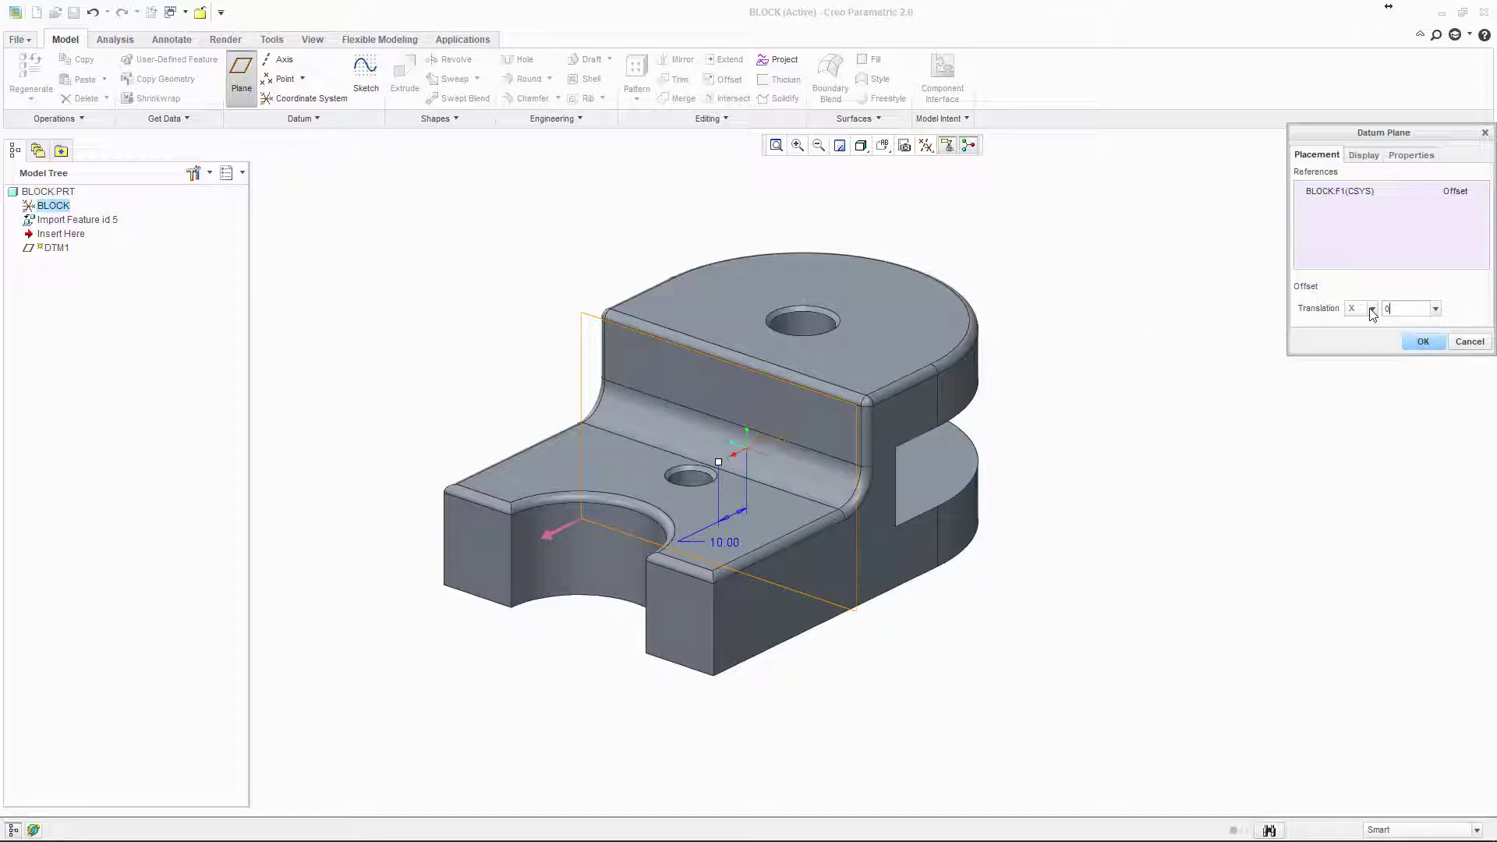
{"action": "key", "text": "Return"}
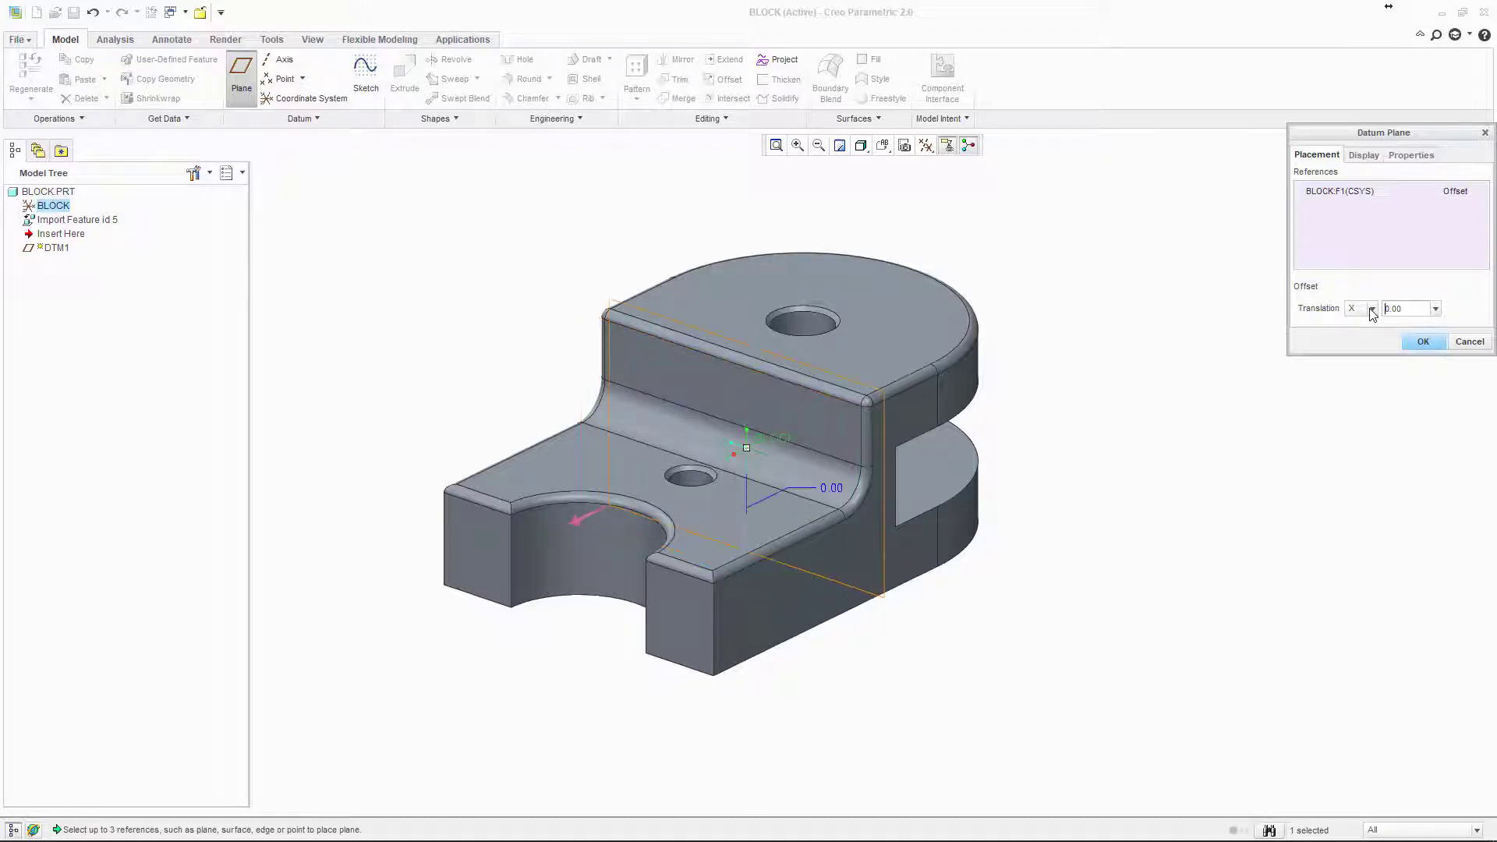
{"action": "left_click", "coordinate": [1423, 343]}
{"action": "left_click", "coordinate": [398, 353]}
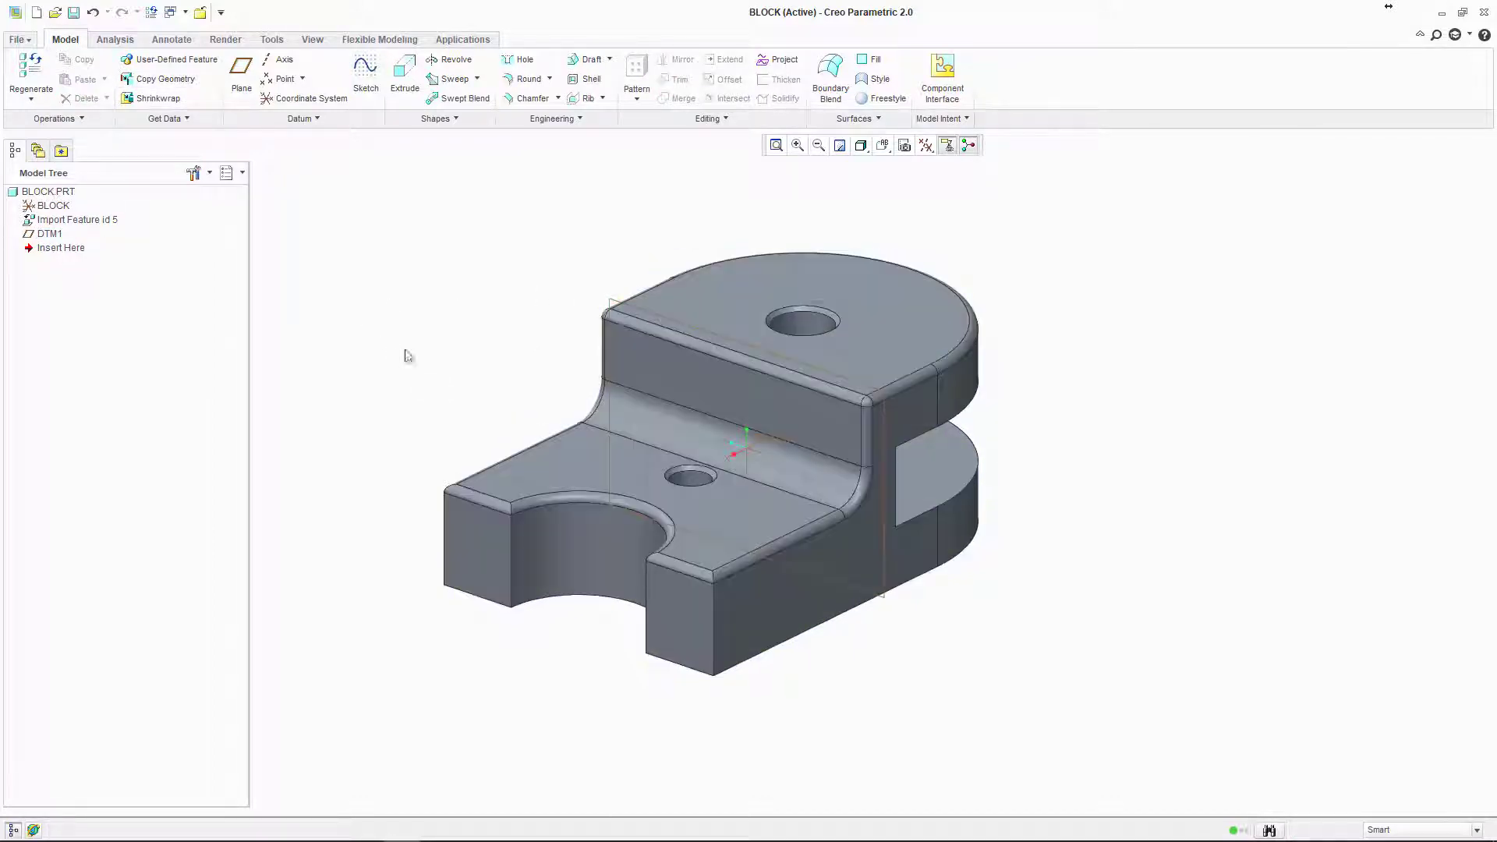
Step: Create a second datum plane from the BLOCK coordinate system with a Y translation of 0
{"action": "left_click", "coordinate": [49, 208]}
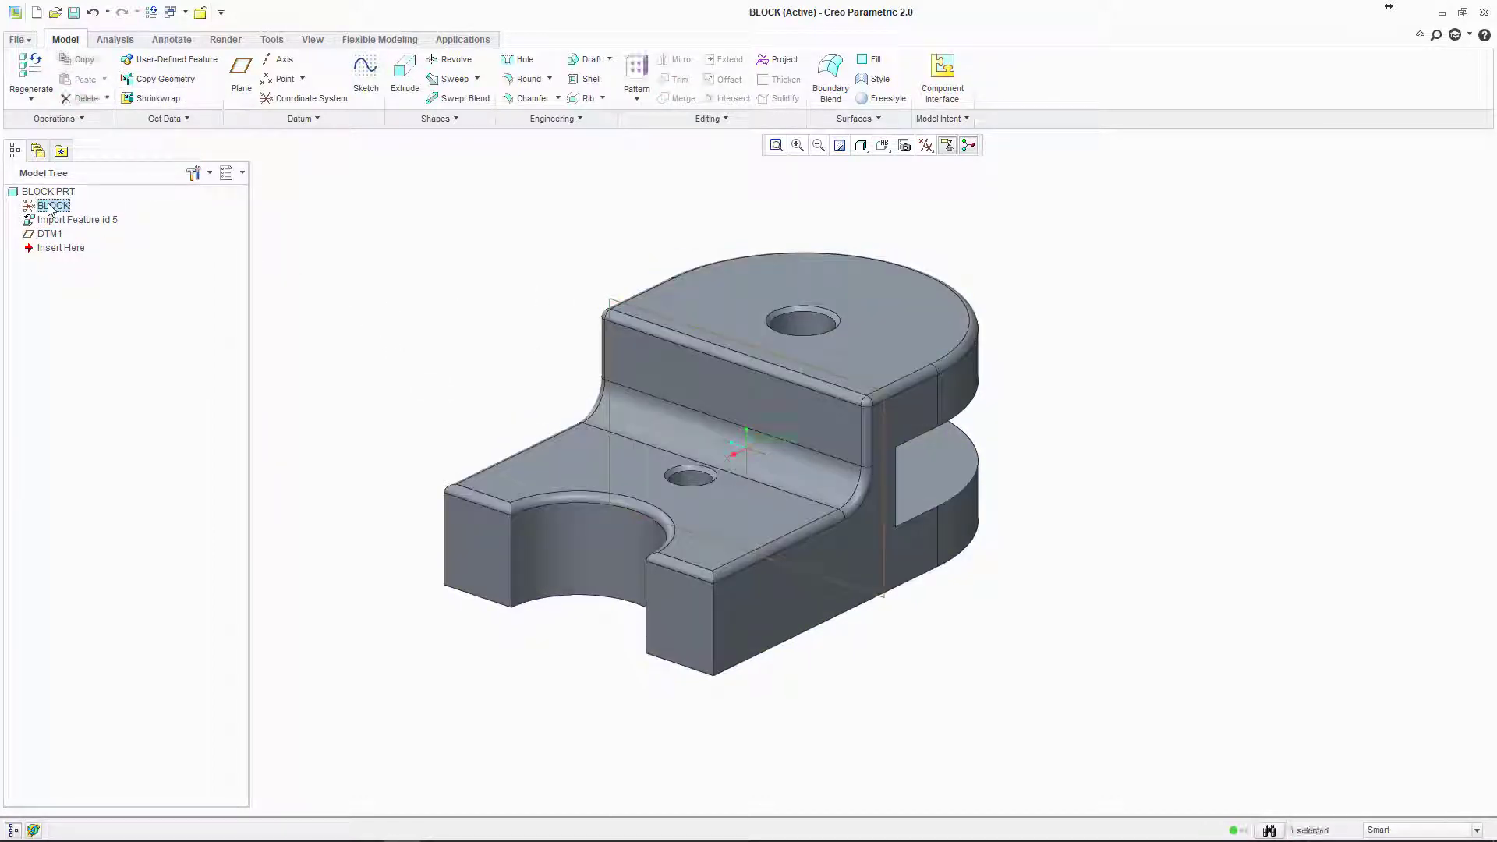
{"action": "left_click", "coordinate": [241, 74]}
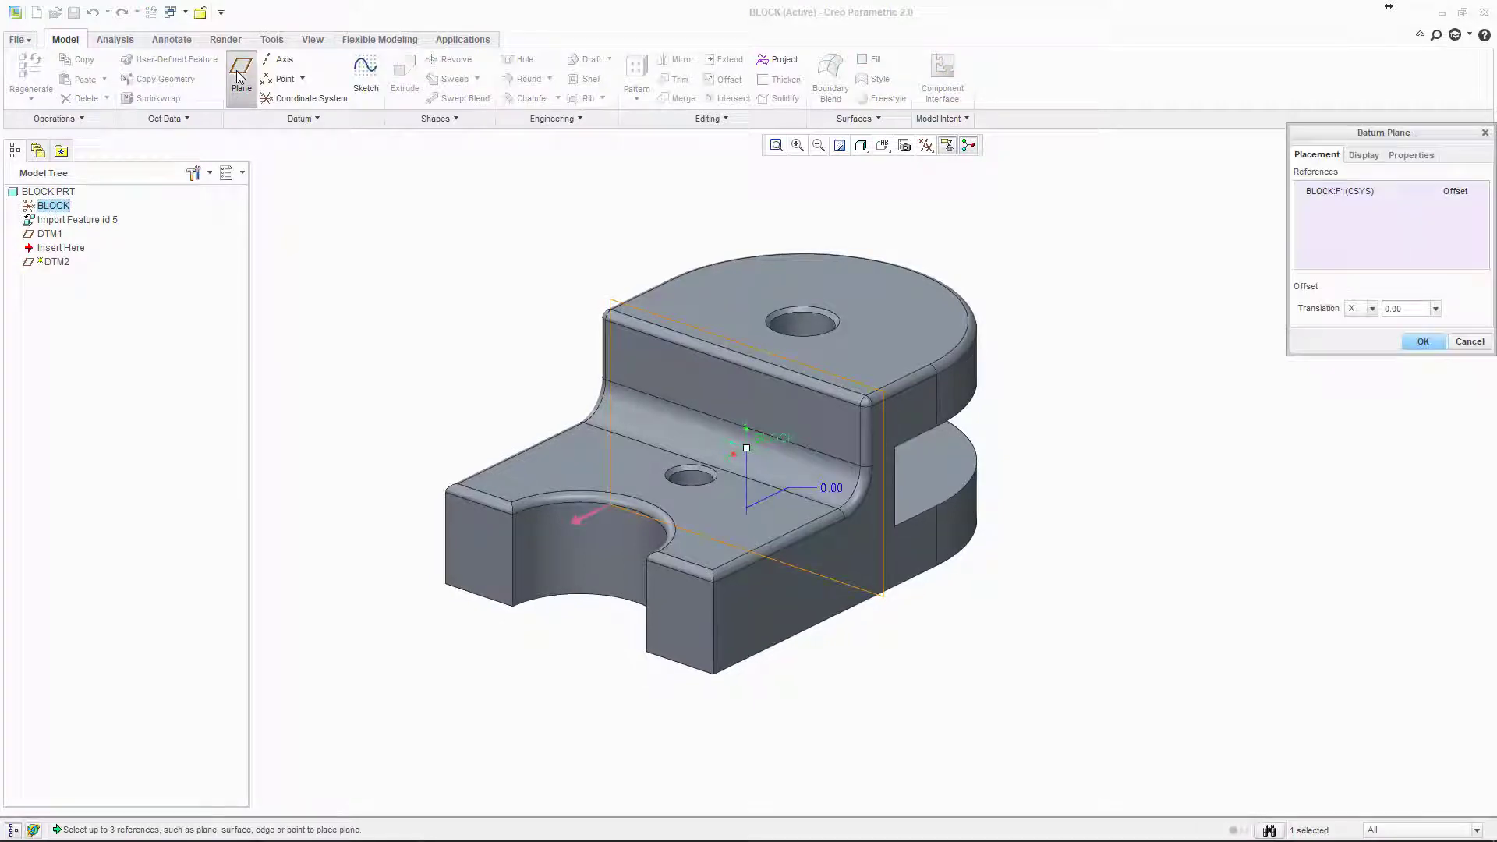
{"action": "left_click", "coordinate": [1372, 309]}
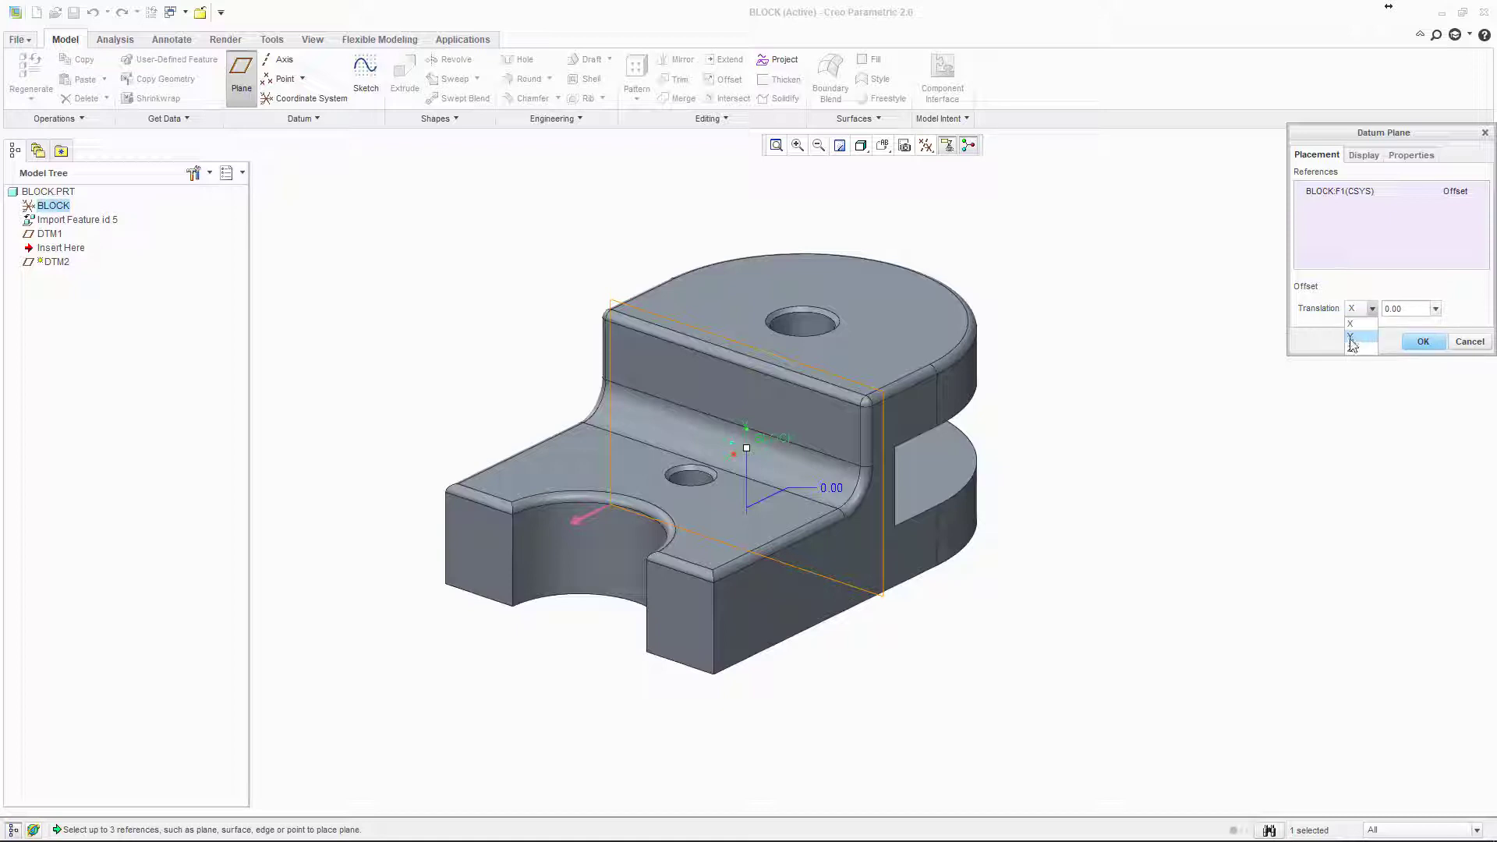
{"action": "left_click", "coordinate": [1352, 337]}
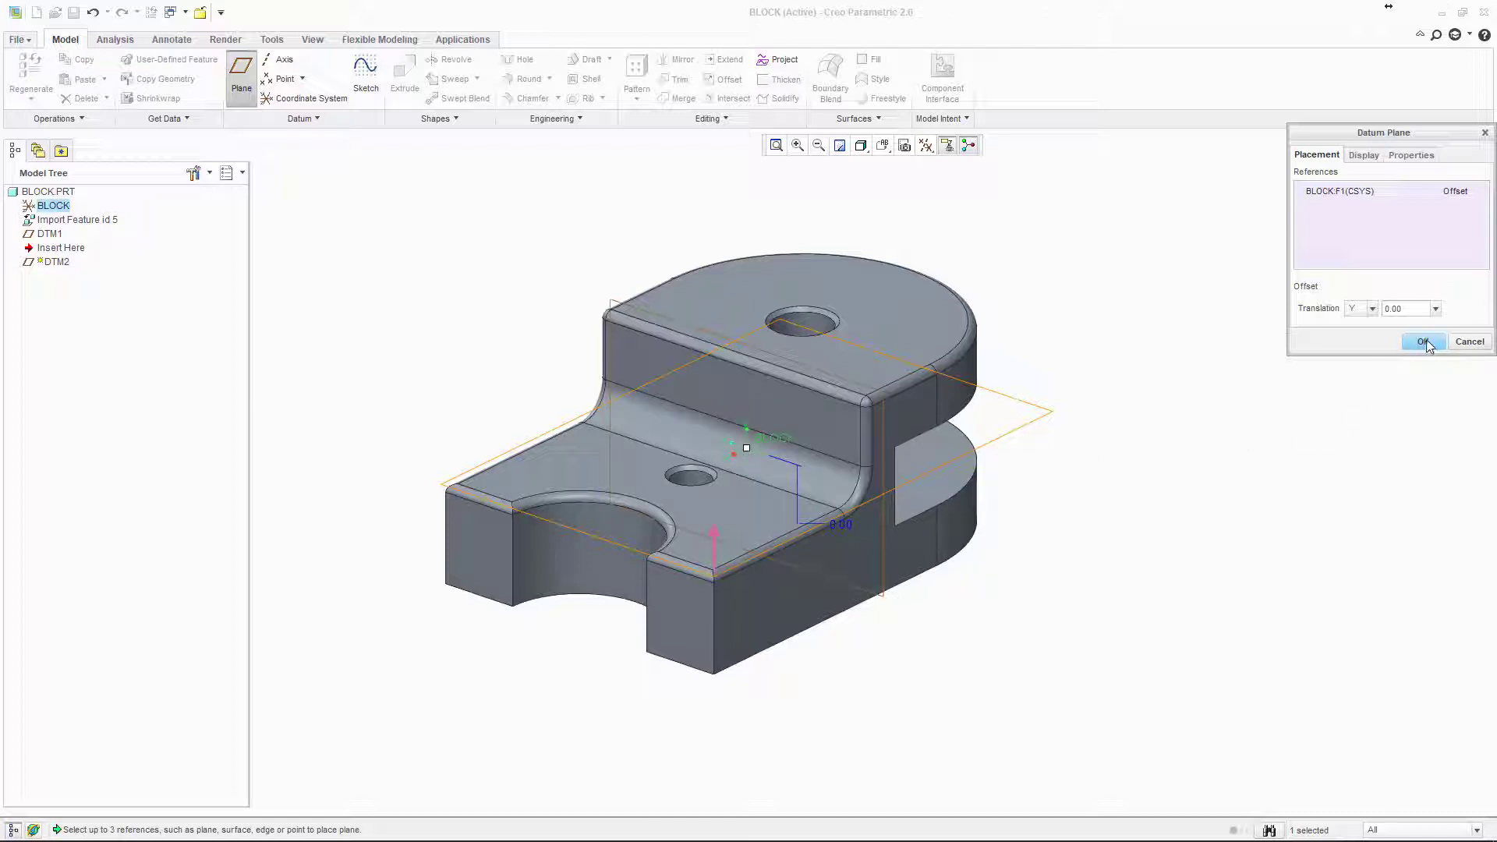
{"action": "double_click", "coordinate": [1407, 307]}
{"action": "left_click", "coordinate": [1421, 351]}
Step: Create a third datum plane from the BLOCK coordinate system with a Z translation of 0
{"action": "left_click", "coordinate": [53, 205]}
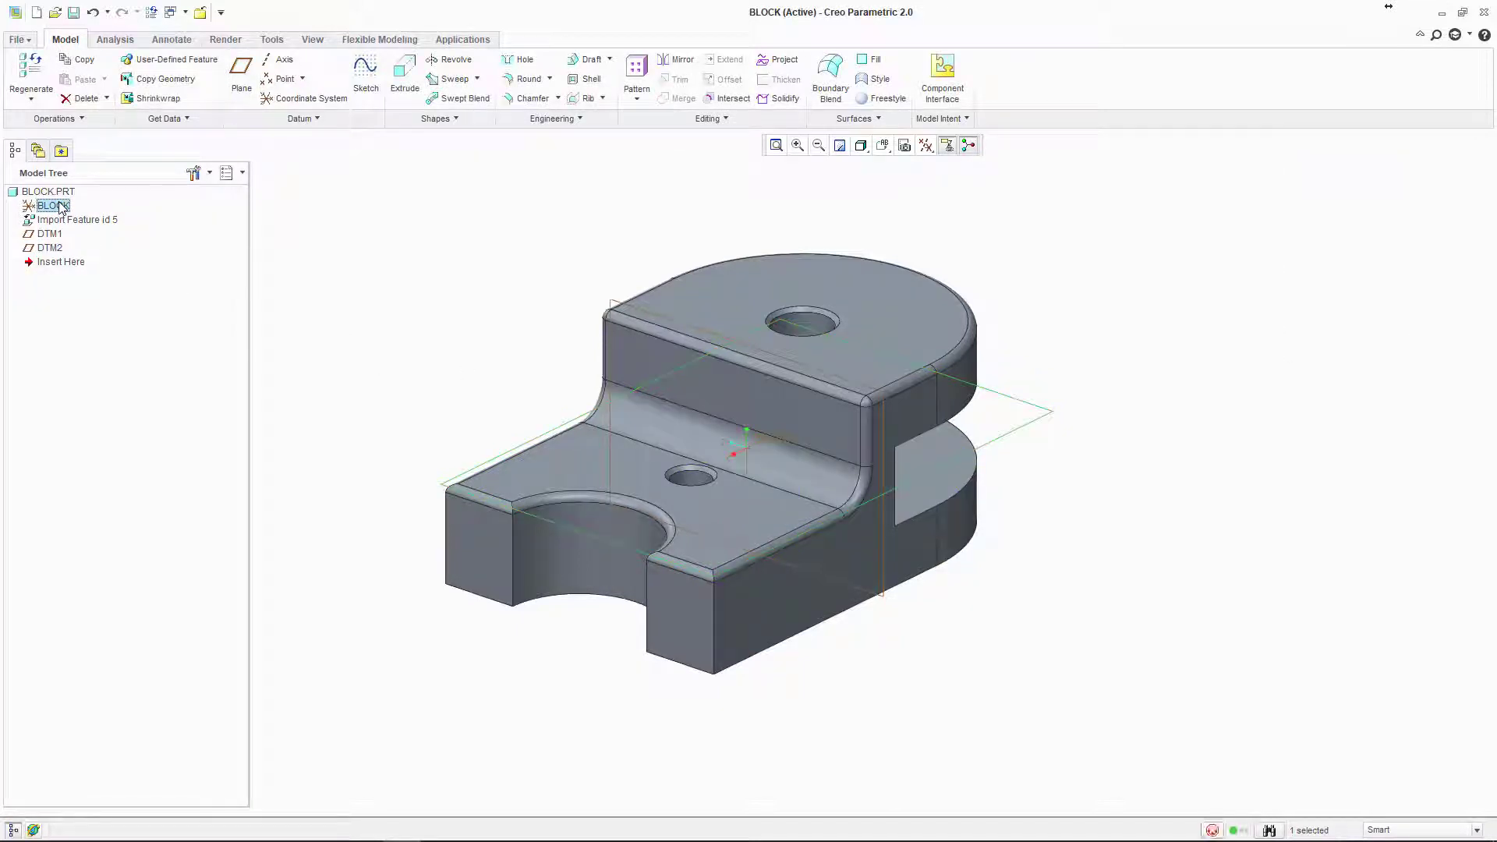
{"action": "left_click", "coordinate": [236, 83]}
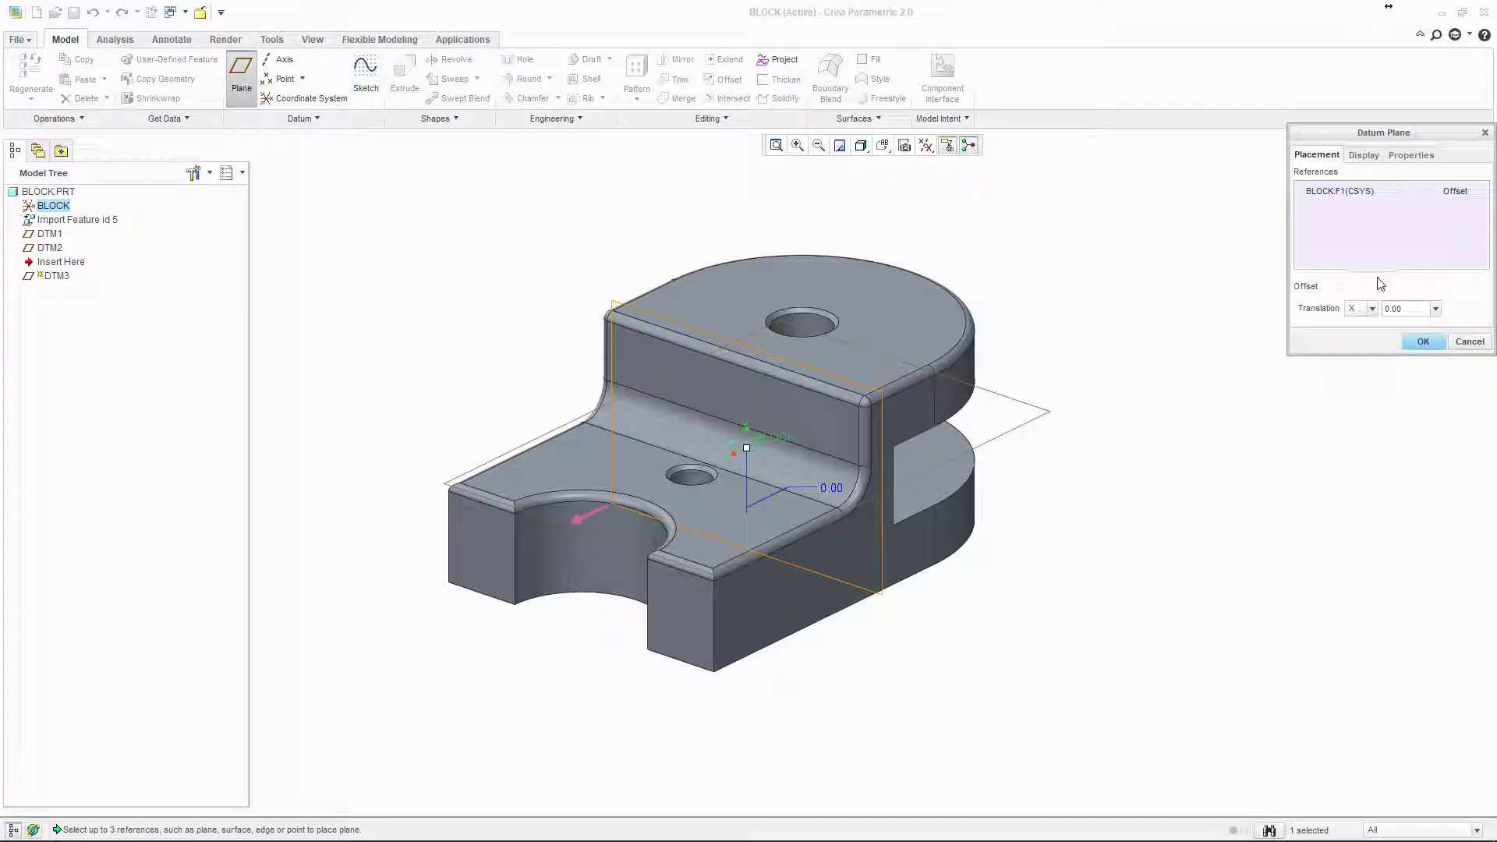
{"action": "left_click", "coordinate": [1371, 308]}
{"action": "left_click", "coordinate": [1353, 348]}
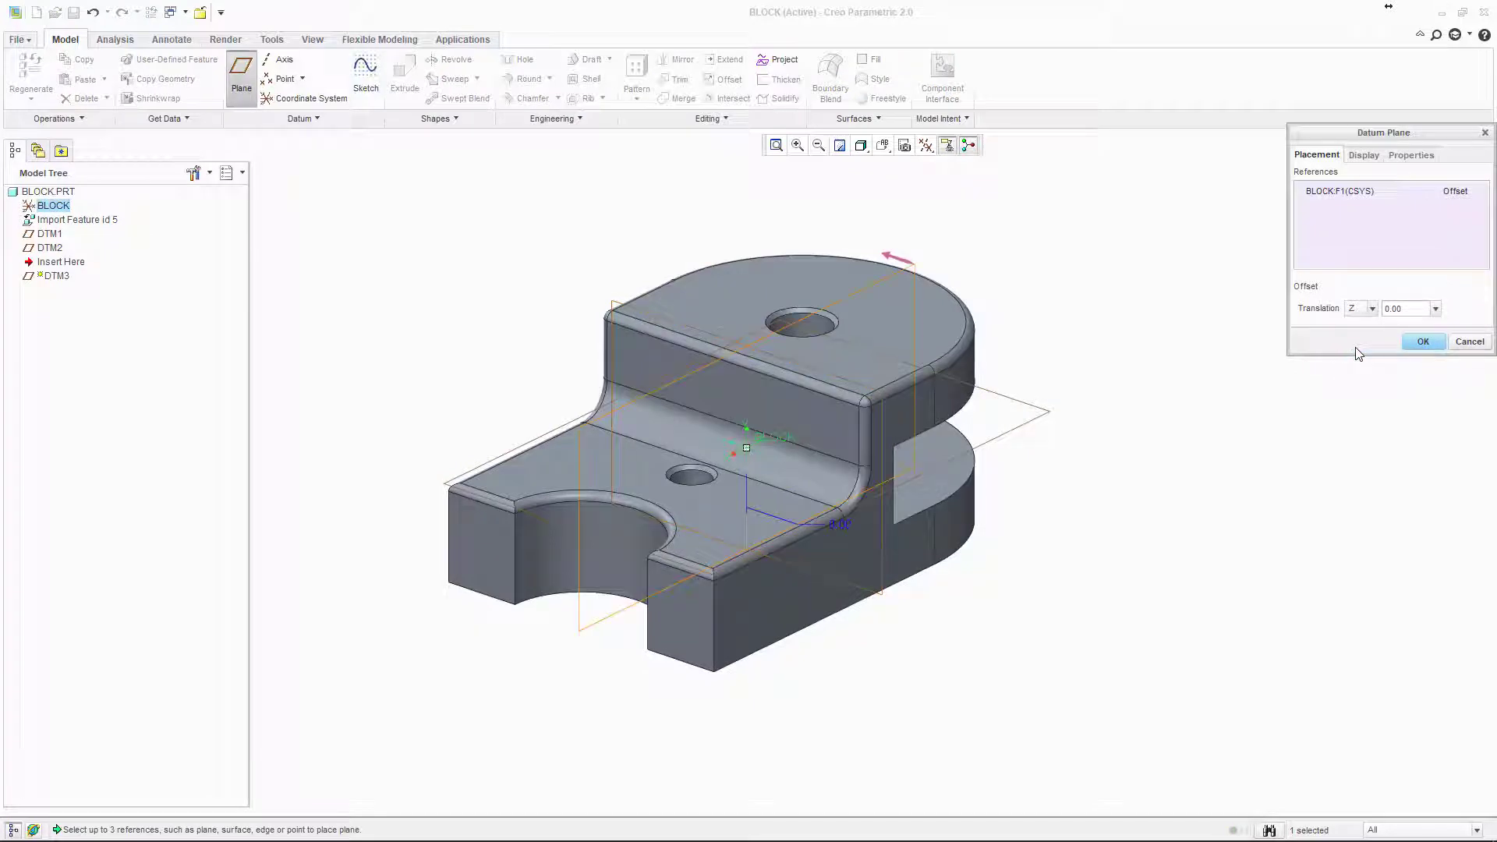
{"action": "left_click", "coordinate": [1422, 343]}
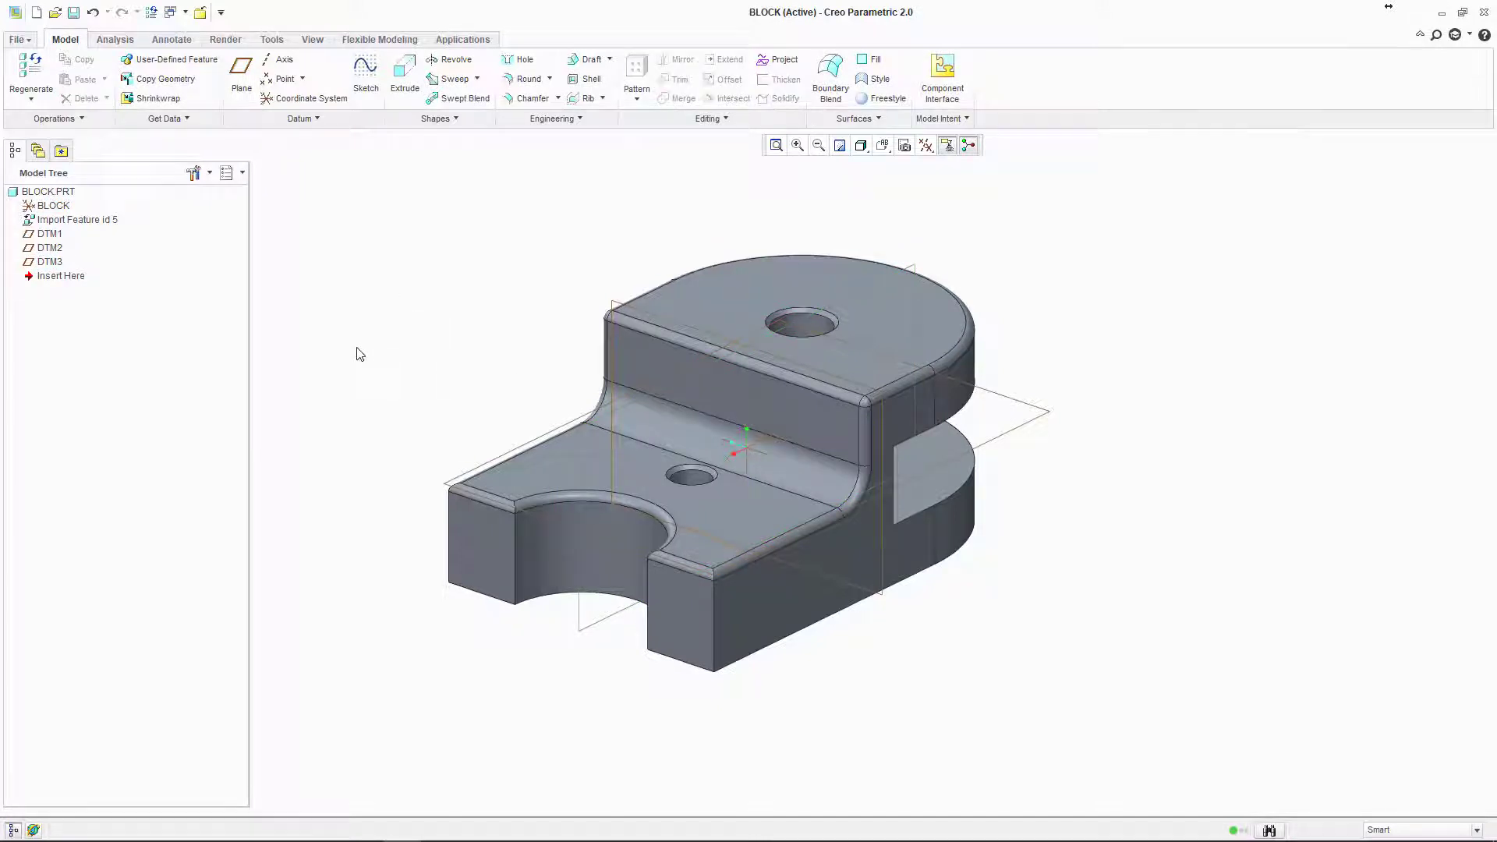
Step: Highlight datum planes DTM1 and DTM2 on the model, and rename DTM1 as FRONT
{"action": "left_click", "coordinate": [54, 236]}
{"action": "left_click", "coordinate": [377, 305]}
{"action": "left_click", "coordinate": [48, 235]}
{"action": "left_click", "coordinate": [51, 250]}
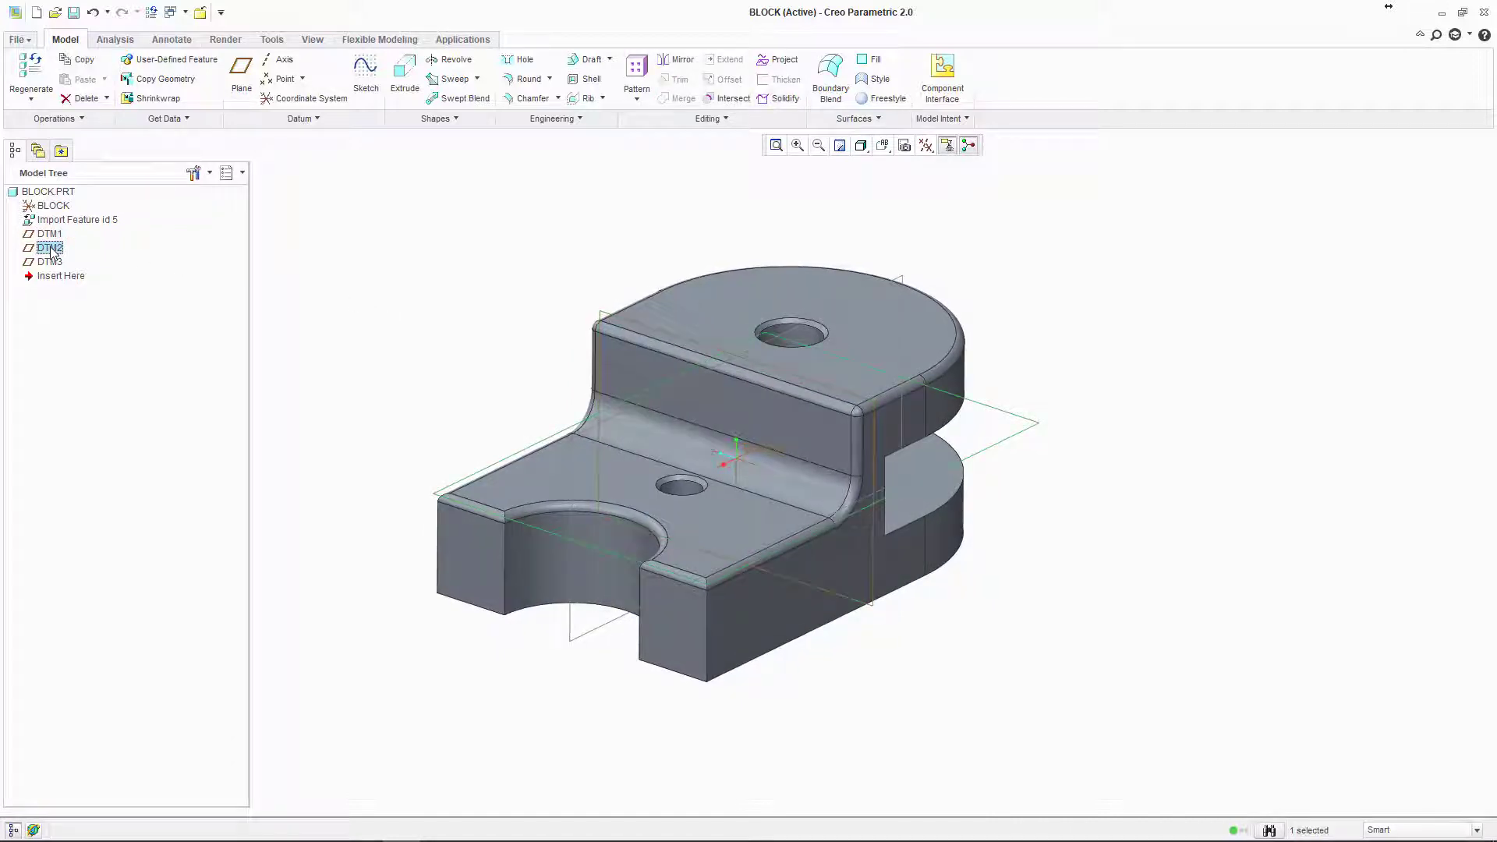
{"action": "left_click", "coordinate": [394, 277]}
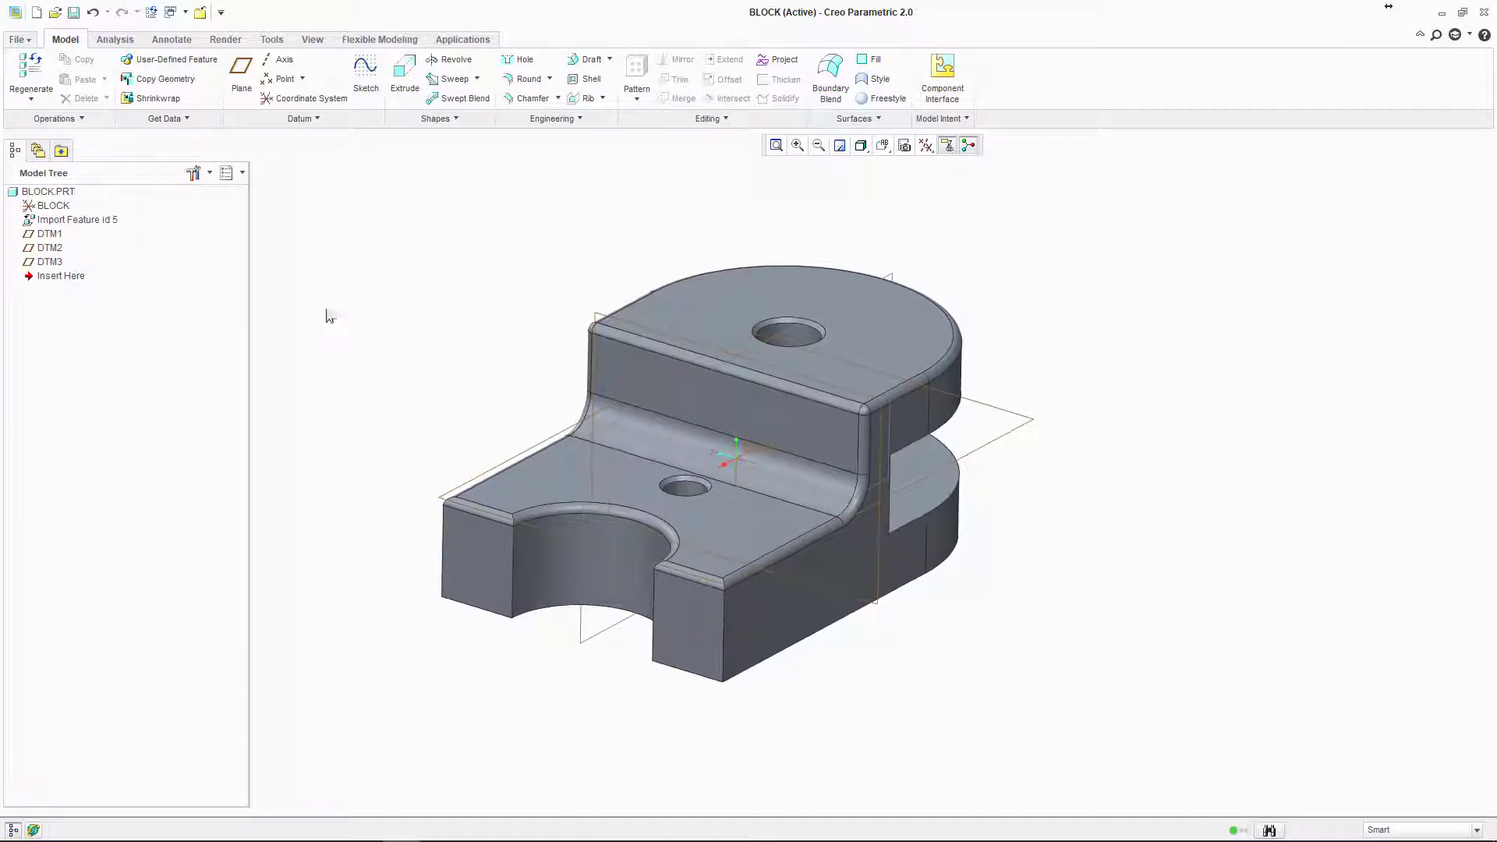
{"action": "right_click", "coordinate": [45, 235]}
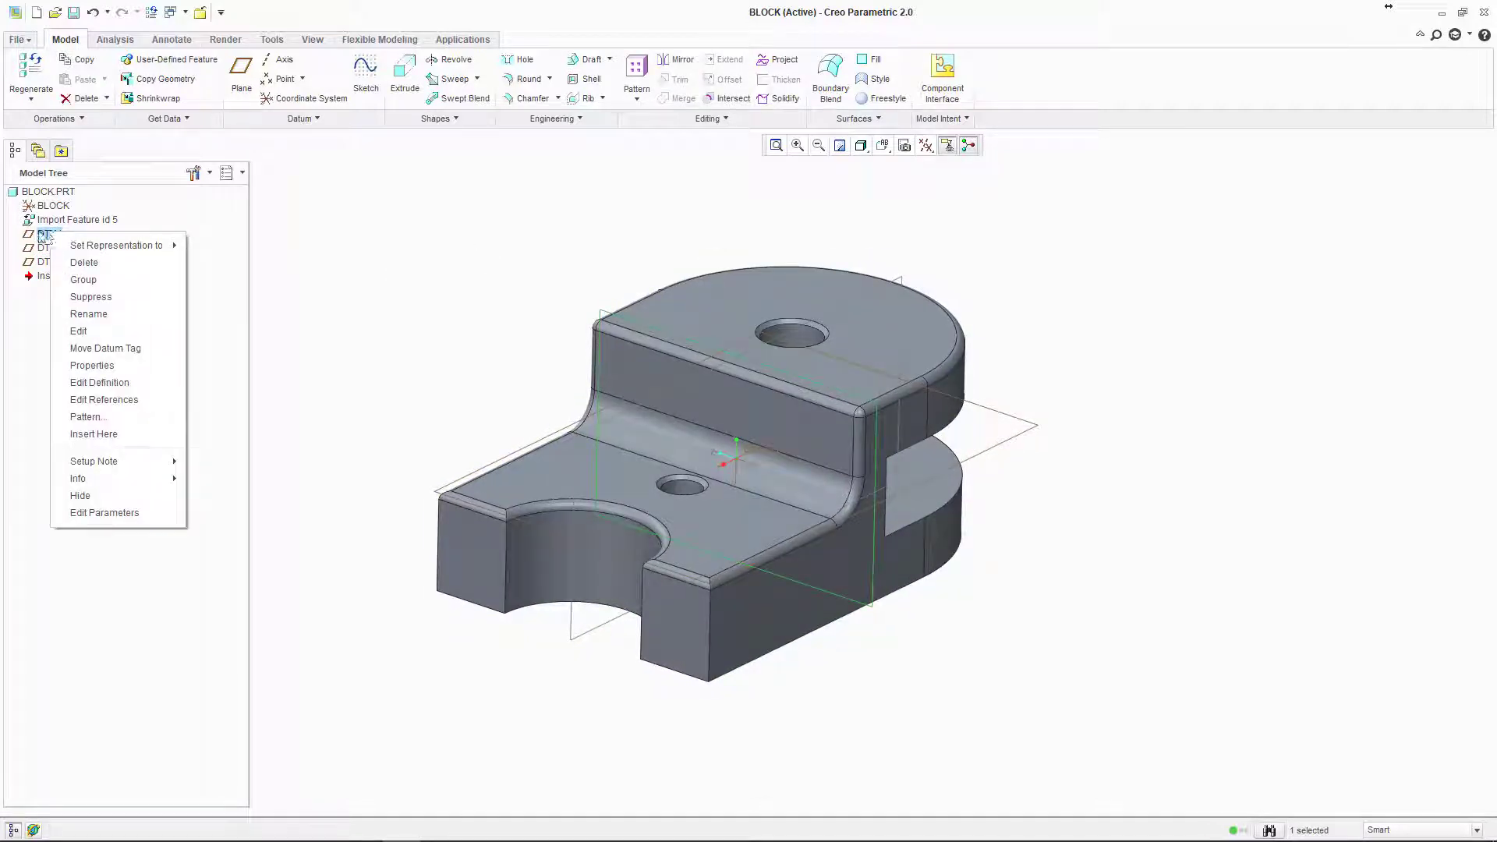
{"action": "left_click", "coordinate": [88, 314]}
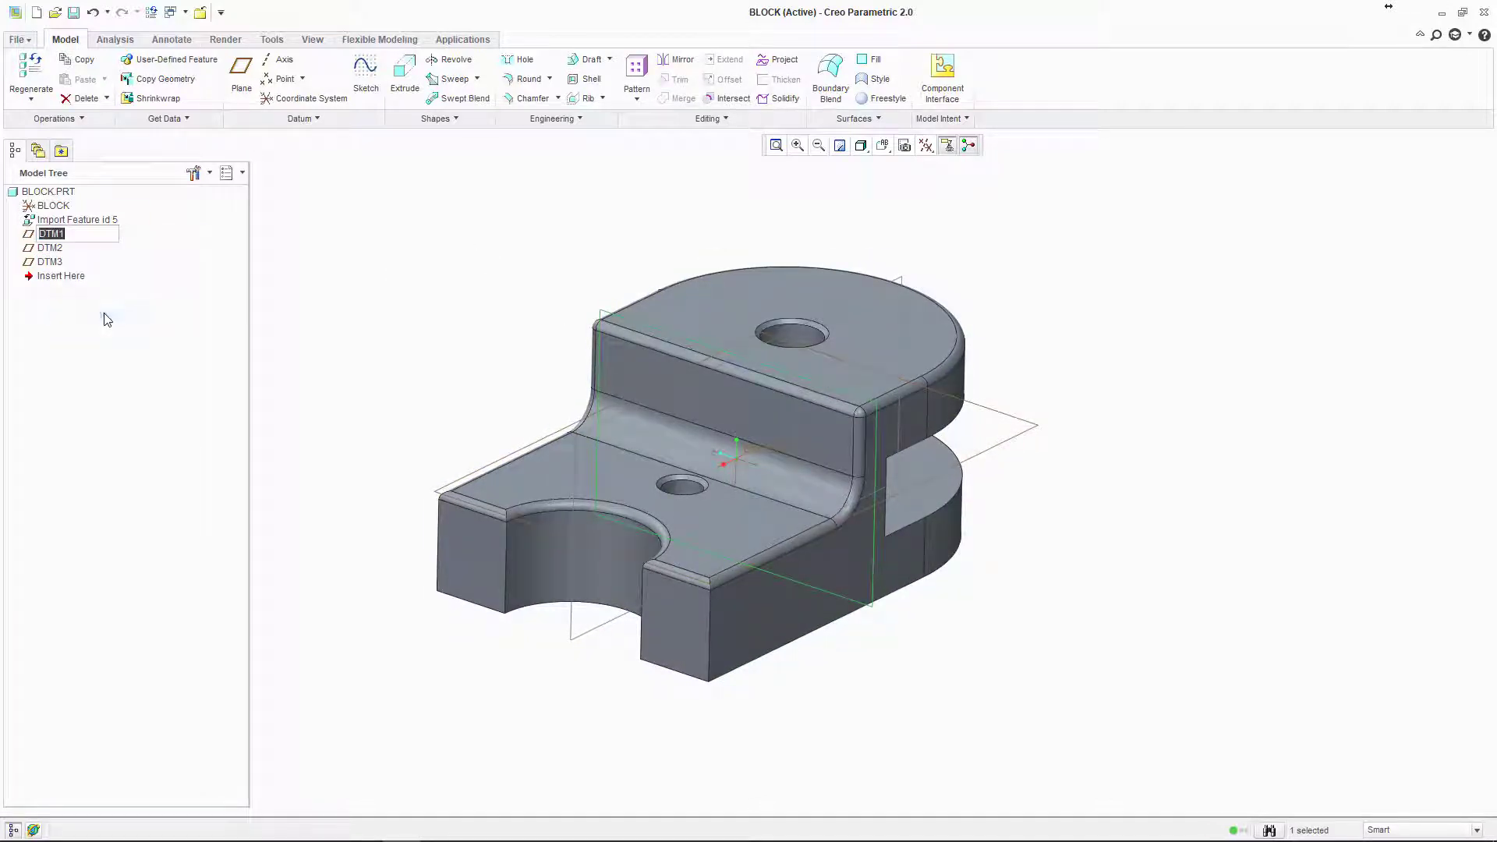
{"action": "type", "text": "FRONT"}
{"action": "key", "text": "Return"}
{"action": "left_click", "coordinate": [307, 326]}
Step: Create a datum axis through the center of the large hole, referencing the circular edge on the upper face
{"action": "middle_click_drag", "start_coordinate": [307, 325], "coordinate": [334, 303]}
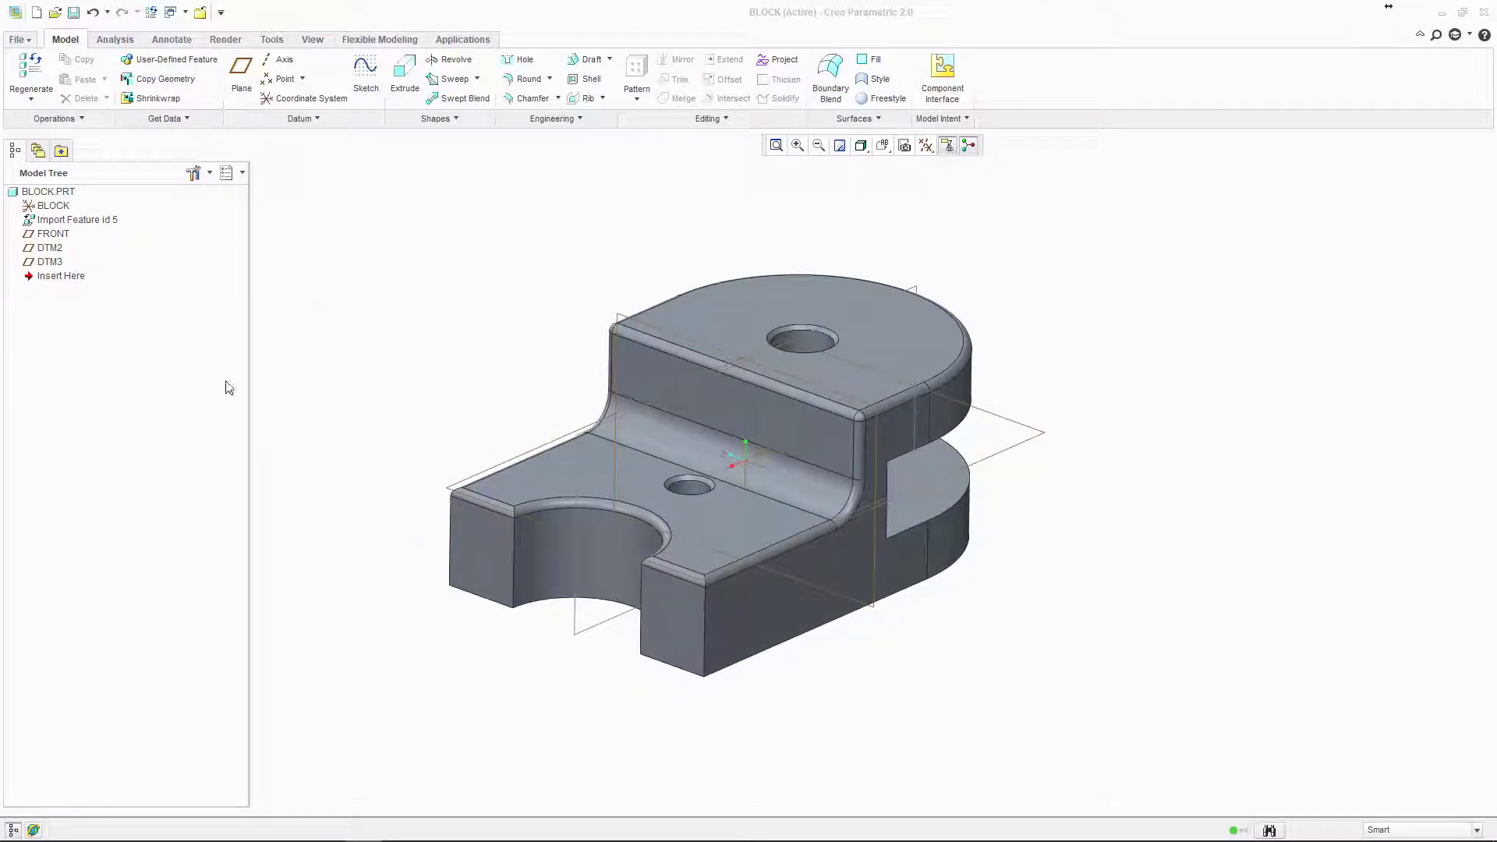
{"action": "middle_click_drag", "start_coordinate": [492, 335], "coordinate": [569, 317]}
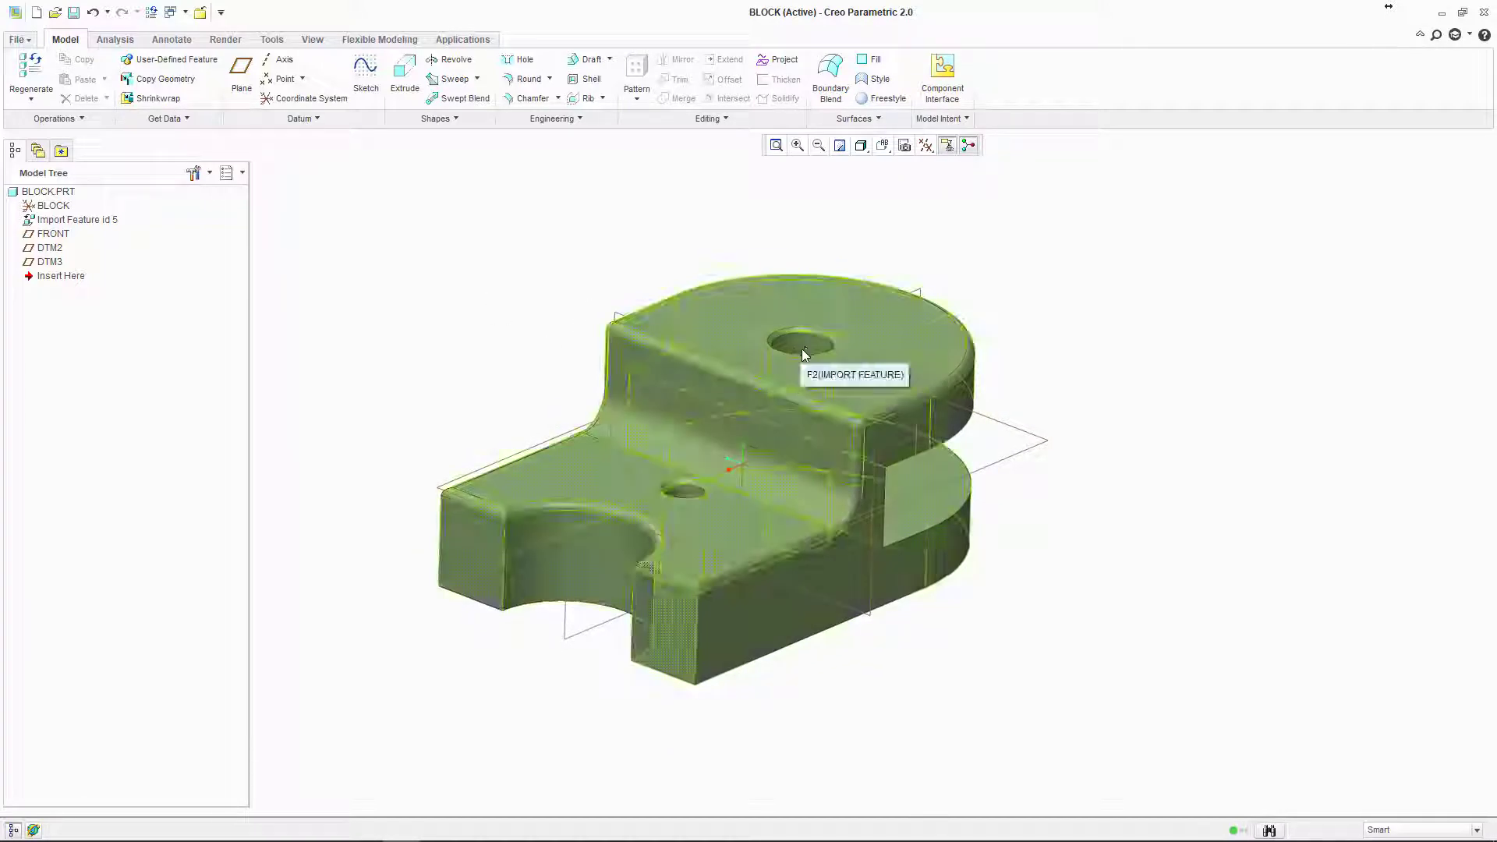
{"action": "key", "text": "ctrl+d"}
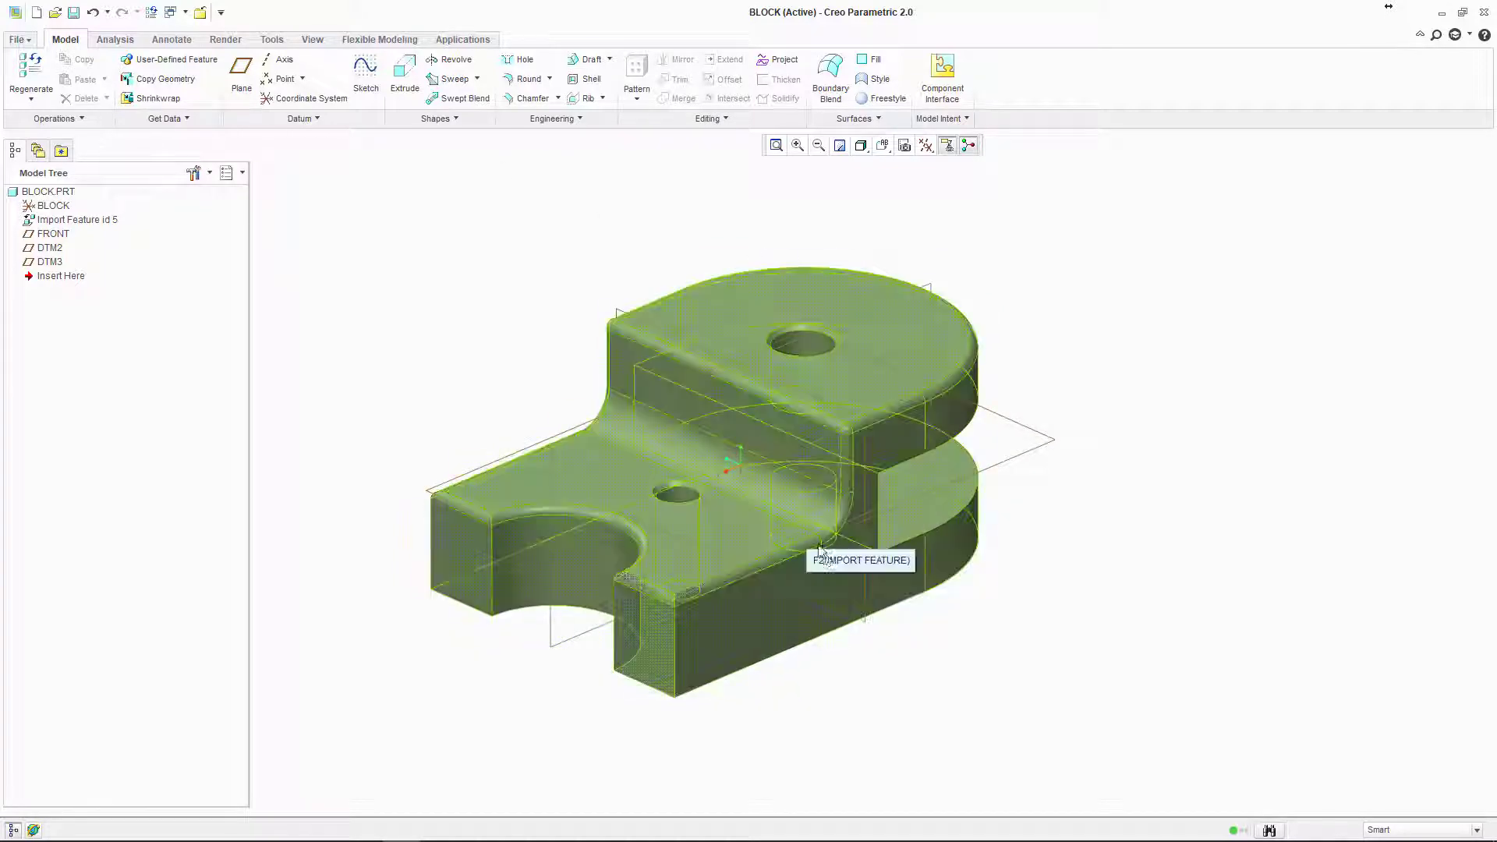
{"action": "middle_click_drag", "start_coordinate": [841, 361], "coordinate": [755, 340]}
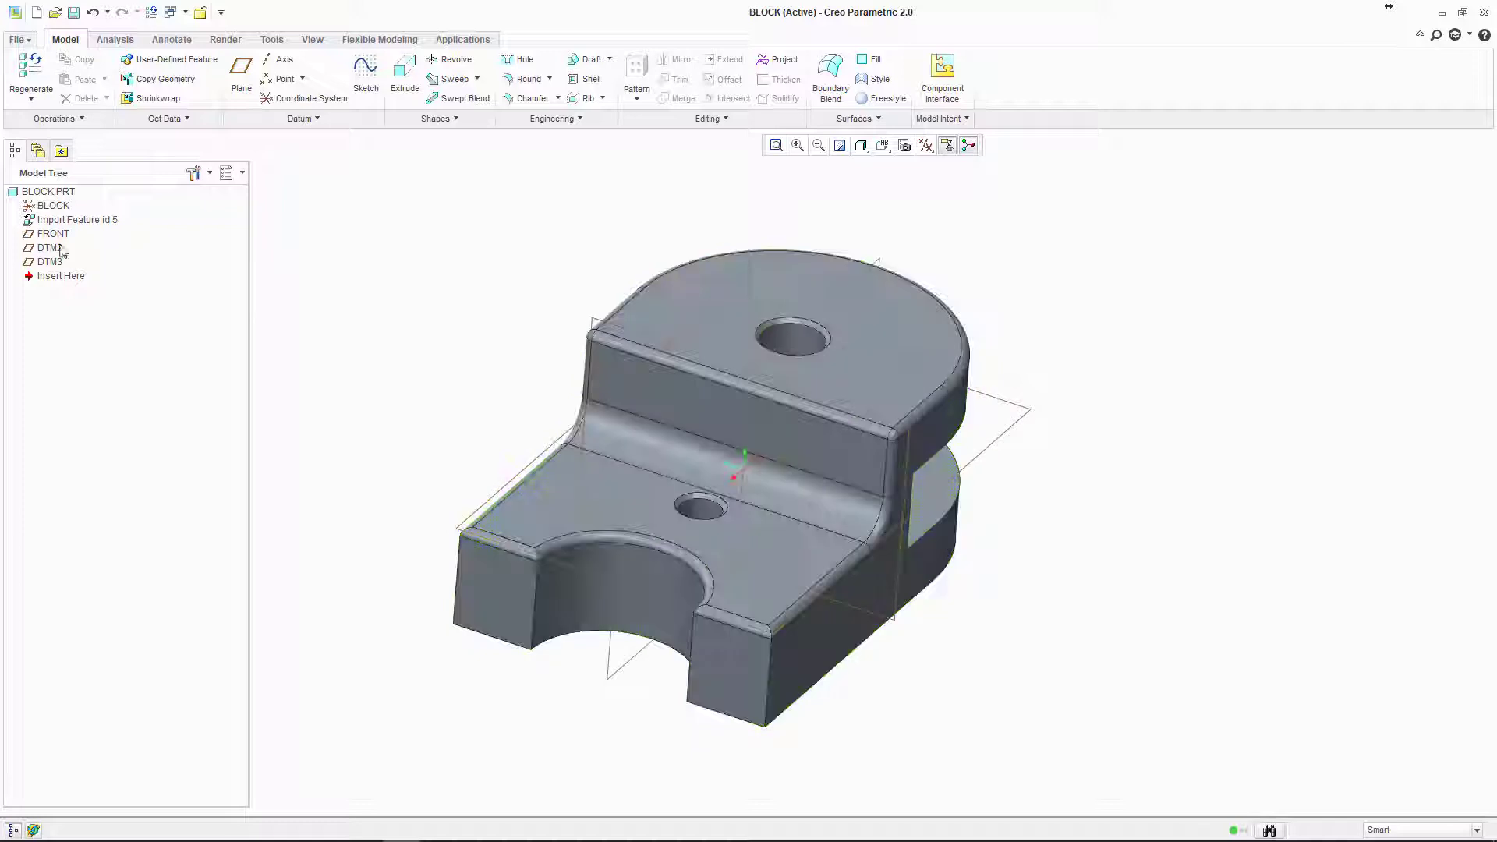
{"action": "middle_click_drag", "start_coordinate": [404, 288], "coordinate": [312, 170]}
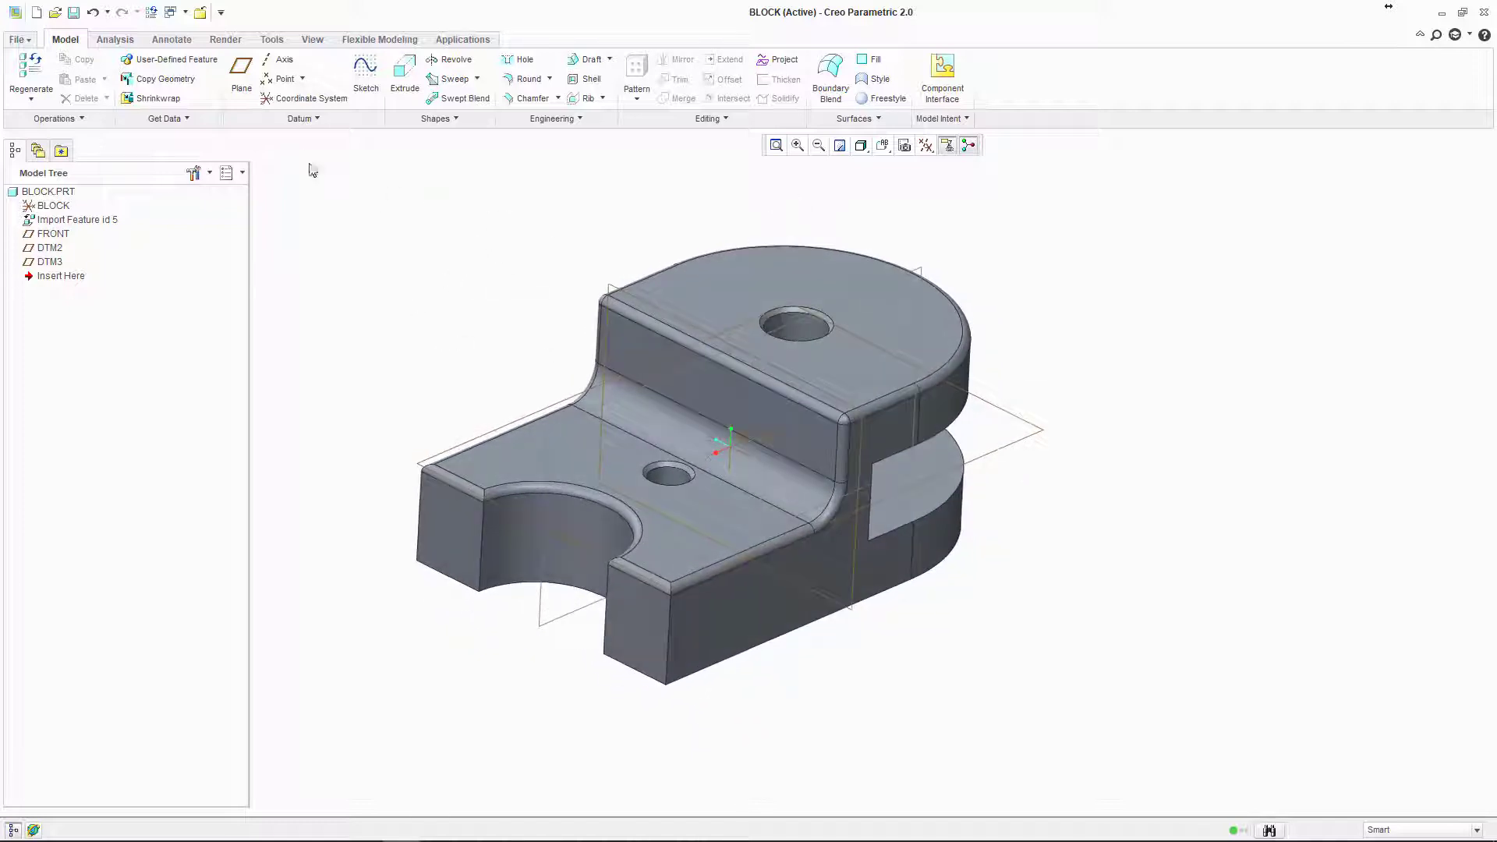
{"action": "left_click", "coordinate": [278, 61]}
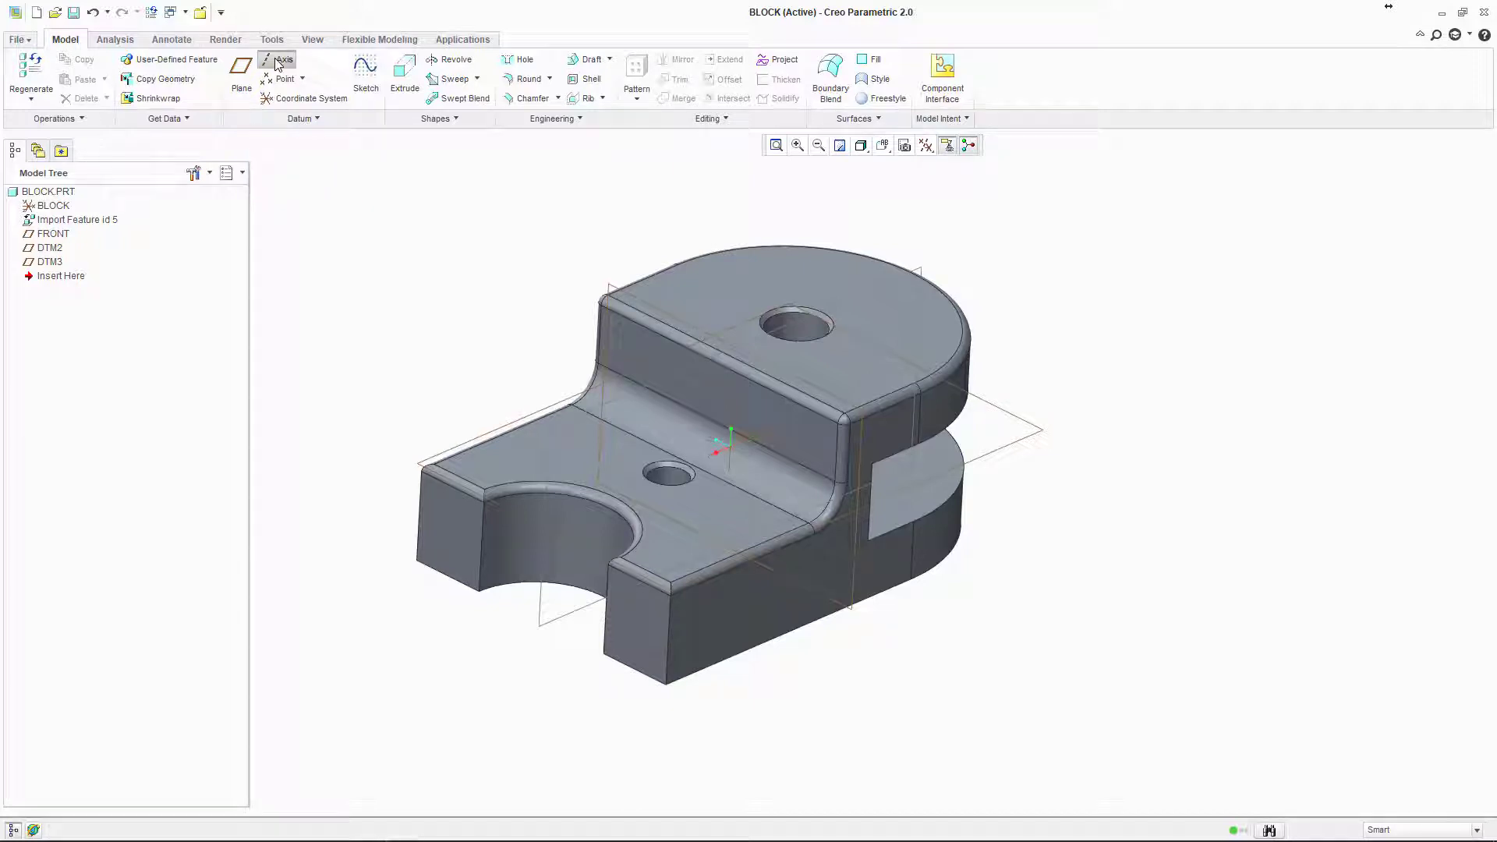
{"action": "left_click", "coordinate": [764, 324]}
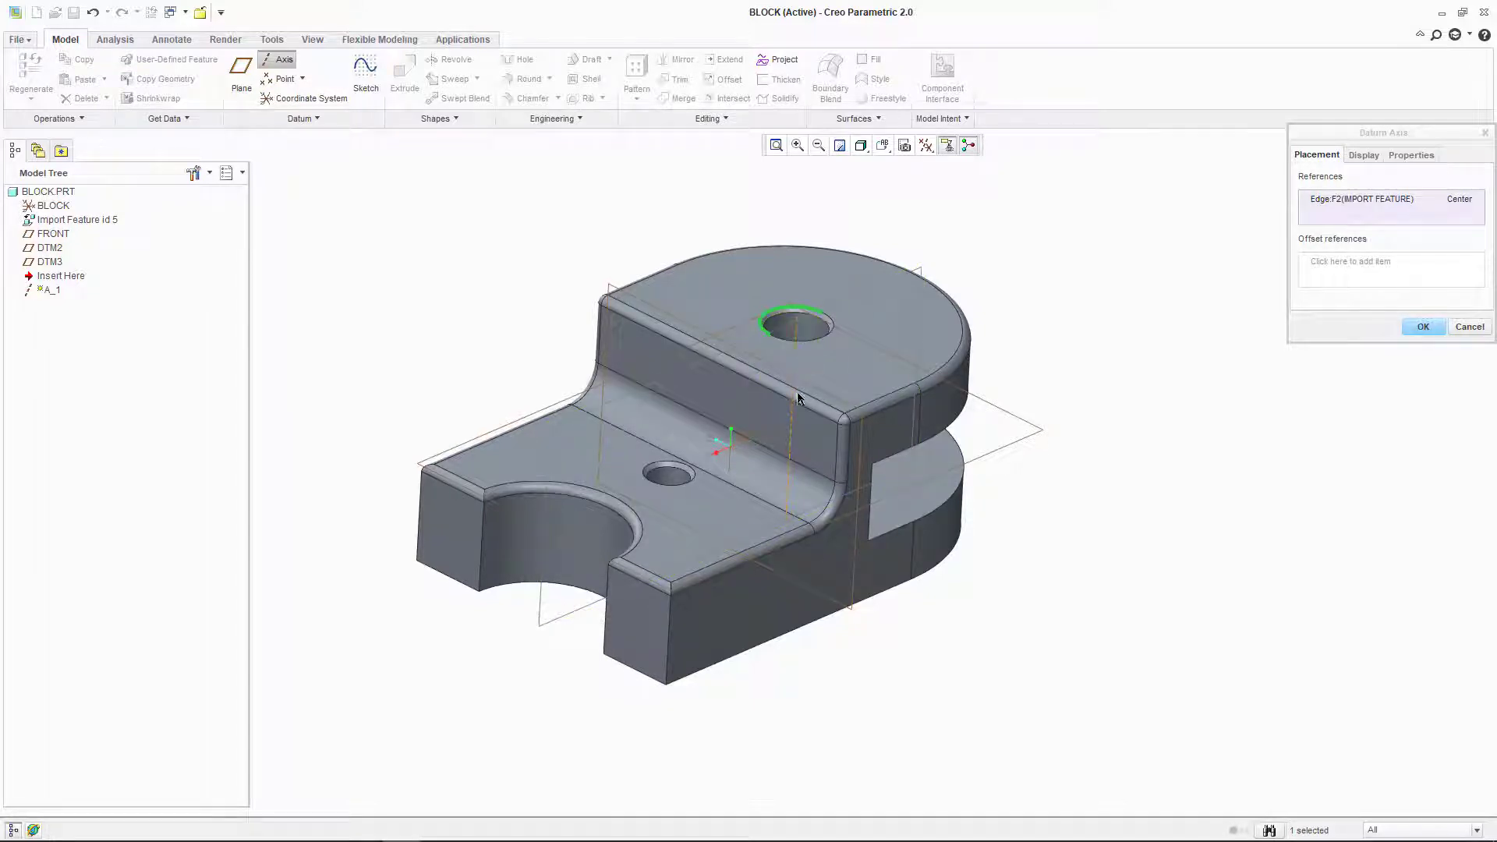
{"action": "middle_click_drag", "start_coordinate": [889, 505], "coordinate": [863, 472]}
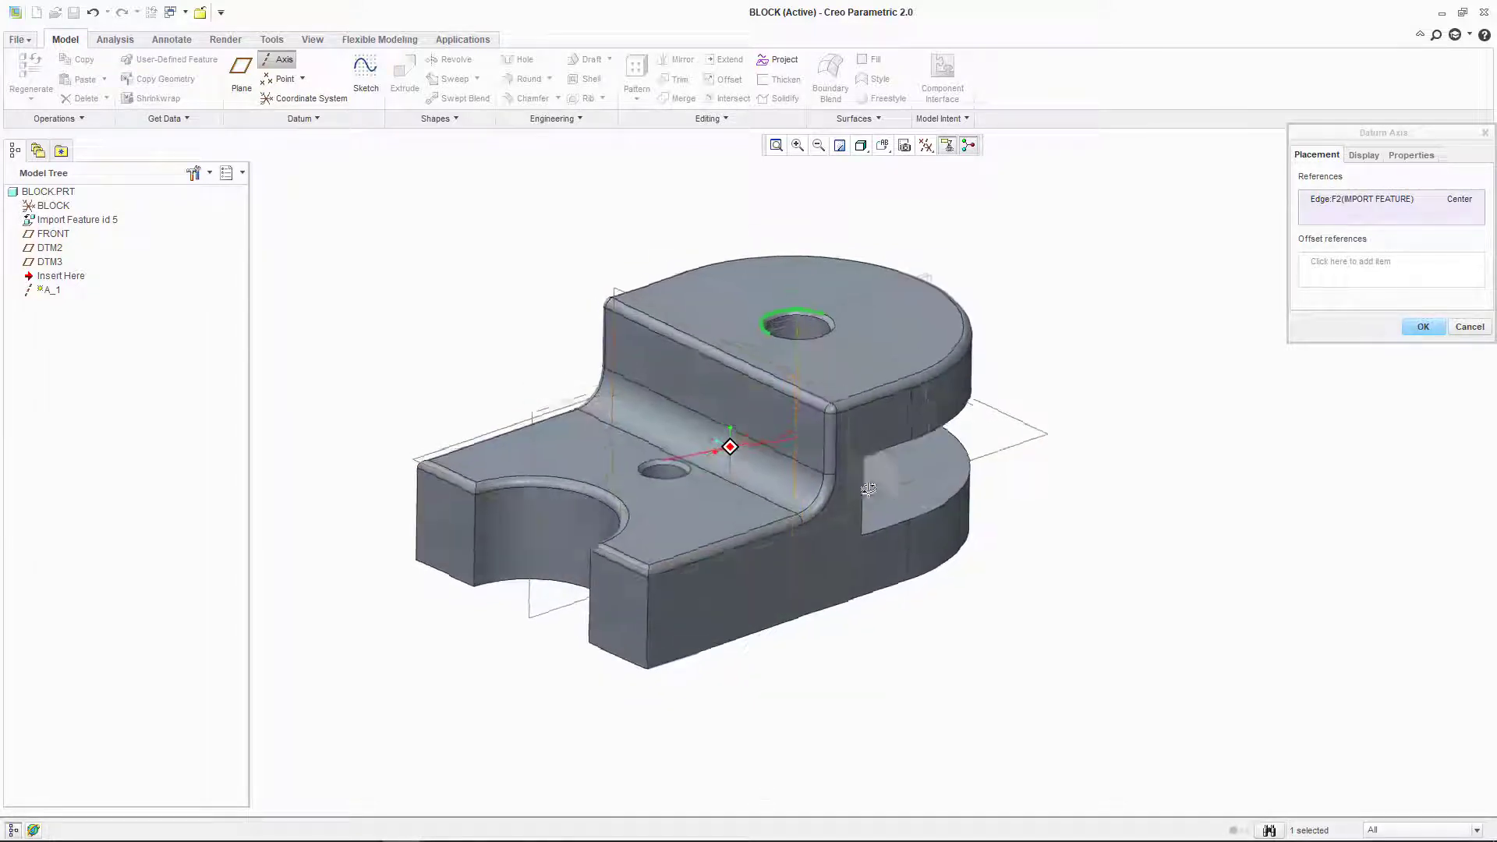
{"action": "left_click", "coordinate": [1422, 326]}
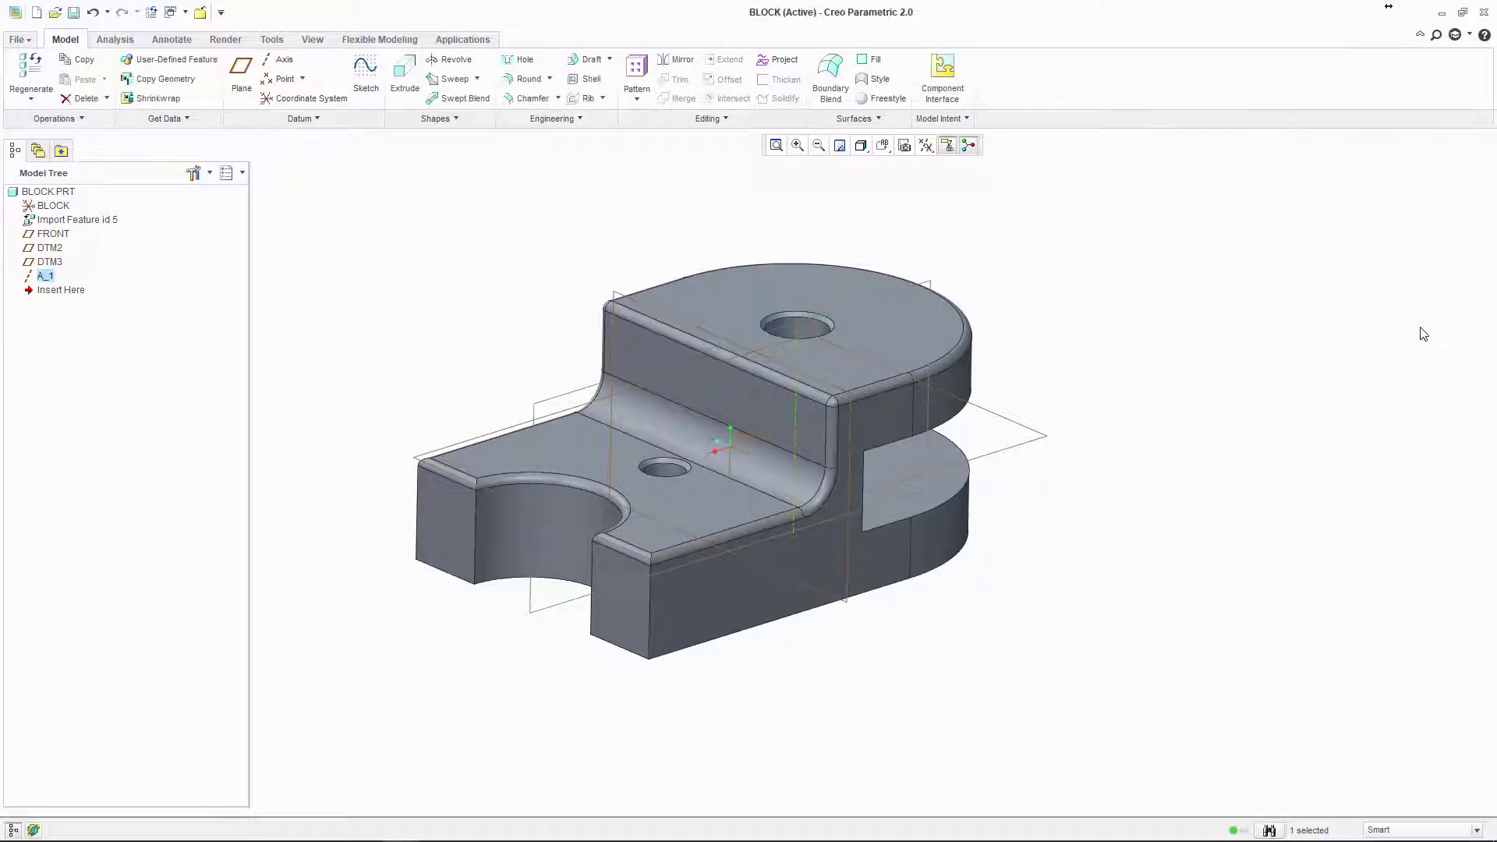
Step: Create a datum axis through the center of the small hole, referencing its circular edge on the block's underside
{"action": "middle_click_drag", "start_coordinate": [647, 399], "coordinate": [671, 443]}
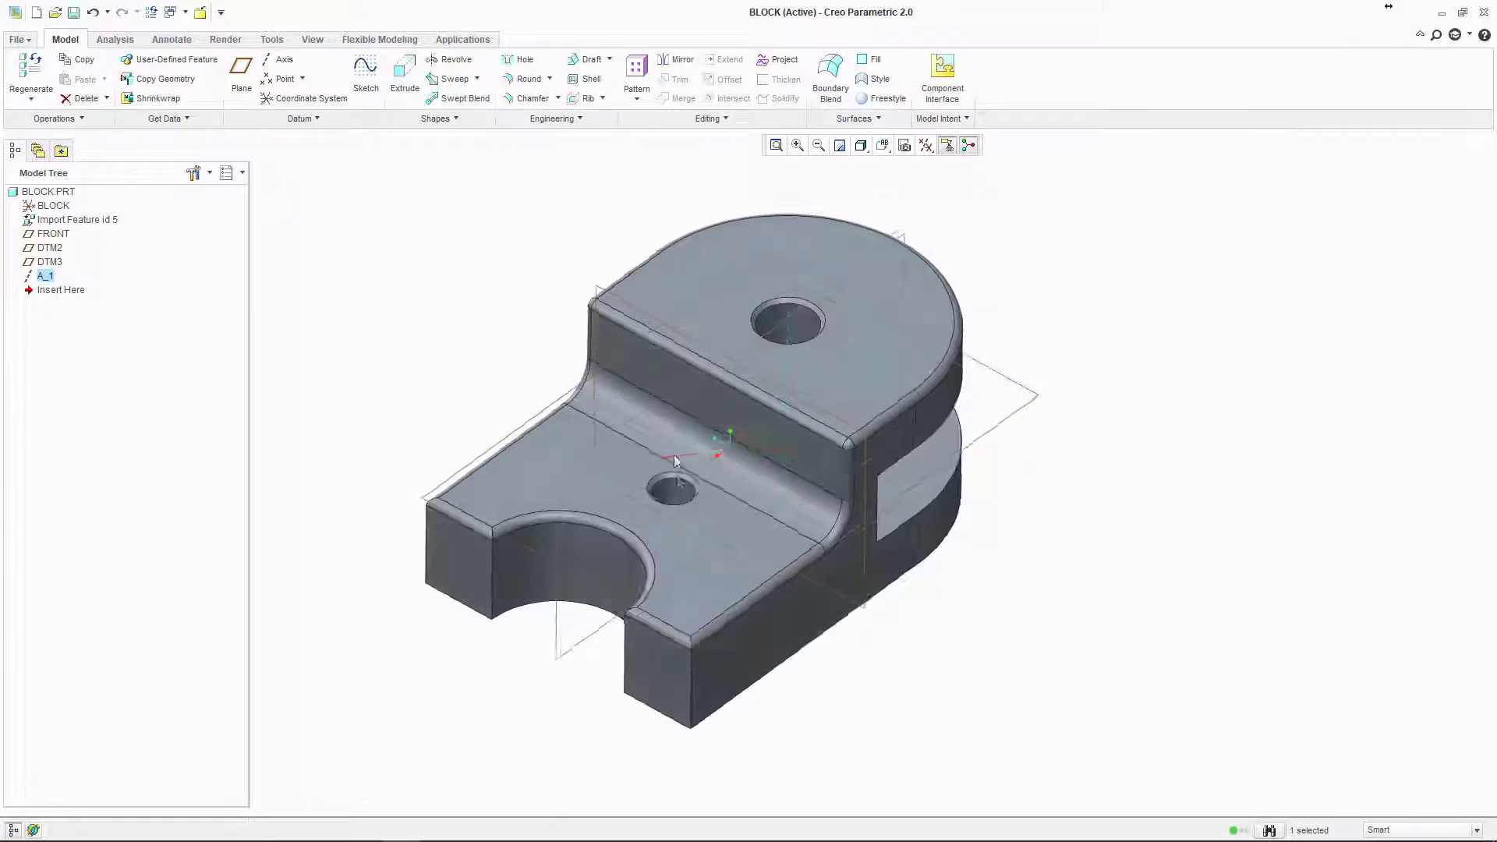
{"action": "left_click", "coordinate": [365, 218]}
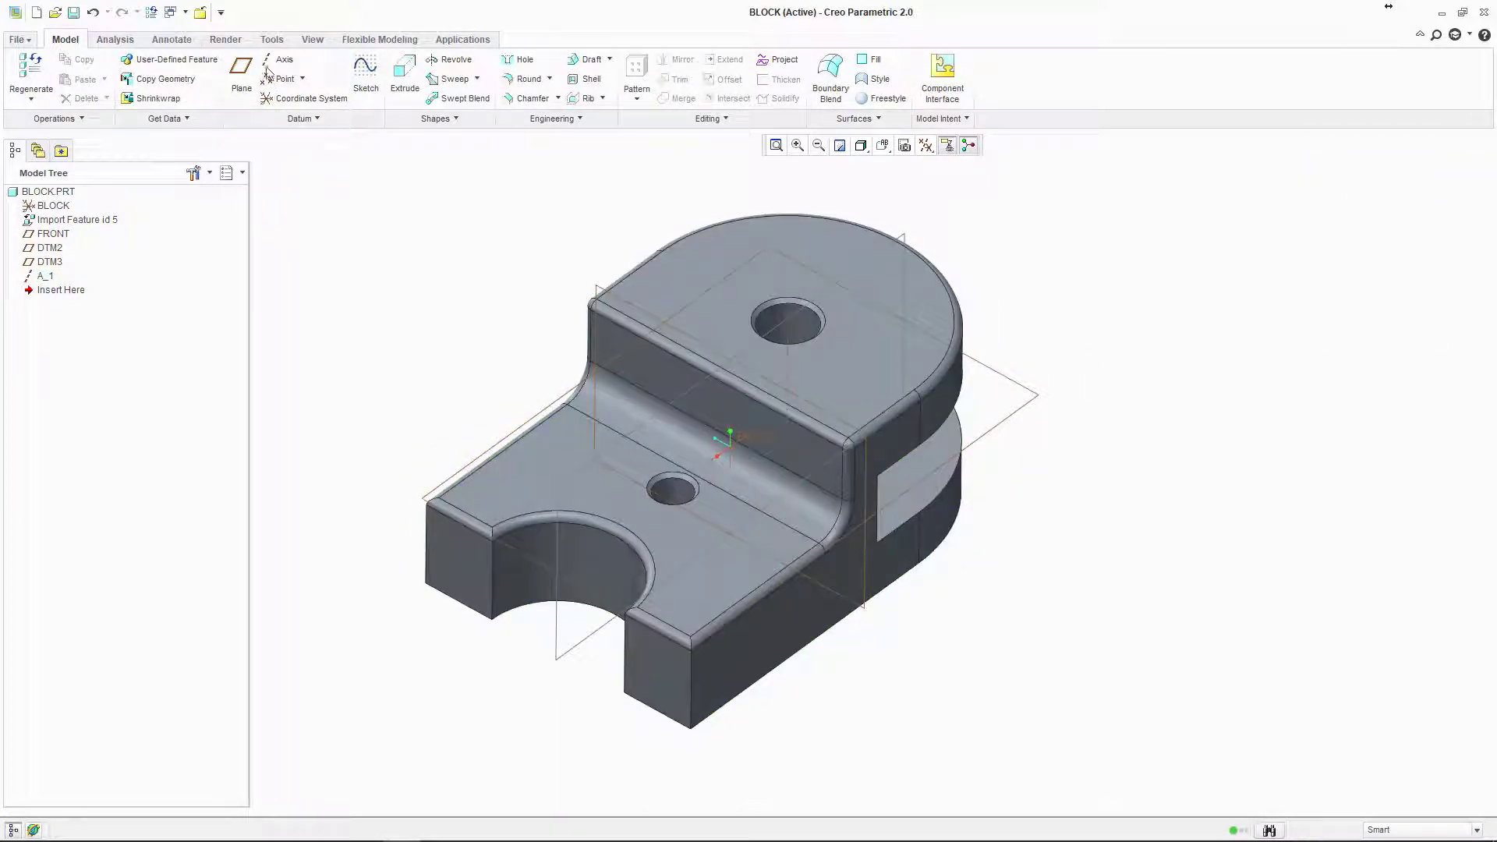
{"action": "left_click", "coordinate": [279, 59]}
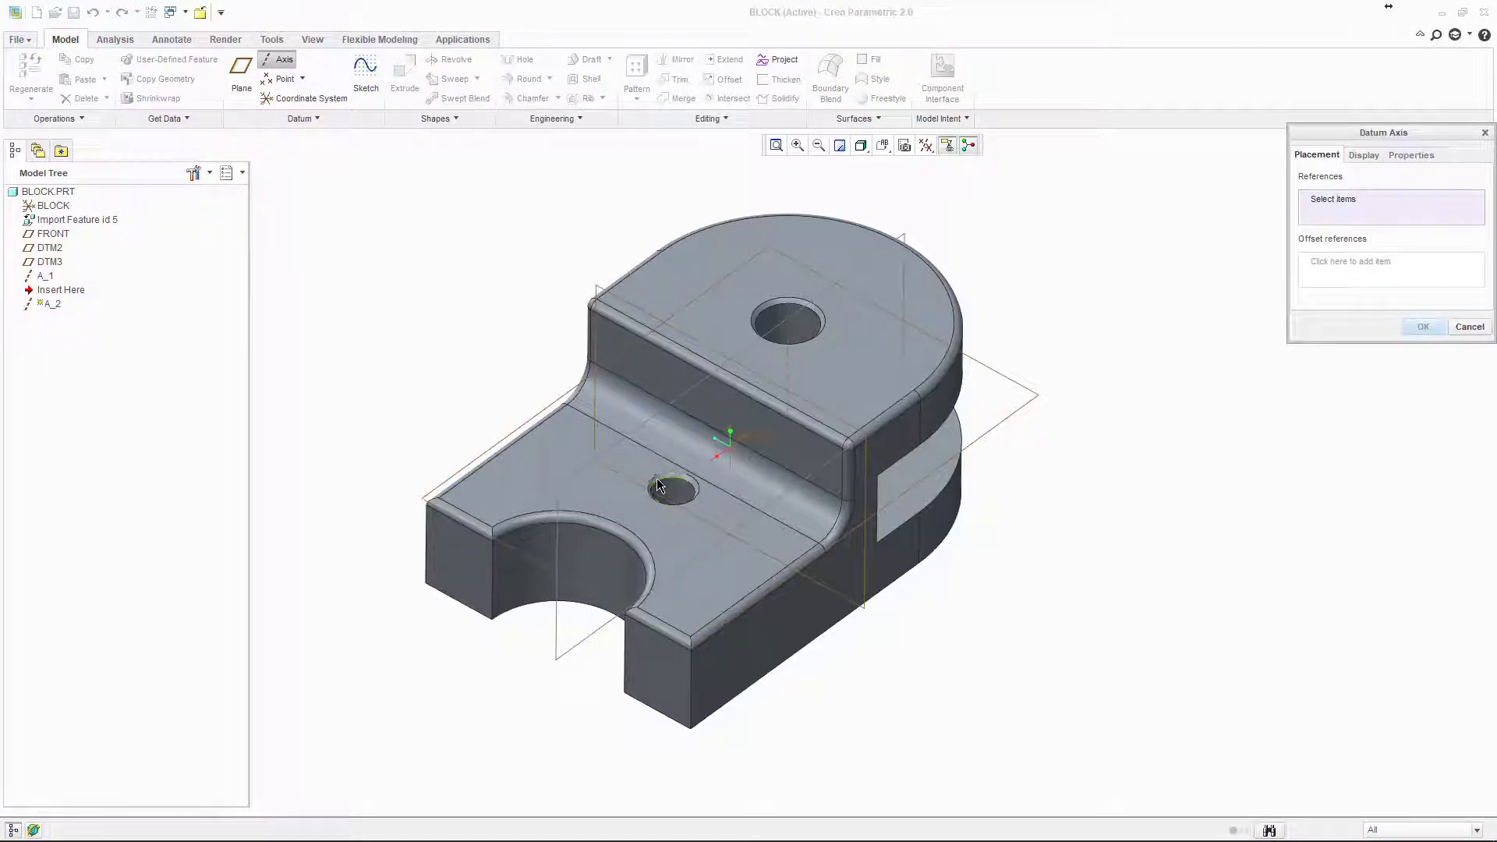
{"action": "middle_click_drag", "start_coordinate": [664, 490], "coordinate": [660, 514]}
{"action": "left_click", "coordinate": [663, 510]}
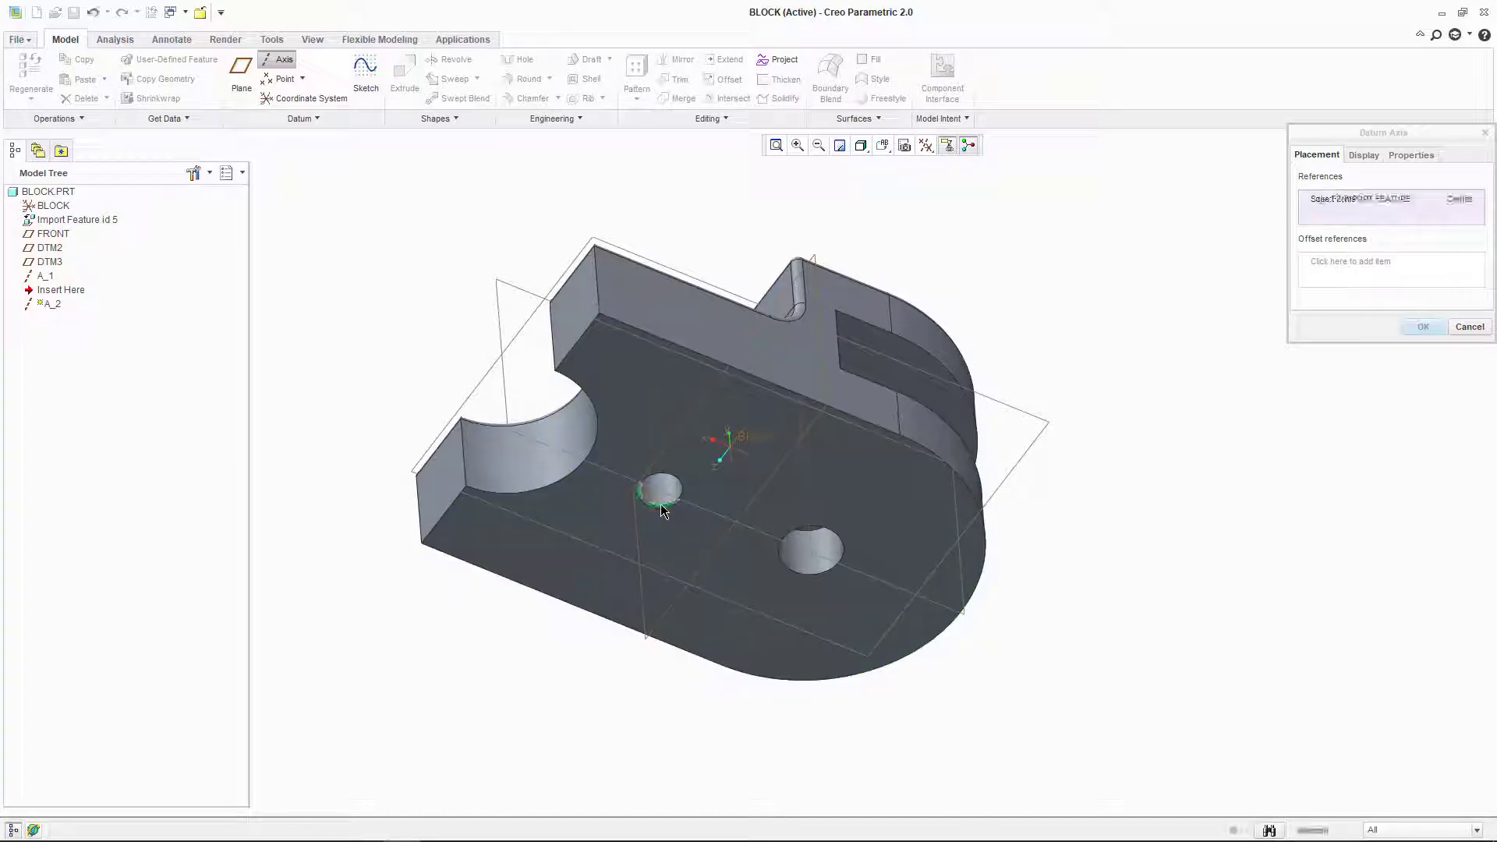
{"action": "left_click", "coordinate": [1431, 331]}
Step: Examine the solid block with its datum planes and two hole axes from several angles, including the slotted rounded end
{"action": "mouse_move", "coordinate": [679, 391]}
{"action": "middle_mouse_down"}
{"action": "mouse_move", "coordinate": [694, 529]}
{"action": "mouse_move", "coordinate": [693, 510]}
{"action": "middle_mouse_up"}
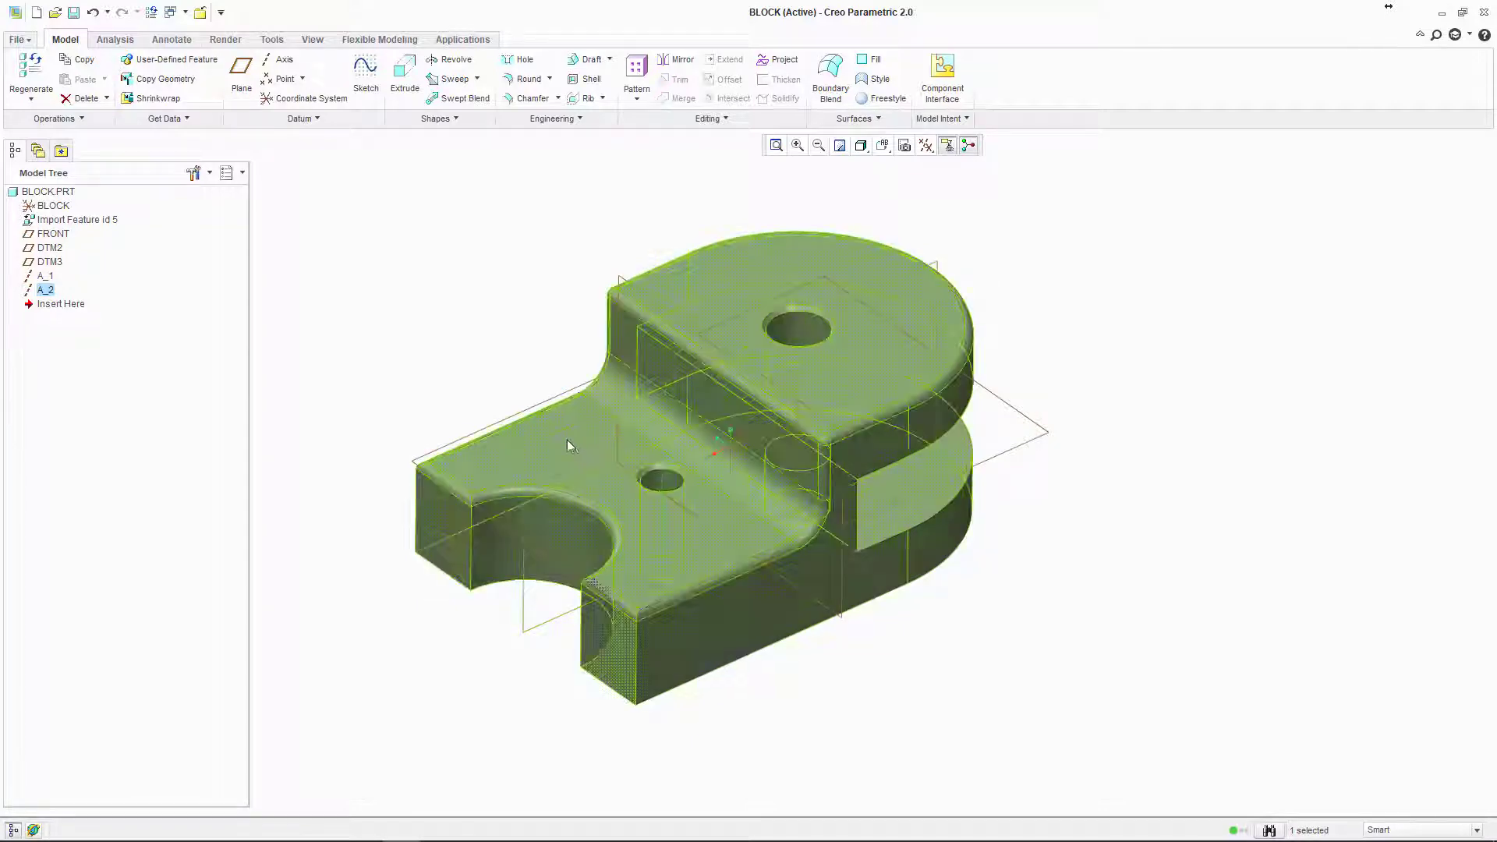
{"action": "middle_click_drag", "start_coordinate": [681, 526], "coordinate": [657, 482]}
{"action": "left_click", "coordinate": [455, 315]}
{"action": "scroll", "coordinate": [614, 502], "scroll_direction": "up", "scroll_amount": 1}
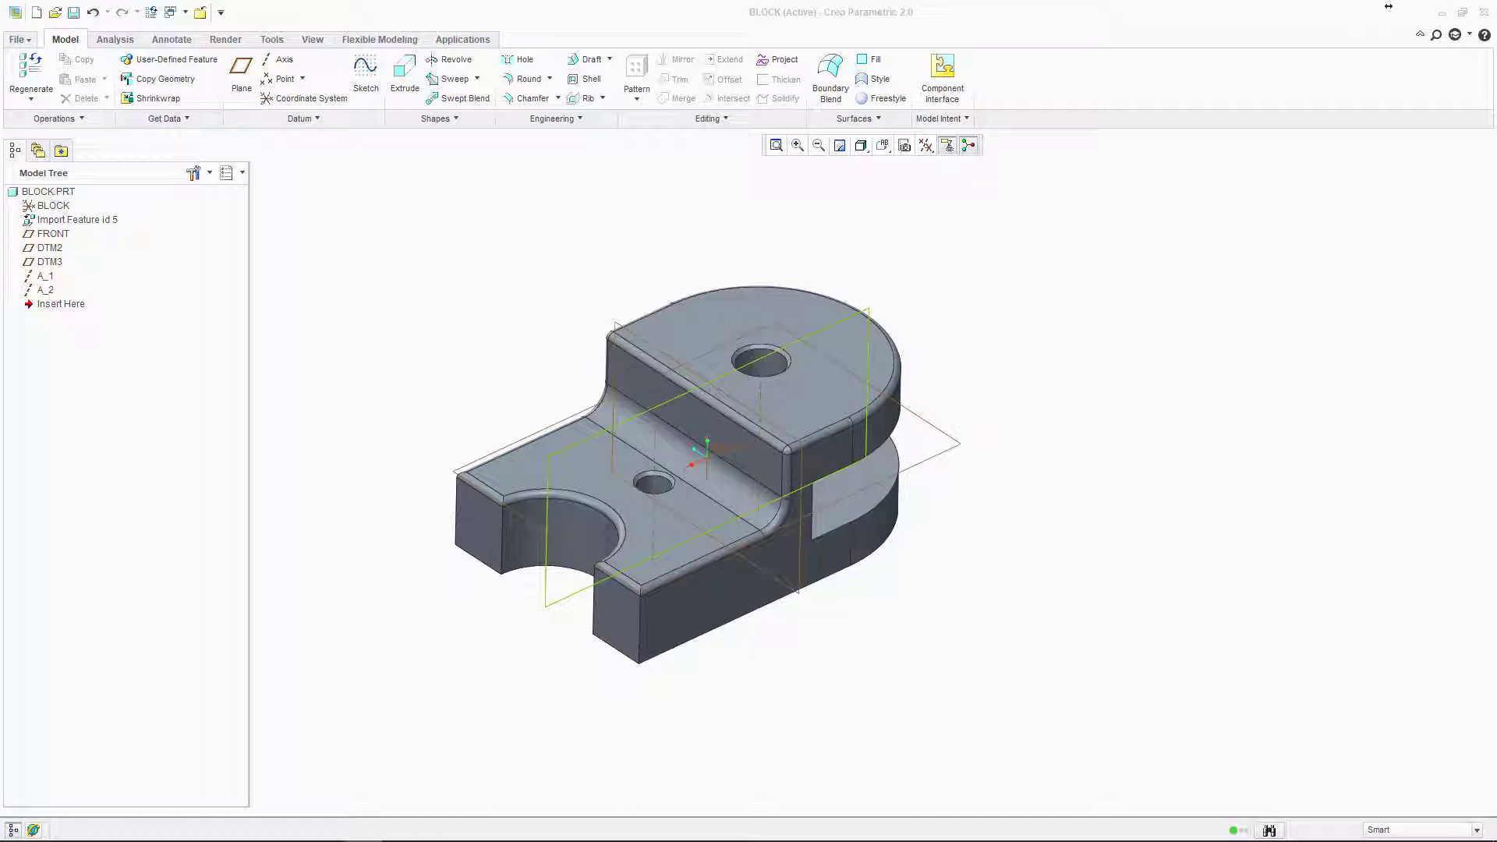
{"action": "left_click", "coordinate": [392, 354]}
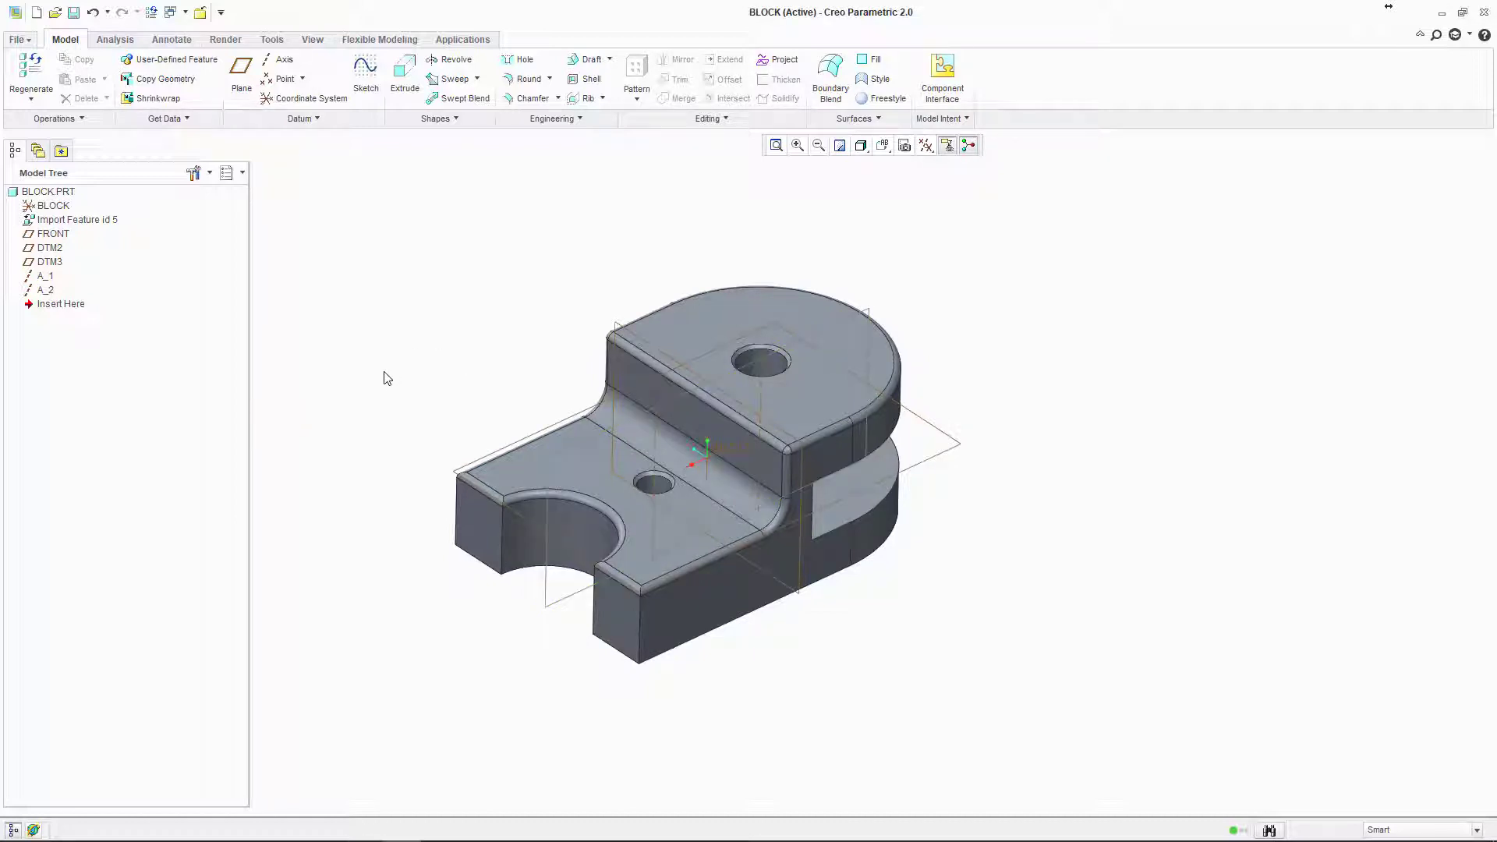
{"action": "middle_click_drag", "start_coordinate": [436, 384], "coordinate": [499, 381], "text": "shift"}
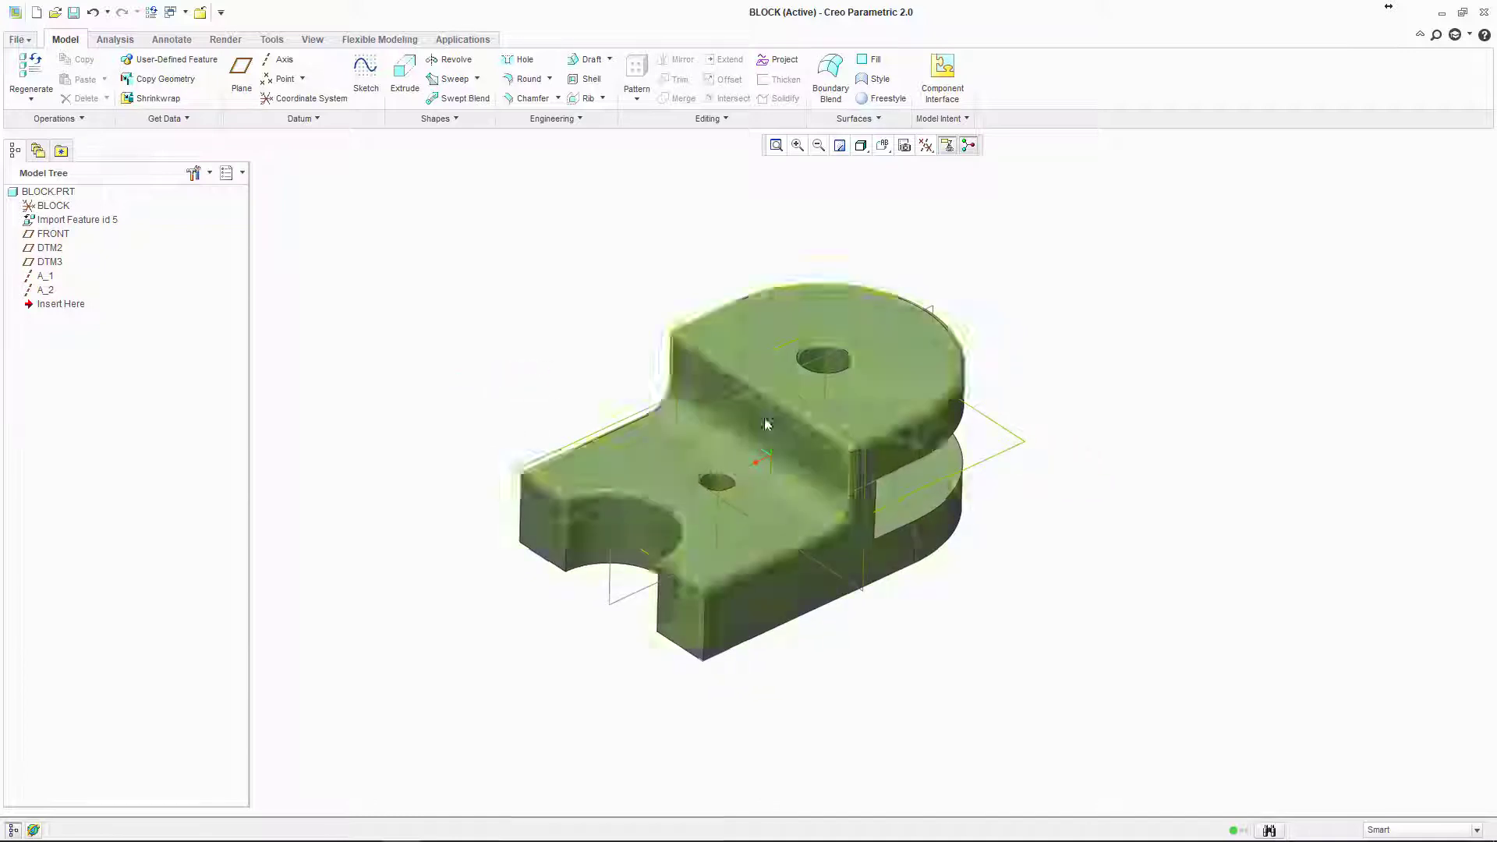
{"action": "mouse_move", "coordinate": [564, 418]}
{"action": "middle_mouse_down"}
{"action": "mouse_move", "coordinate": [565, 398]}
{"action": "mouse_move", "coordinate": [554, 405]}
{"action": "mouse_move", "coordinate": [572, 405]}
{"action": "mouse_move", "coordinate": [554, 403]}
{"action": "middle_mouse_up"}
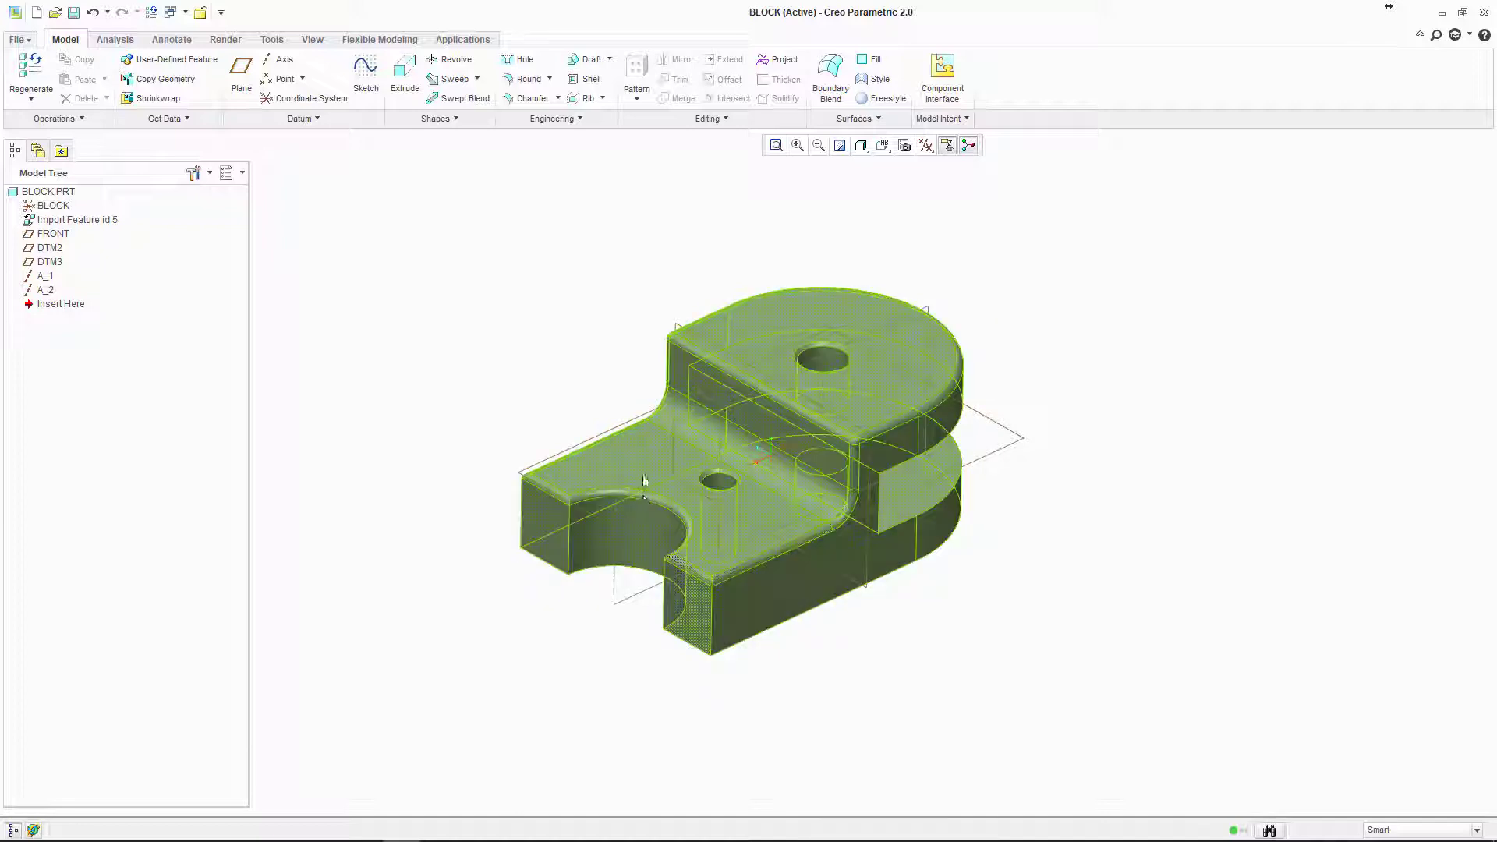
{"action": "middle_click_drag", "start_coordinate": [645, 426], "coordinate": [631, 383]}
{"action": "mouse_move", "coordinate": [420, 456]}
{"action": "middle_mouse_down"}
{"action": "mouse_move", "coordinate": [398, 435]}
{"action": "mouse_move", "coordinate": [314, 461]}
{"action": "mouse_move", "coordinate": [439, 452]}
{"action": "mouse_move", "coordinate": [439, 503]}
{"action": "mouse_move", "coordinate": [364, 431]}
{"action": "mouse_move", "coordinate": [302, 497]}
{"action": "mouse_move", "coordinate": [333, 442]}
{"action": "mouse_move", "coordinate": [320, 475]}
{"action": "middle_mouse_up"}
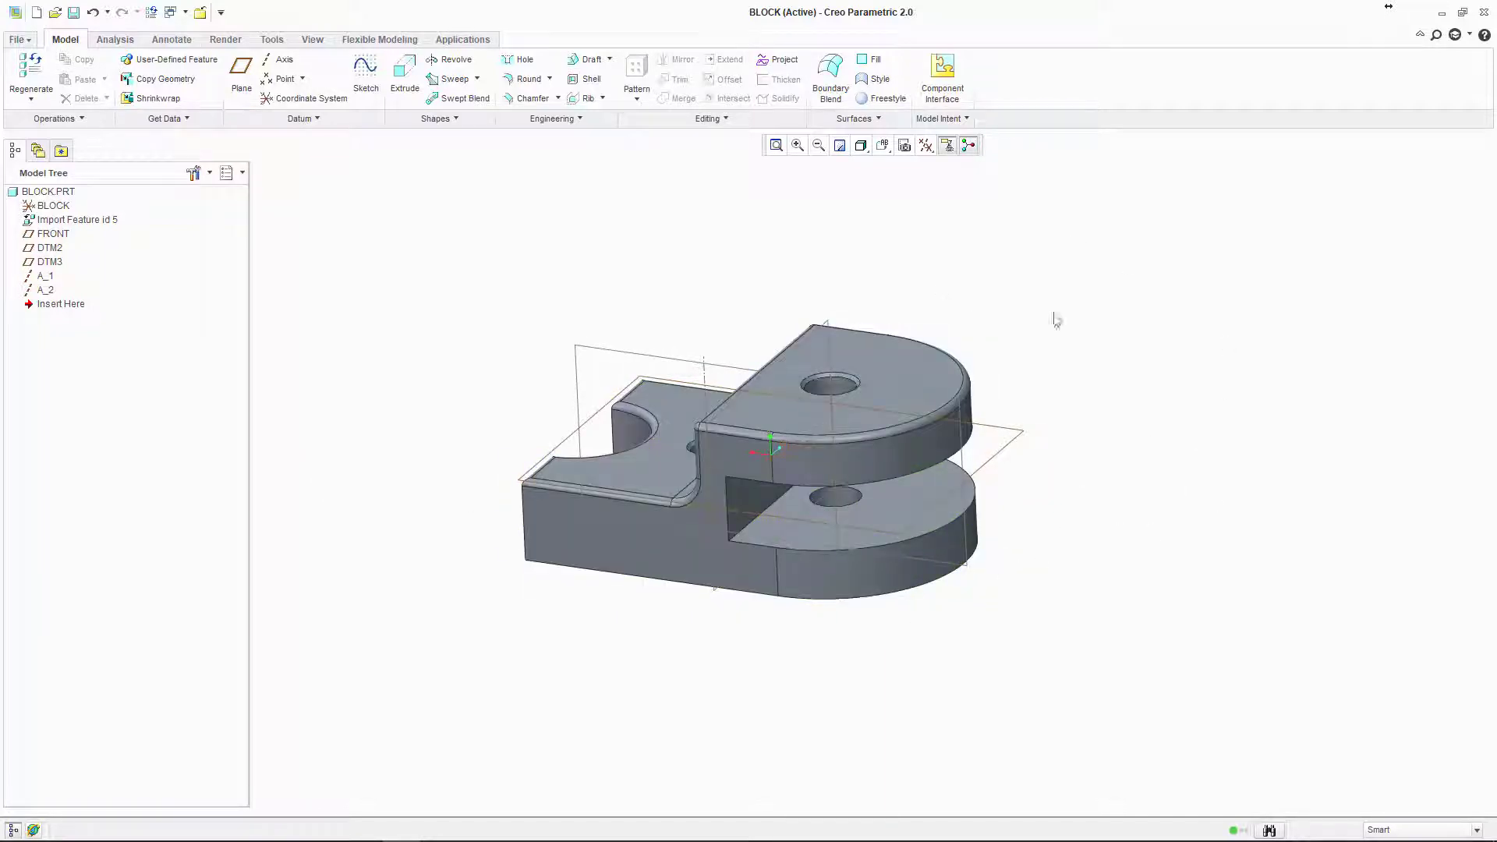
{"action": "middle_click_drag", "start_coordinate": [934, 538], "coordinate": [916, 485]}
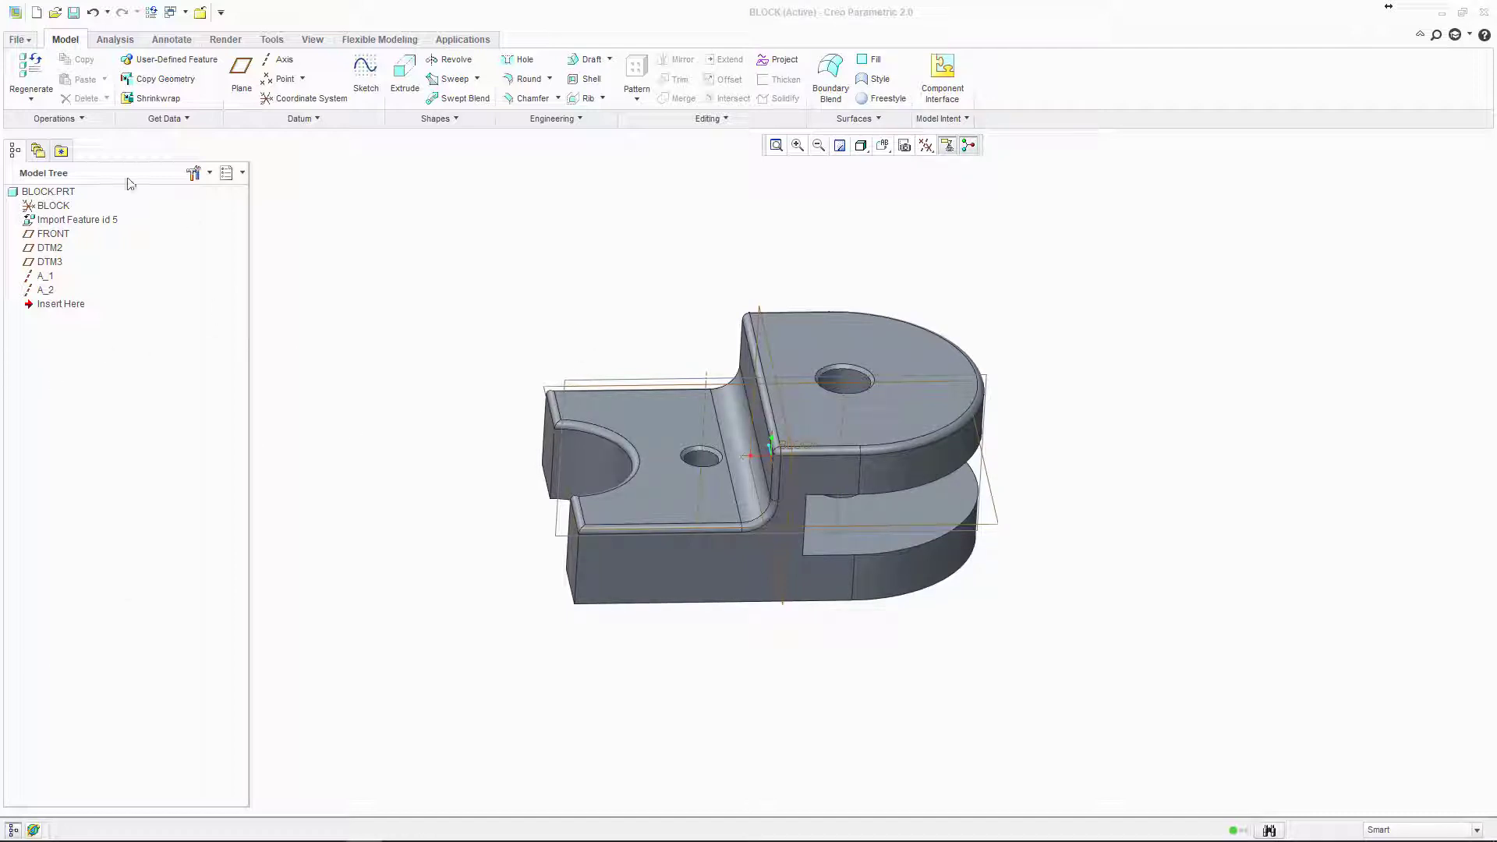
{"action": "mouse_move", "coordinate": [468, 391]}
{"action": "middle_mouse_down"}
{"action": "mouse_move", "coordinate": [484, 367]}
{"action": "mouse_move", "coordinate": [488, 431]}
{"action": "mouse_move", "coordinate": [501, 374]}
{"action": "mouse_move", "coordinate": [483, 402]}
{"action": "middle_mouse_up"}
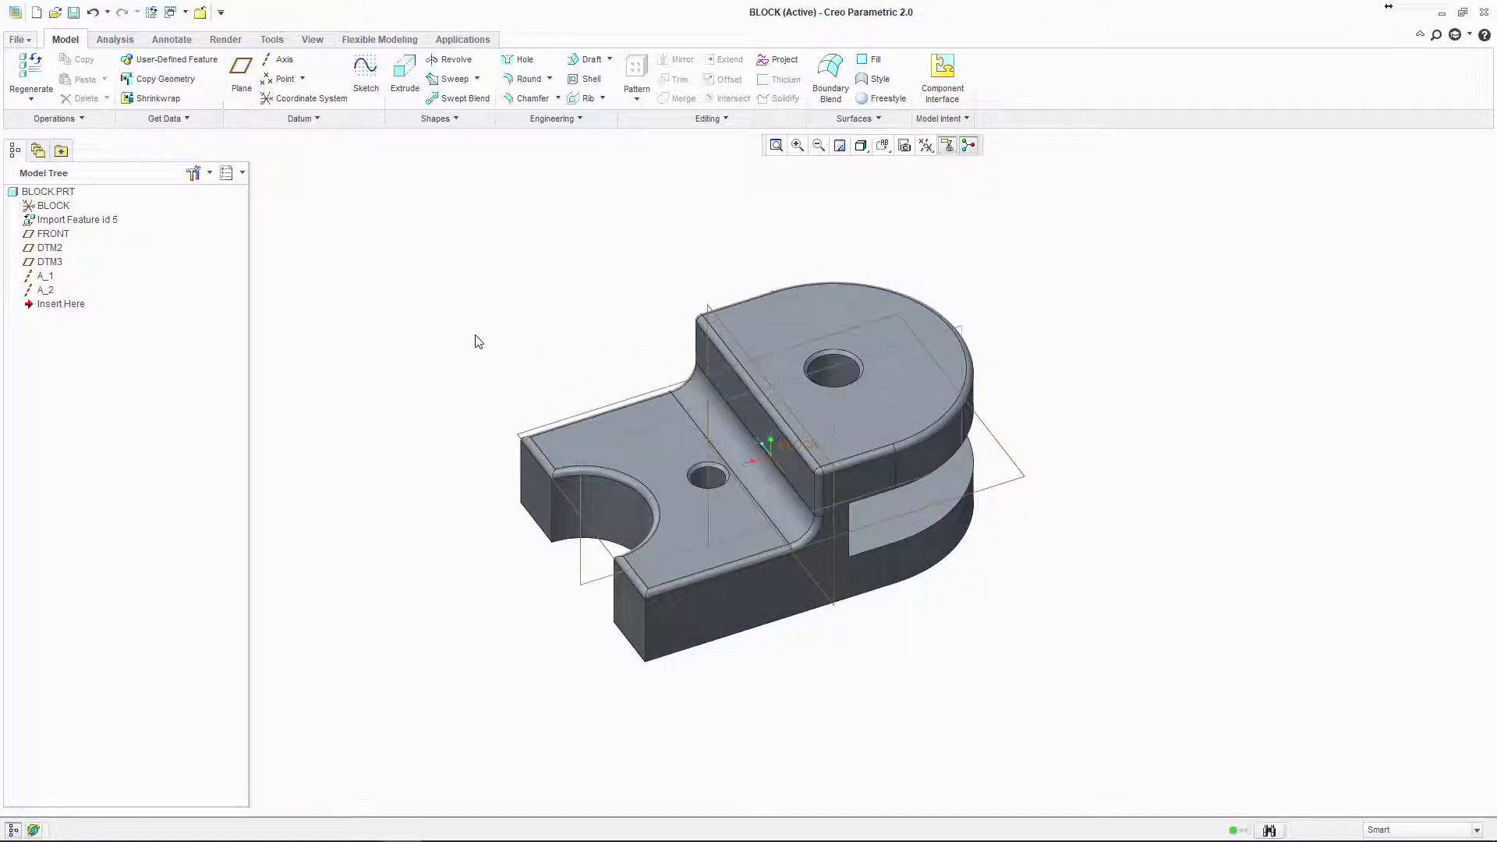